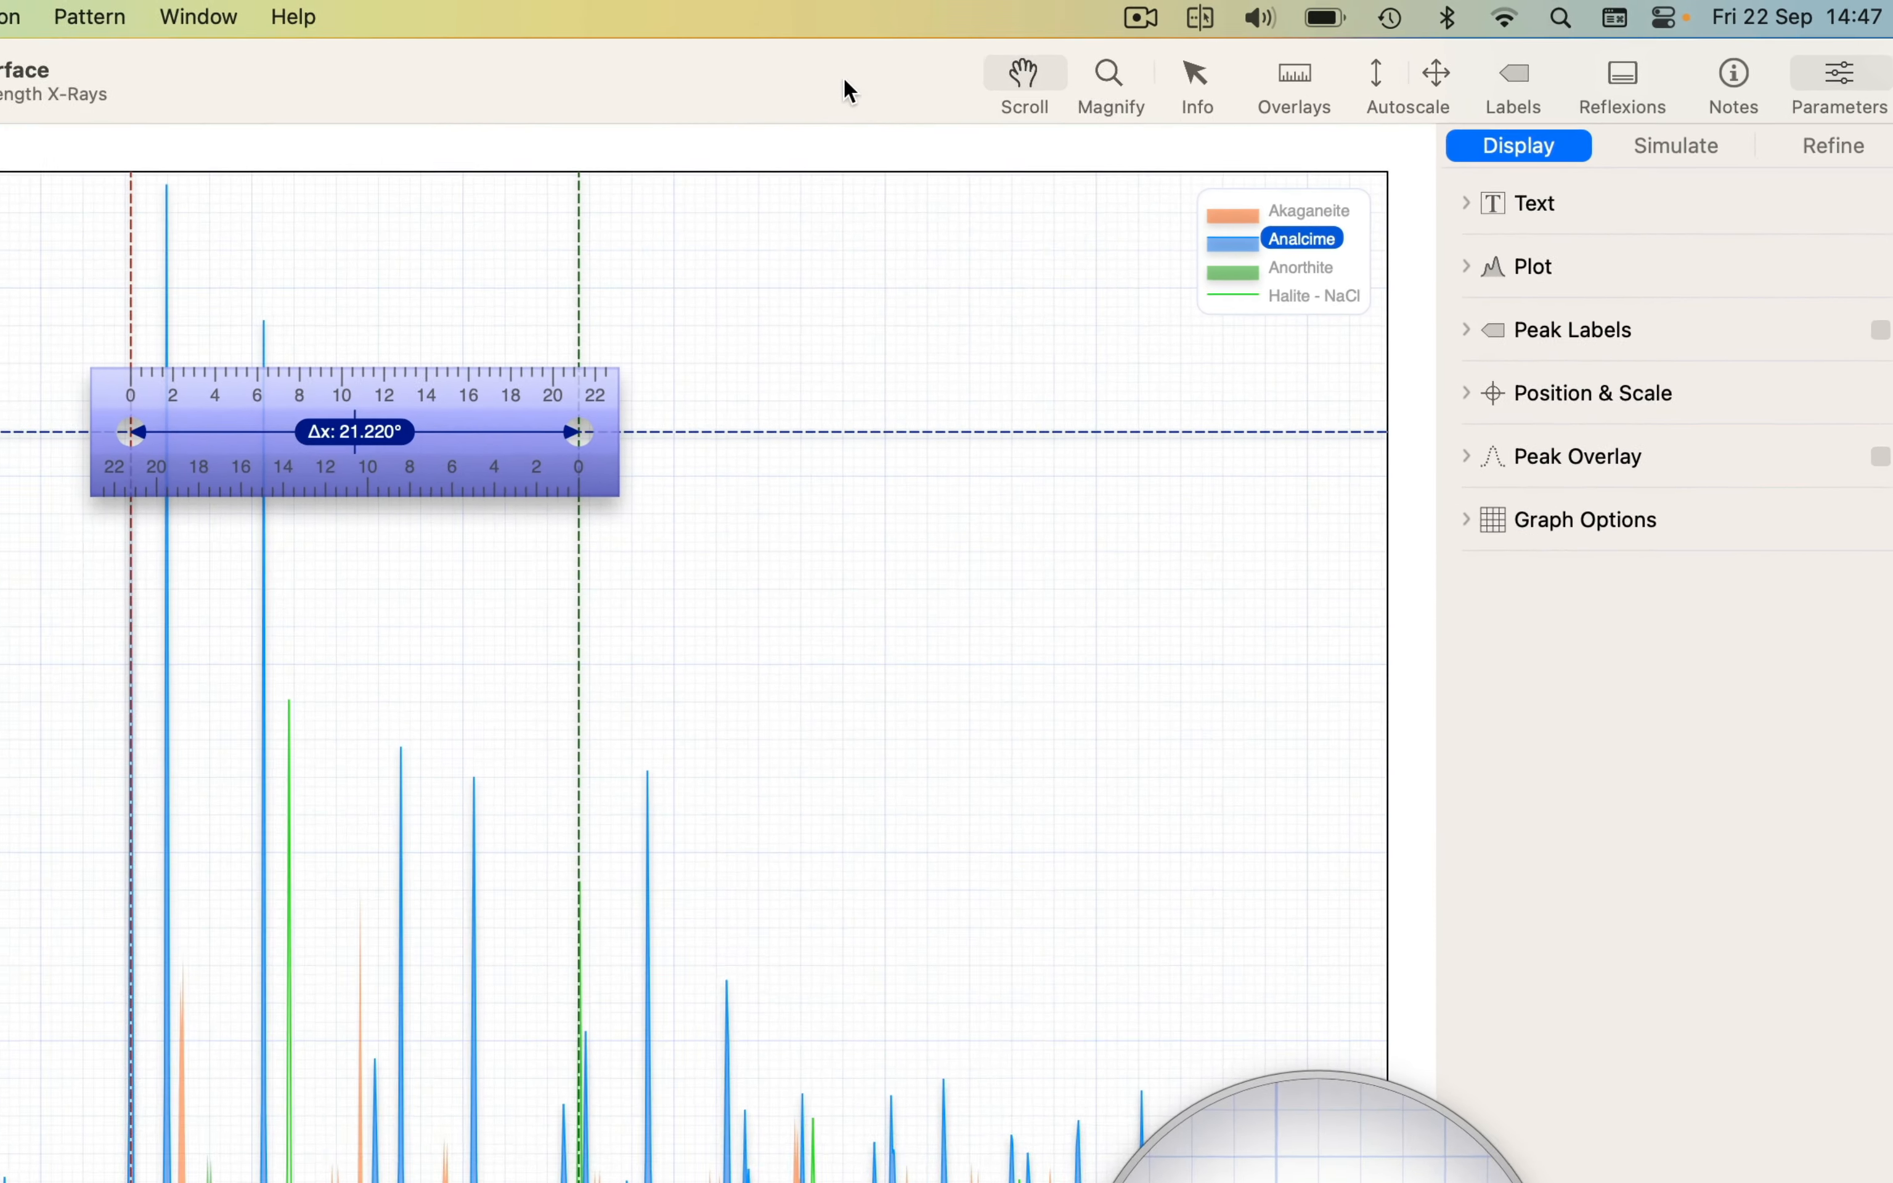
Customise the toolbar by replacing the single Overlays item with the separate Cursor, Ruler and Loupe overlay group
right_click(1084, 51)
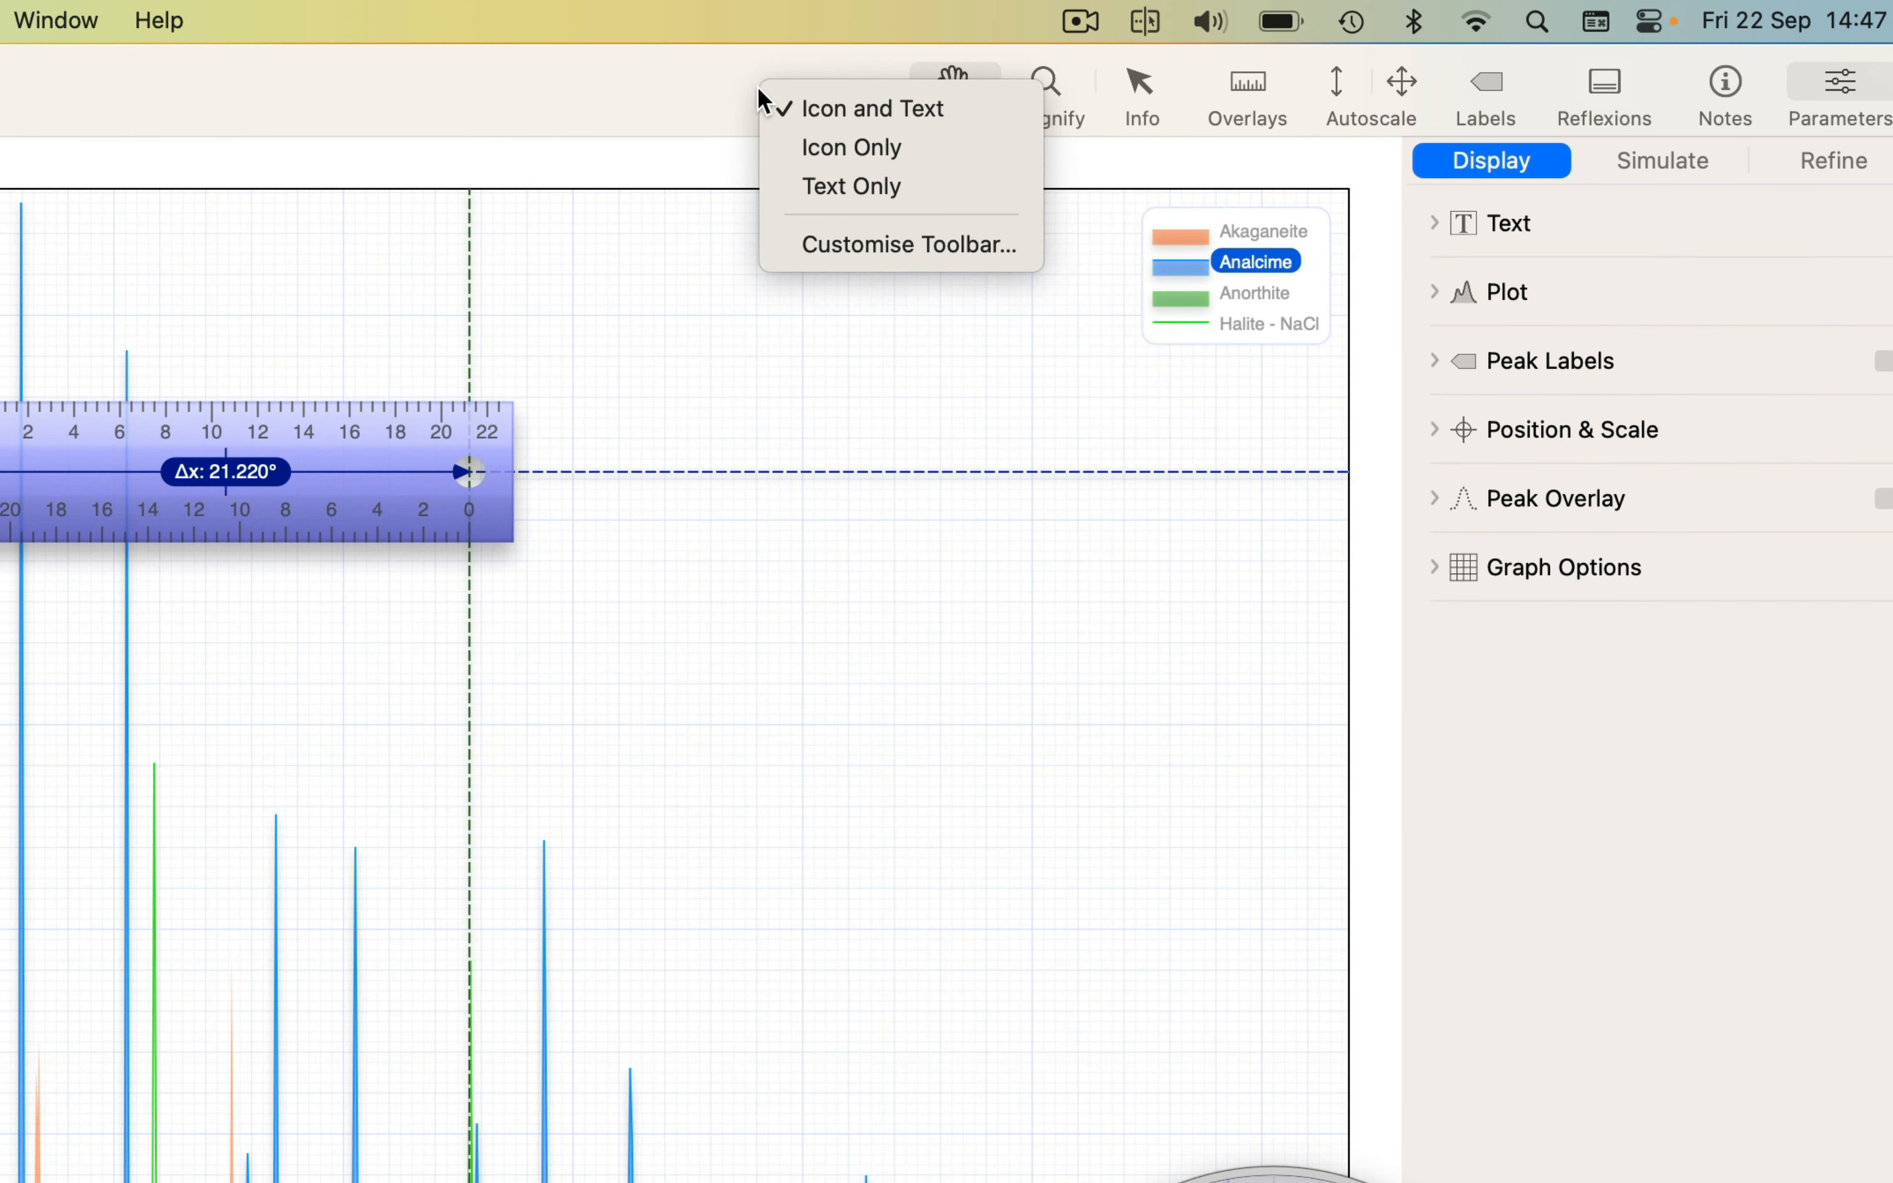
click(817, 245)
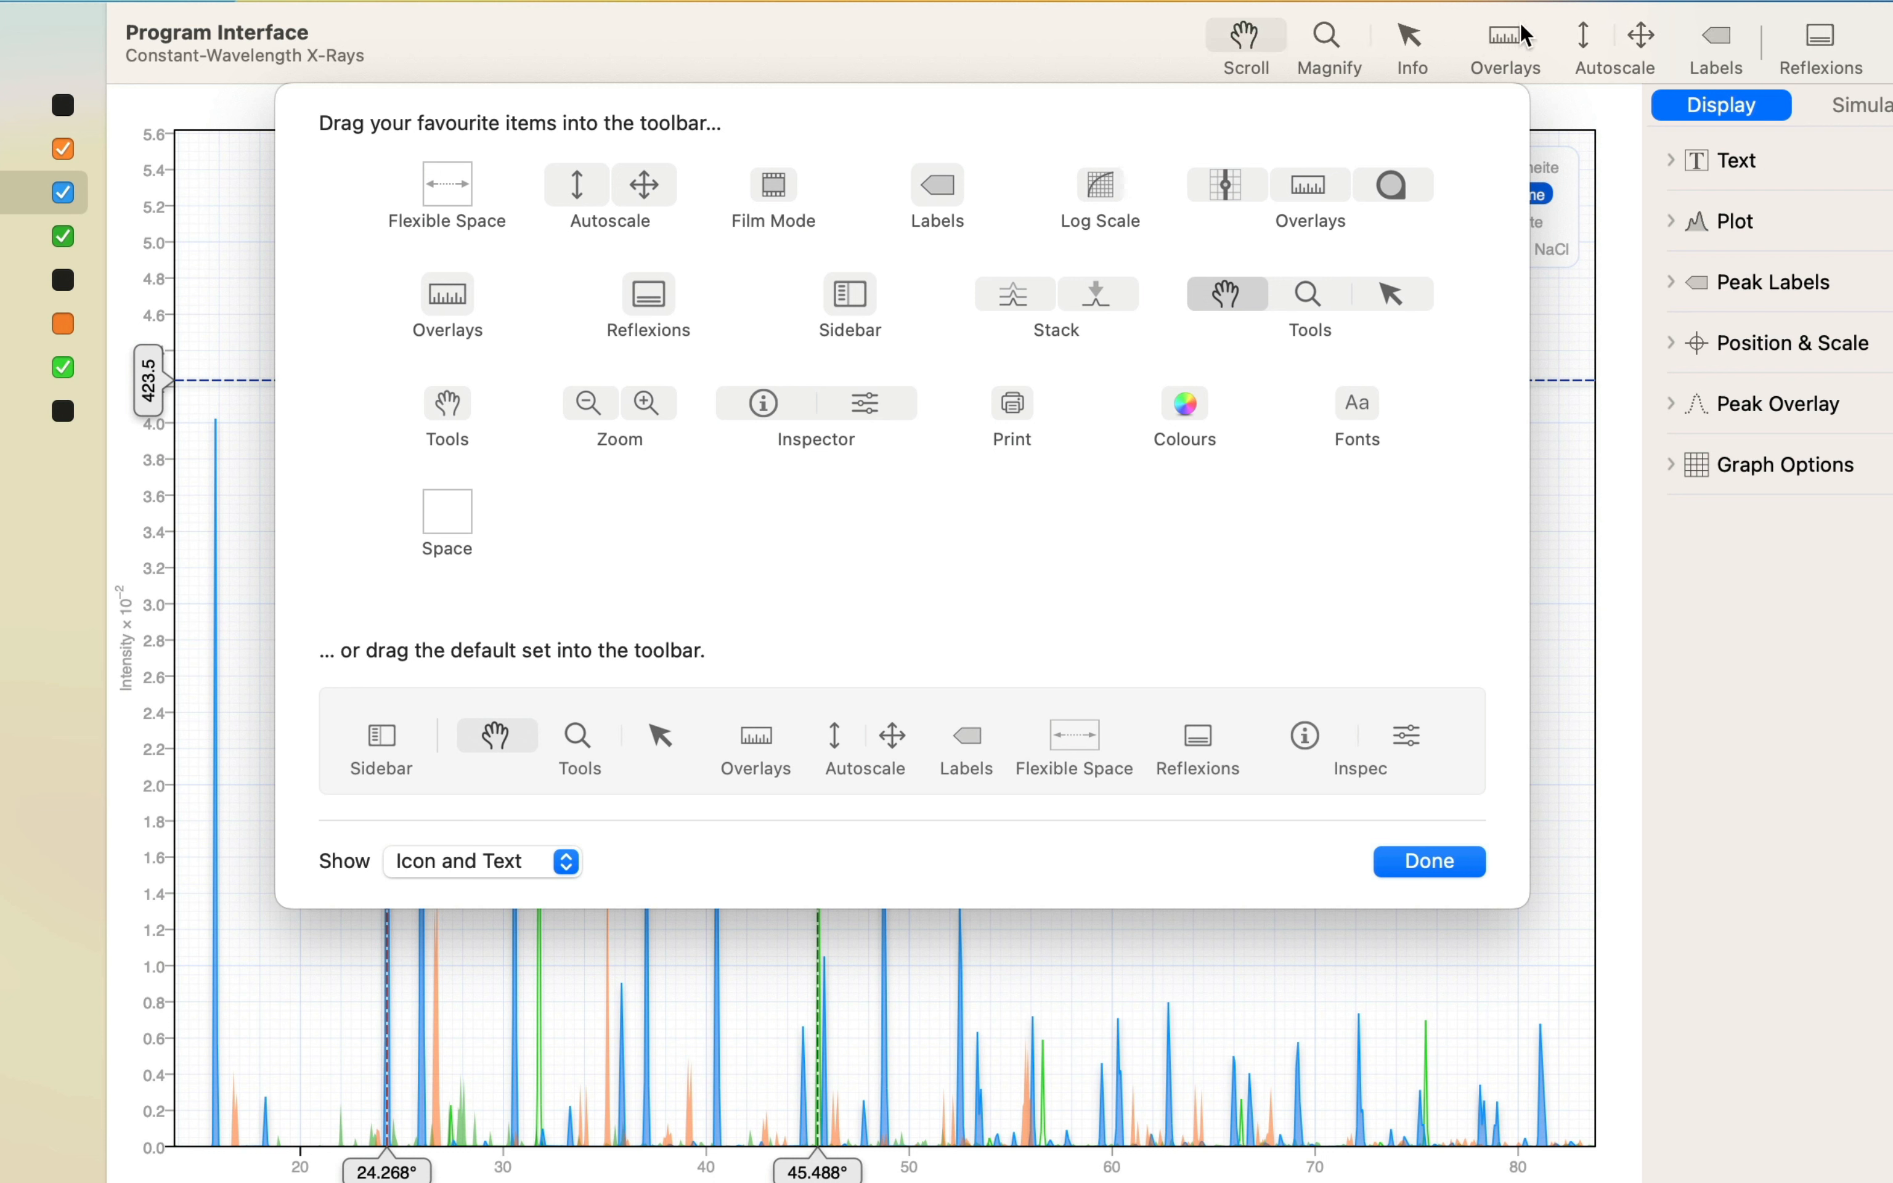
drag(1507, 41, 1576, 313)
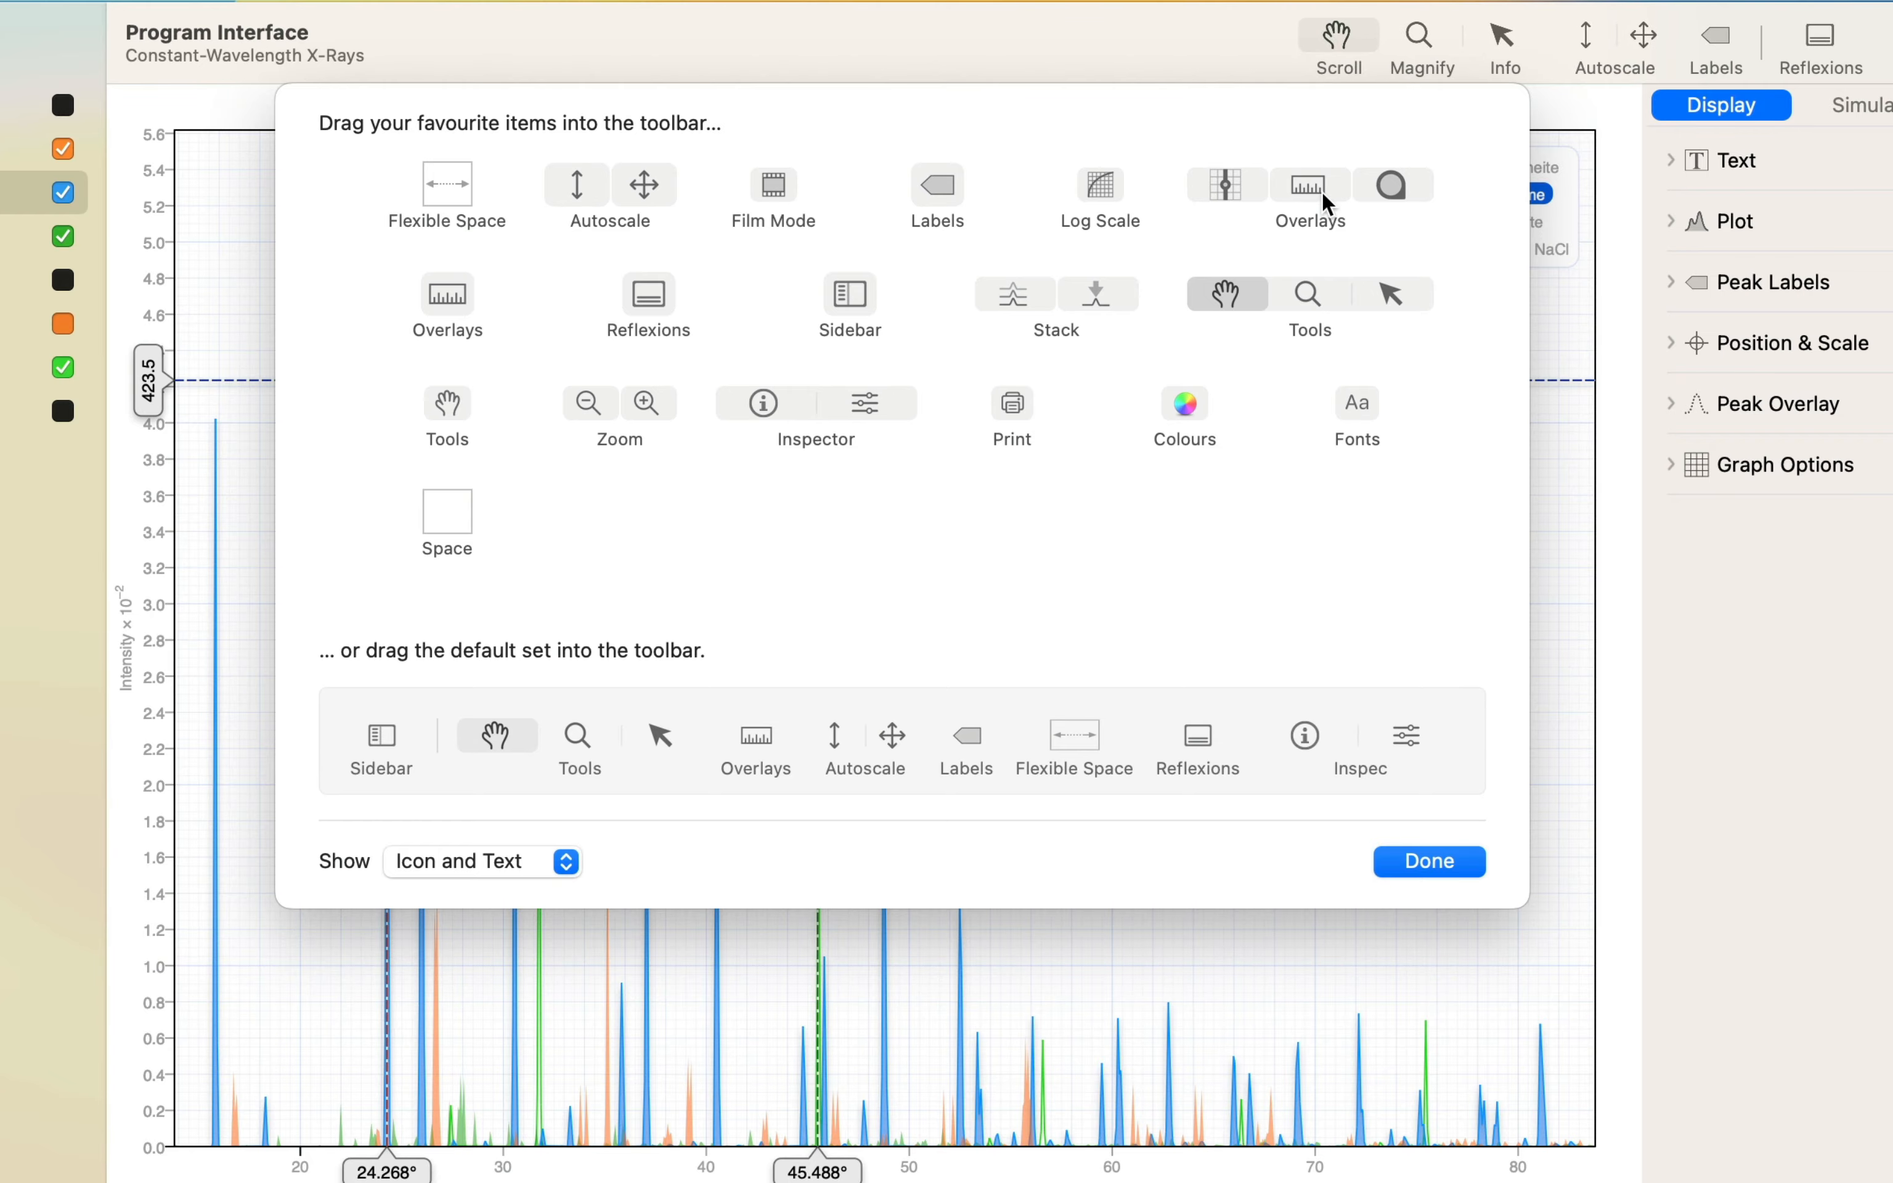
drag(1323, 179, 1496, 43)
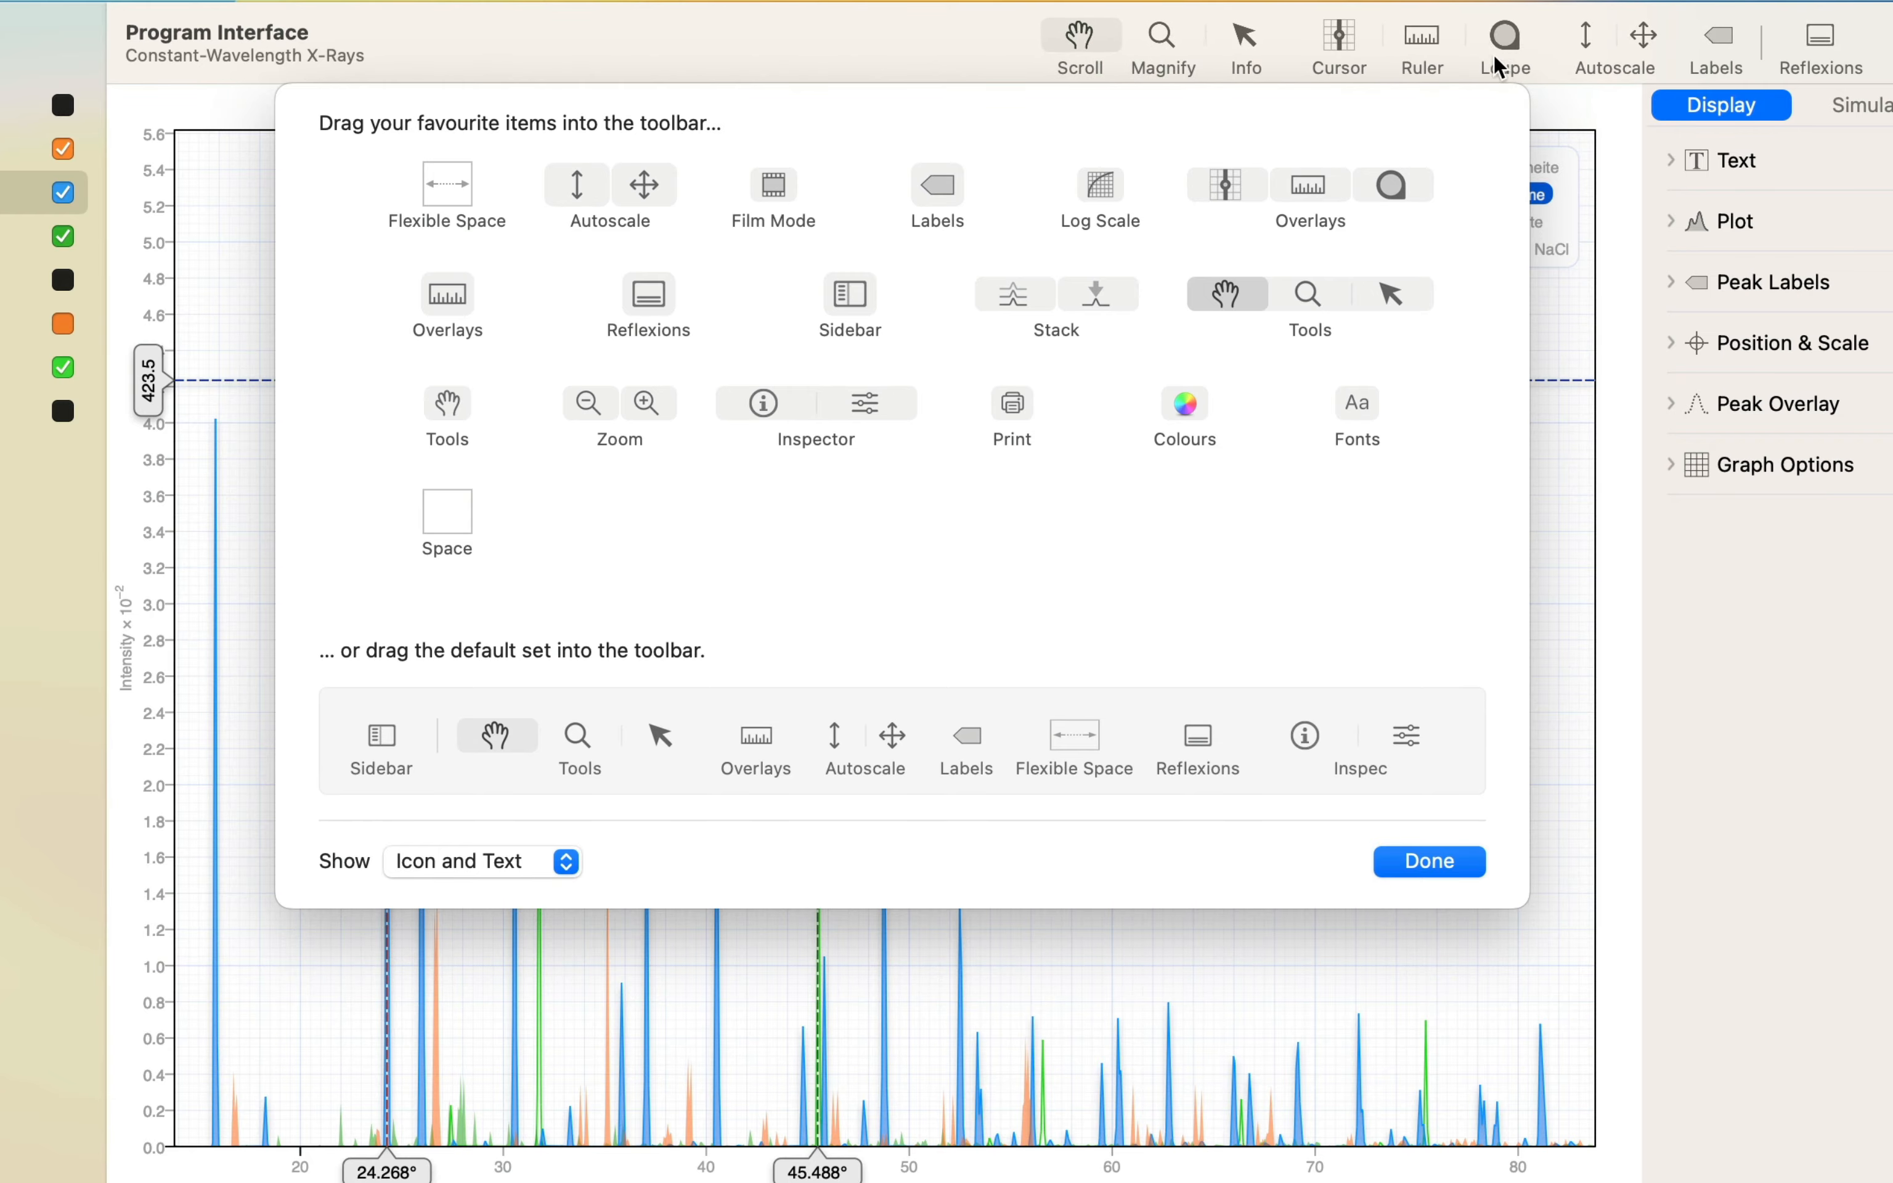
click(1430, 861)
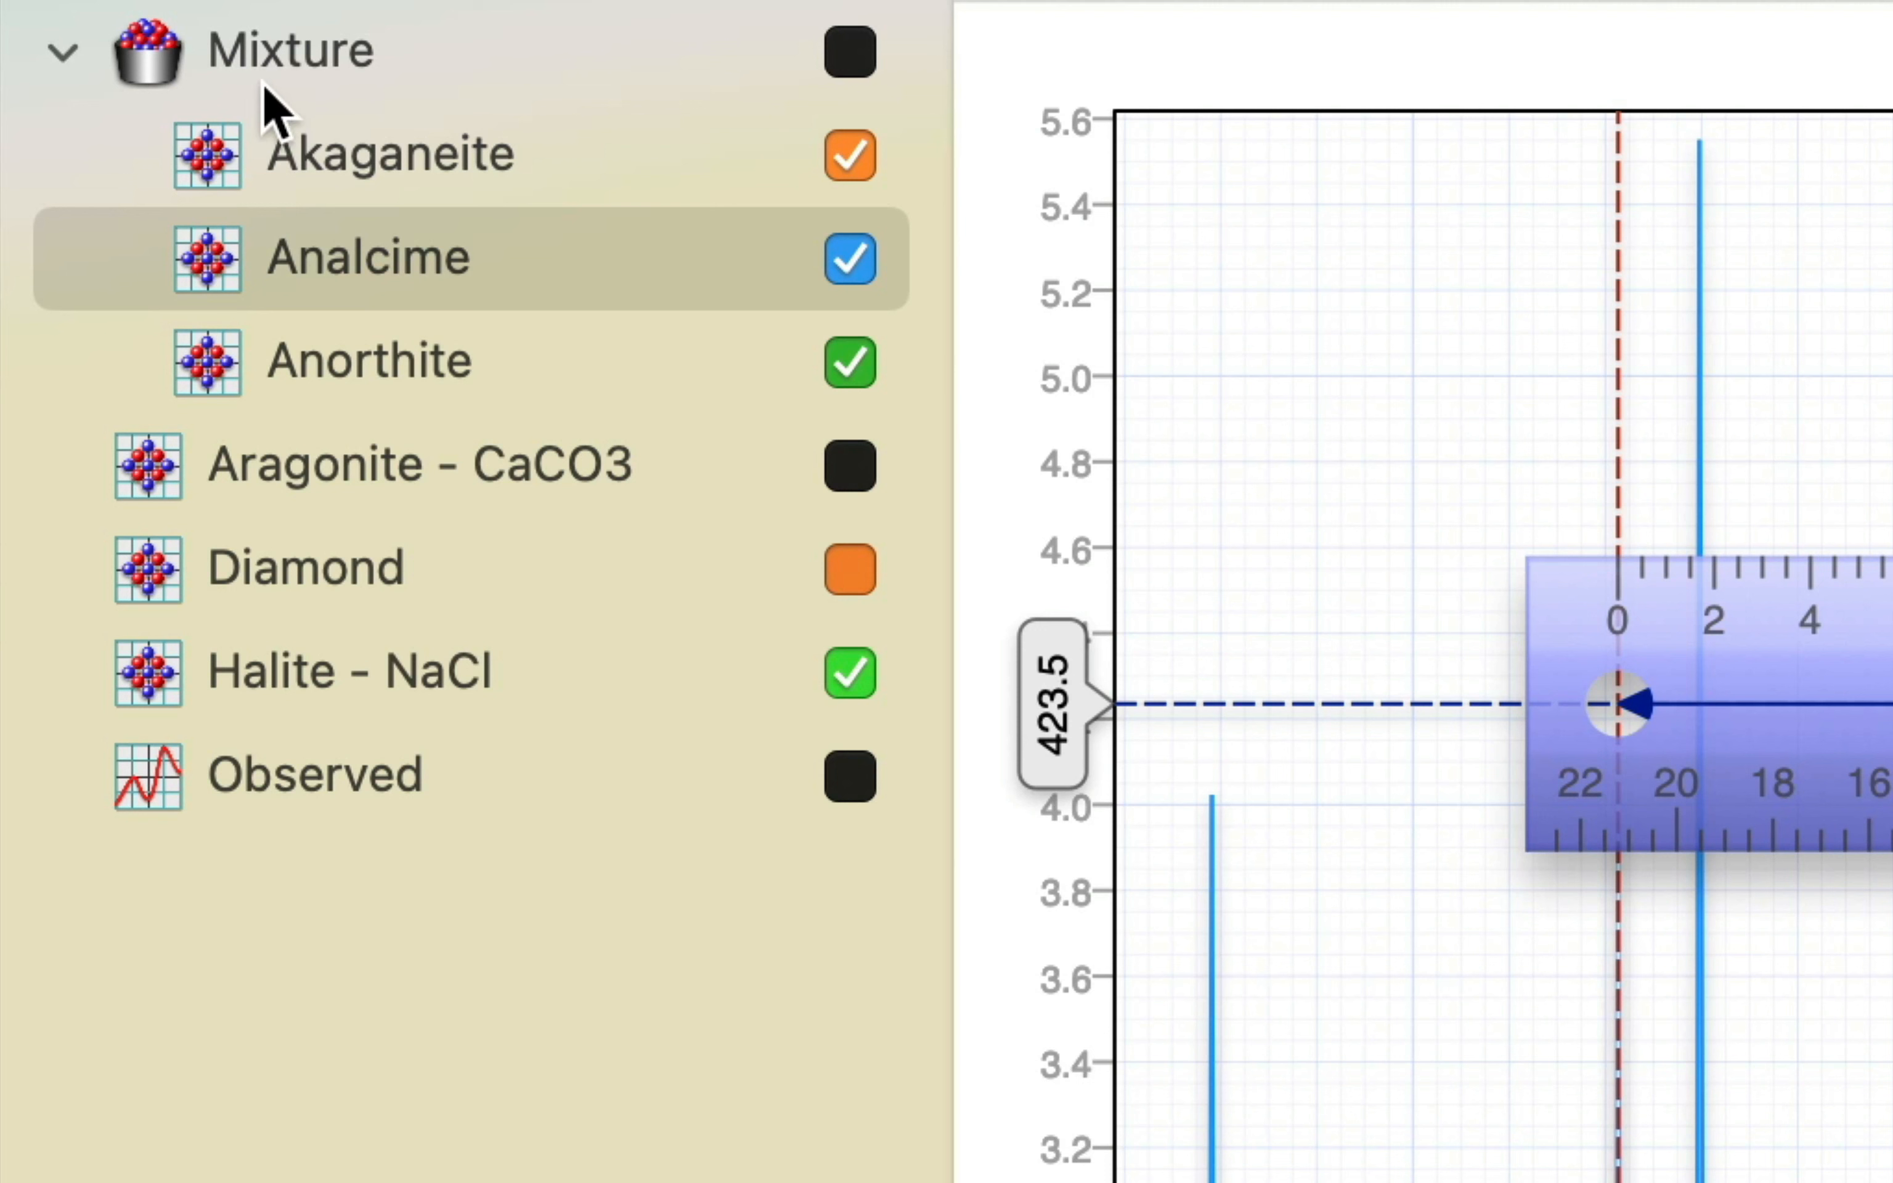
Inspect the pattern list by selecting Analcime, Observed, Mixture and Akaganeite in turn
mouse_move(278, 53)
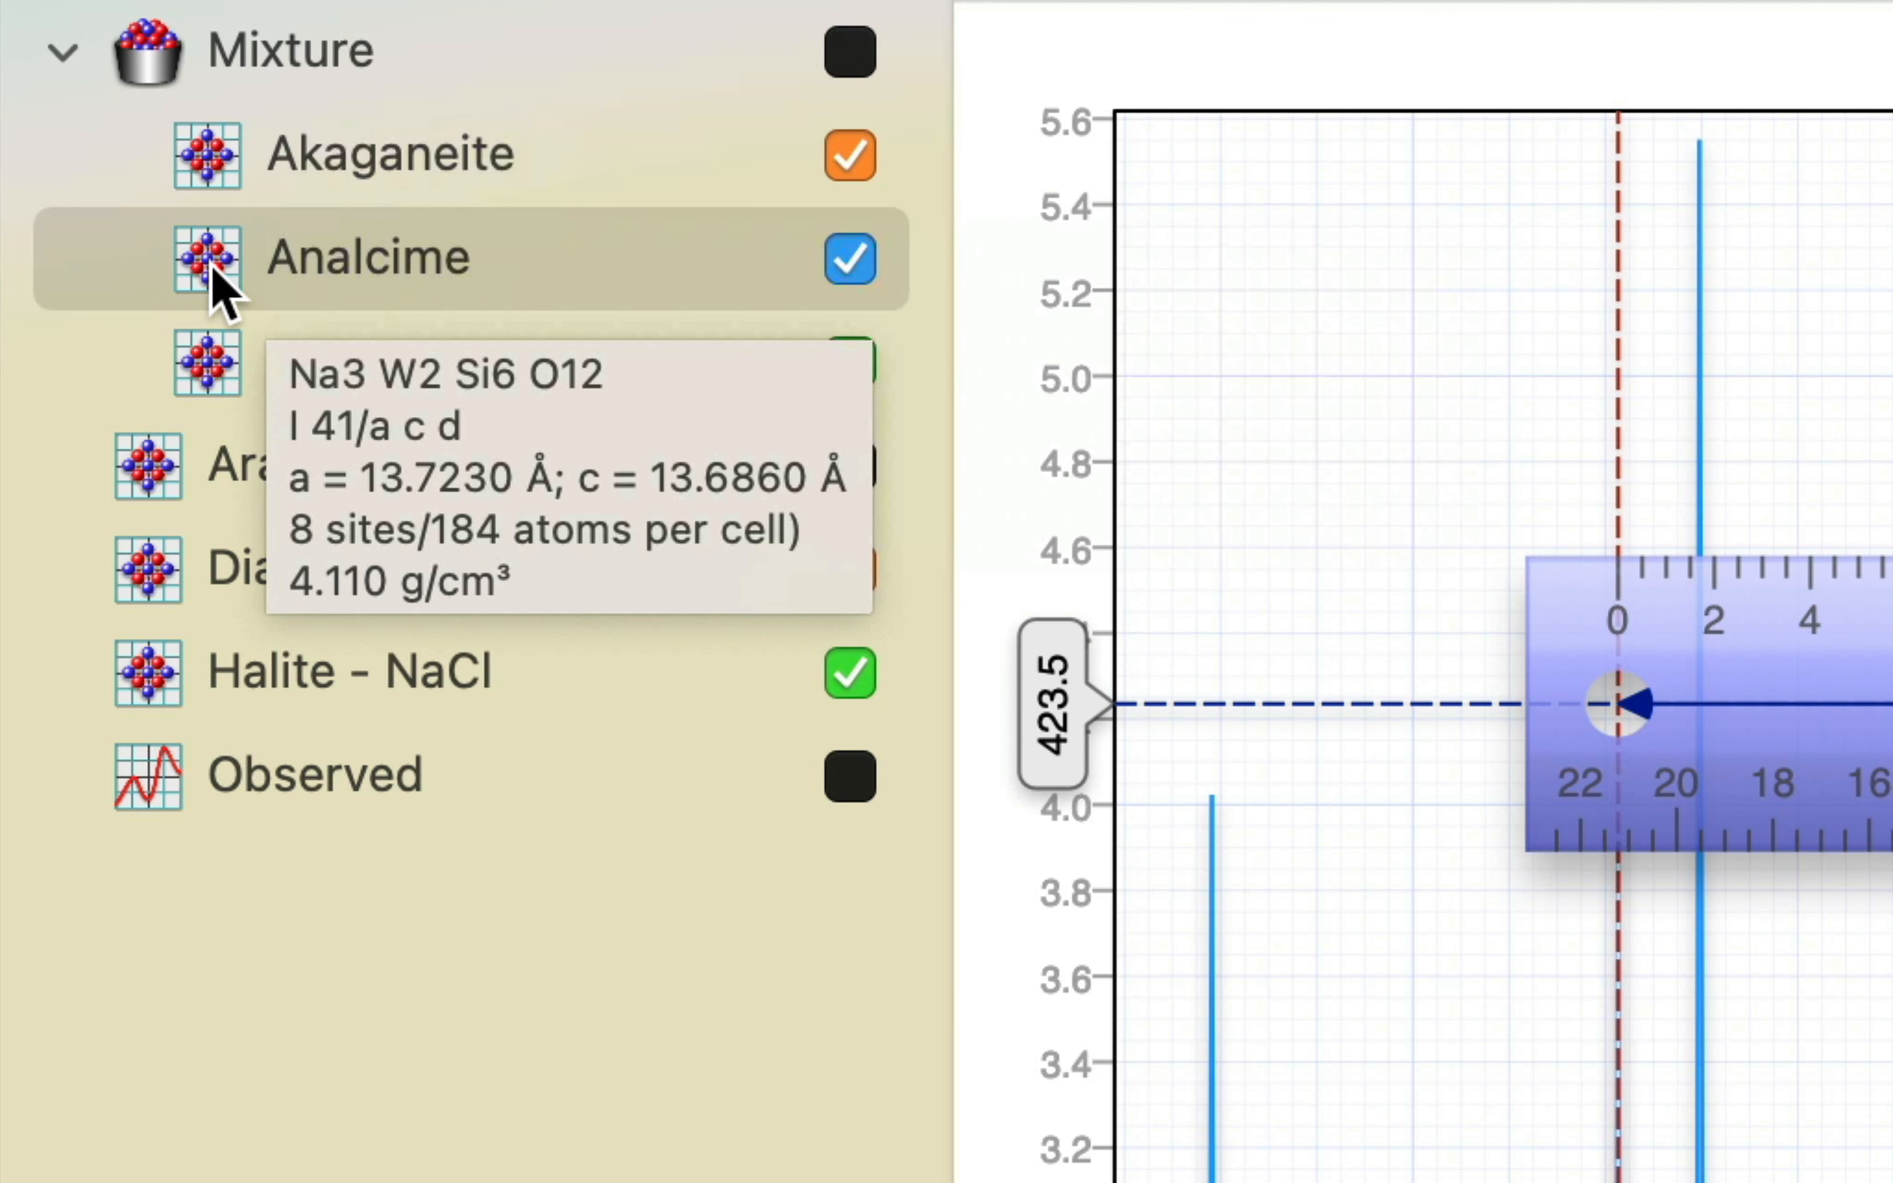
click(211, 287)
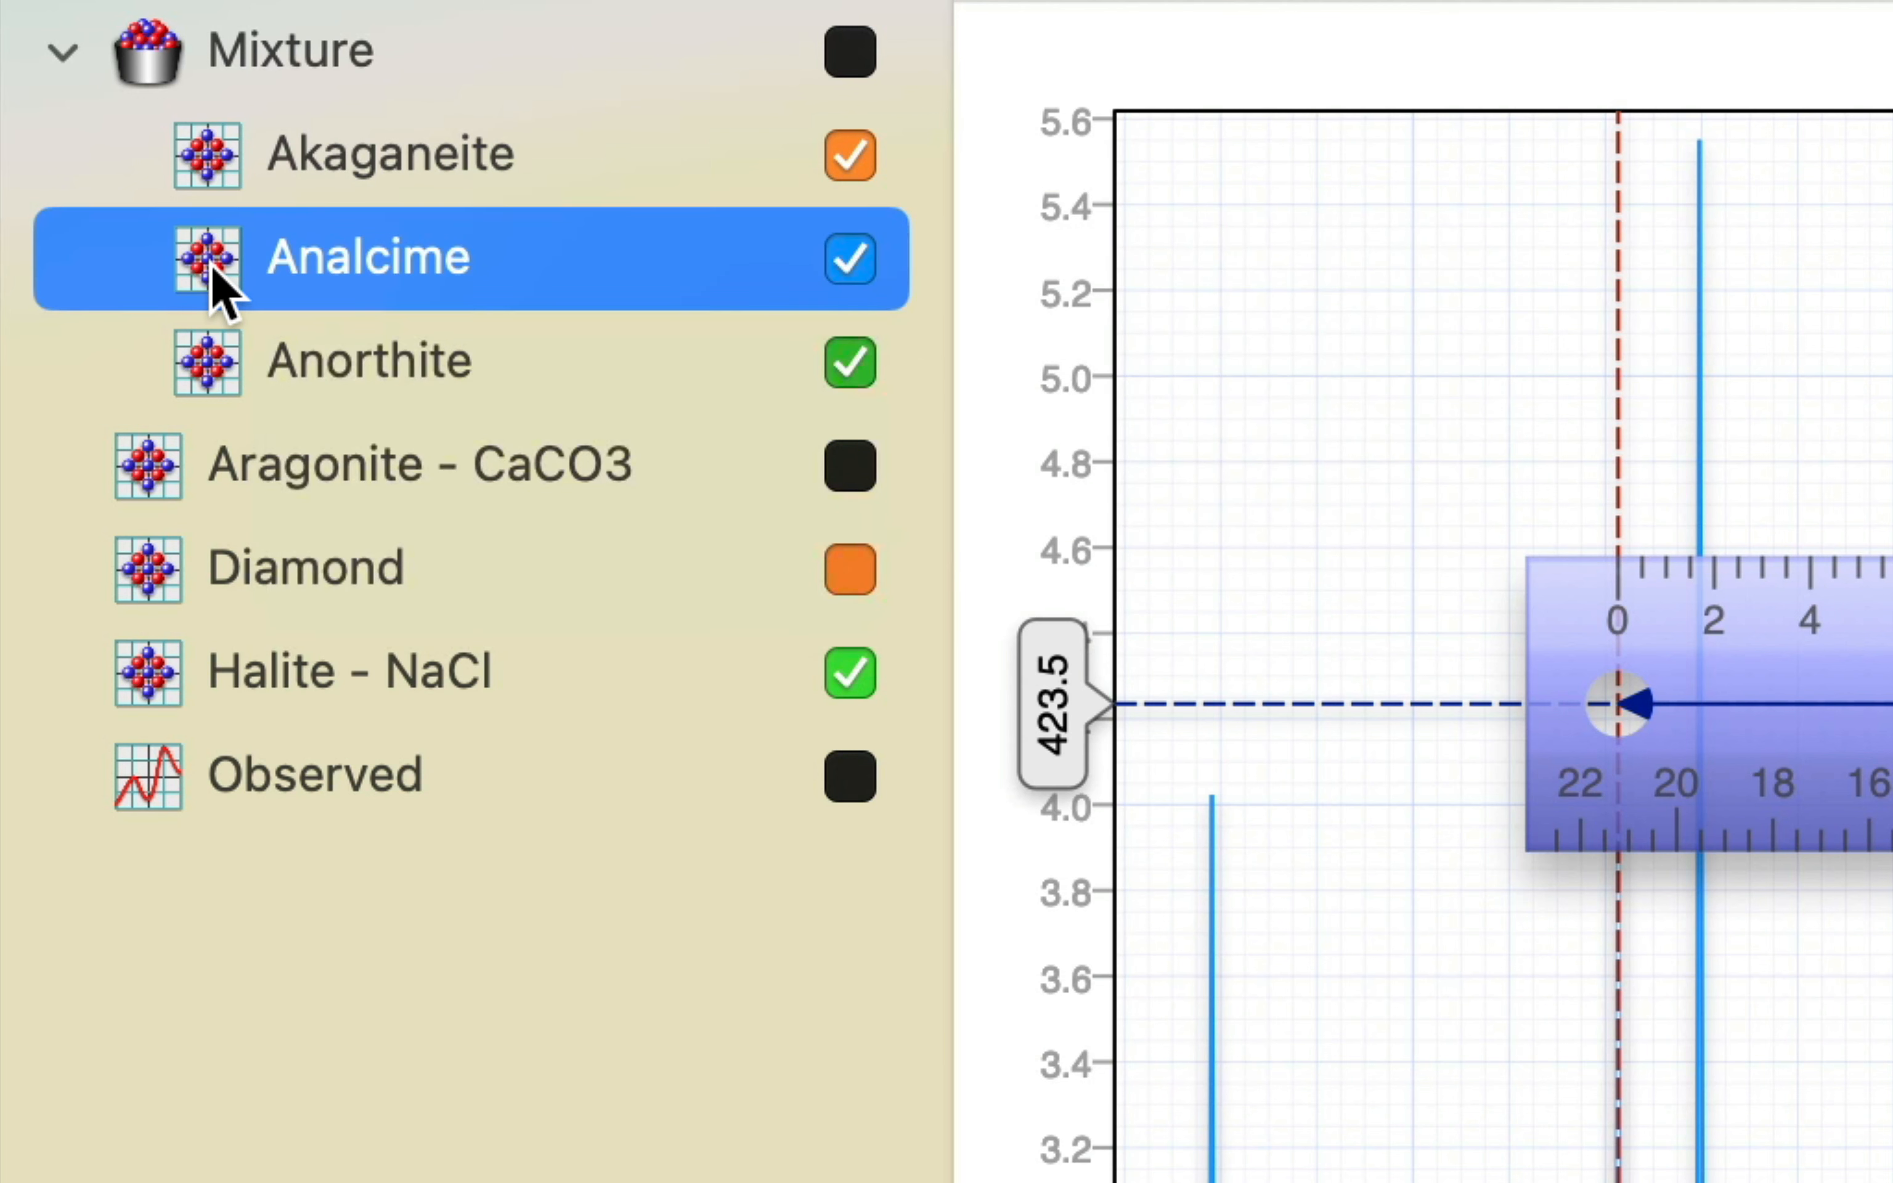
click(208, 806)
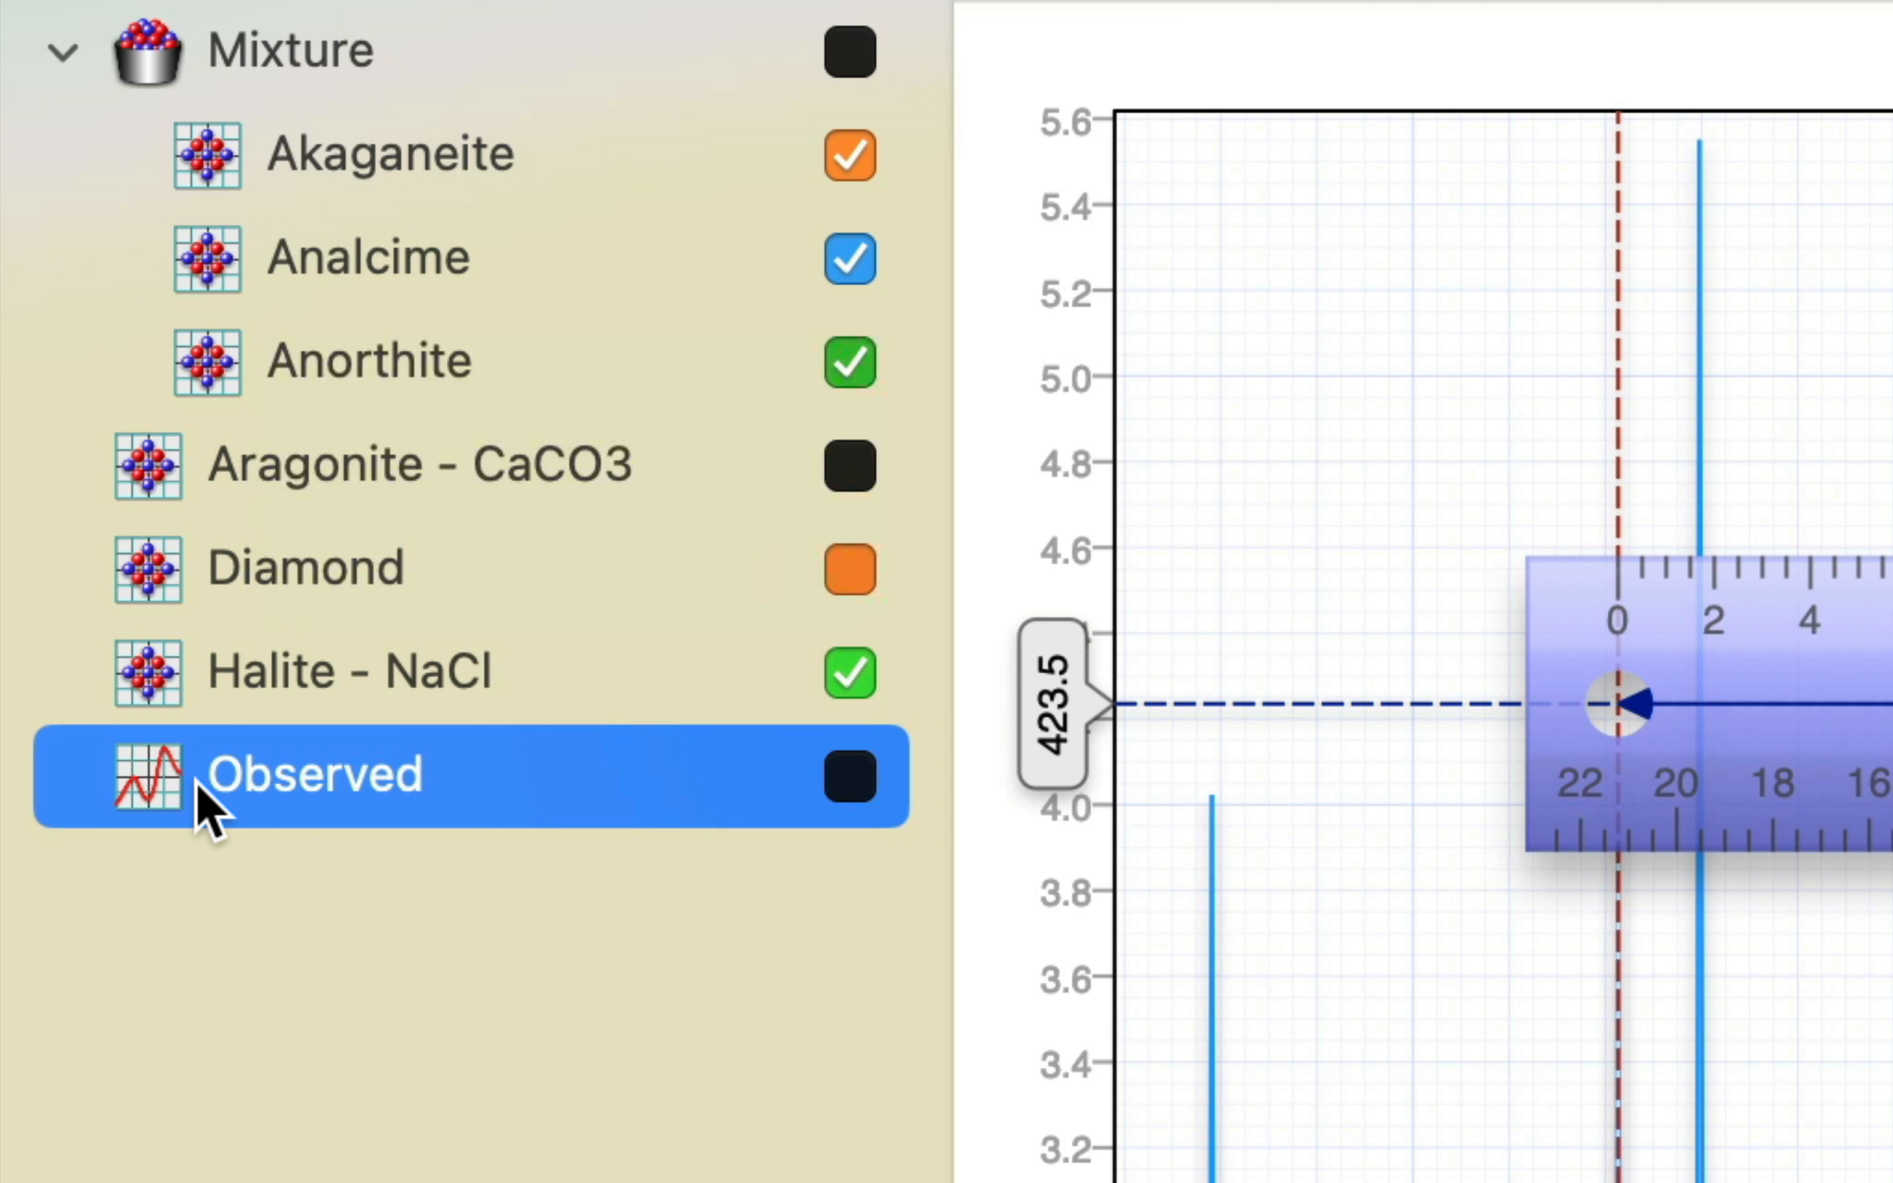
click(302, 77)
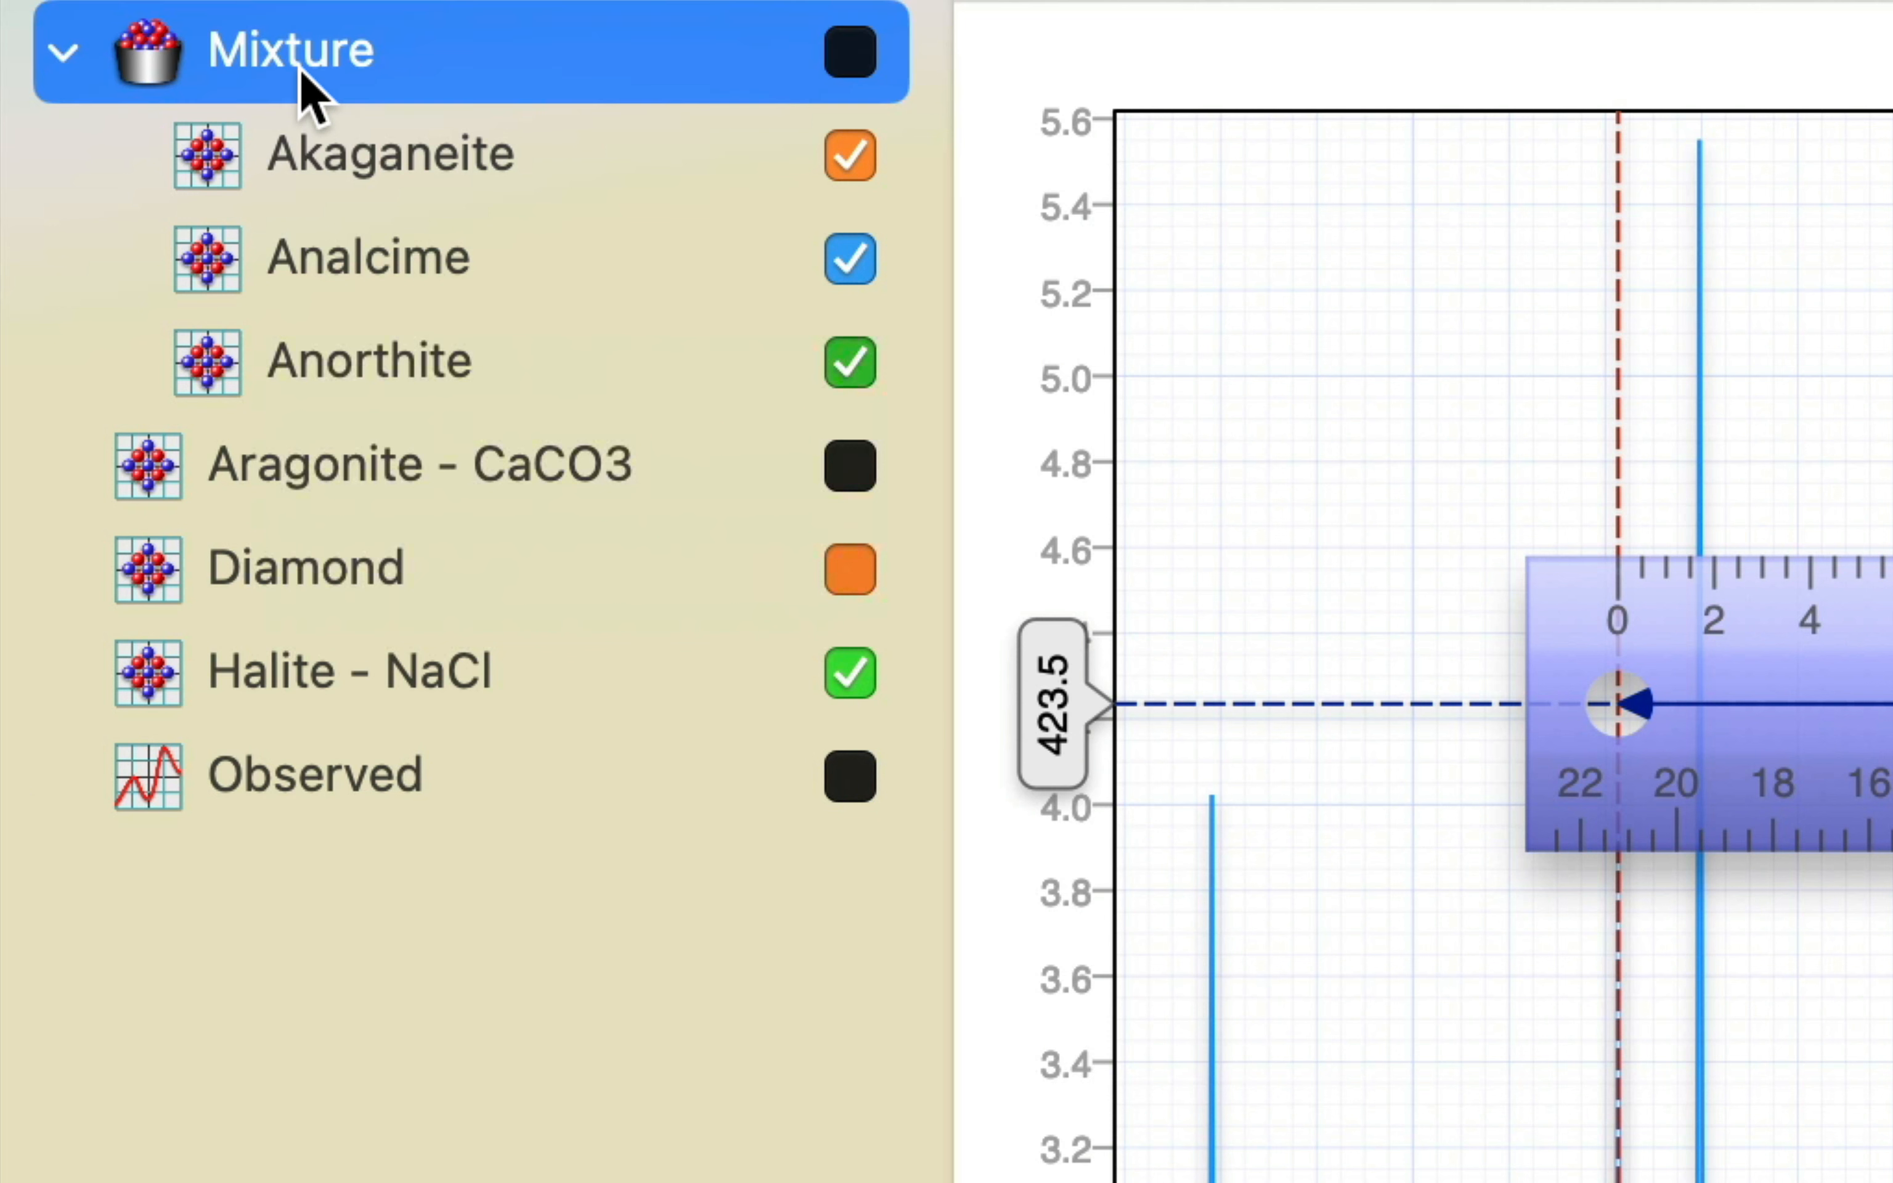
click(336, 188)
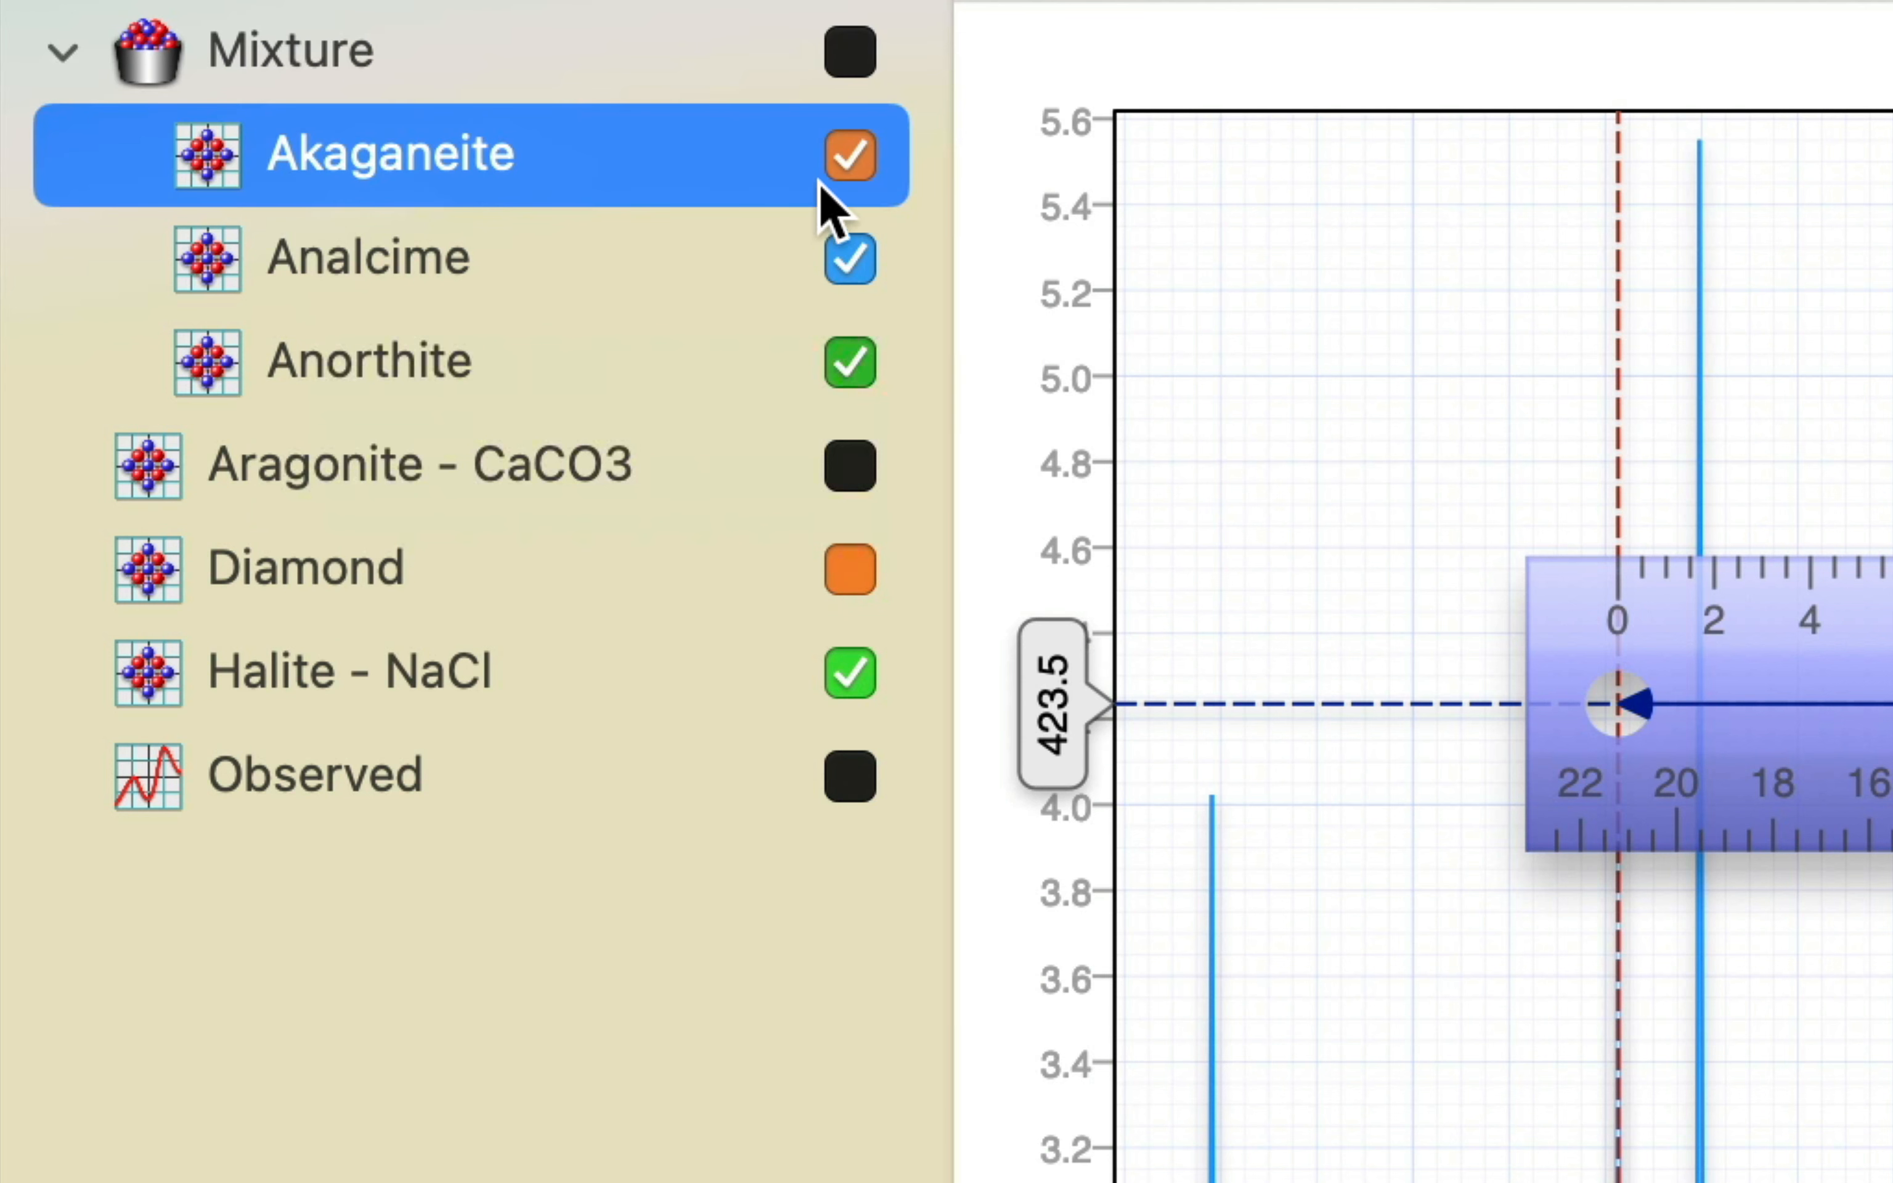
Toggle the visibility of the Akaganeite, Analcime and Anorthite patterns off and back on in the graph
click(853, 160)
click(841, 264)
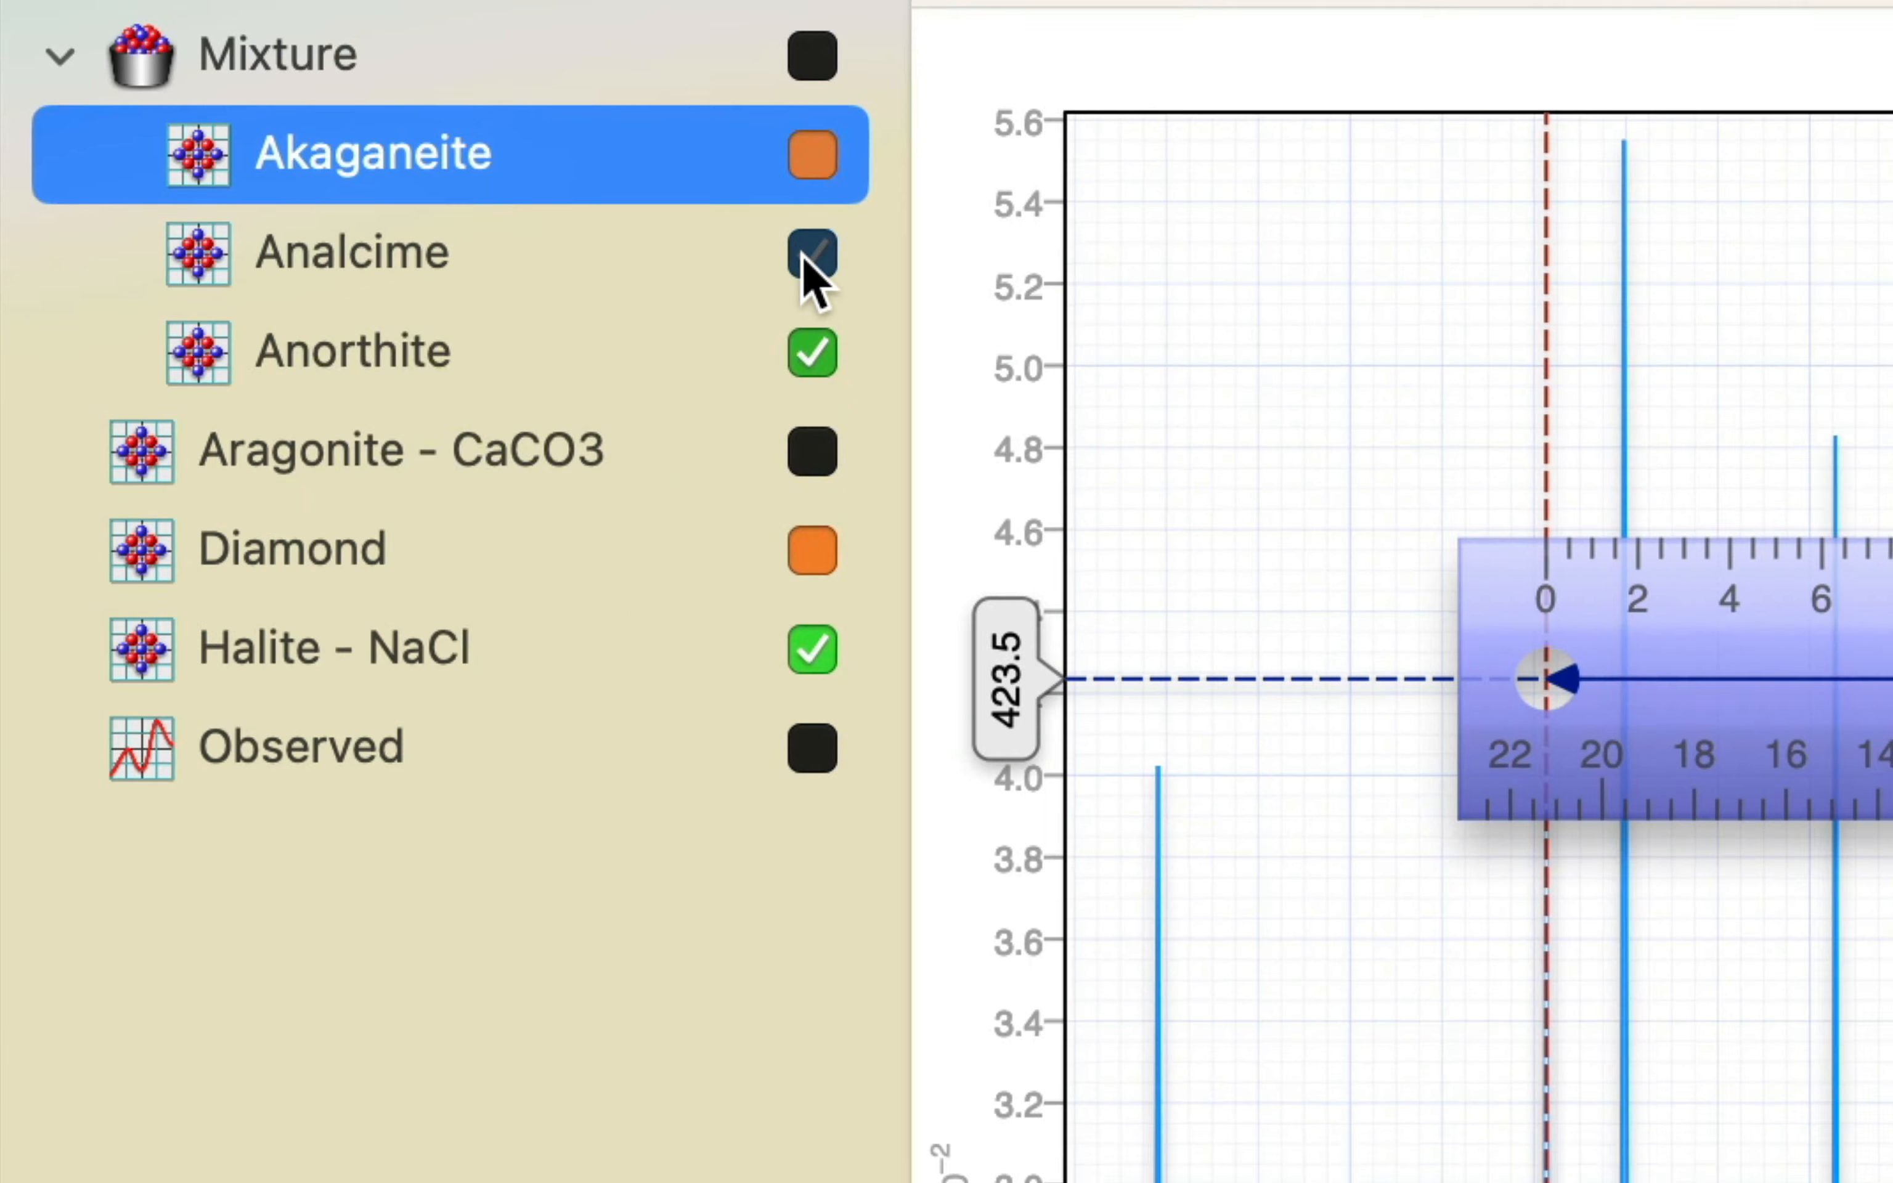
click(812, 352)
click(812, 352)
click(284, 182)
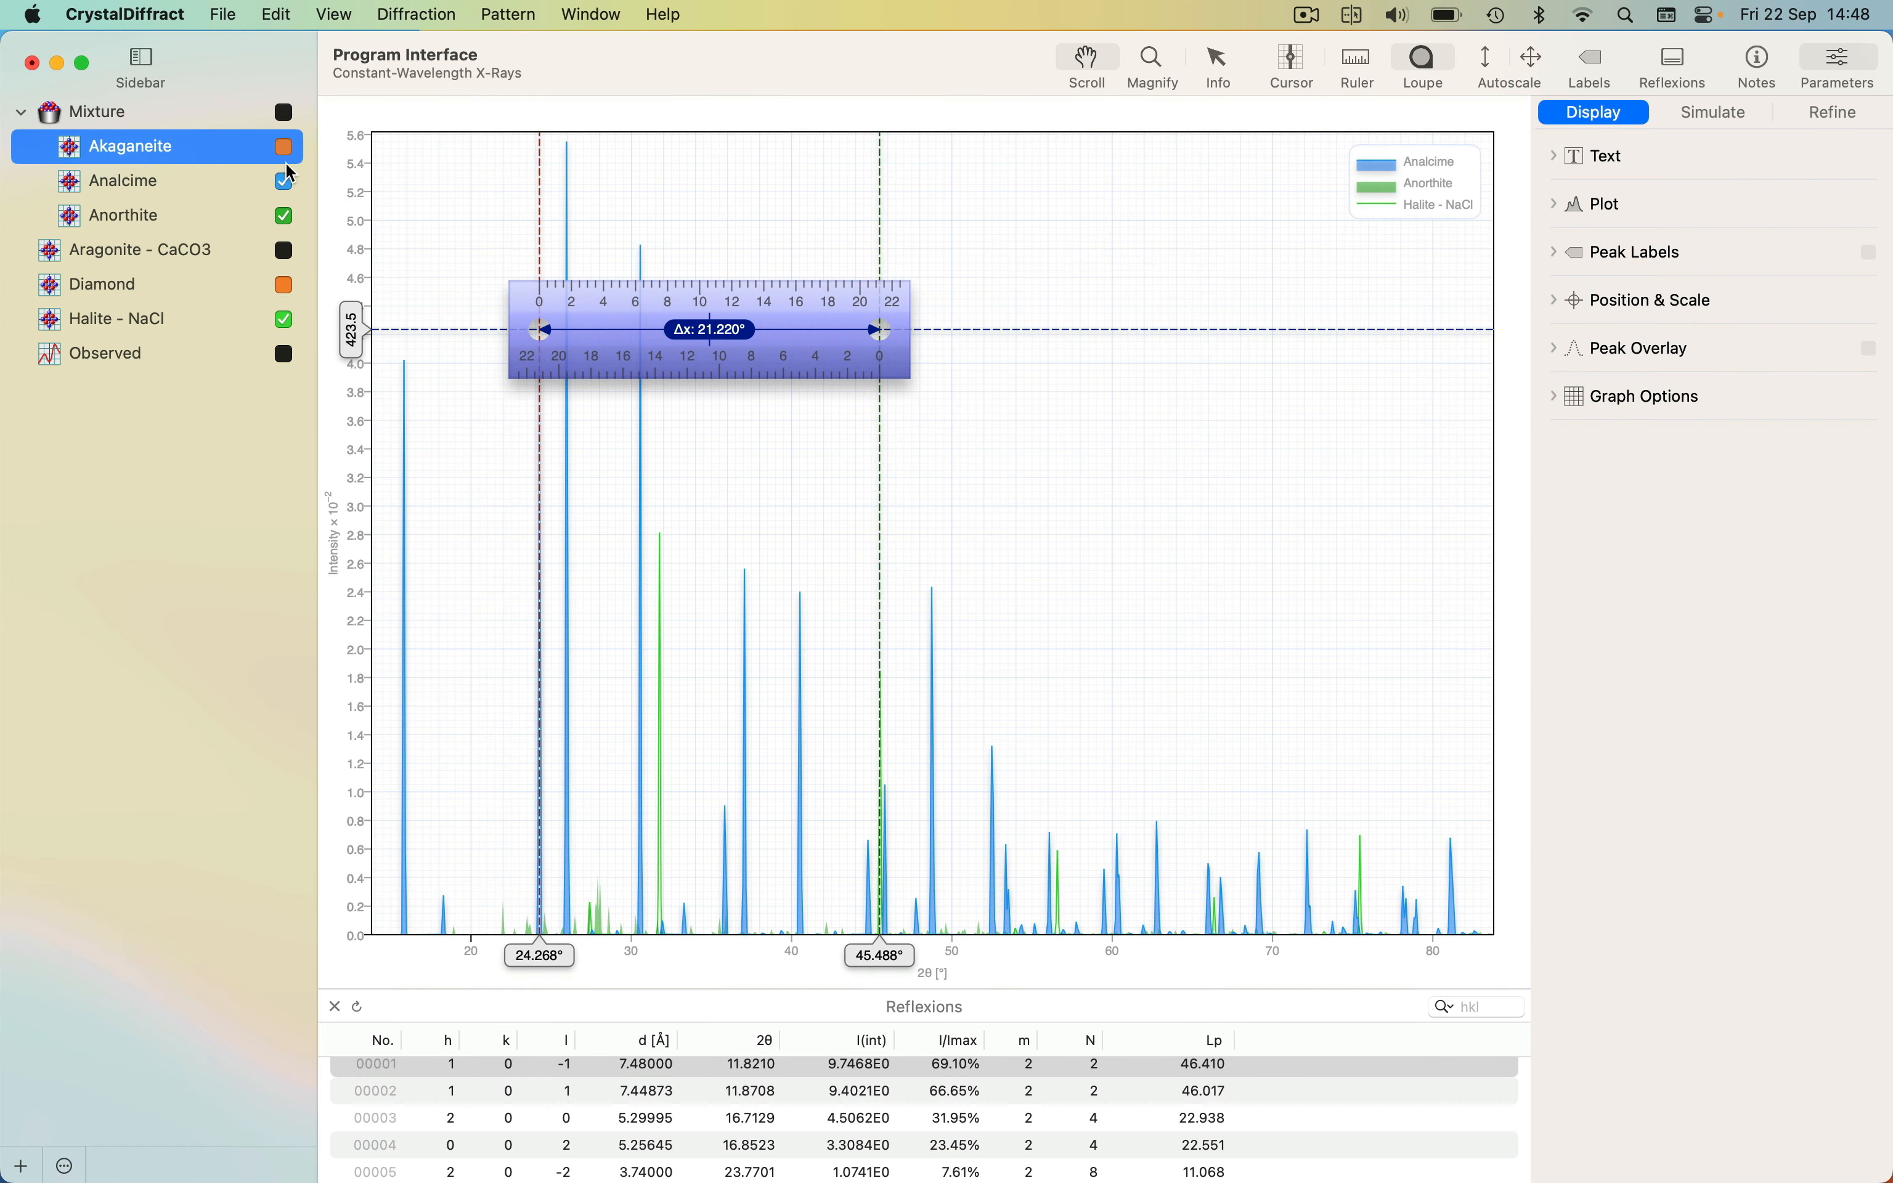
click(284, 146)
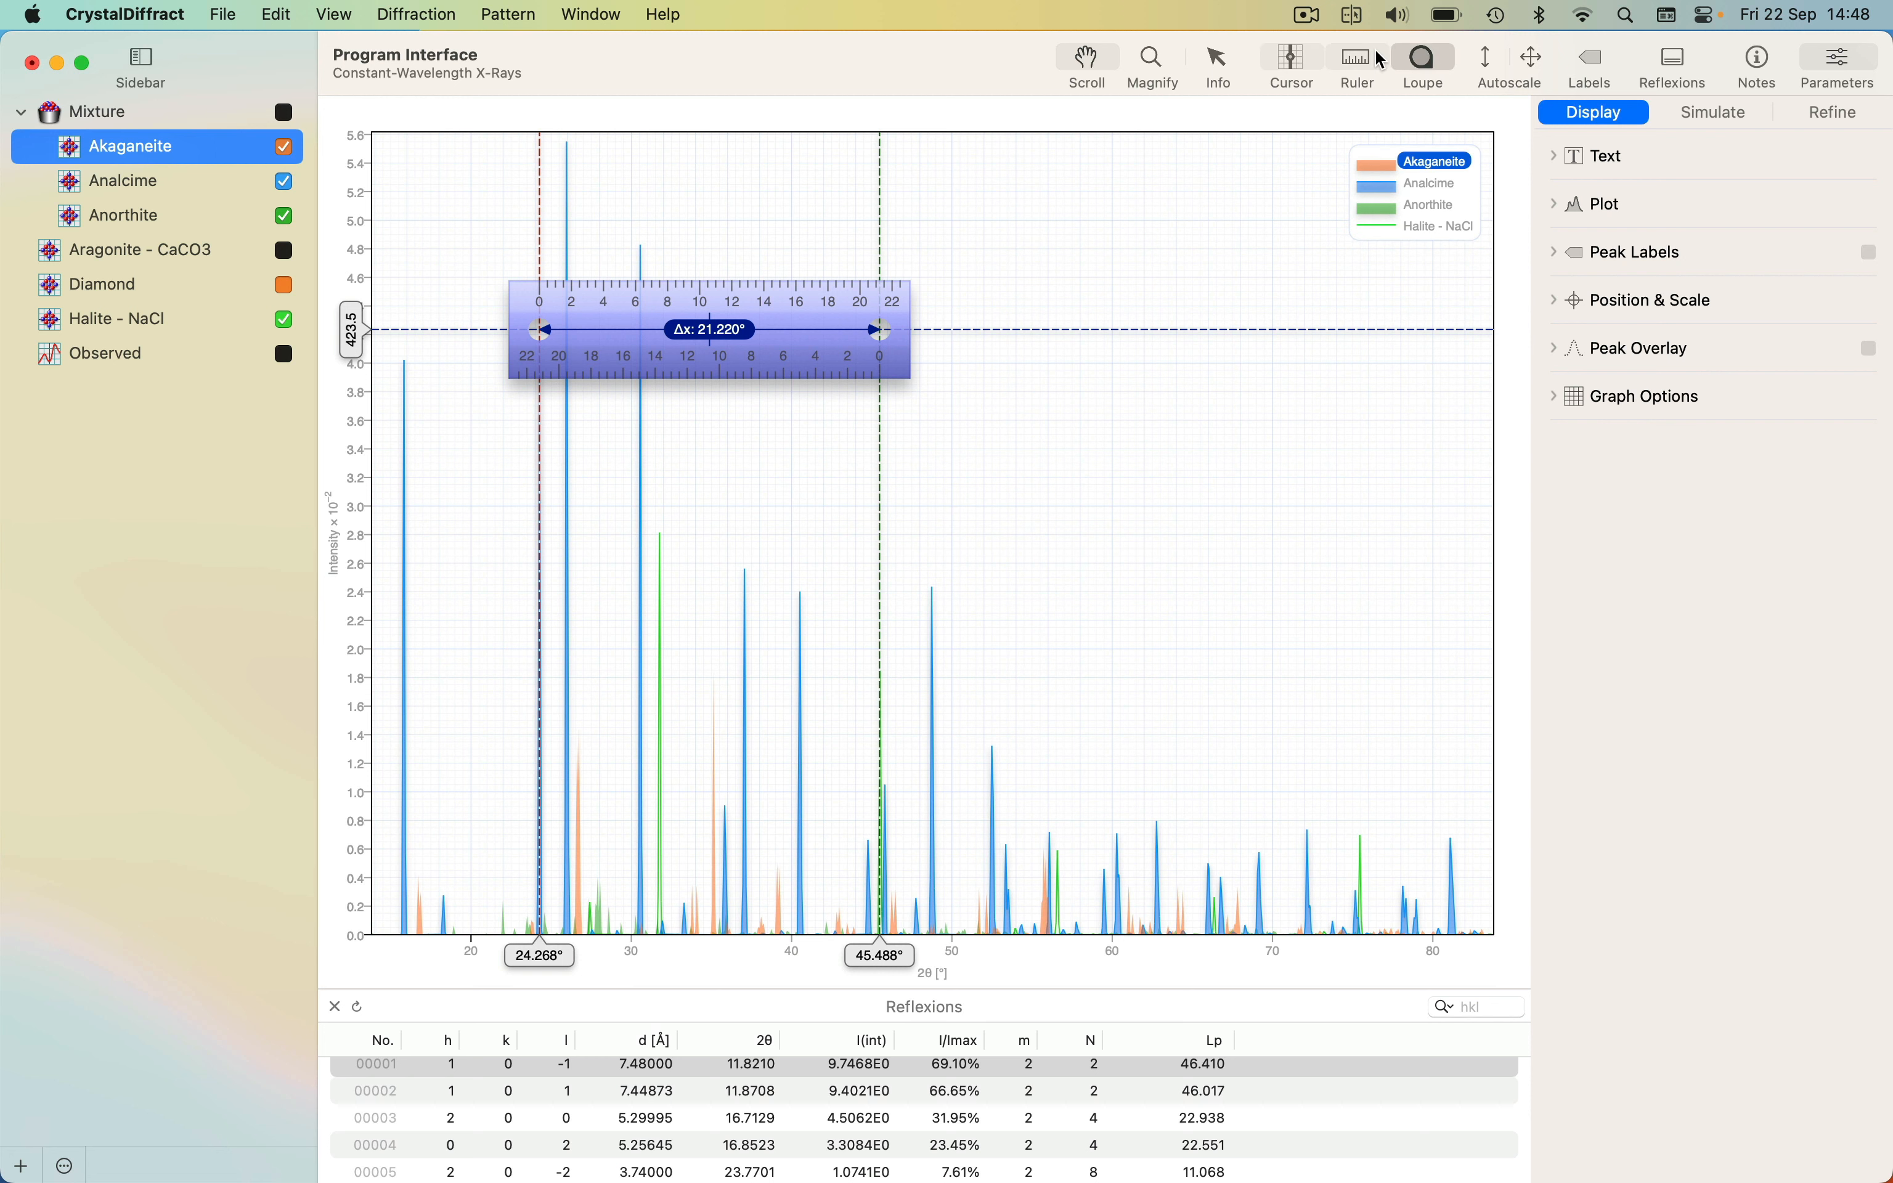
Hide the ruler overlay on the graph and close the Reflexions list
click(1359, 63)
click(1679, 67)
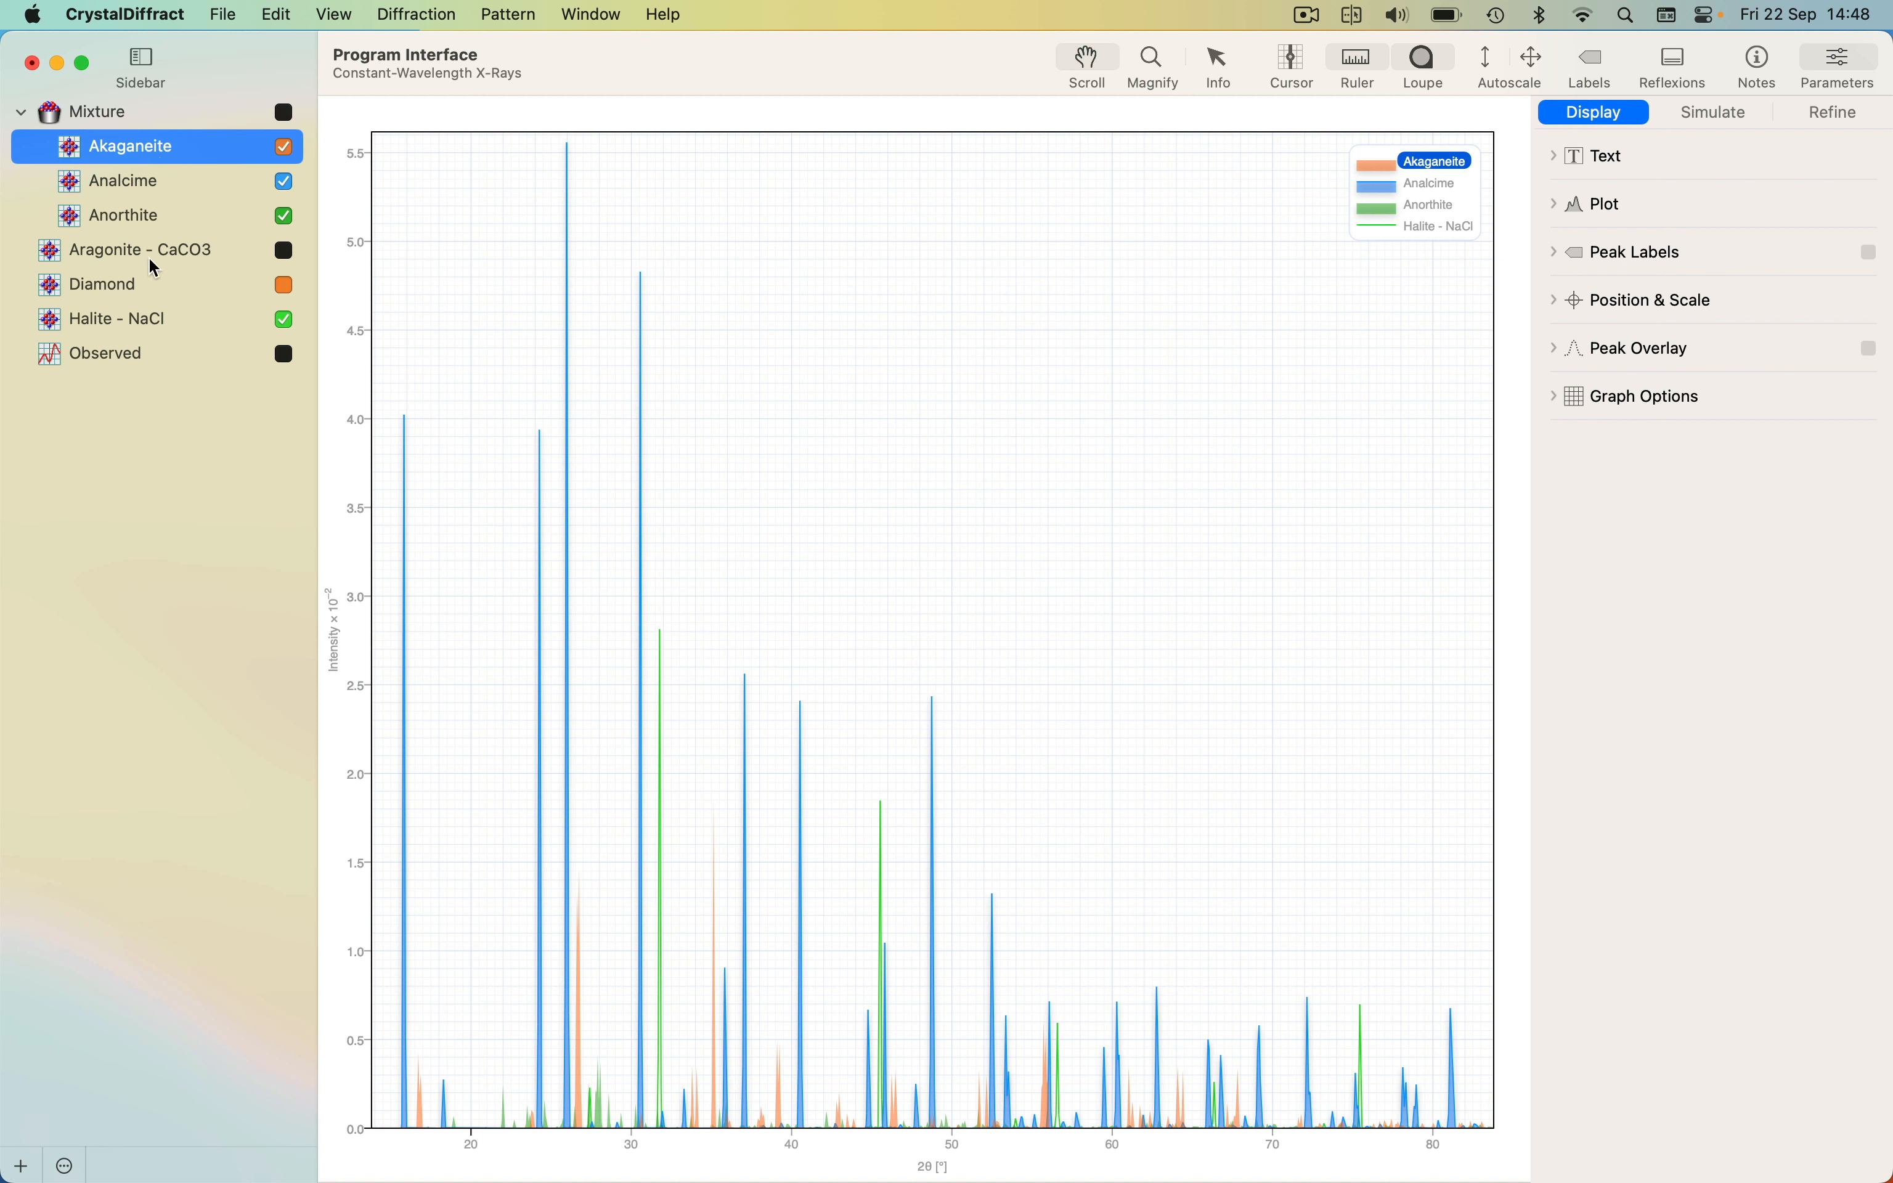
Select the patterns from Akaganeite to Anorthite as a range and deselect them one at a time
shift+click(124, 223)
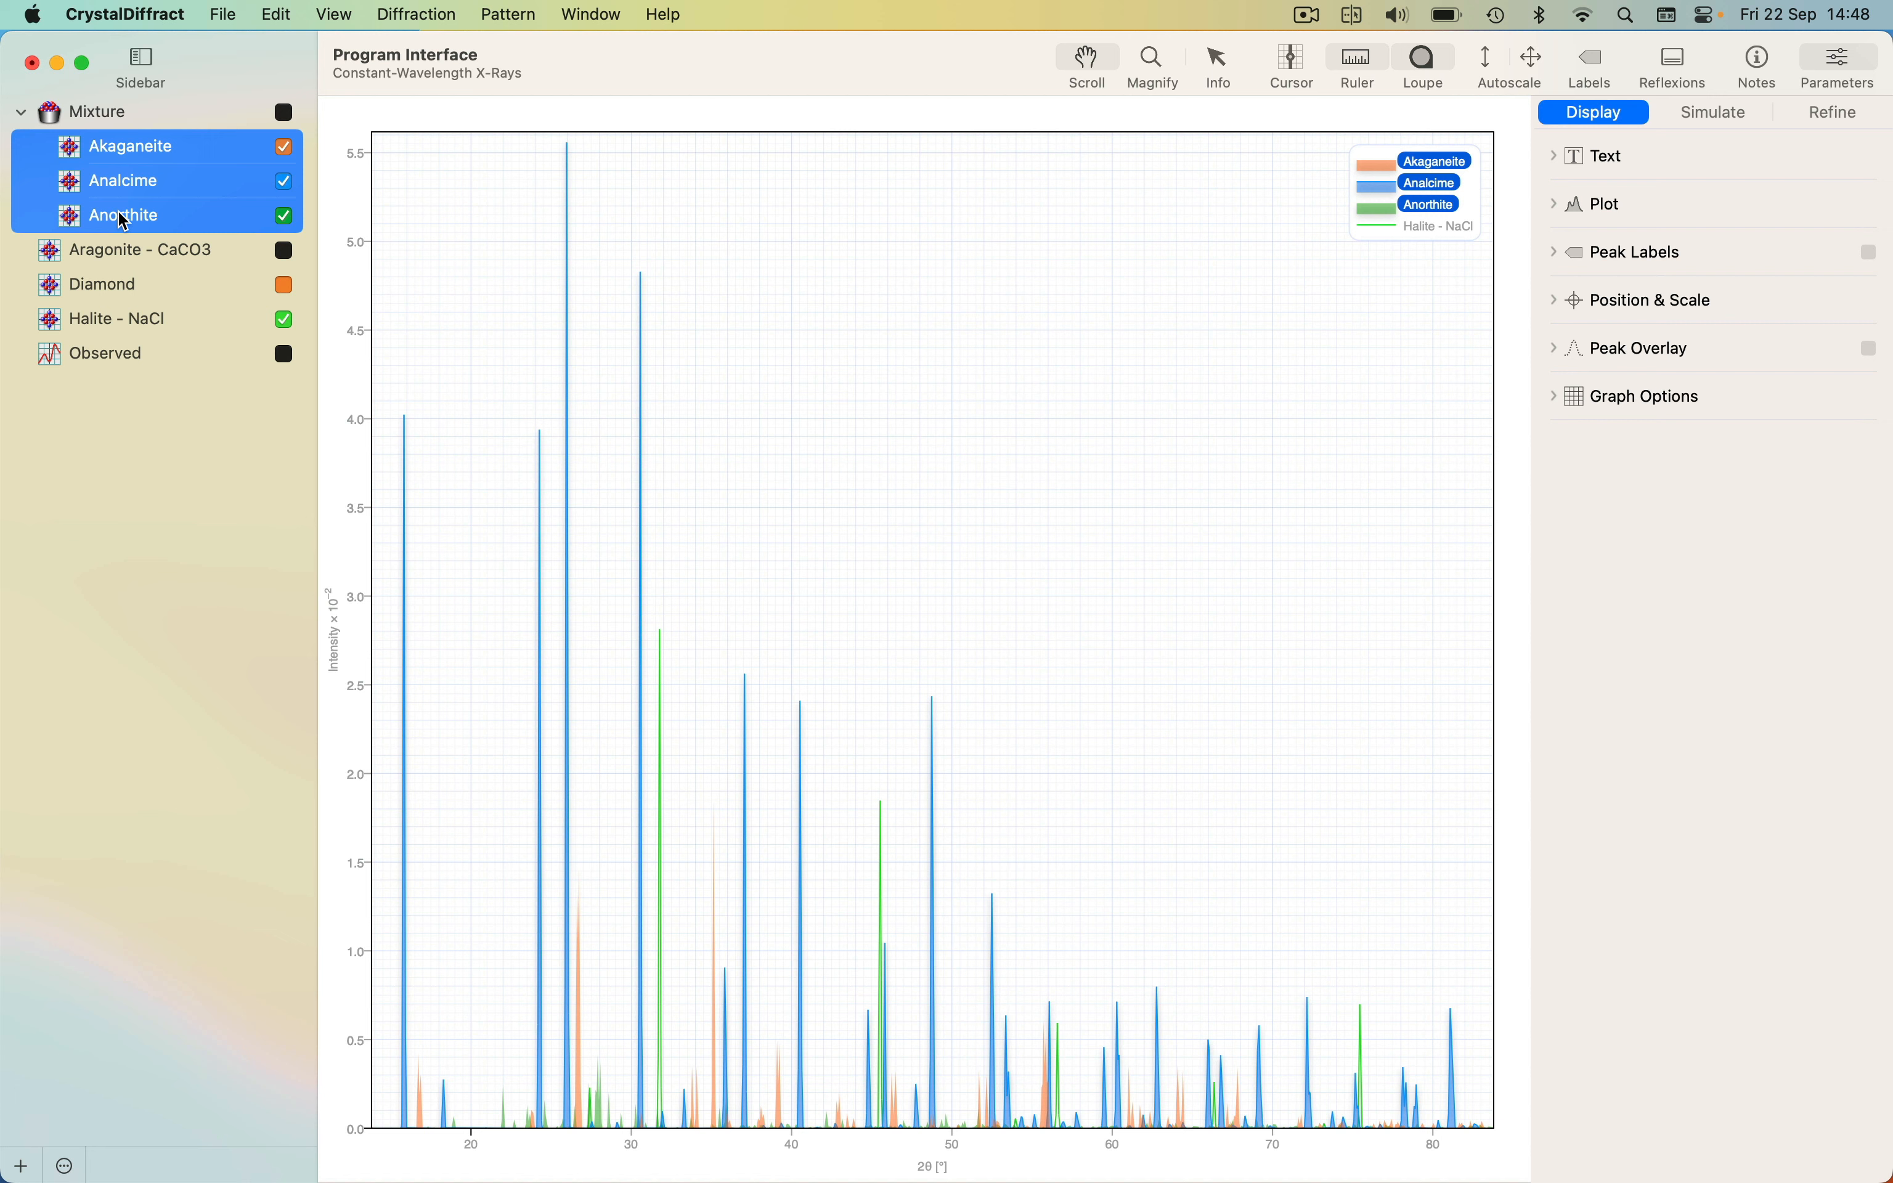
super+click(118, 212)
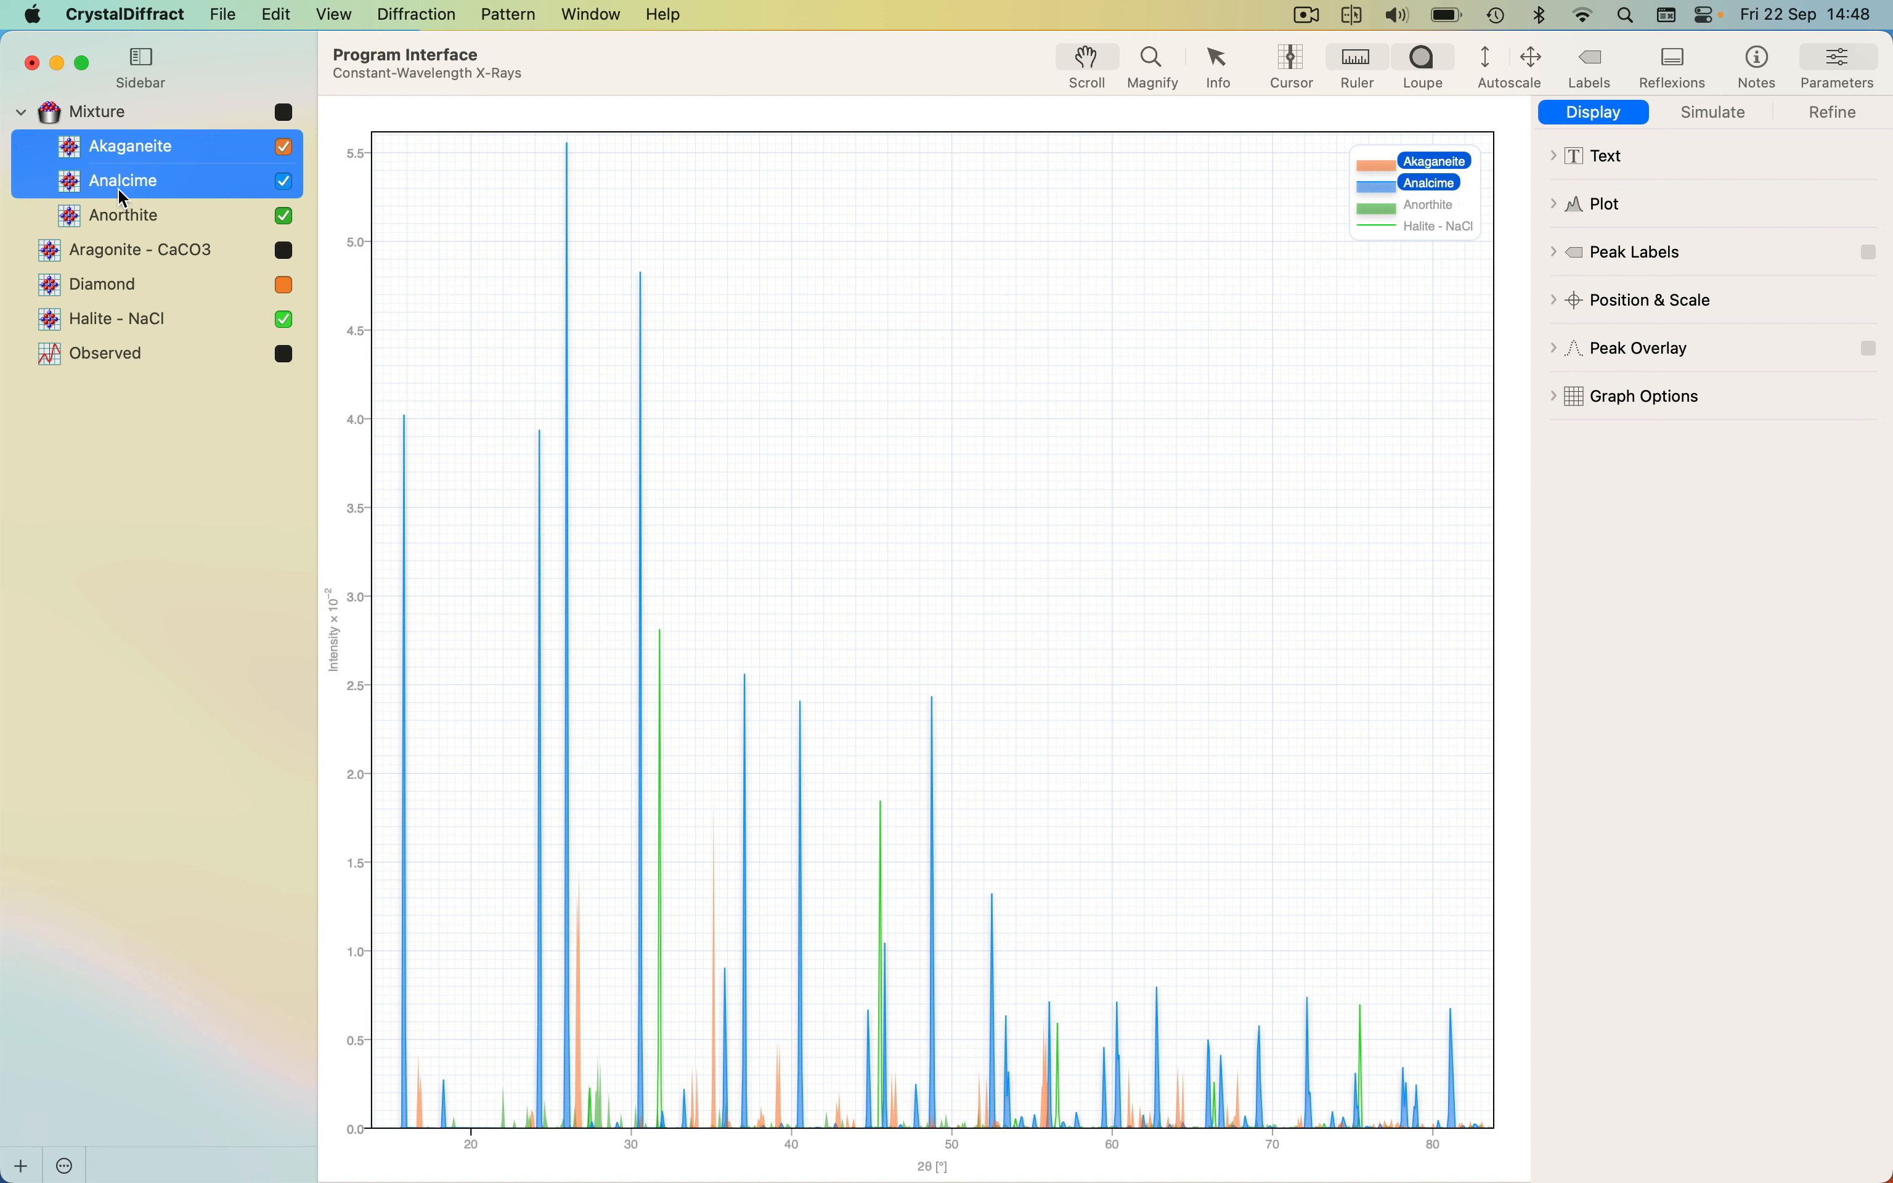
super+click(118, 188)
super+click(119, 146)
Move the Aragonite - CaCO3 pattern to the end of the pattern list, below Observed
click(94, 252)
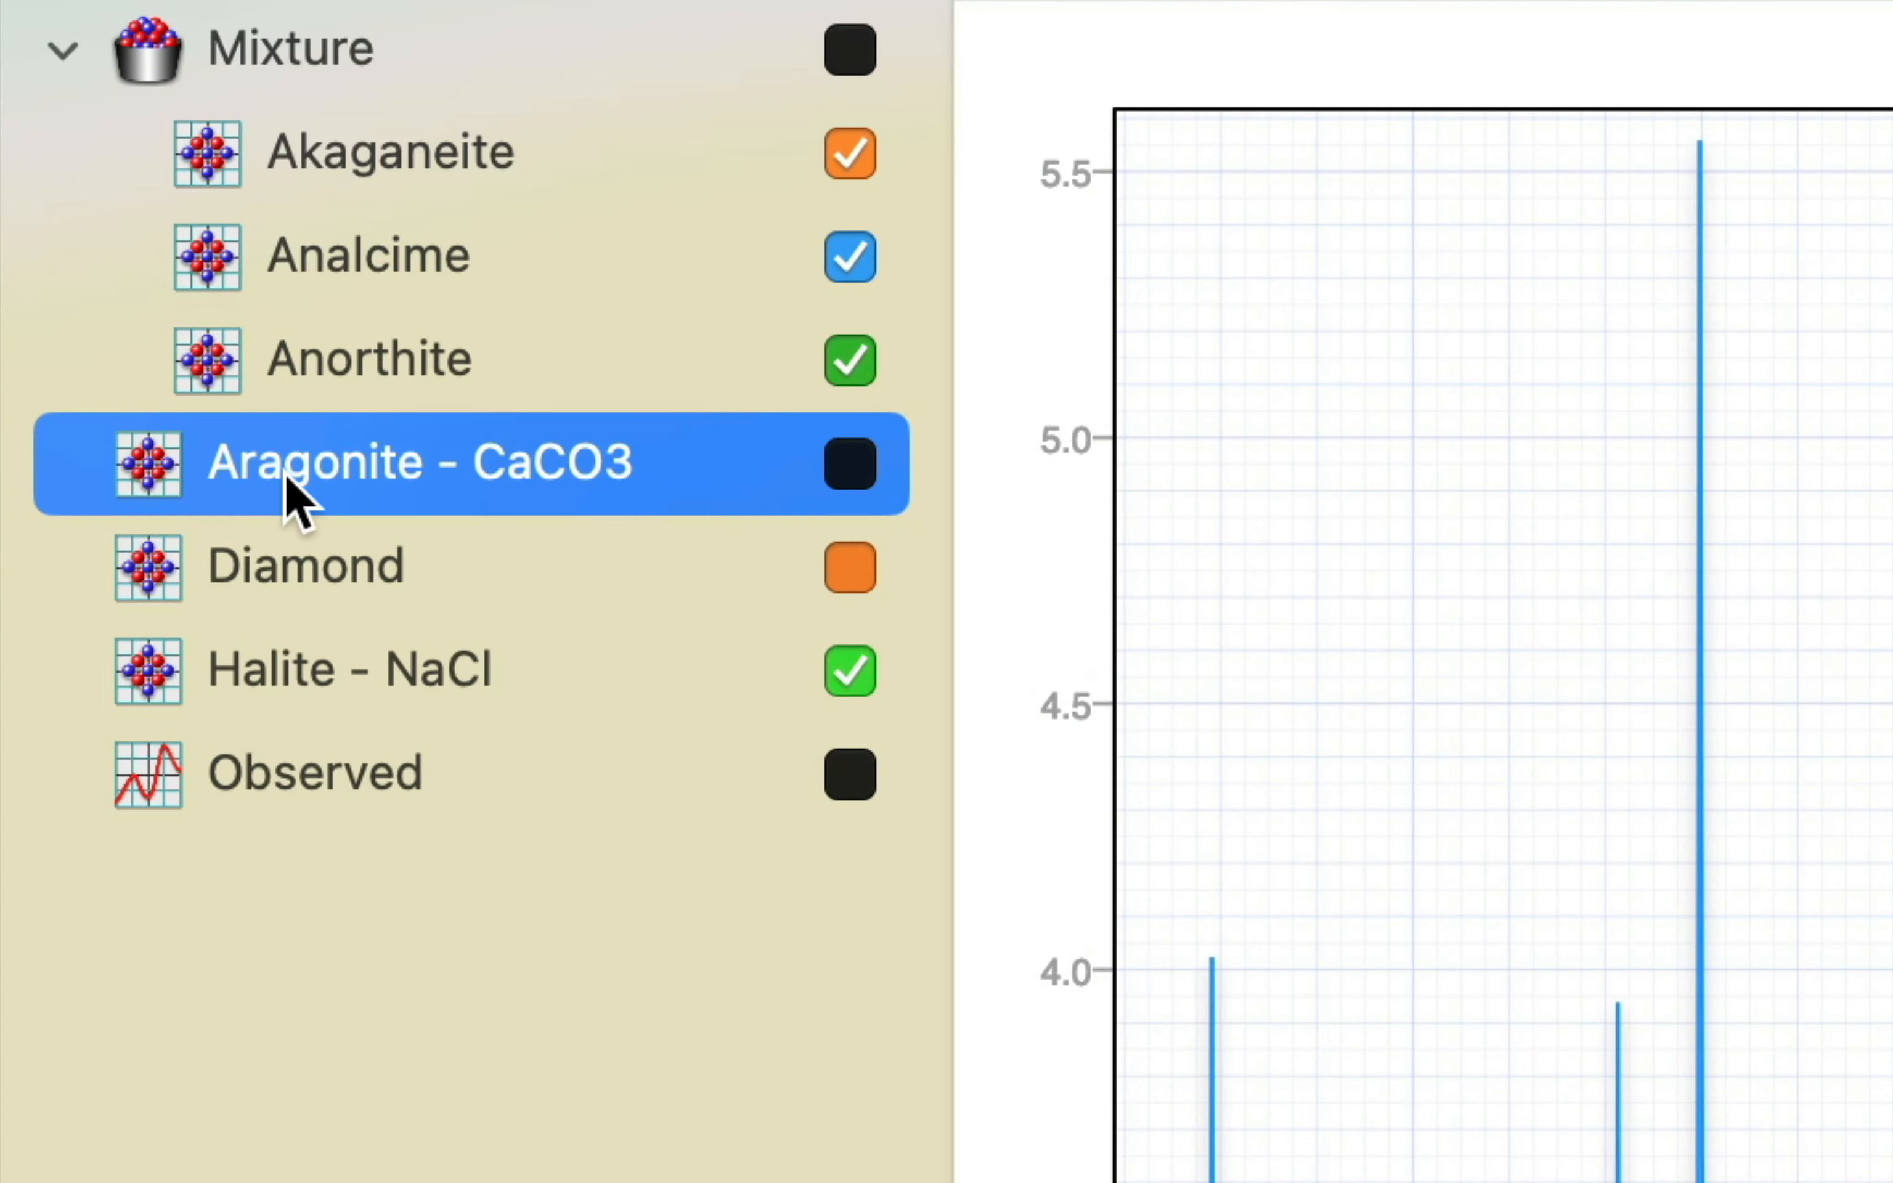
drag(279, 473, 280, 797)
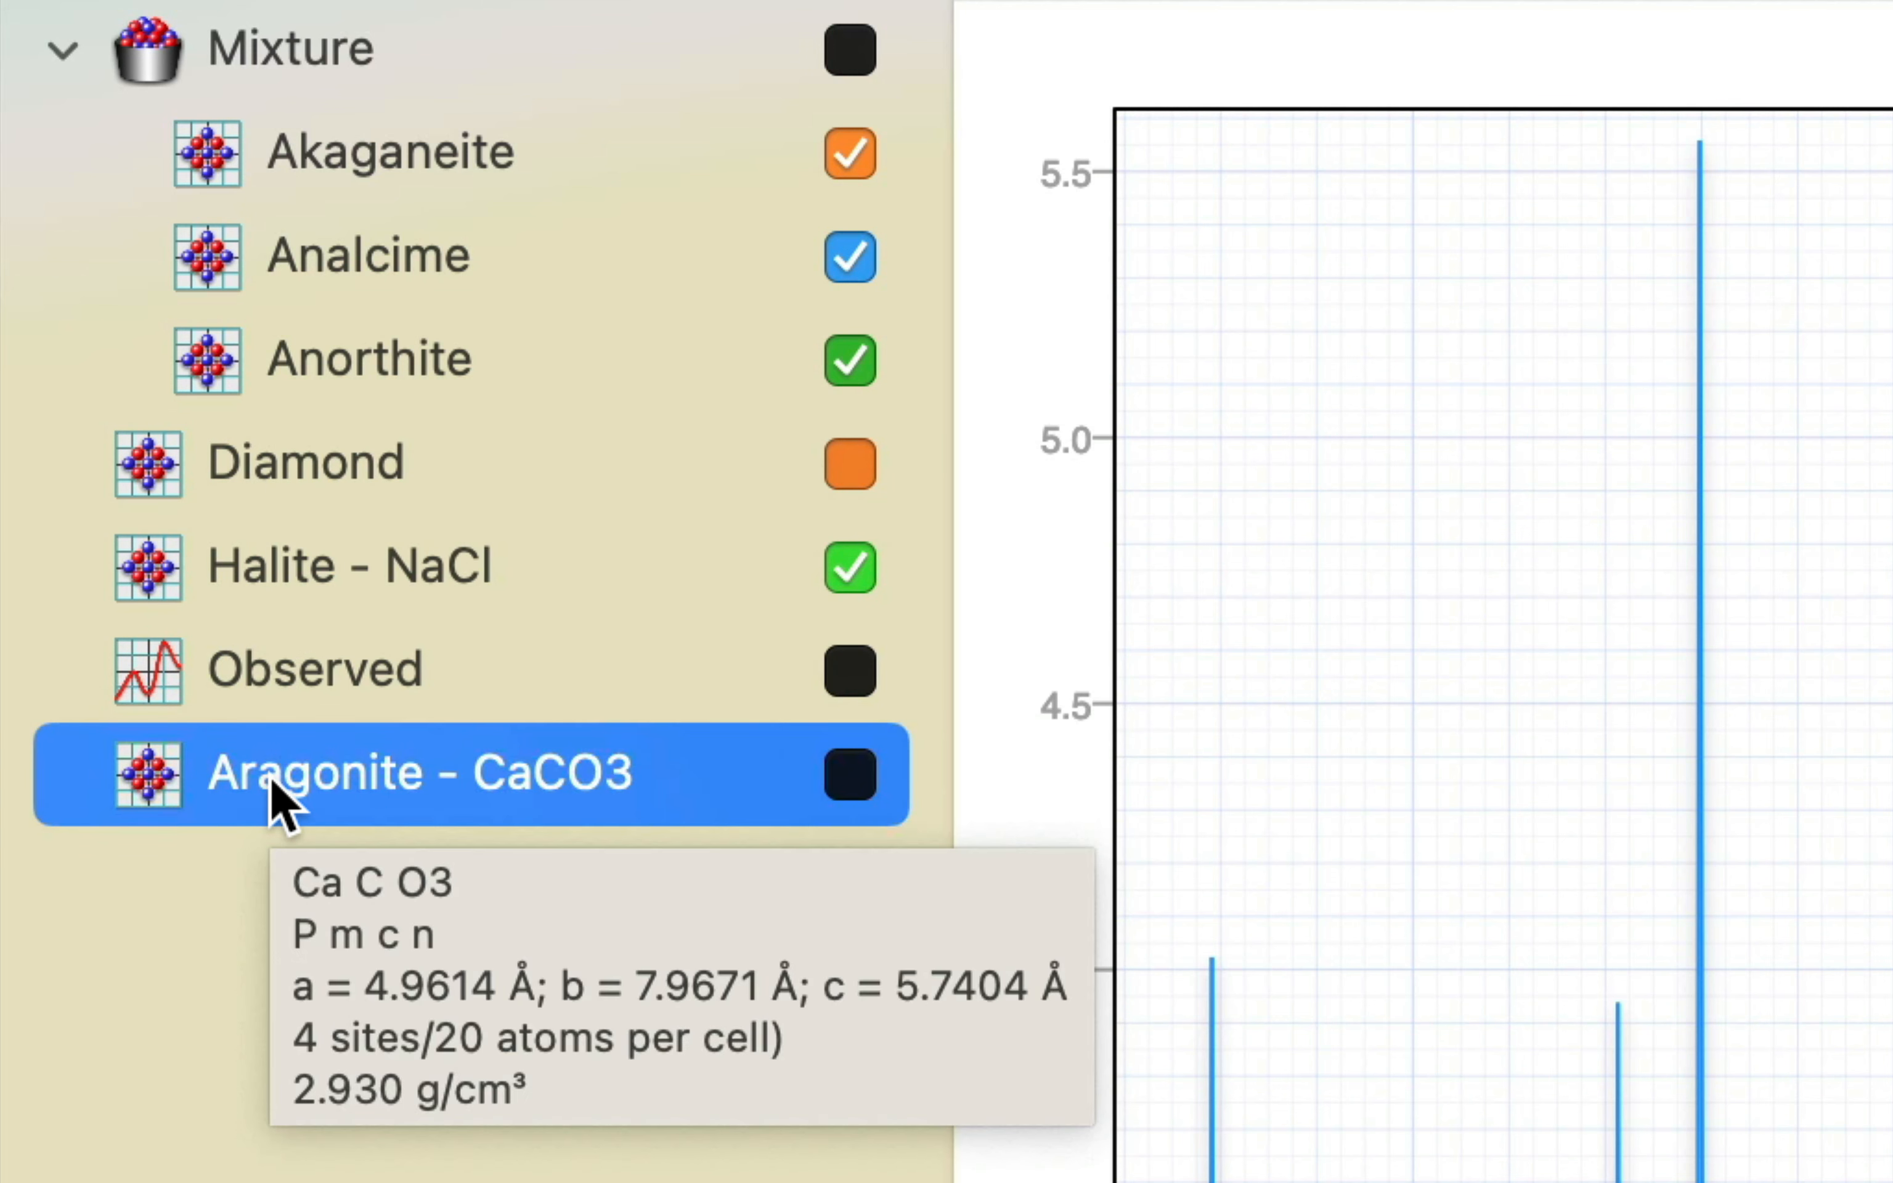
Examine the commands offered for the Aragonite - CaCO3 pattern and the options for adding new patterns and mixtures
right_click(369, 790)
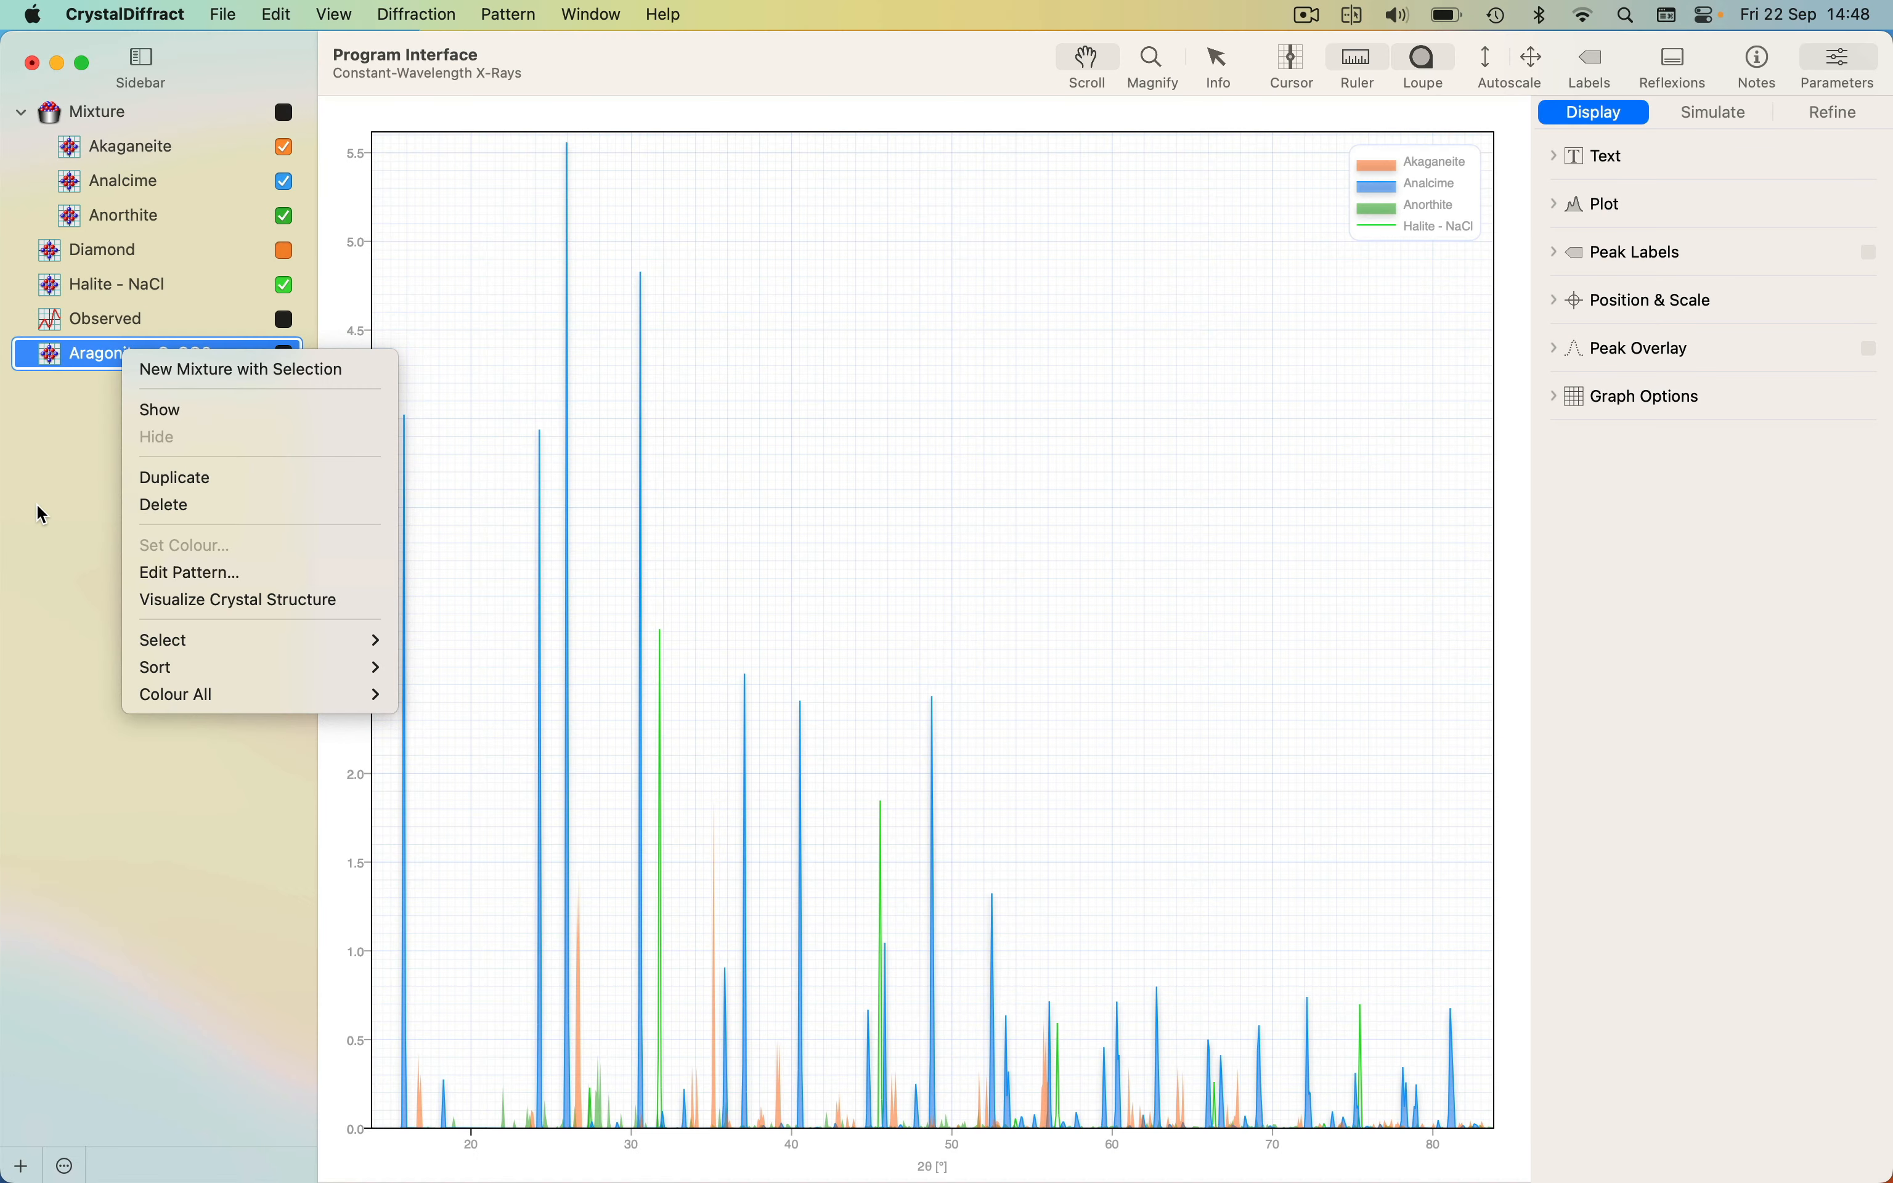
click(50, 513)
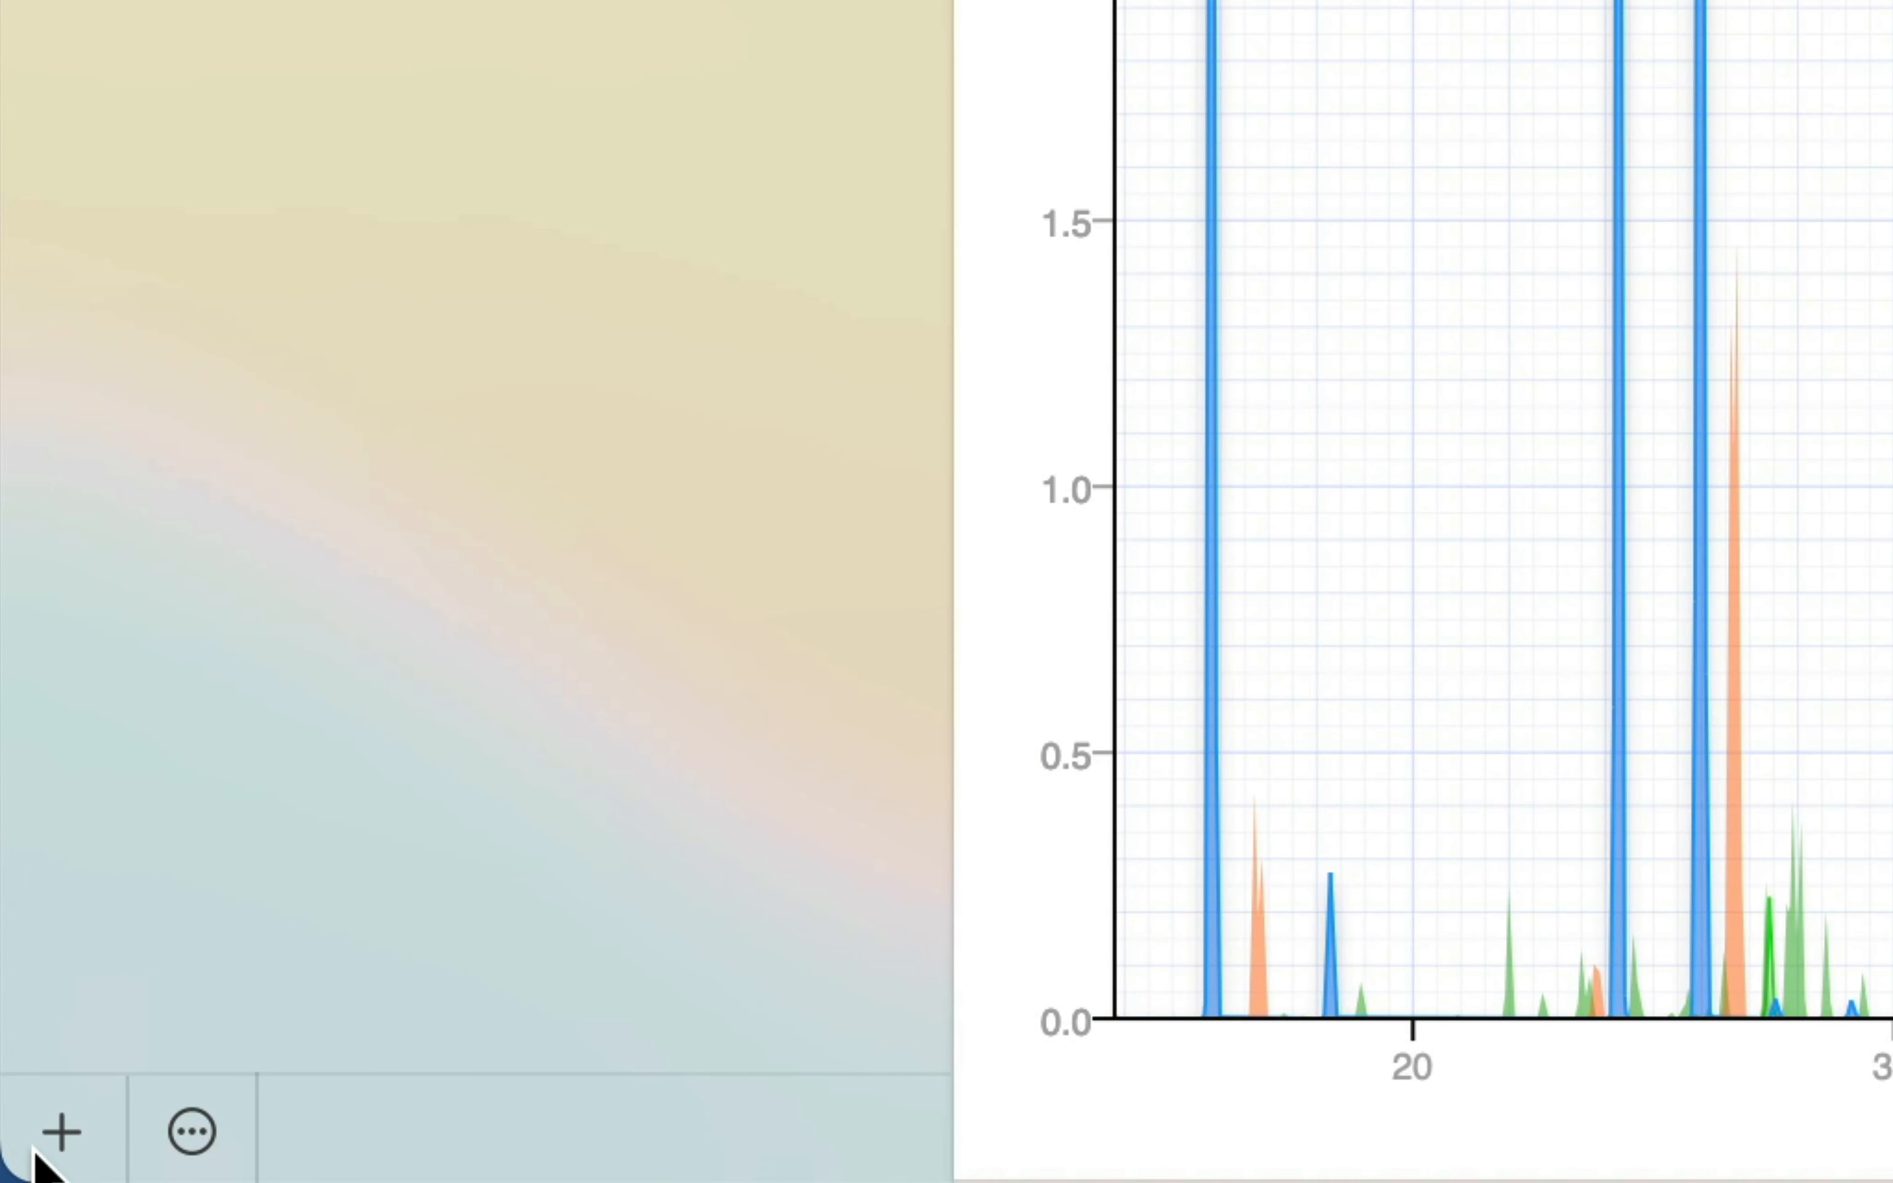
click(56, 1144)
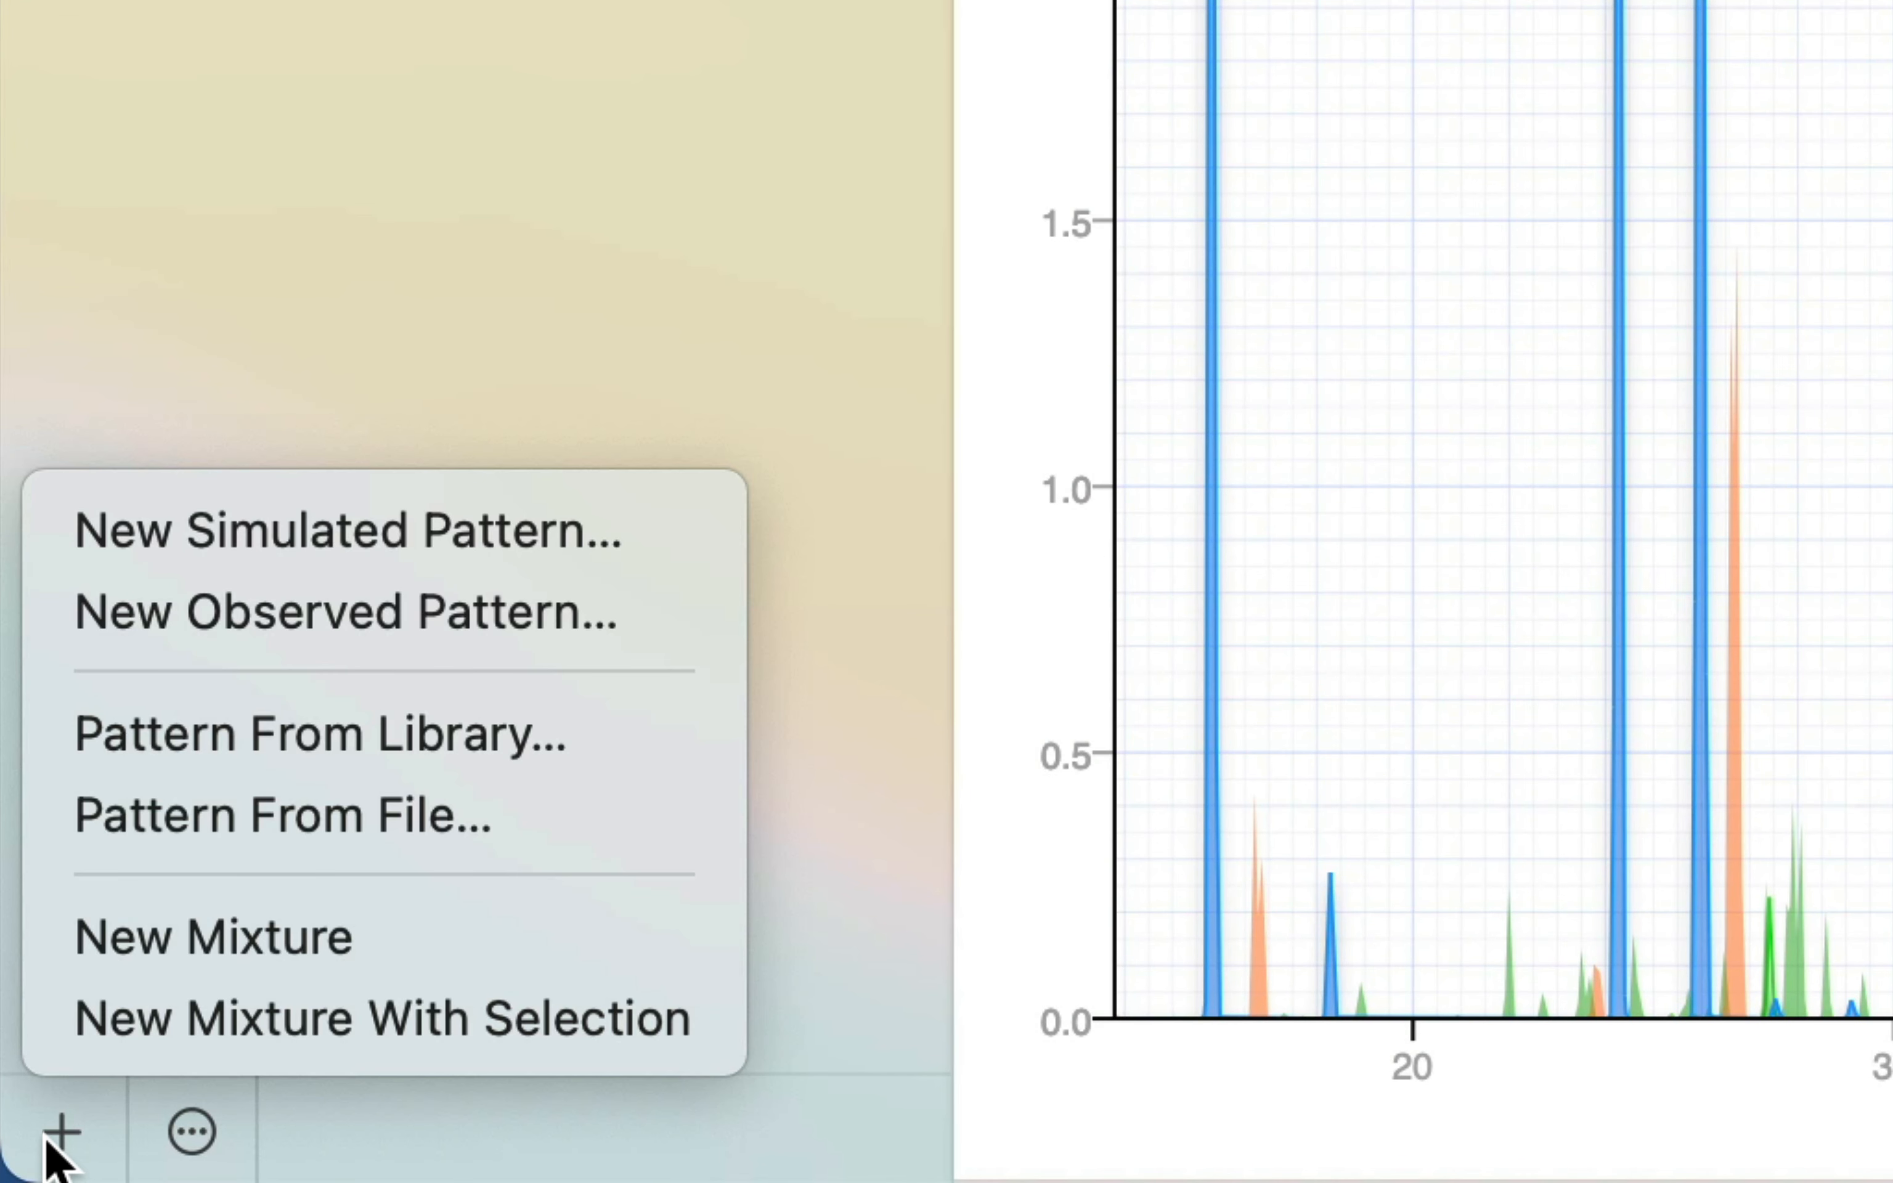
Visualize the Analcime crystal structure in CrystalMaker and return to the CrystalDiffract window
click(195, 1133)
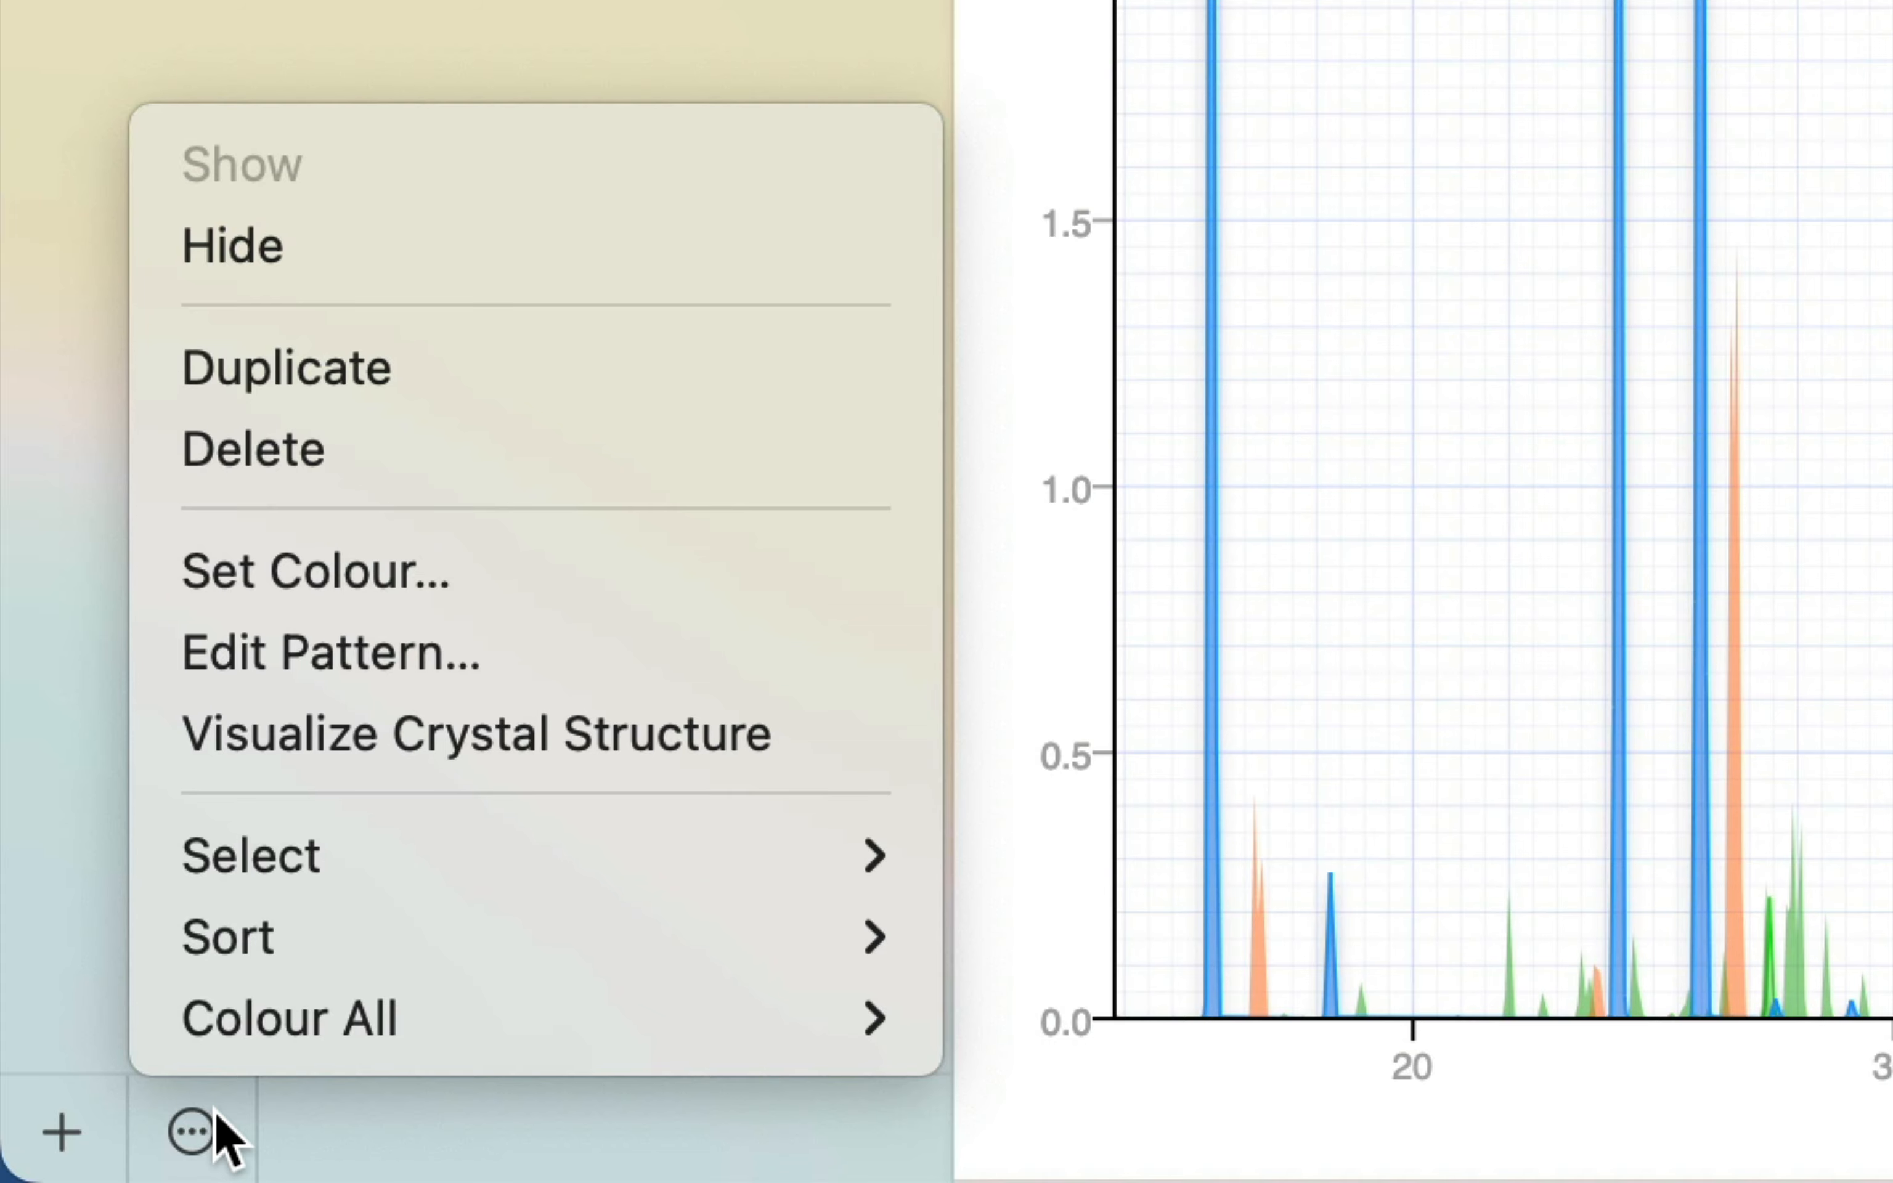
click(397, 757)
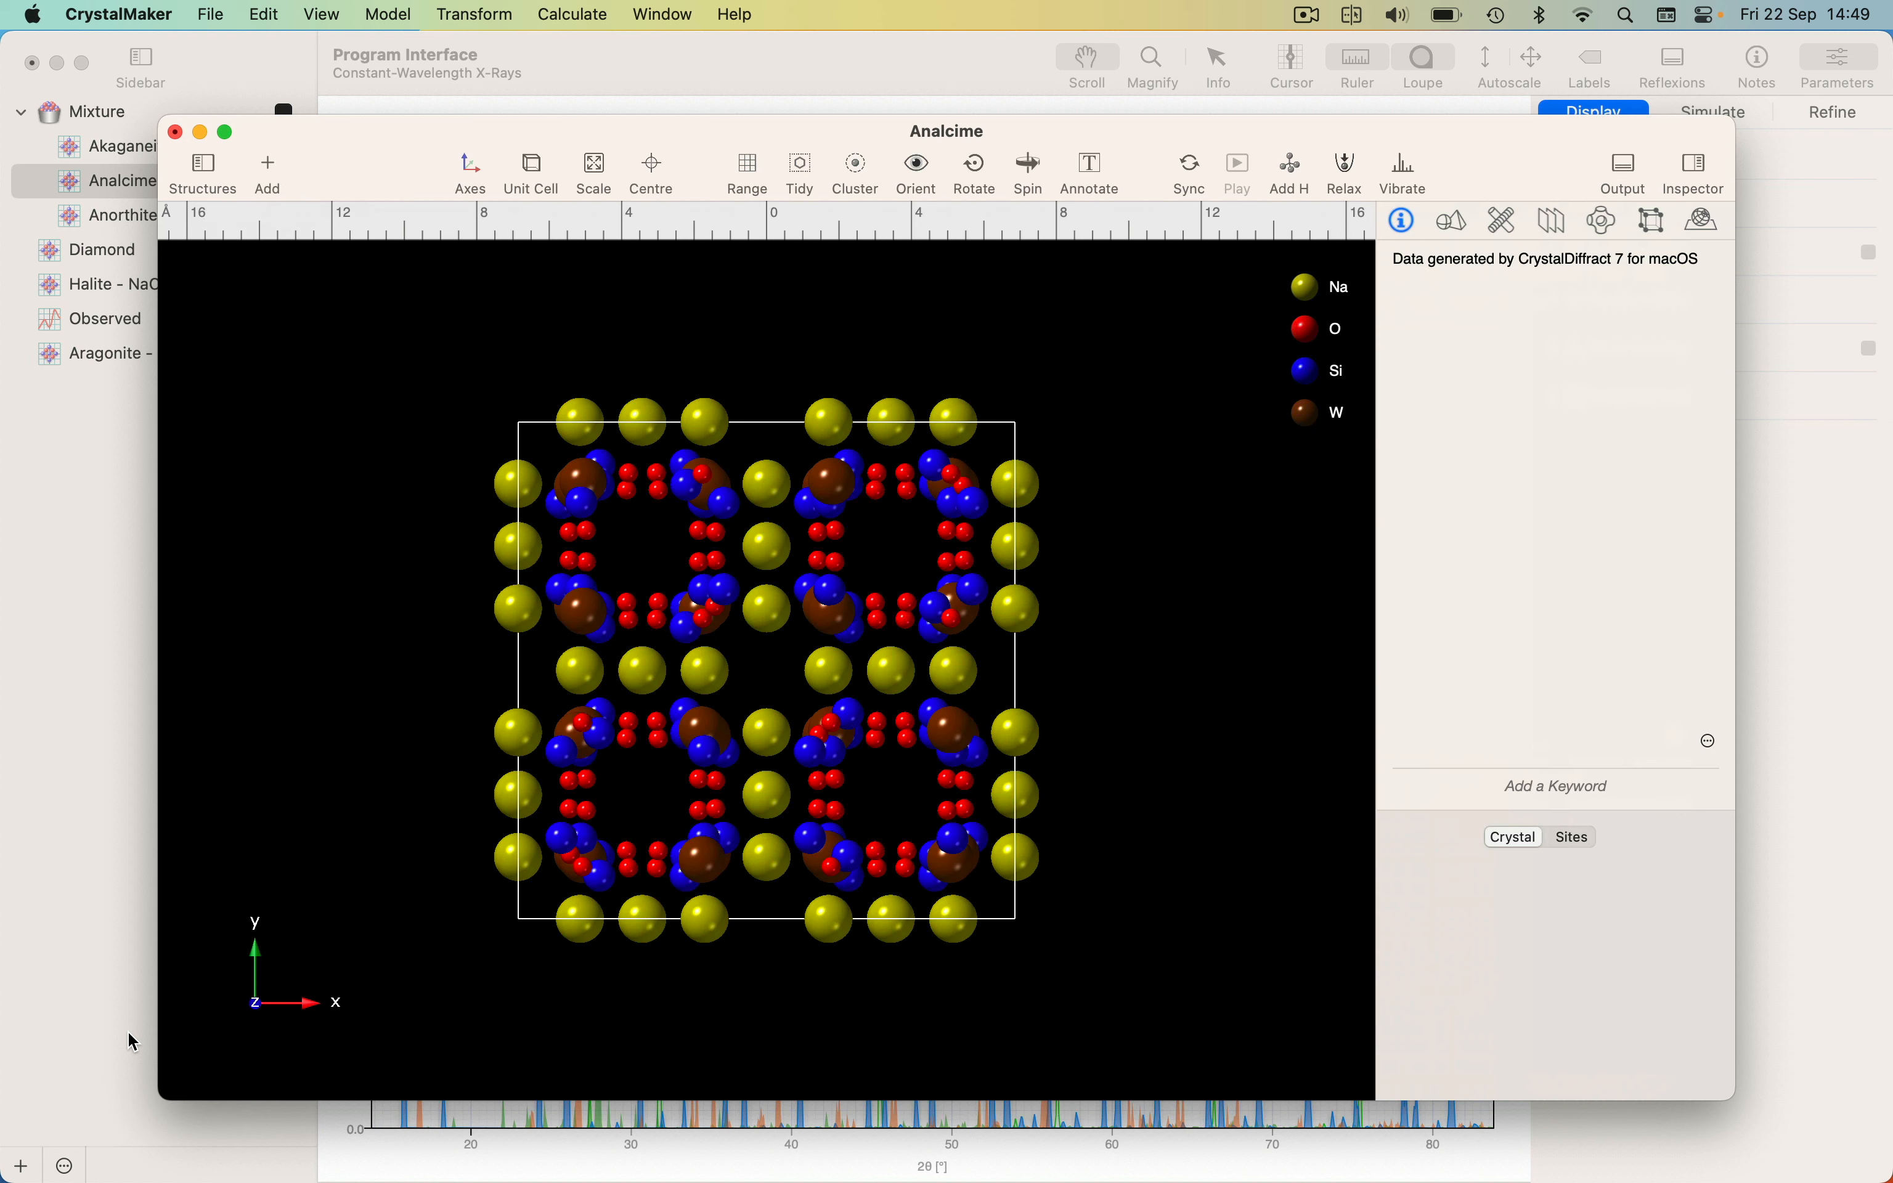
click(129, 1035)
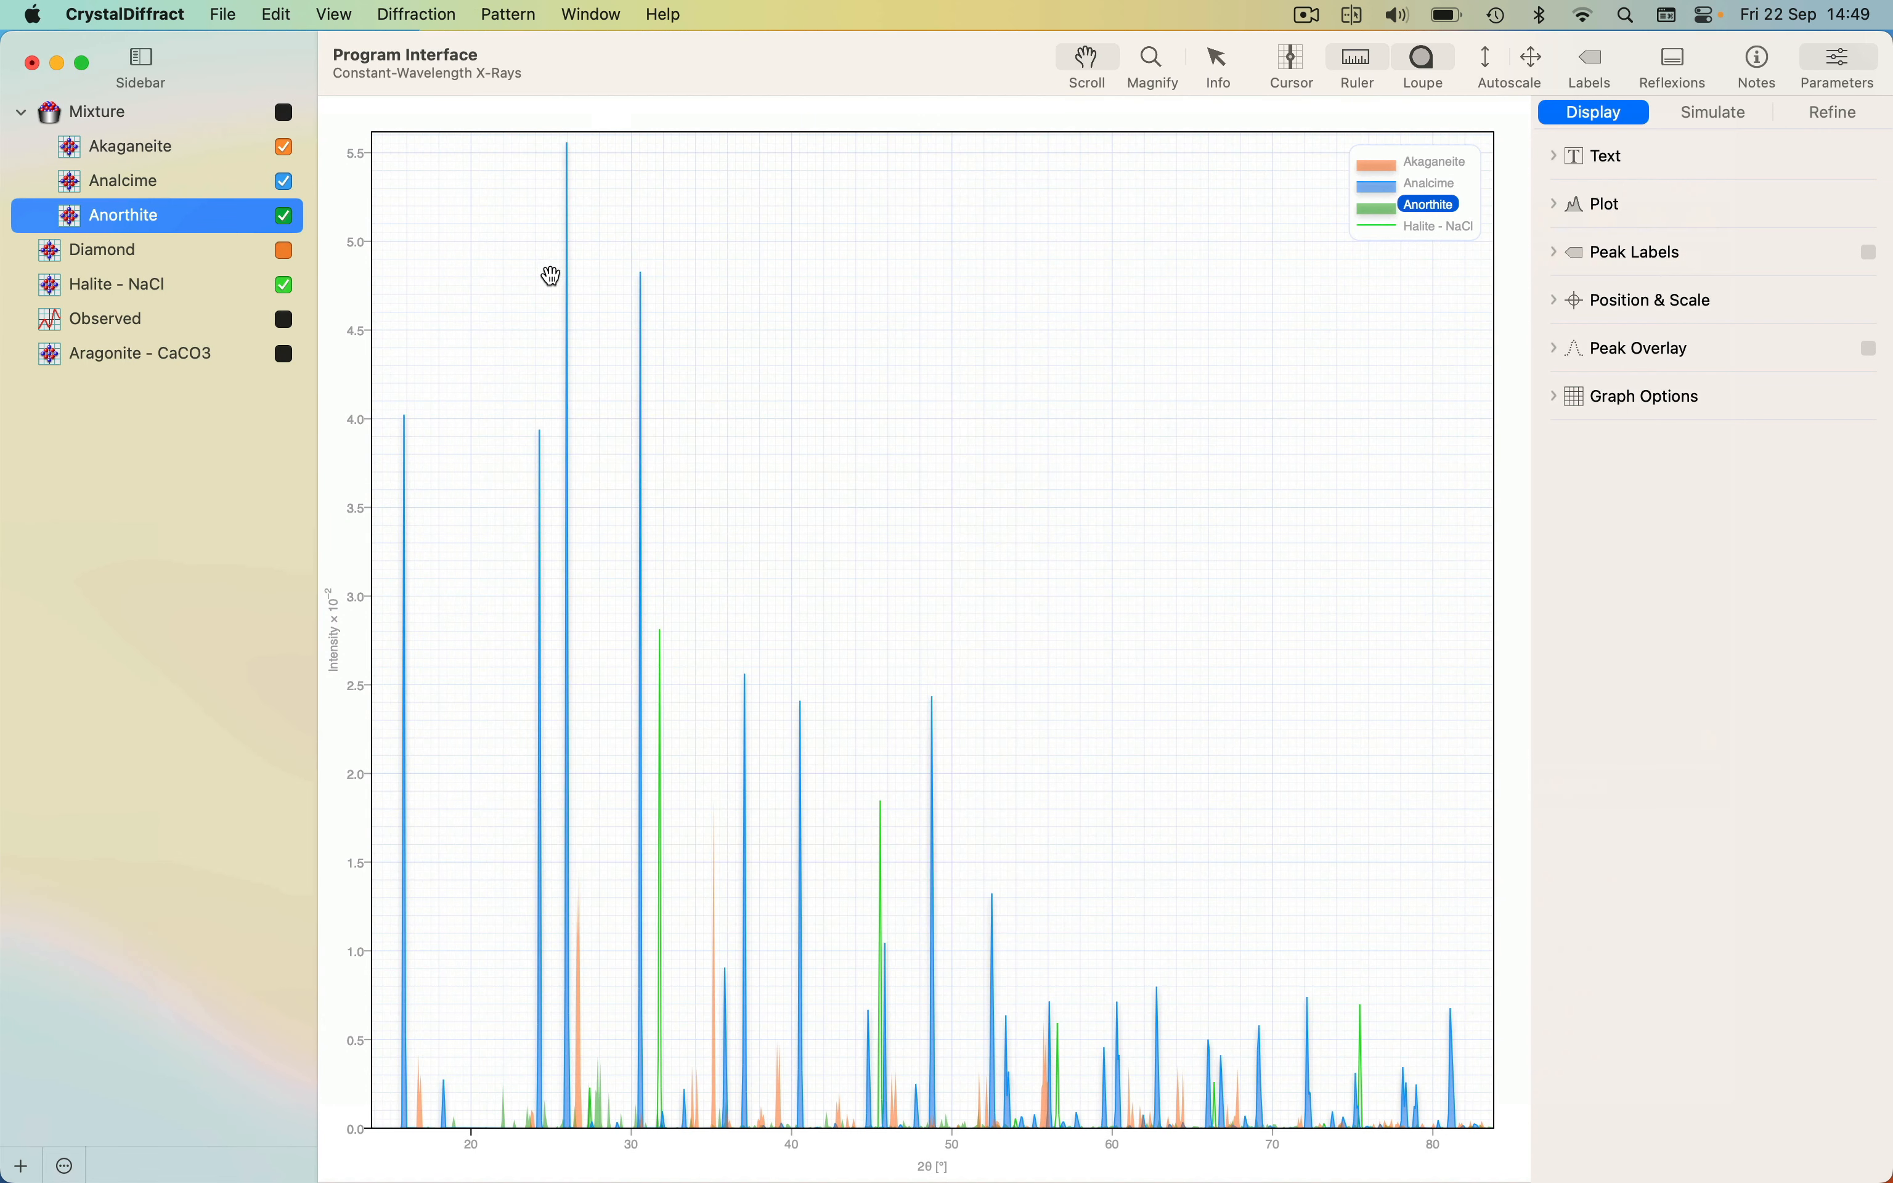
Hide the pattern list sidebar to give the graph more room and restore it
click(142, 63)
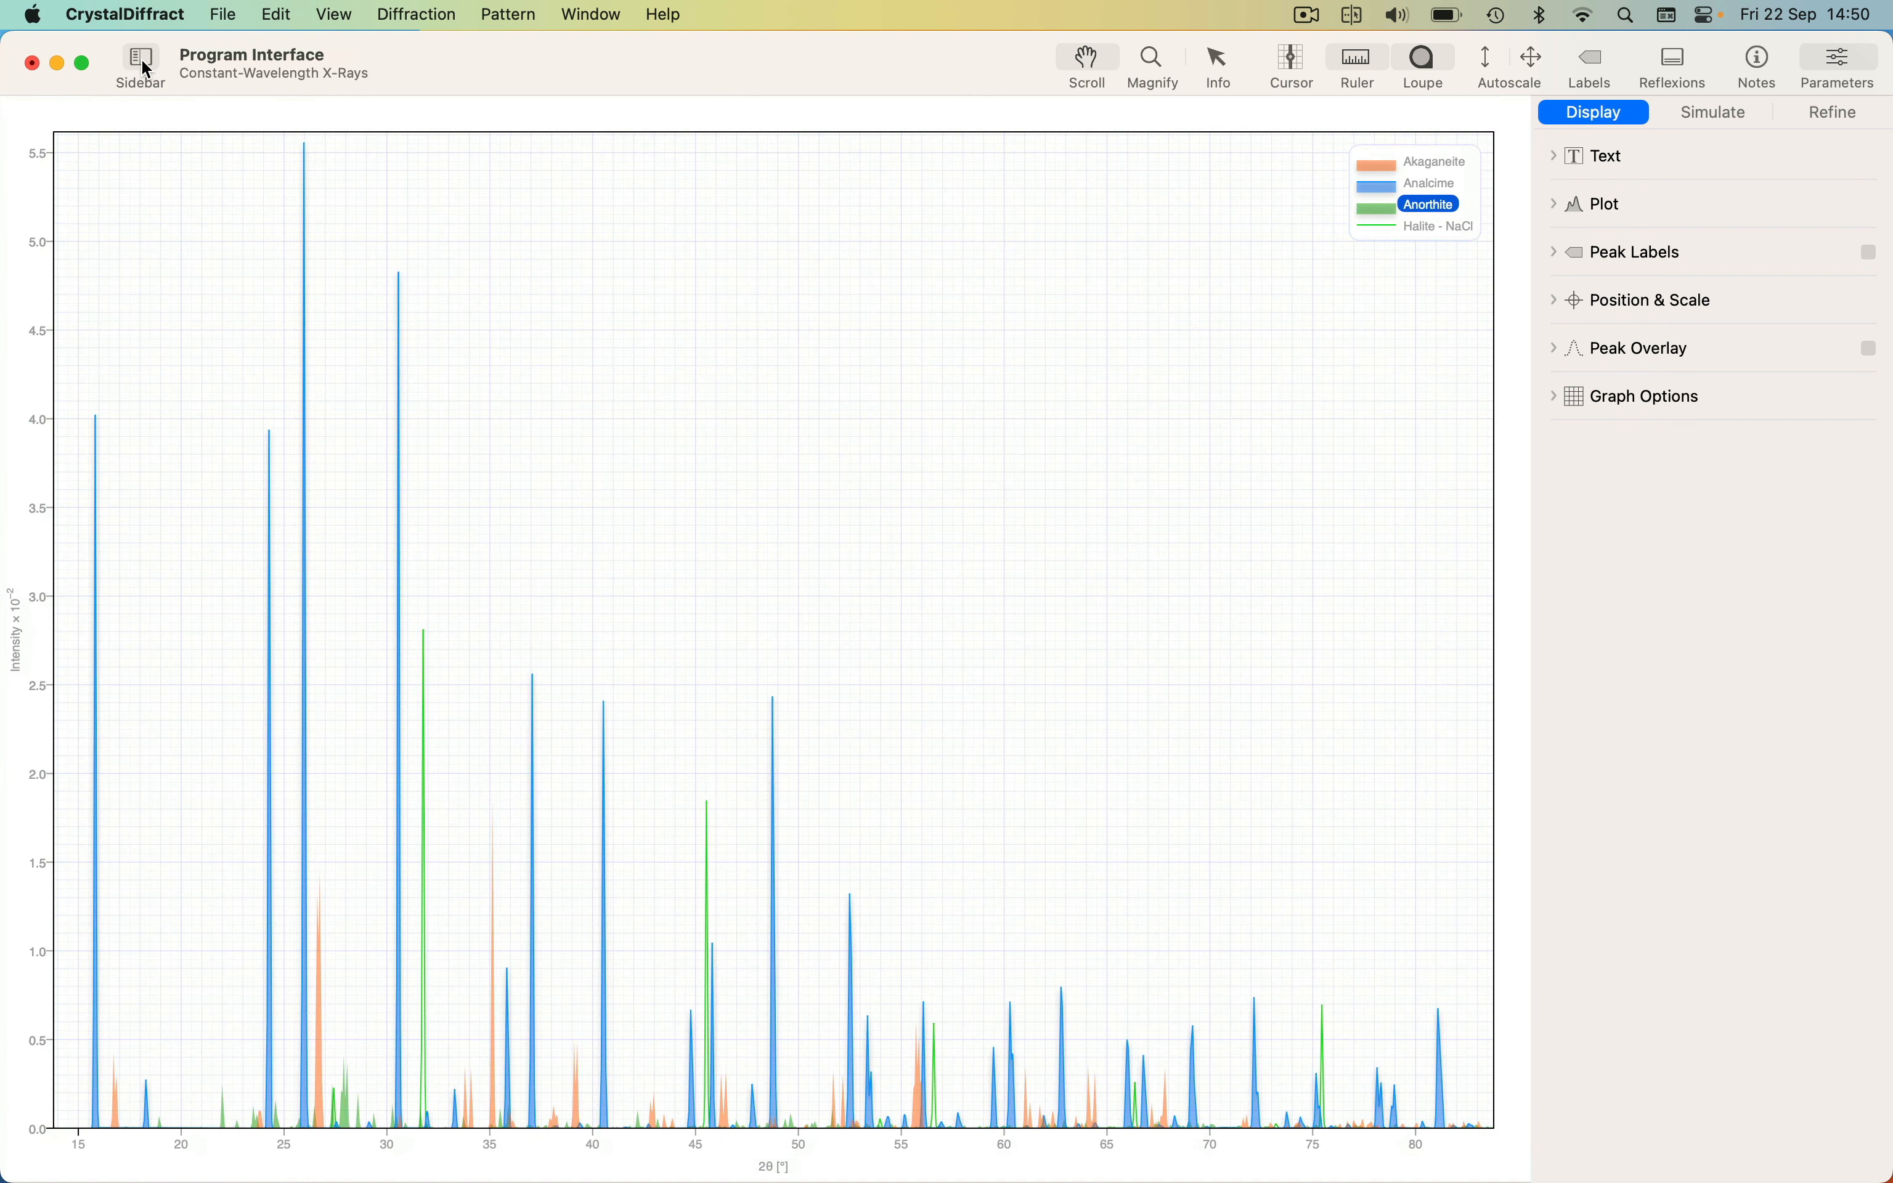
click(141, 62)
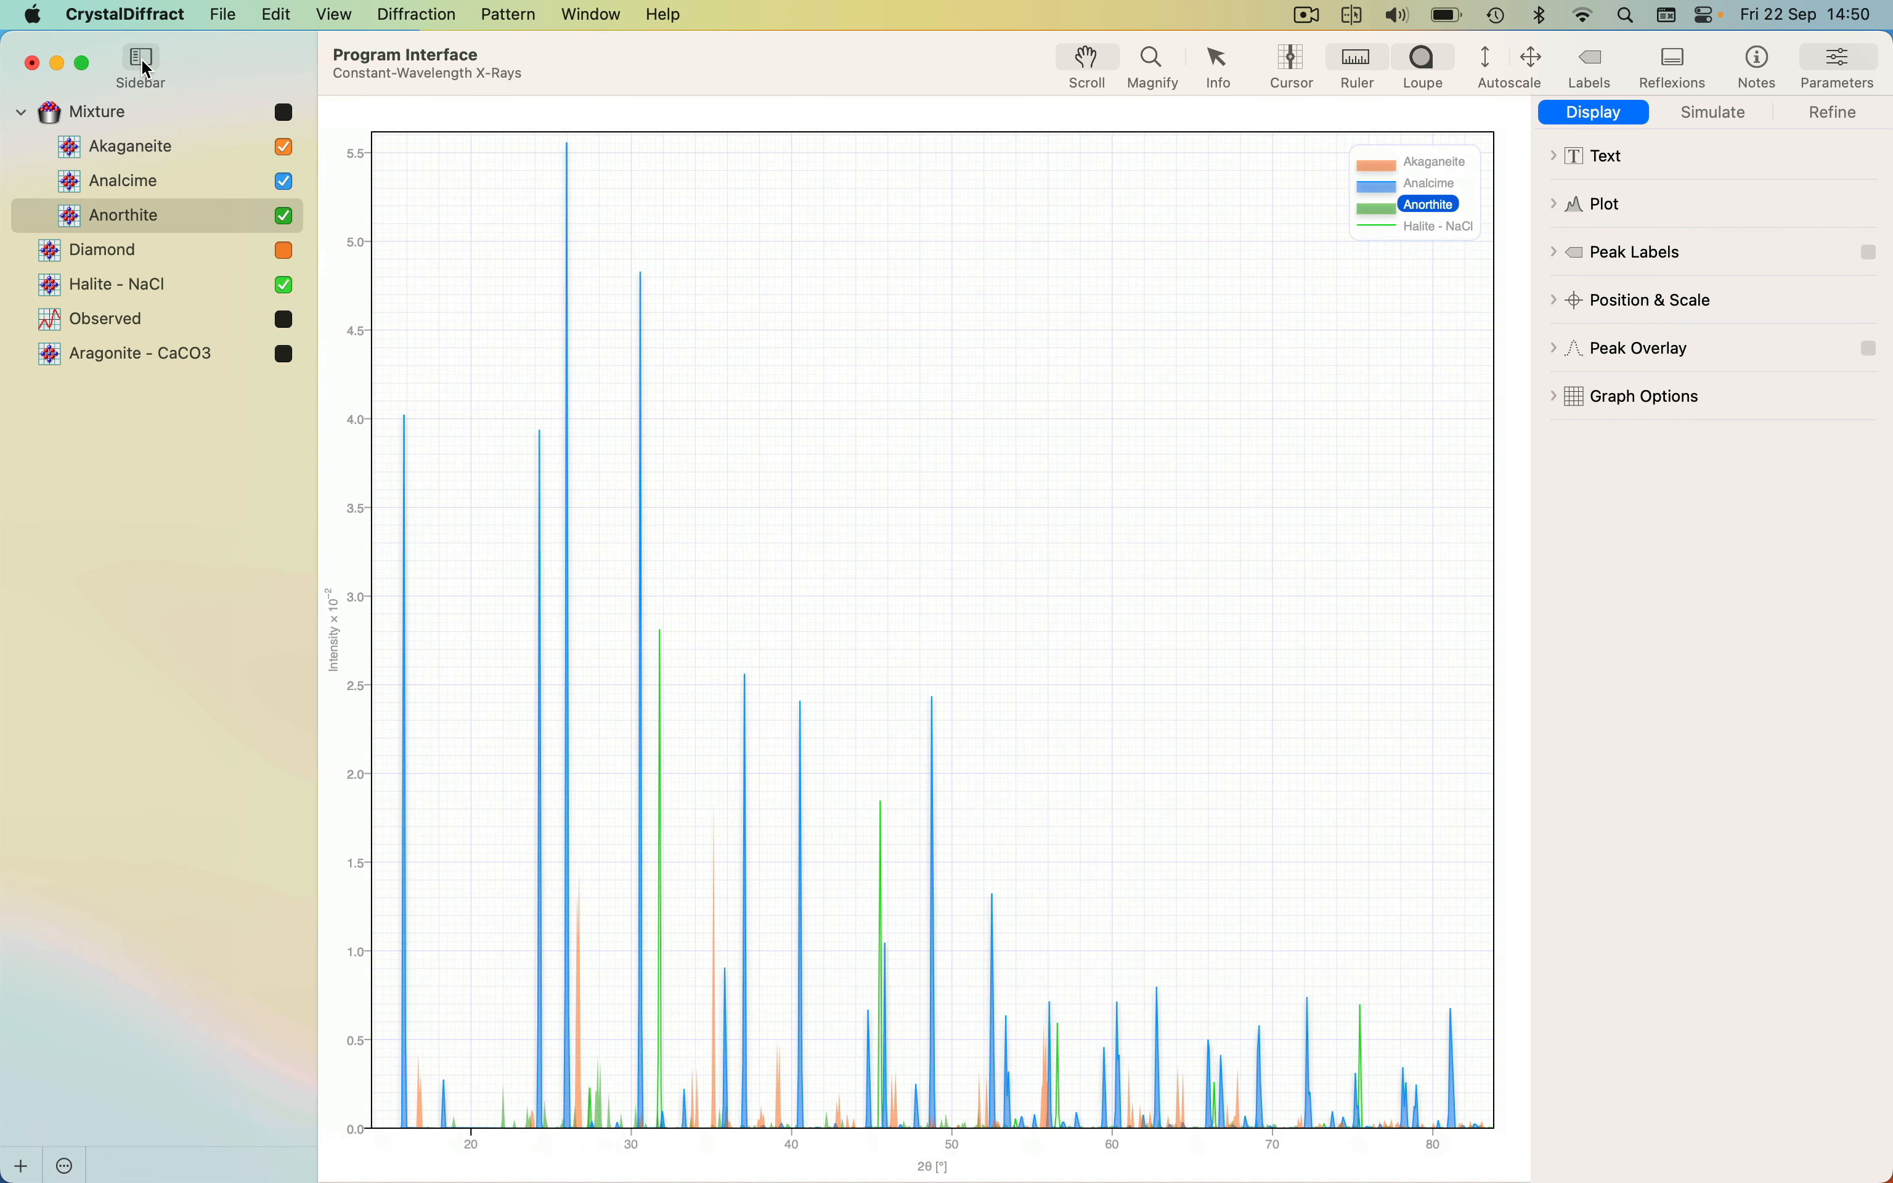
click(143, 63)
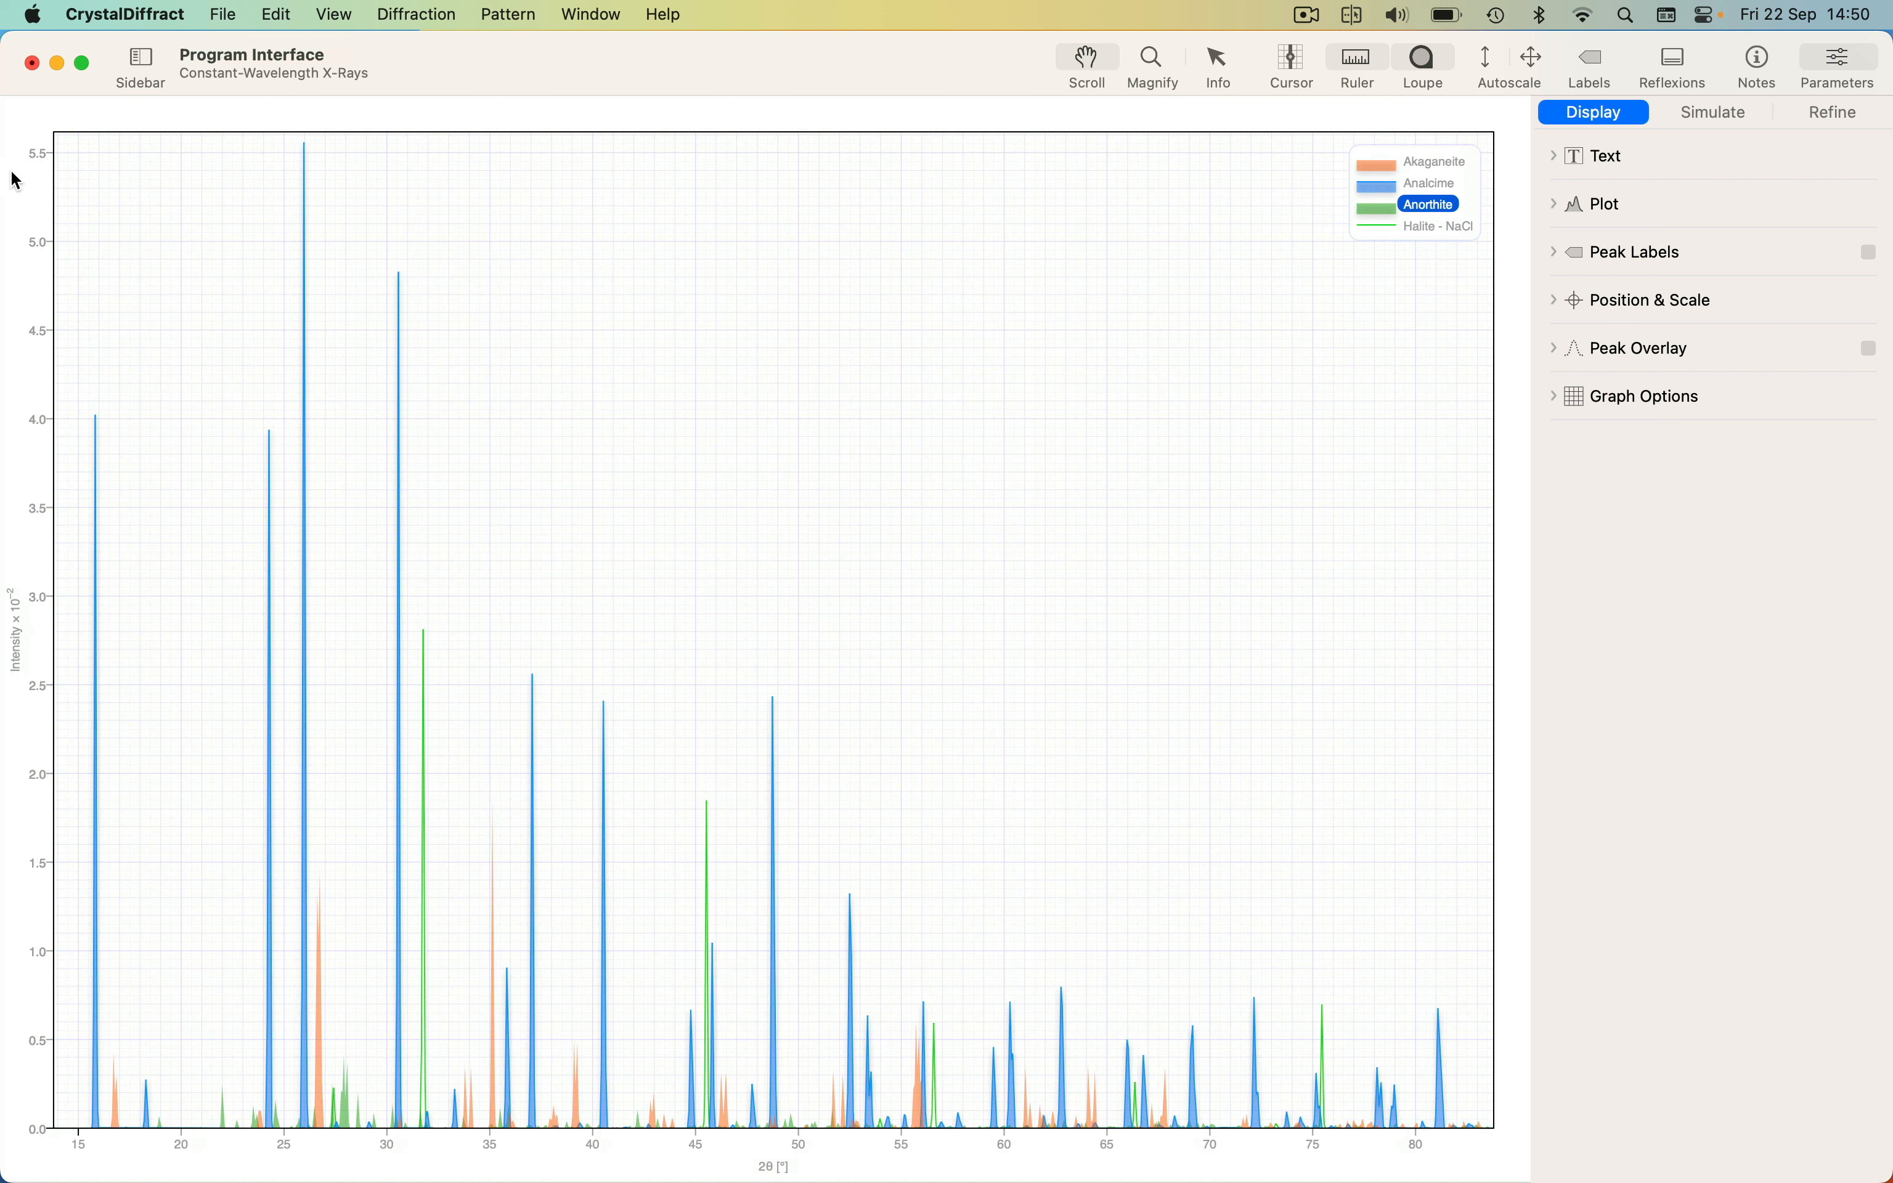
mouse_move(11, 174)
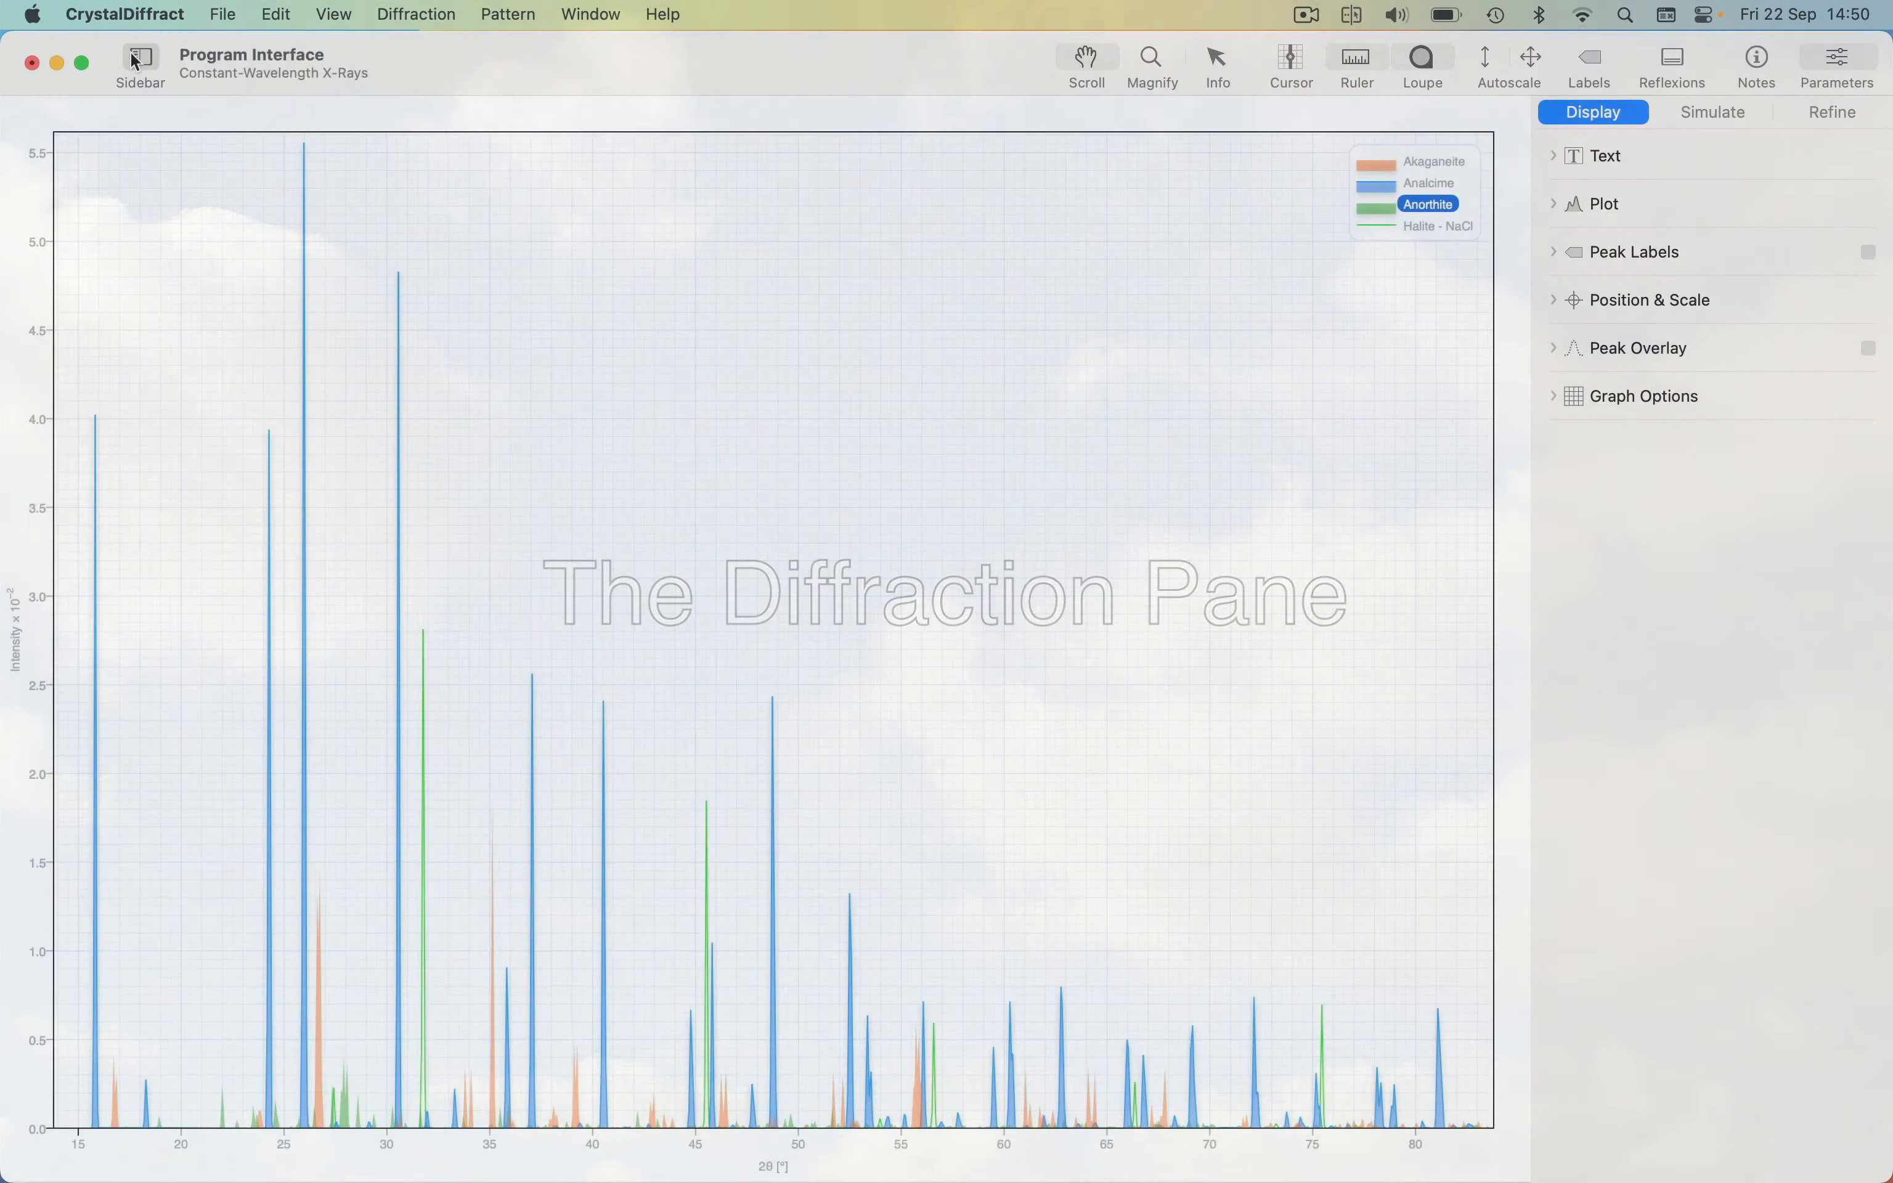
click(130, 51)
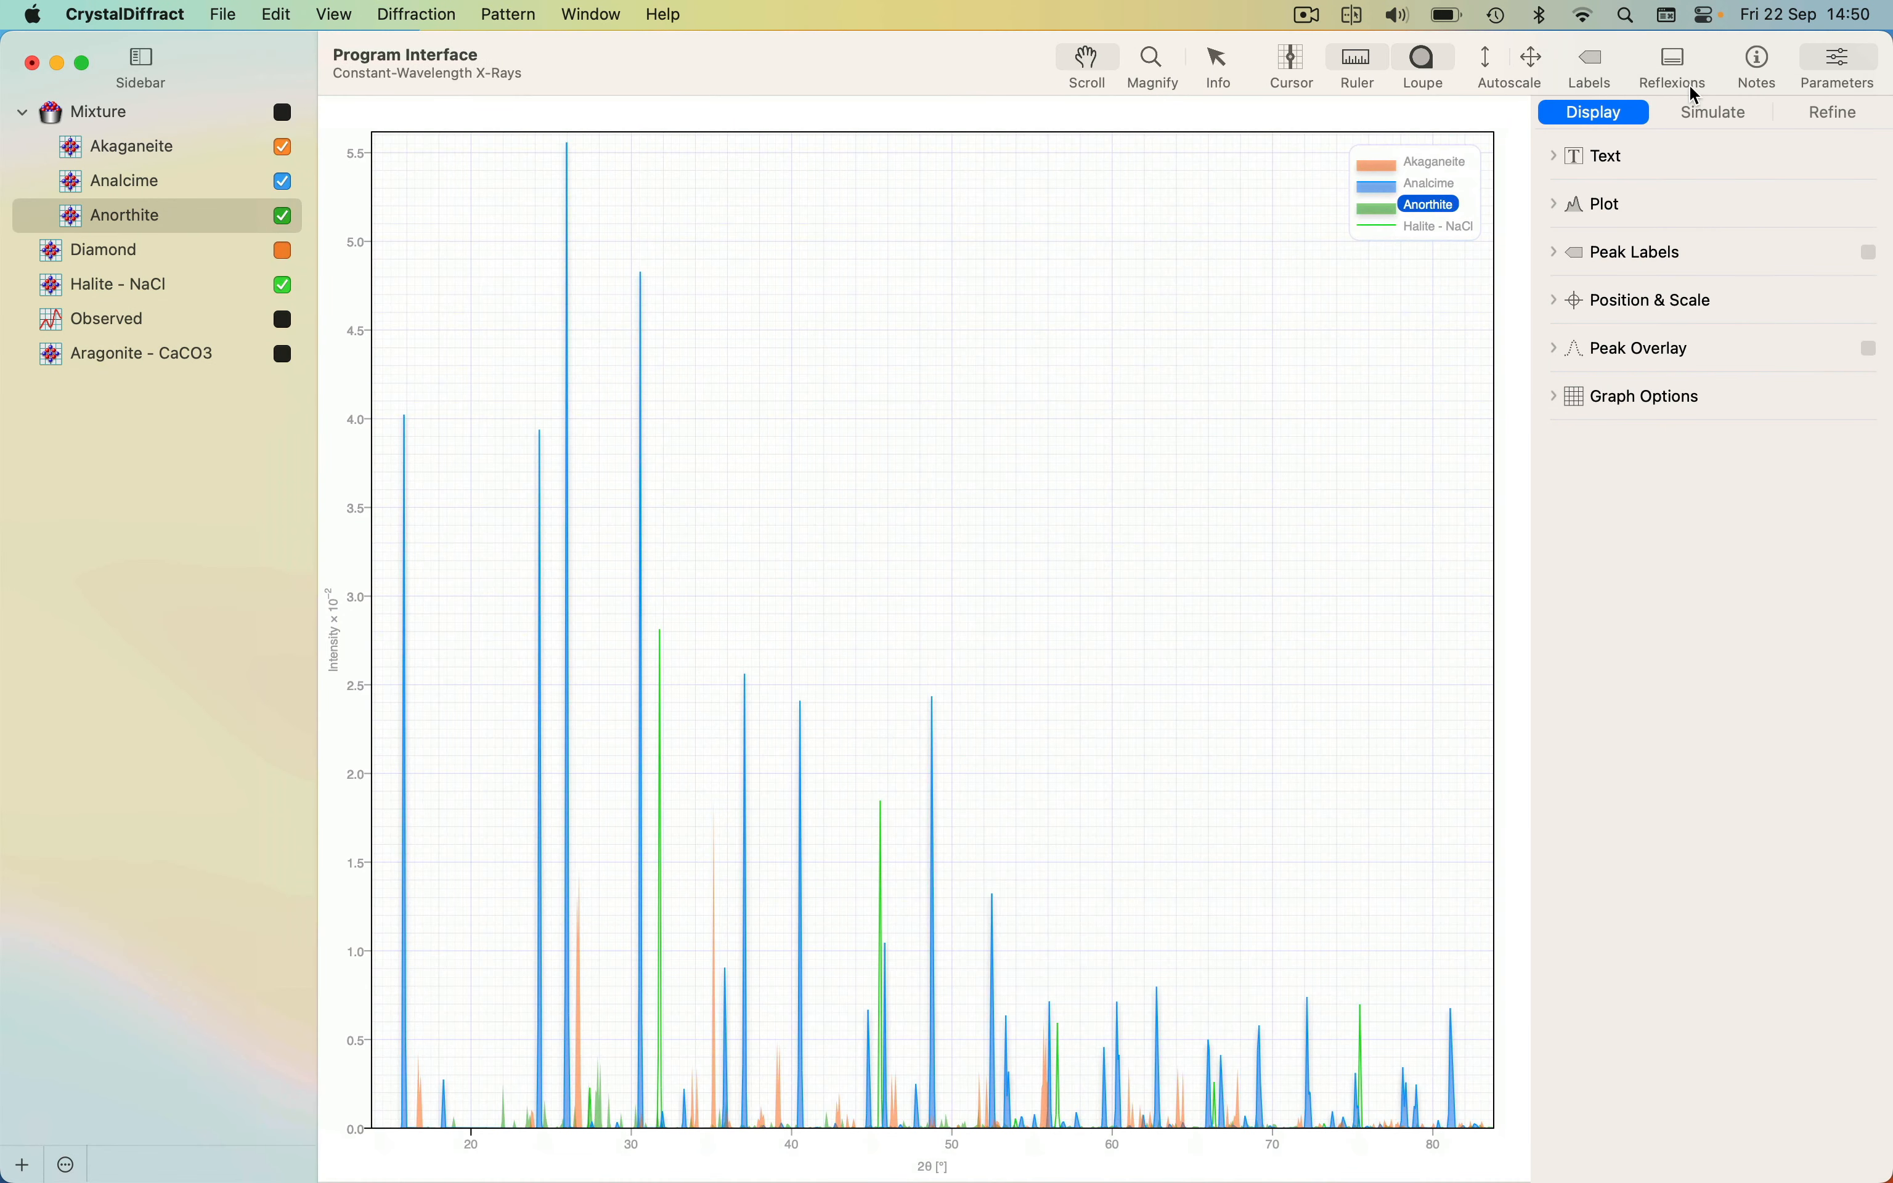
Hide the Parameters inspector and zoom the diffraction graph in to about 35–61° 2θ
click(1849, 64)
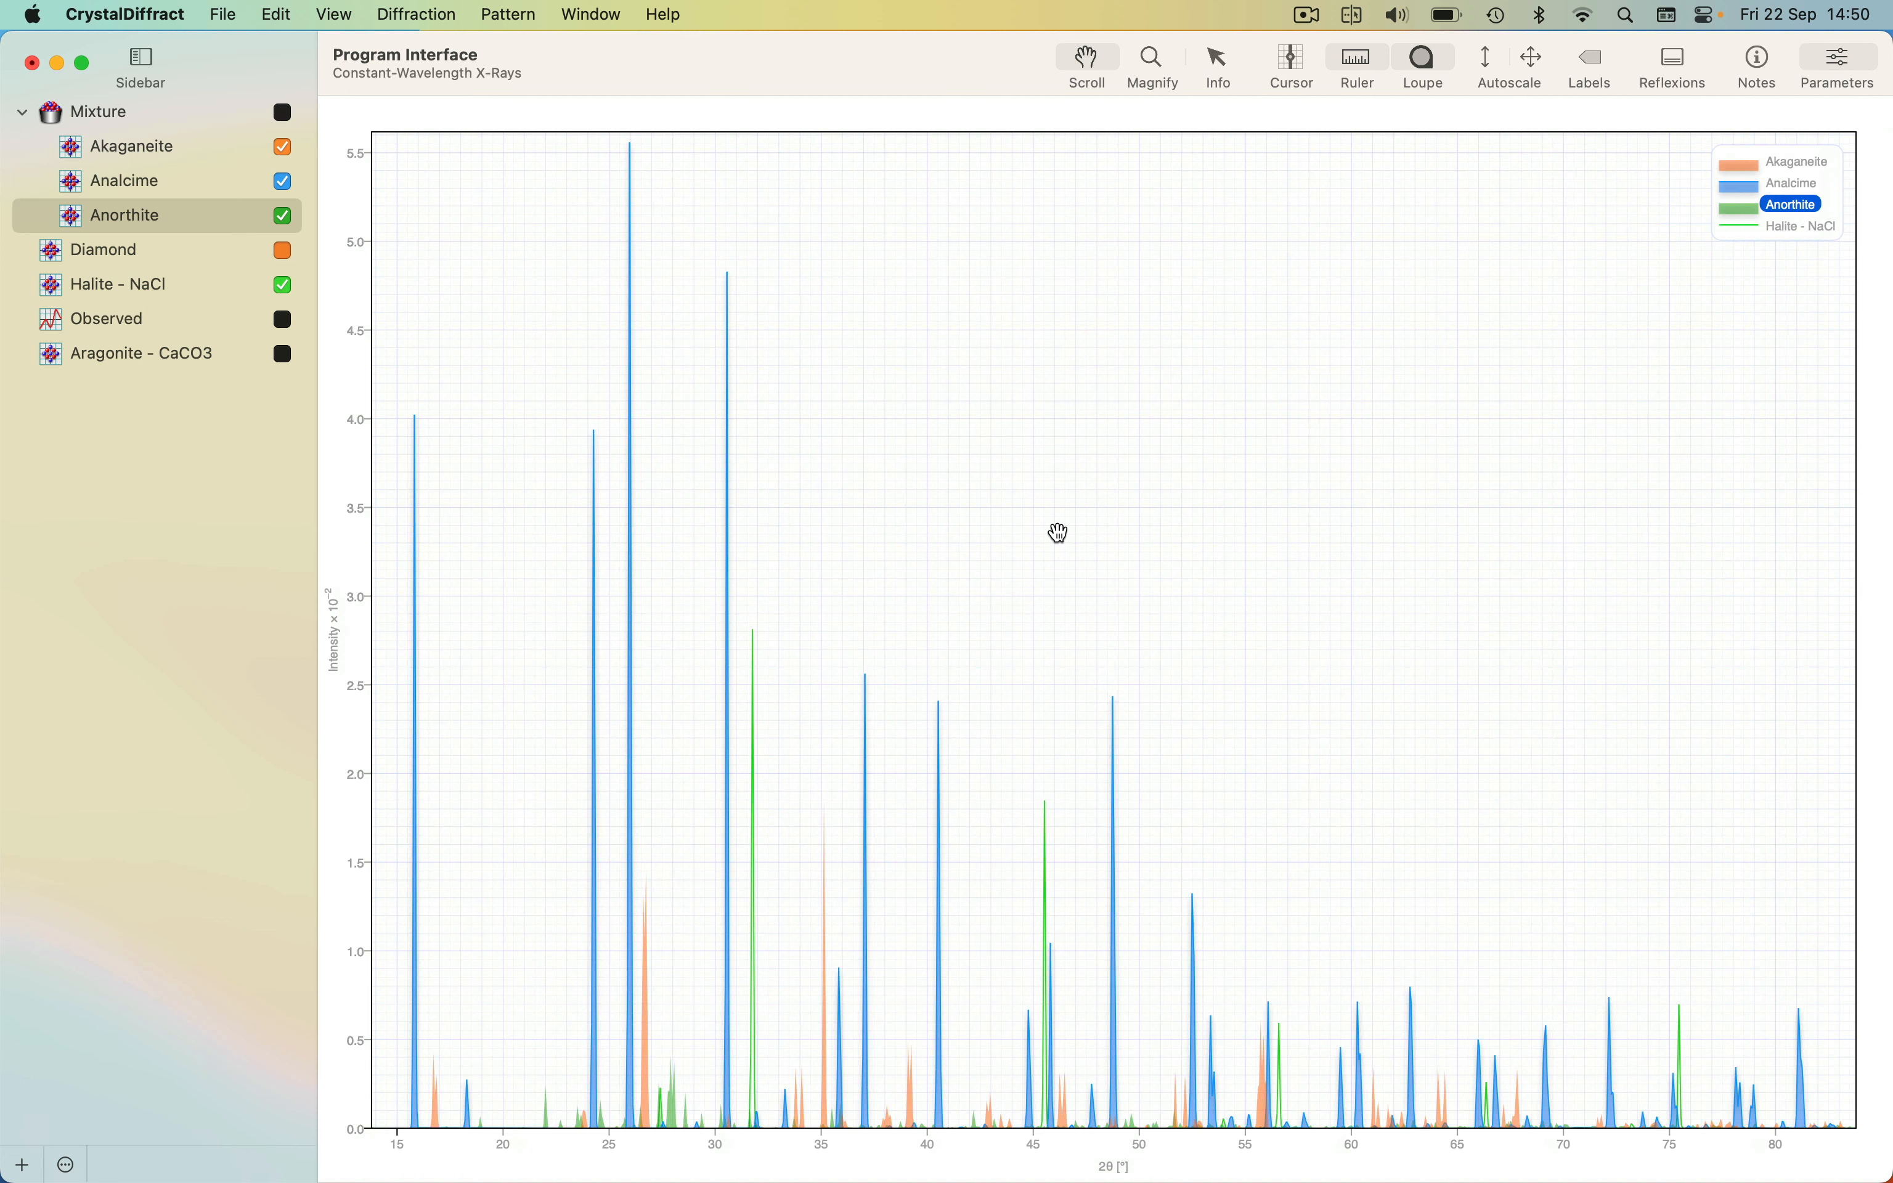
scroll(1092, 528, up, 10)
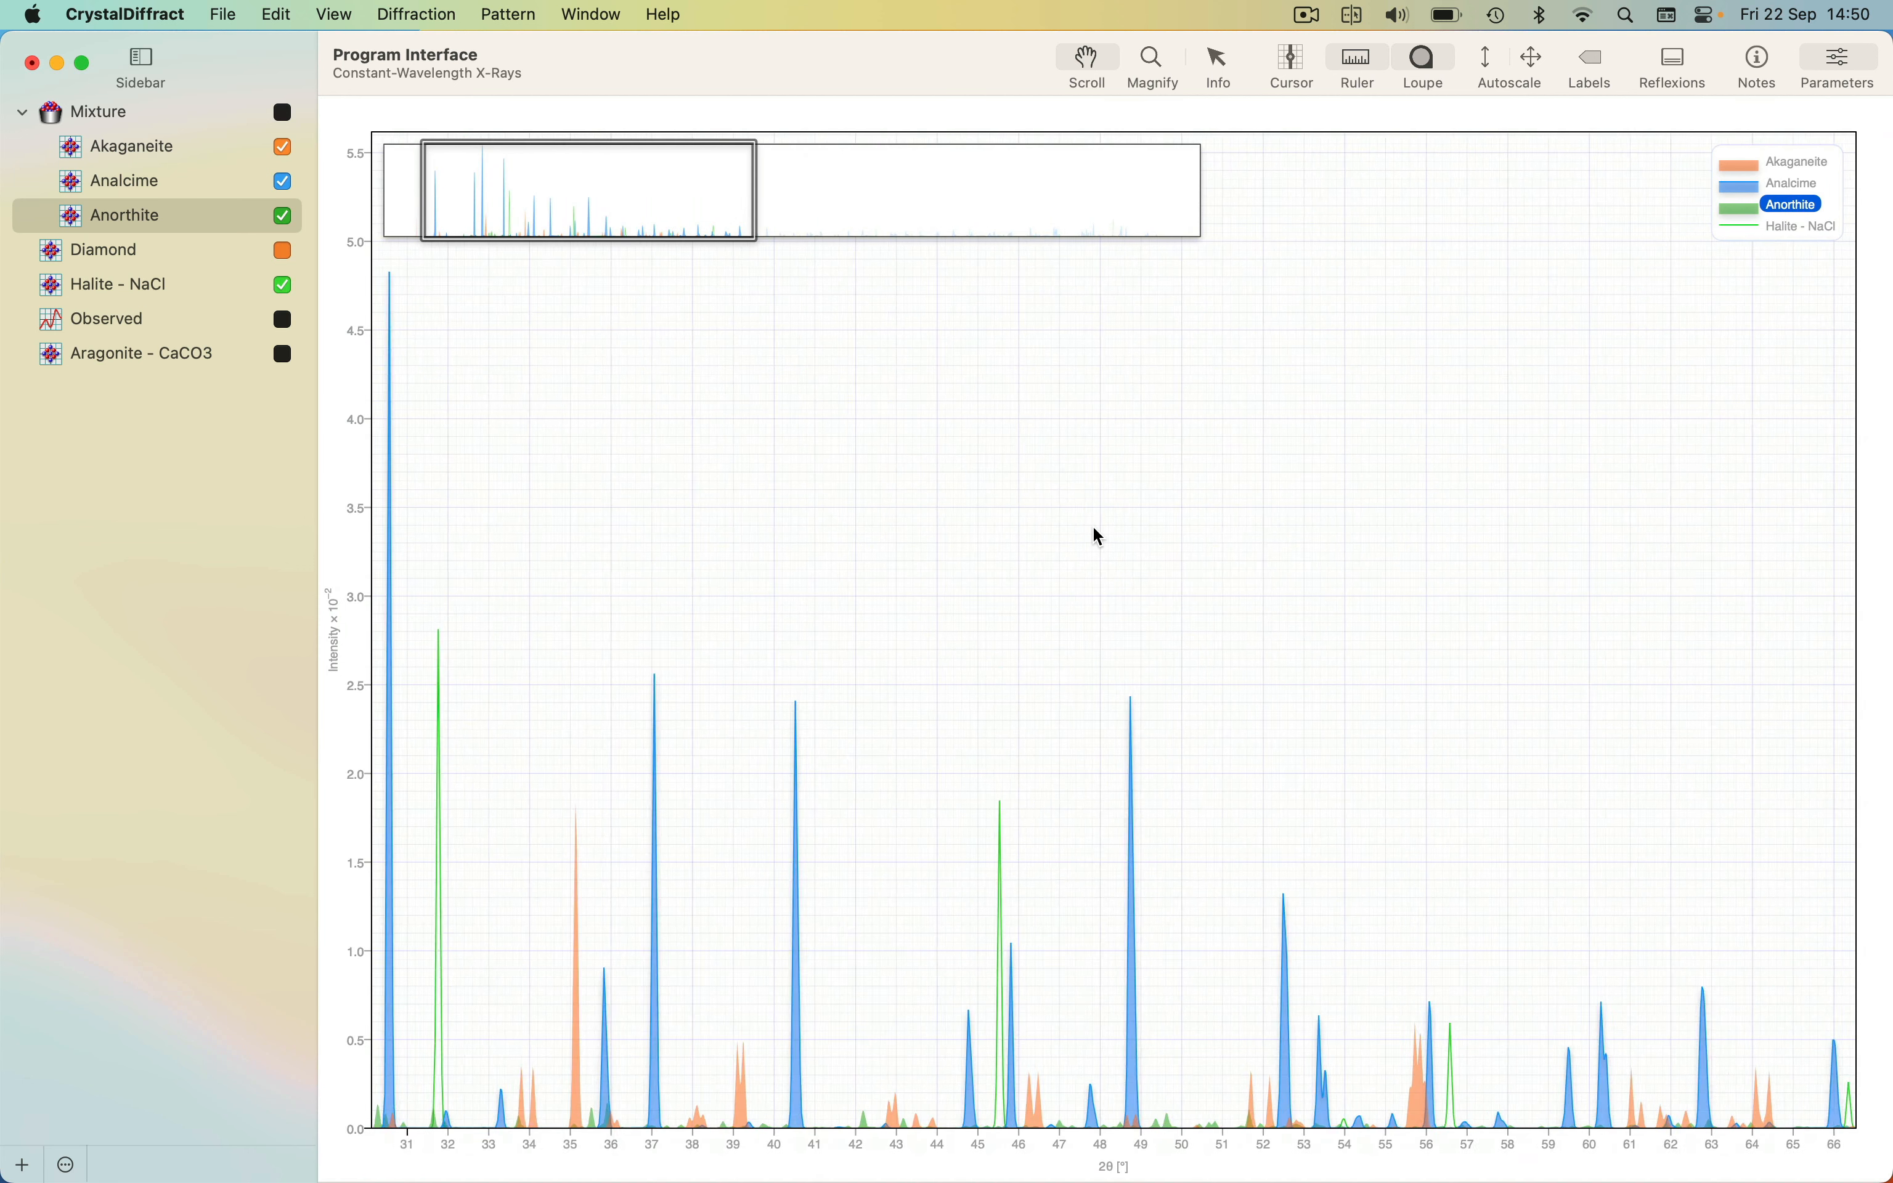
scroll(1099, 536, down, 6)
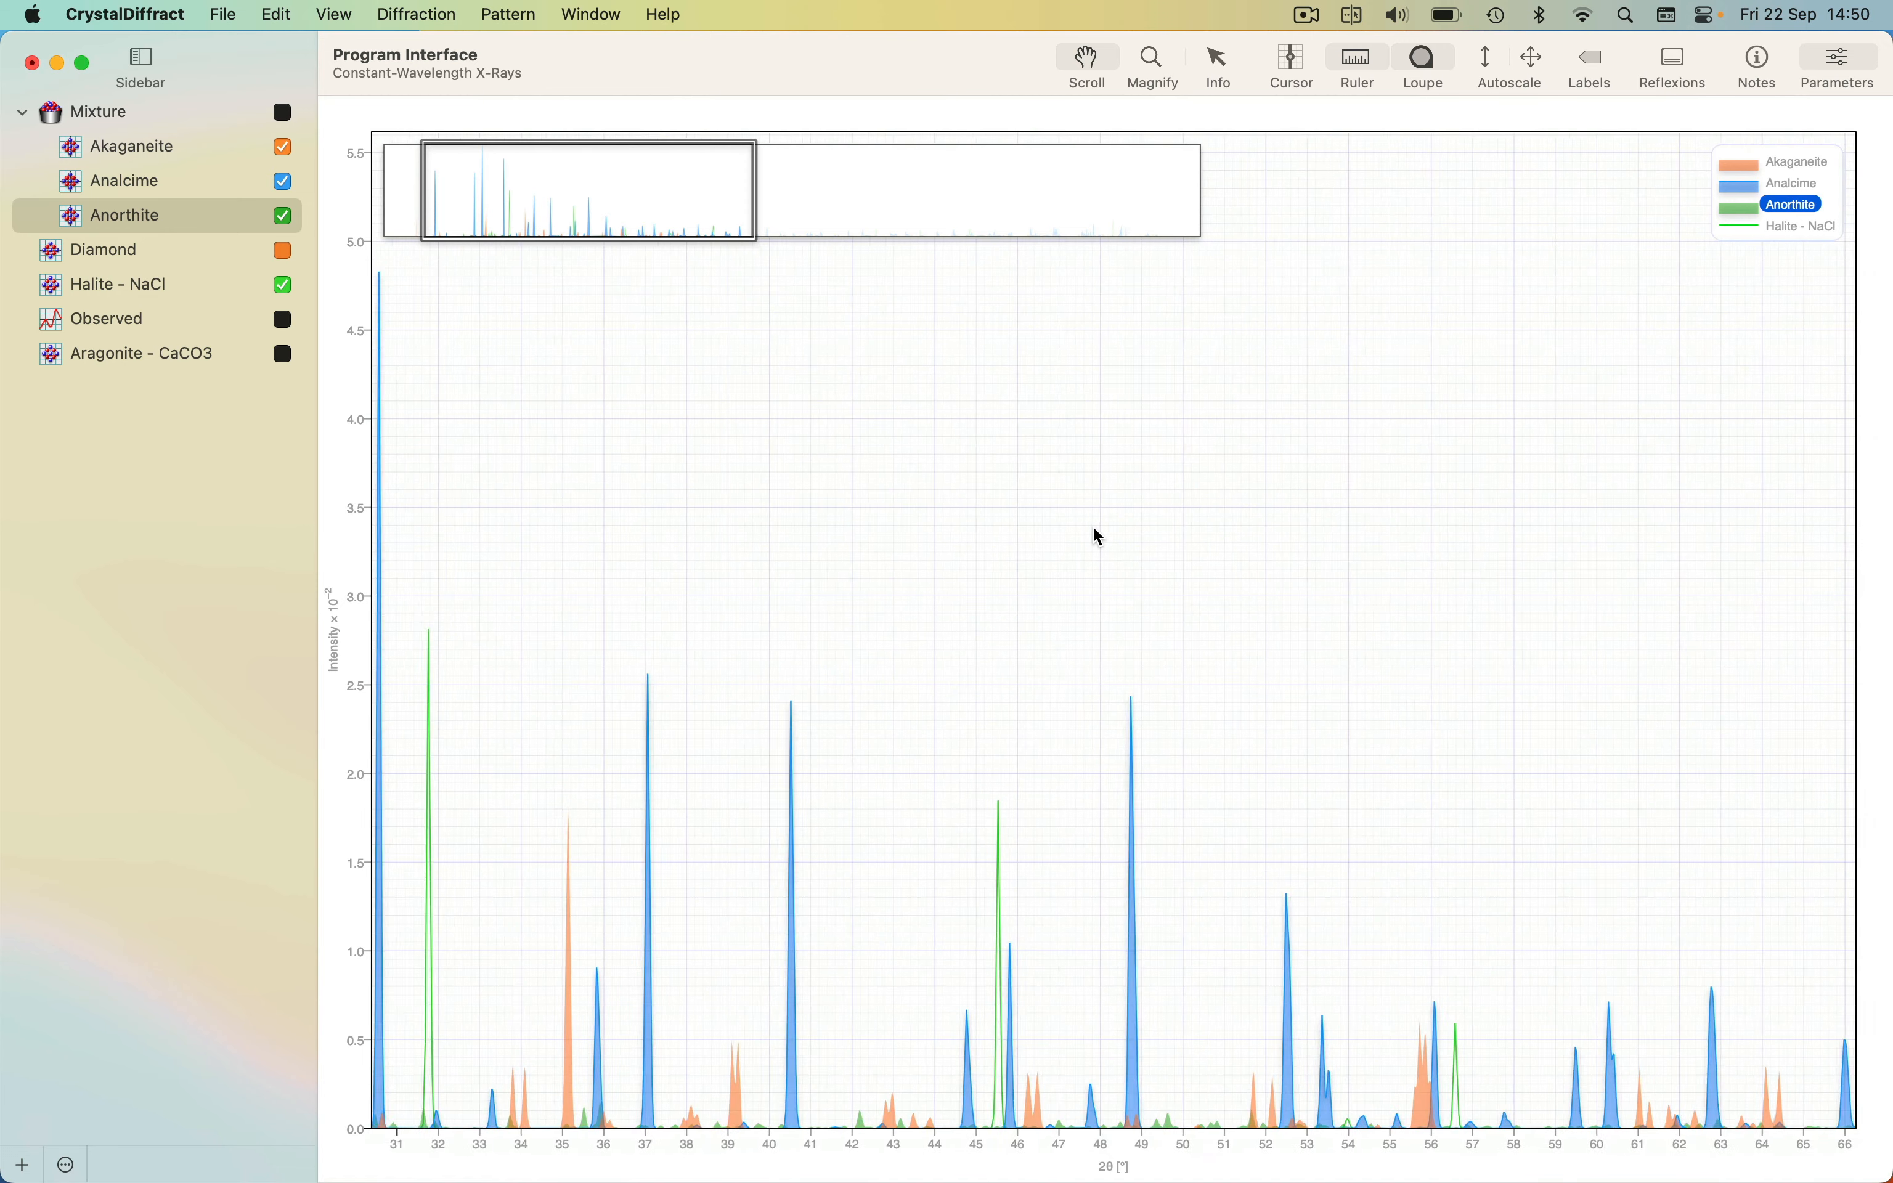
scroll(1099, 536, up, 6)
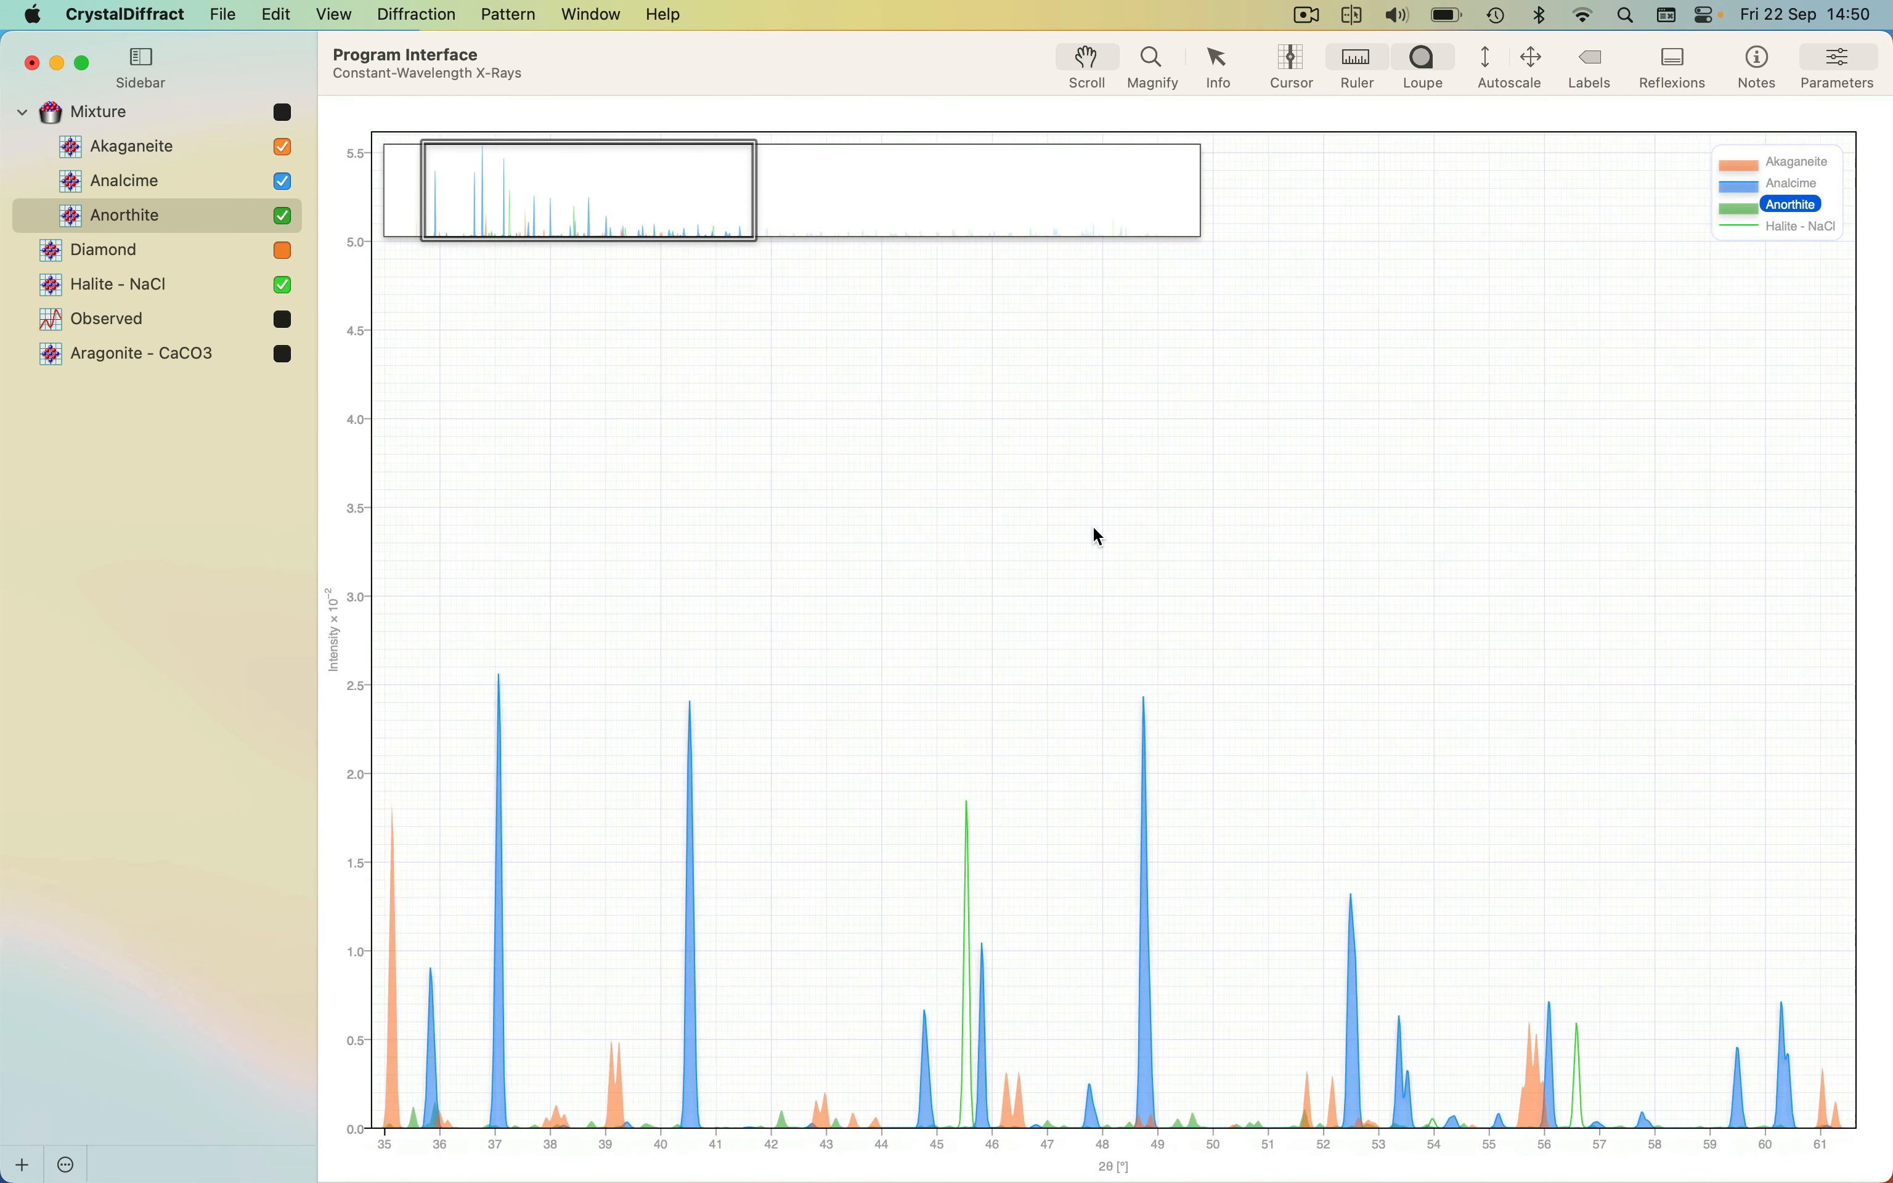
scroll(1099, 536, down, 1)
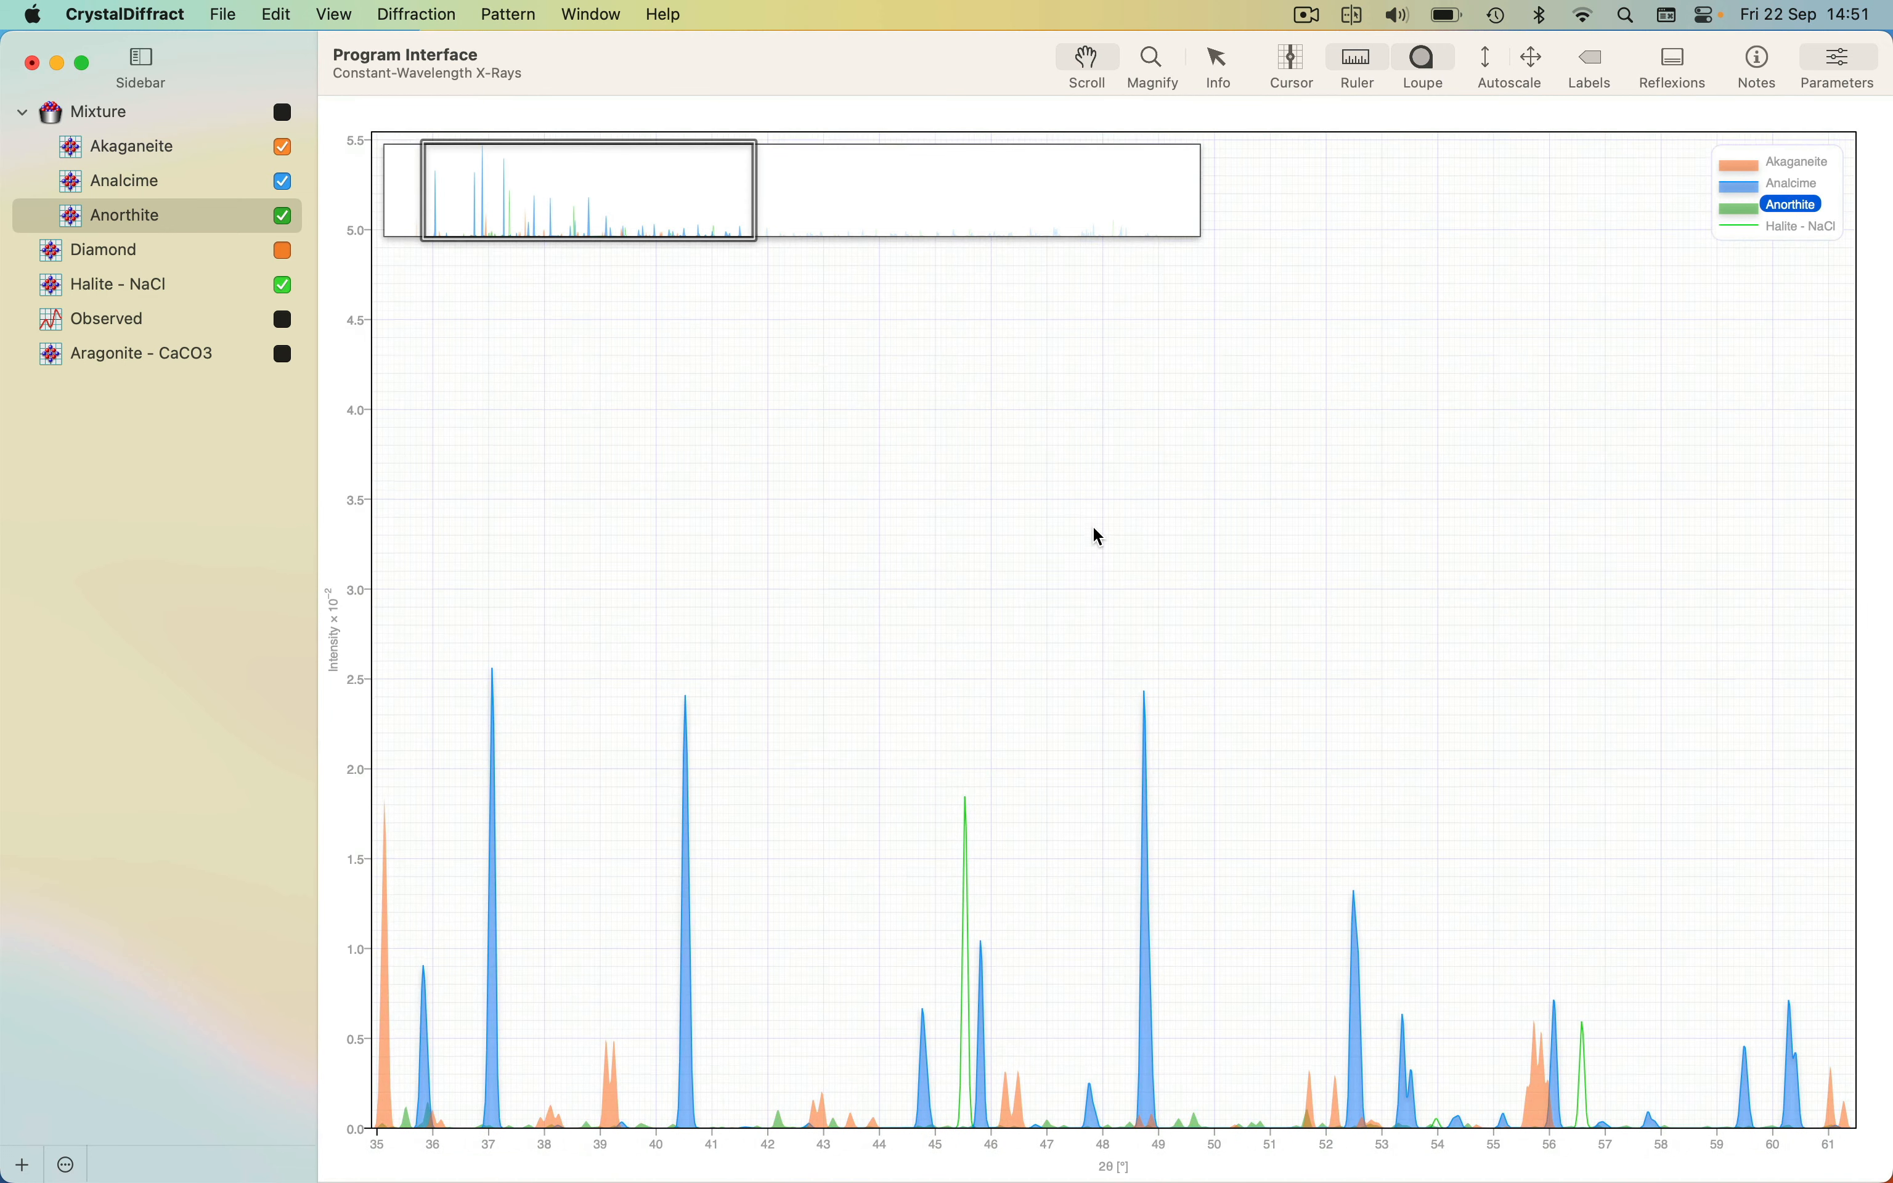
right_click(1099, 536)
click(1108, 9)
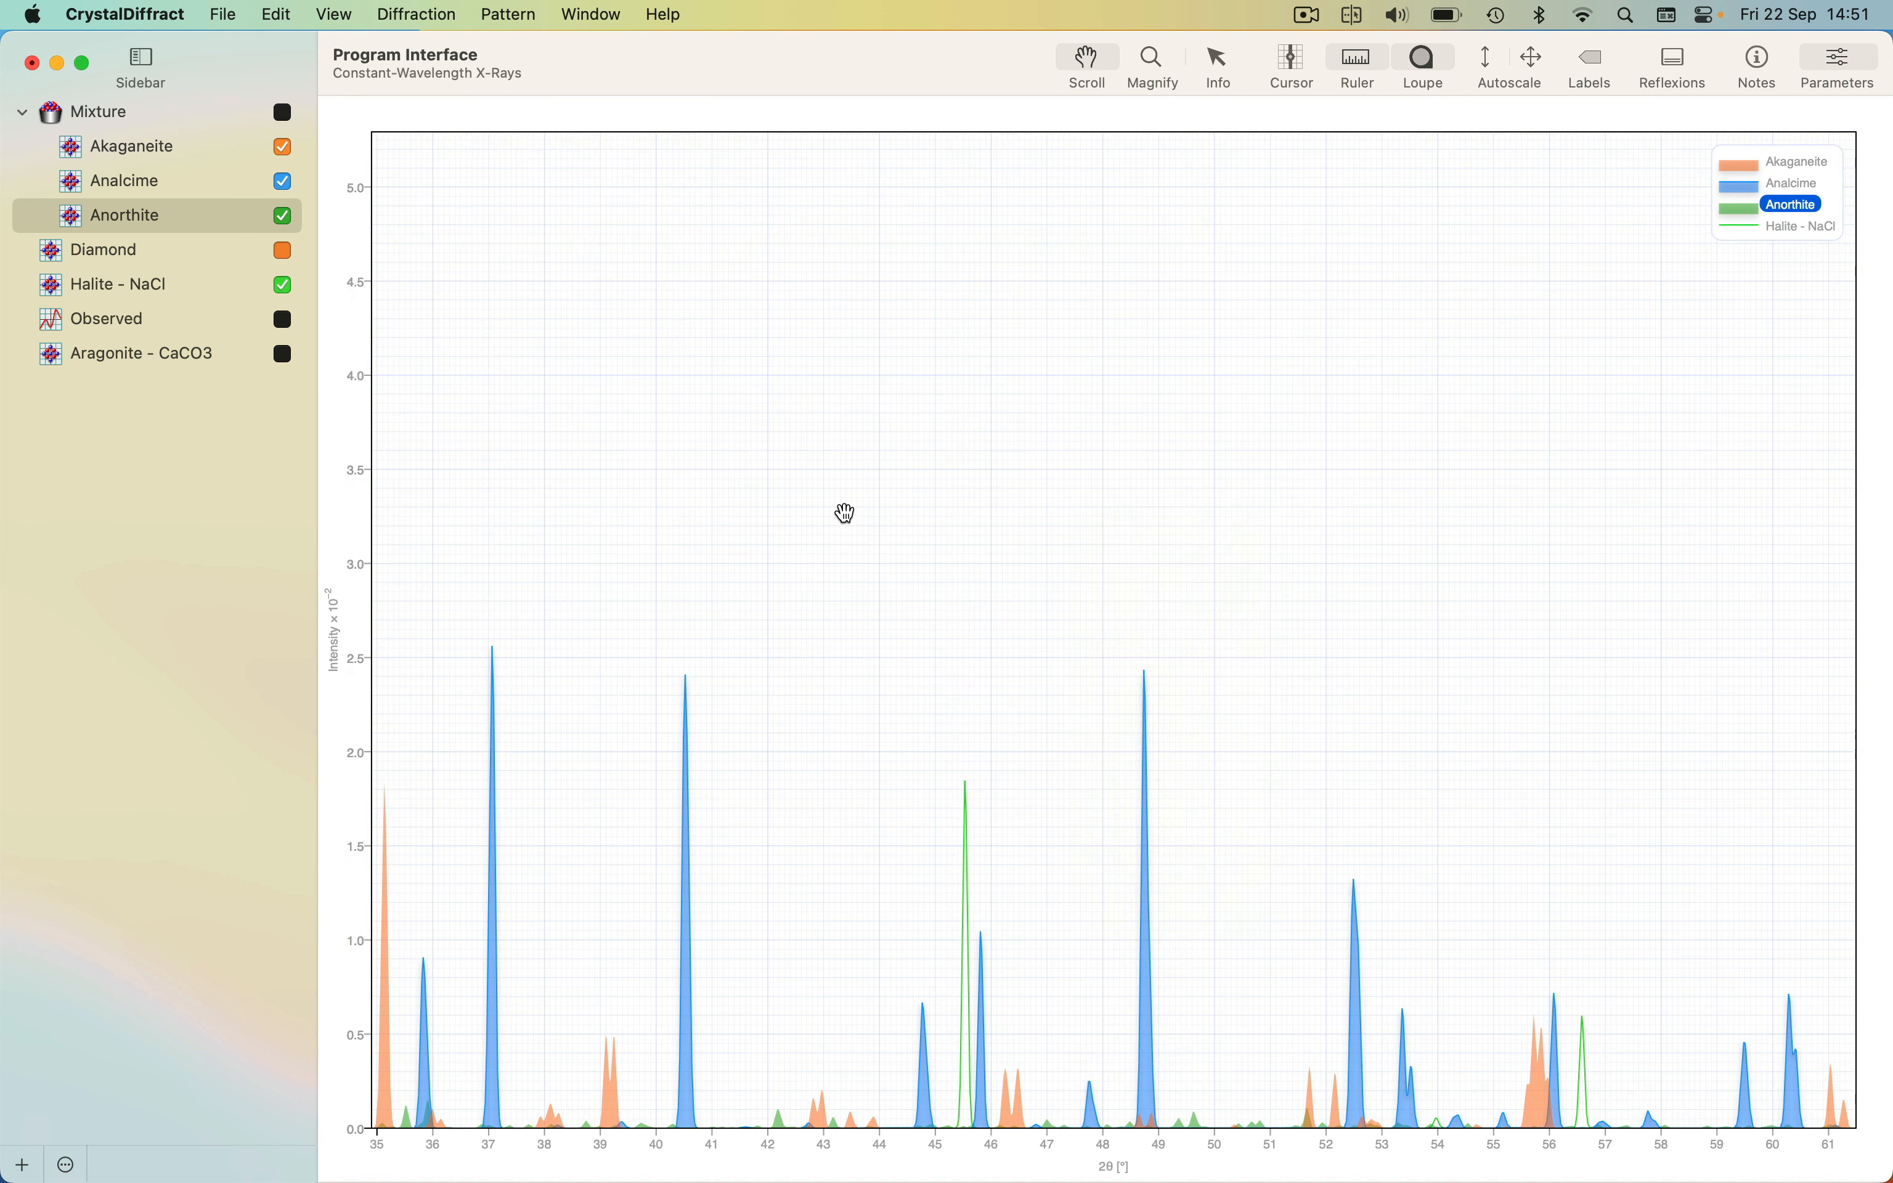
Zoom the diffraction graph and shift the visible range with the overview to about 36–55.5° 2θ
scroll(842, 510, up, 3)
scroll(843, 510, down, 1)
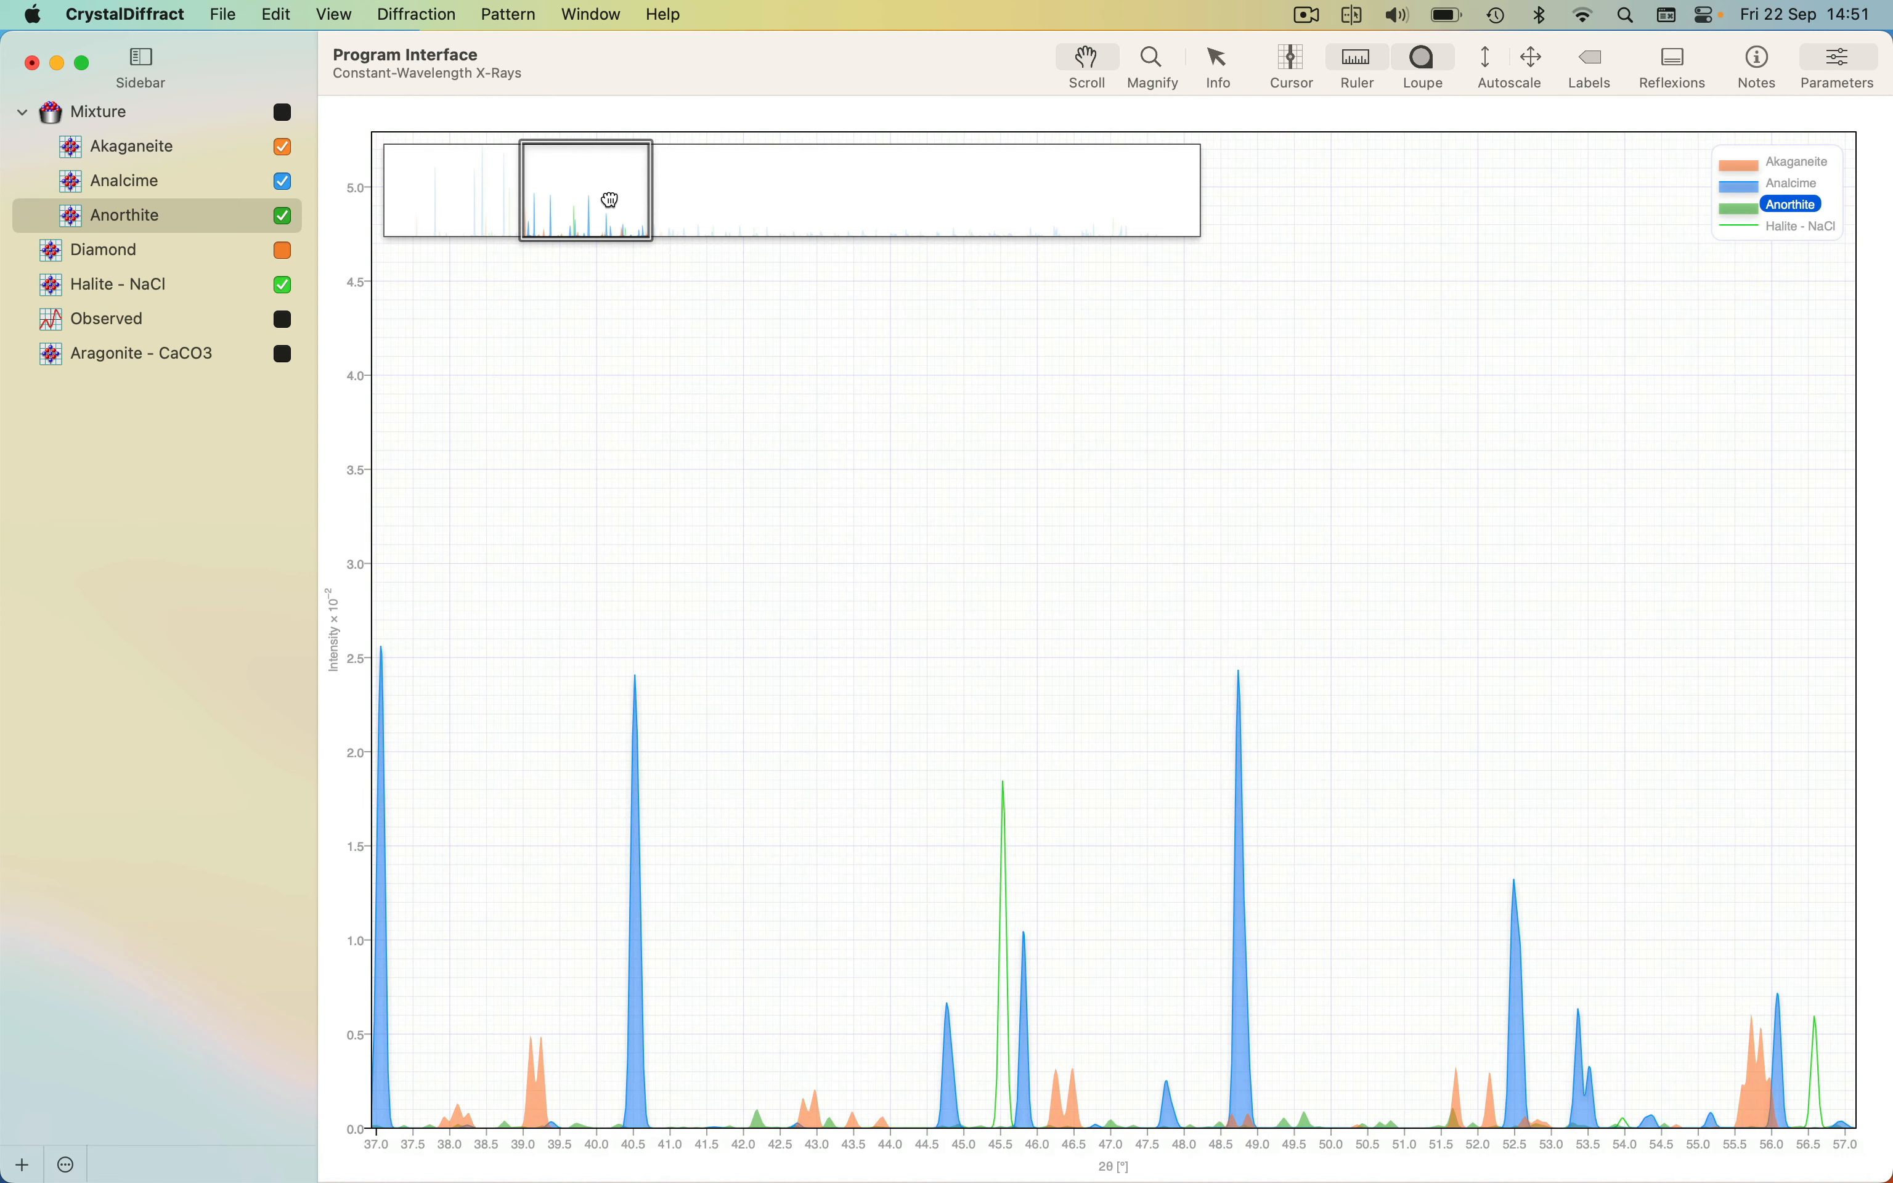
drag(611, 200, 525, 210)
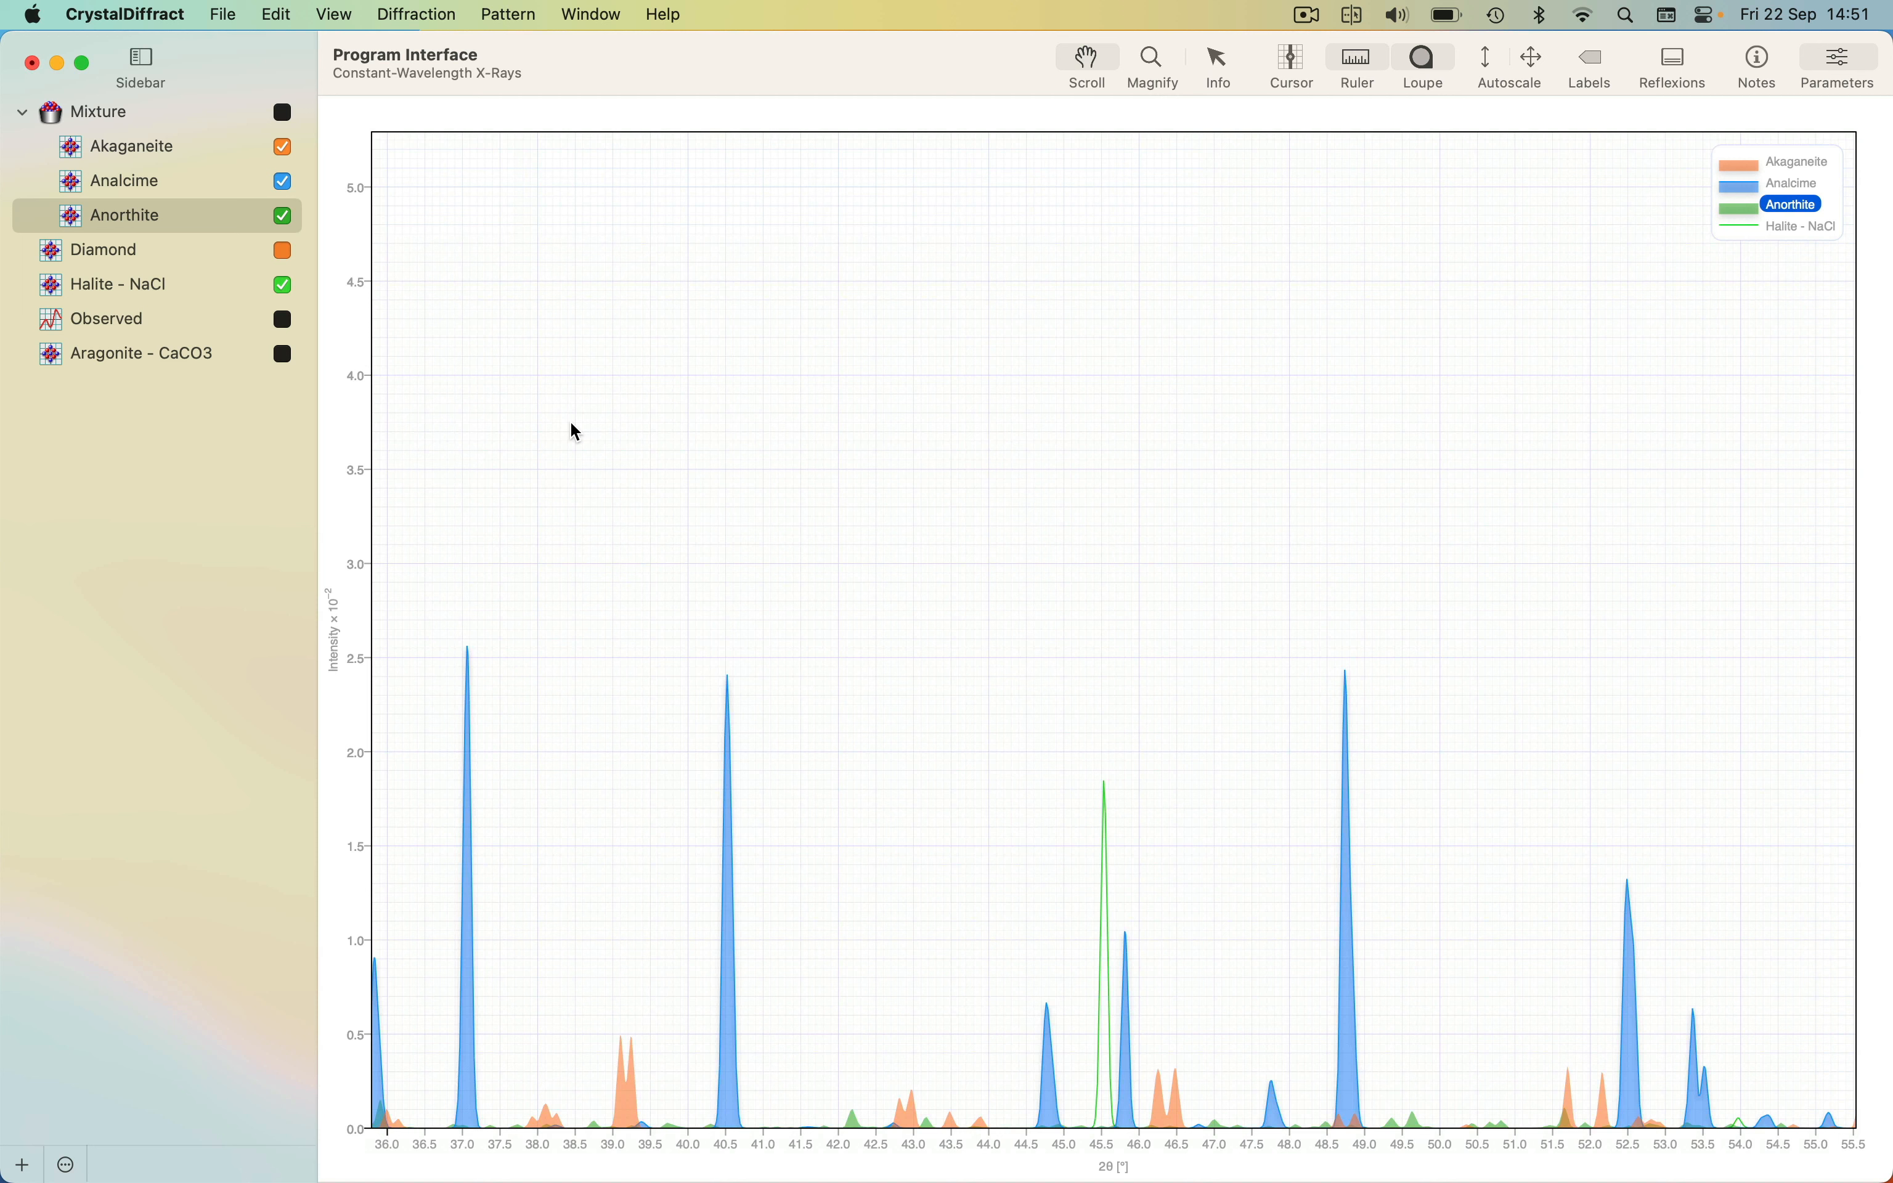
Set the graph's x-axis range from 23 to 28°
click(334, 15)
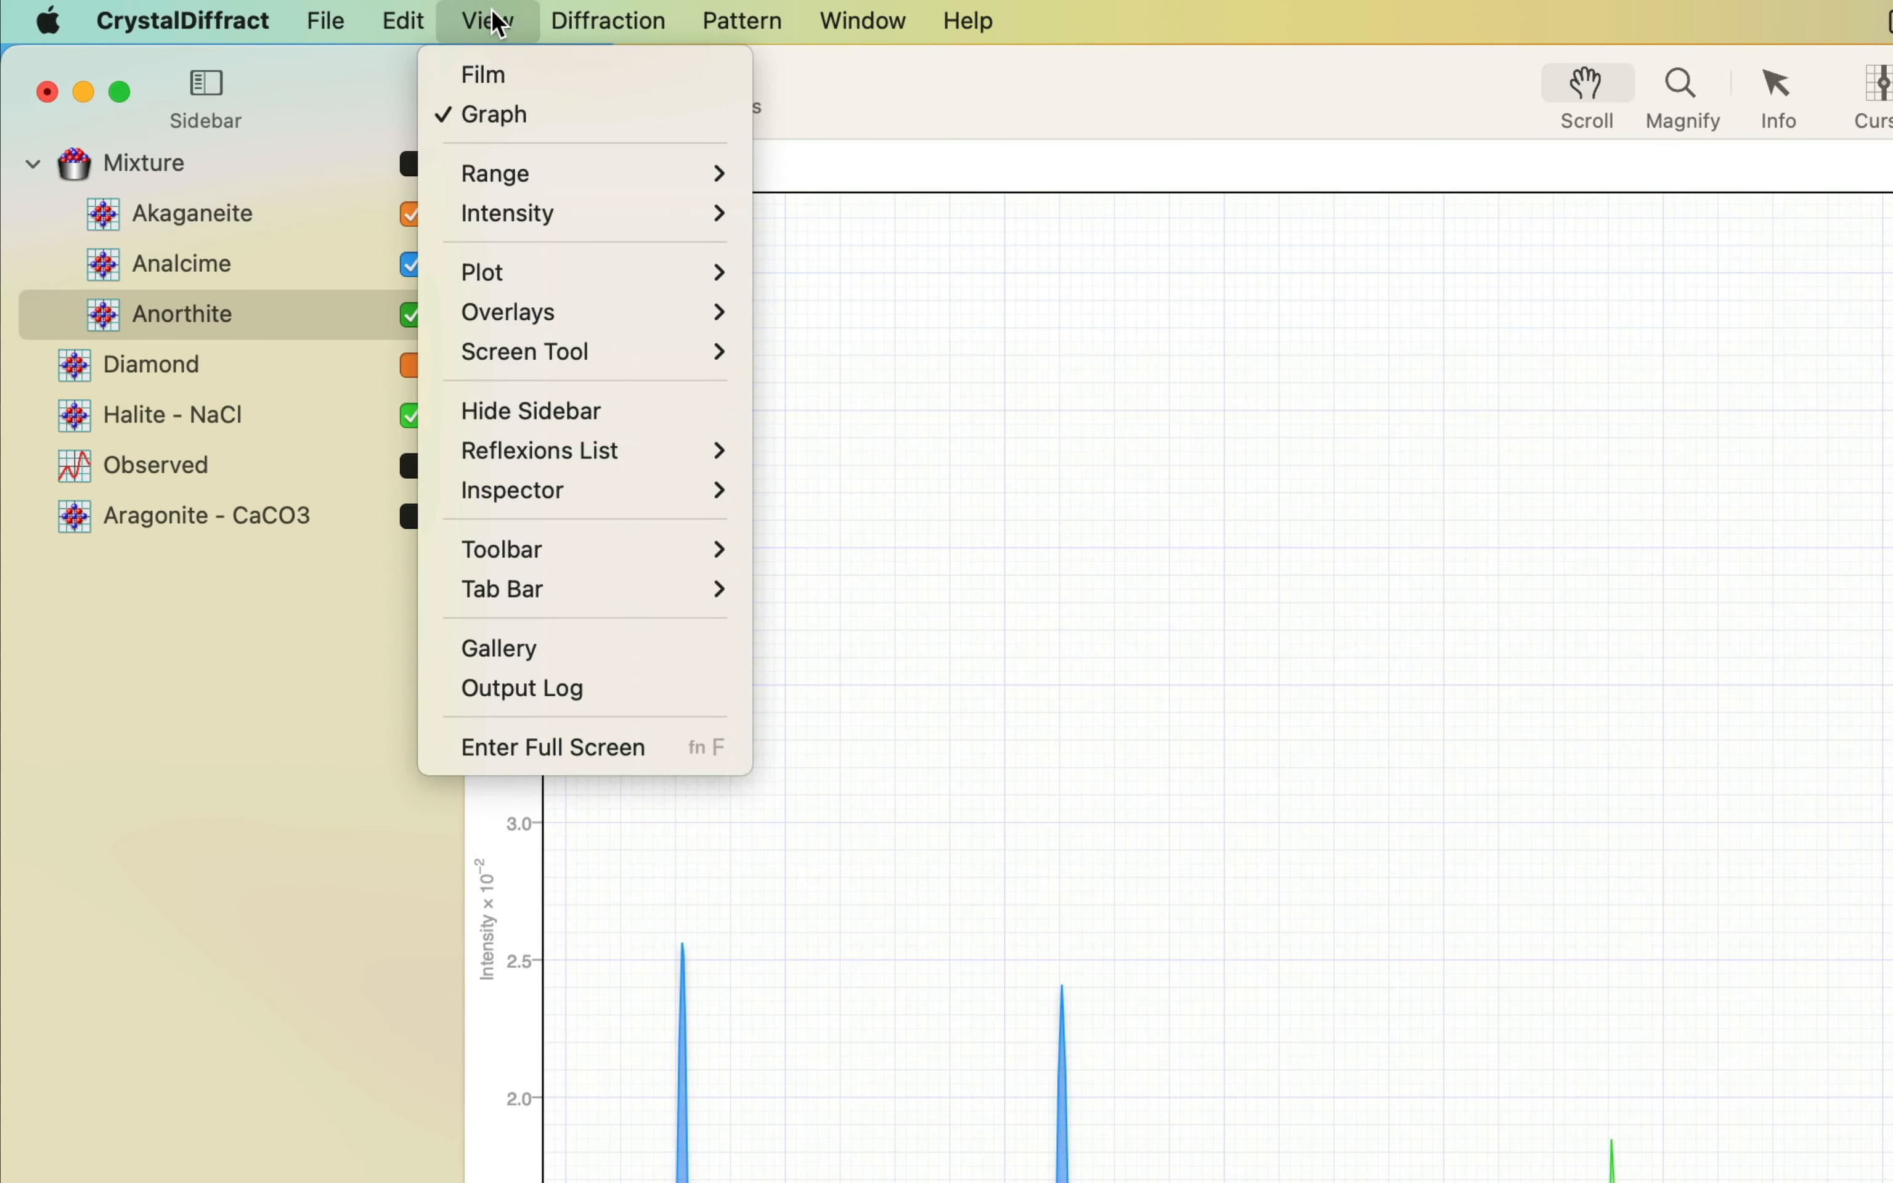
mouse_move(516, 169)
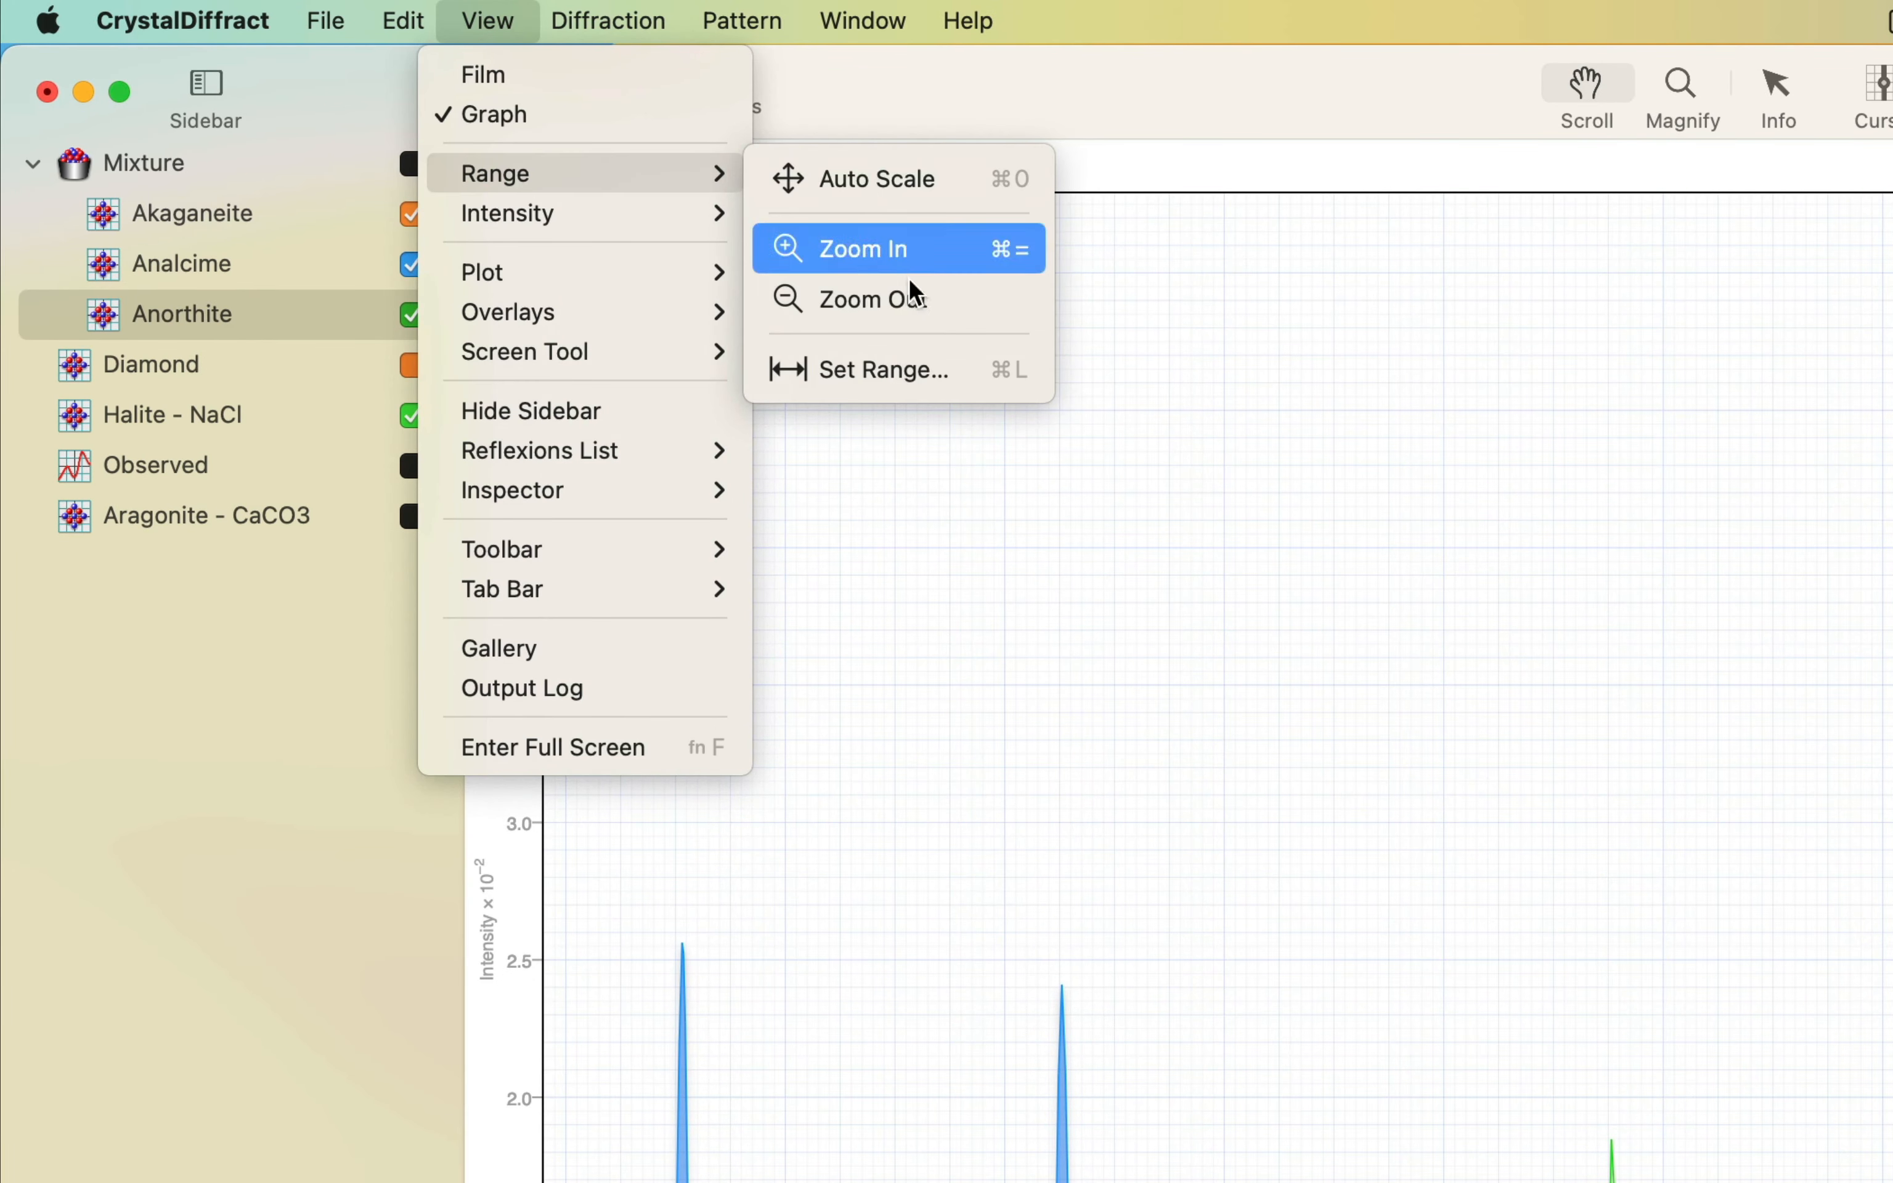
click(920, 364)
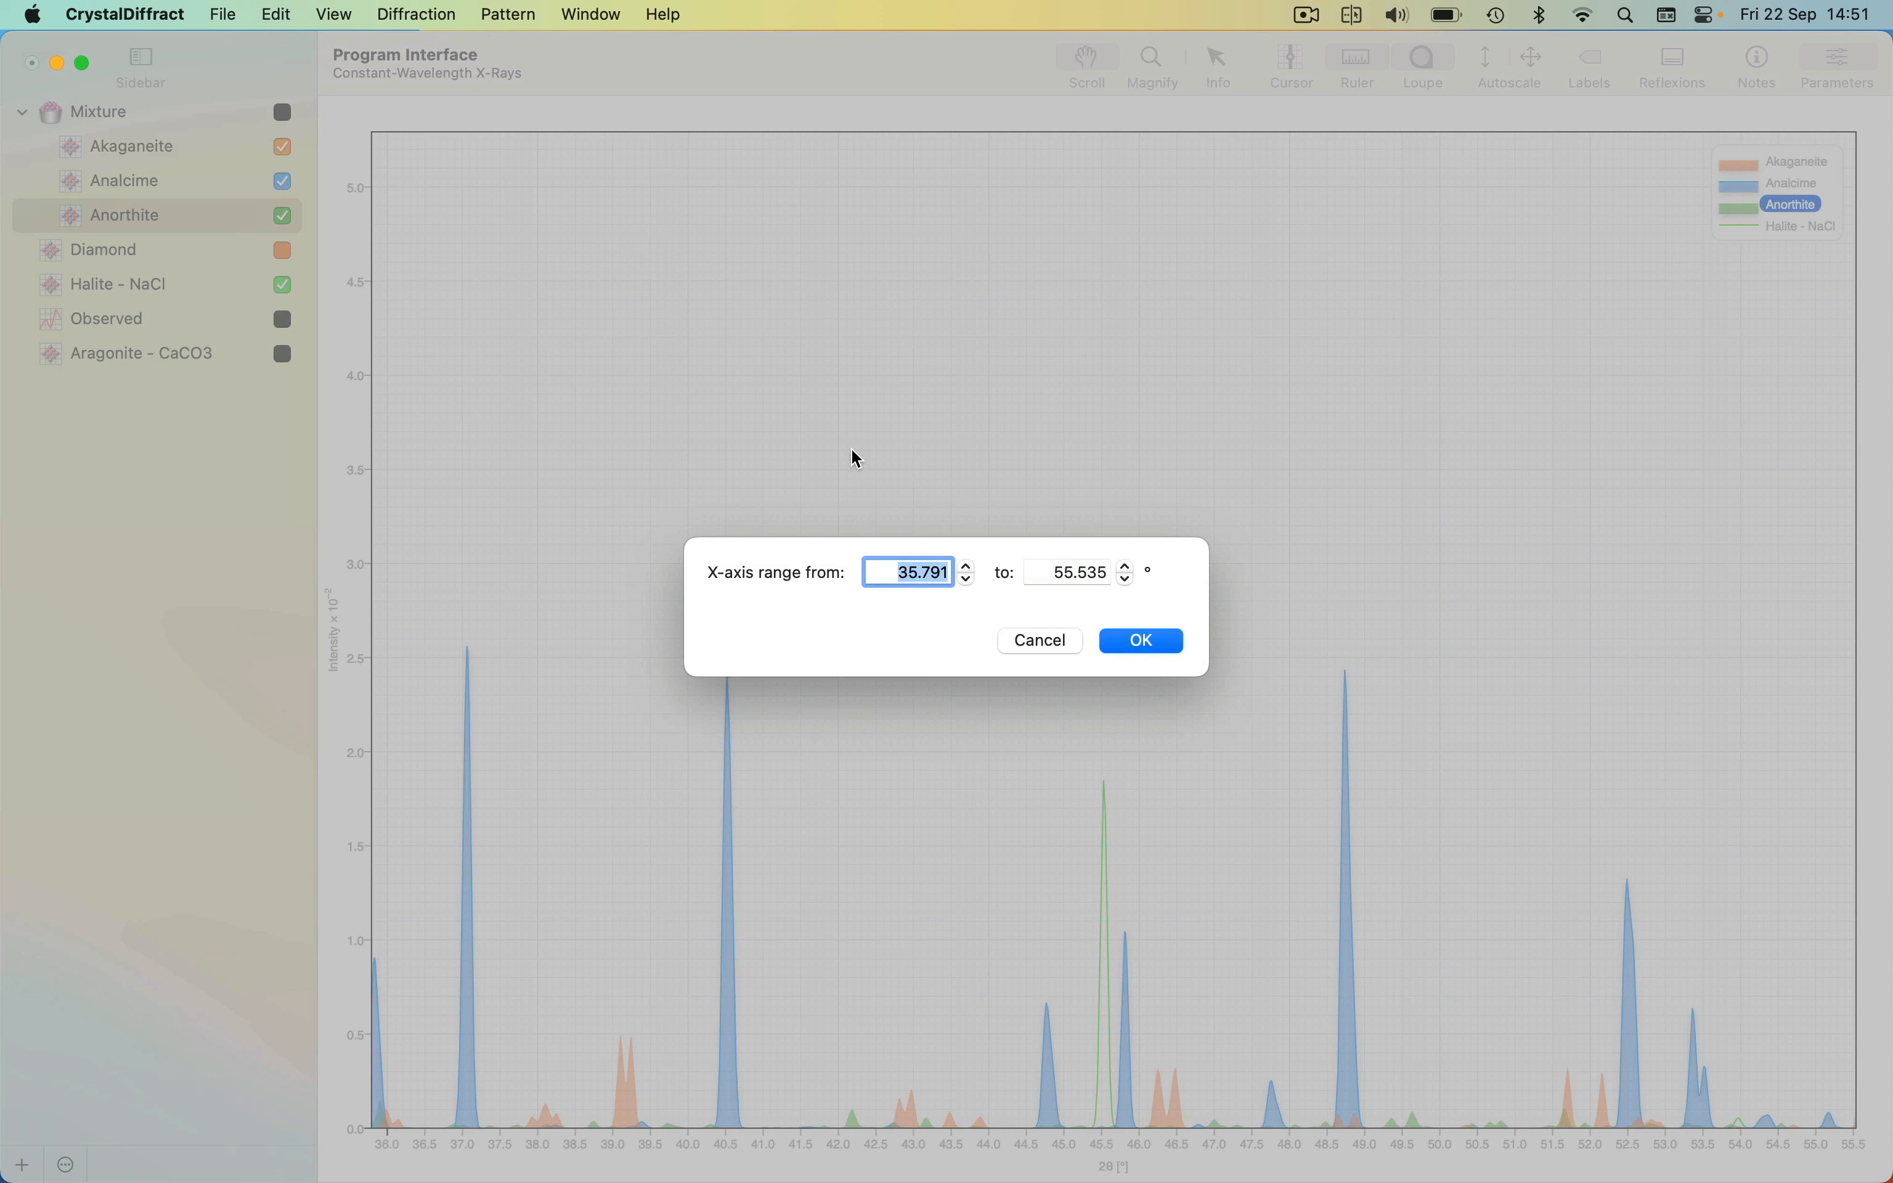
text(23)
key(Tab)
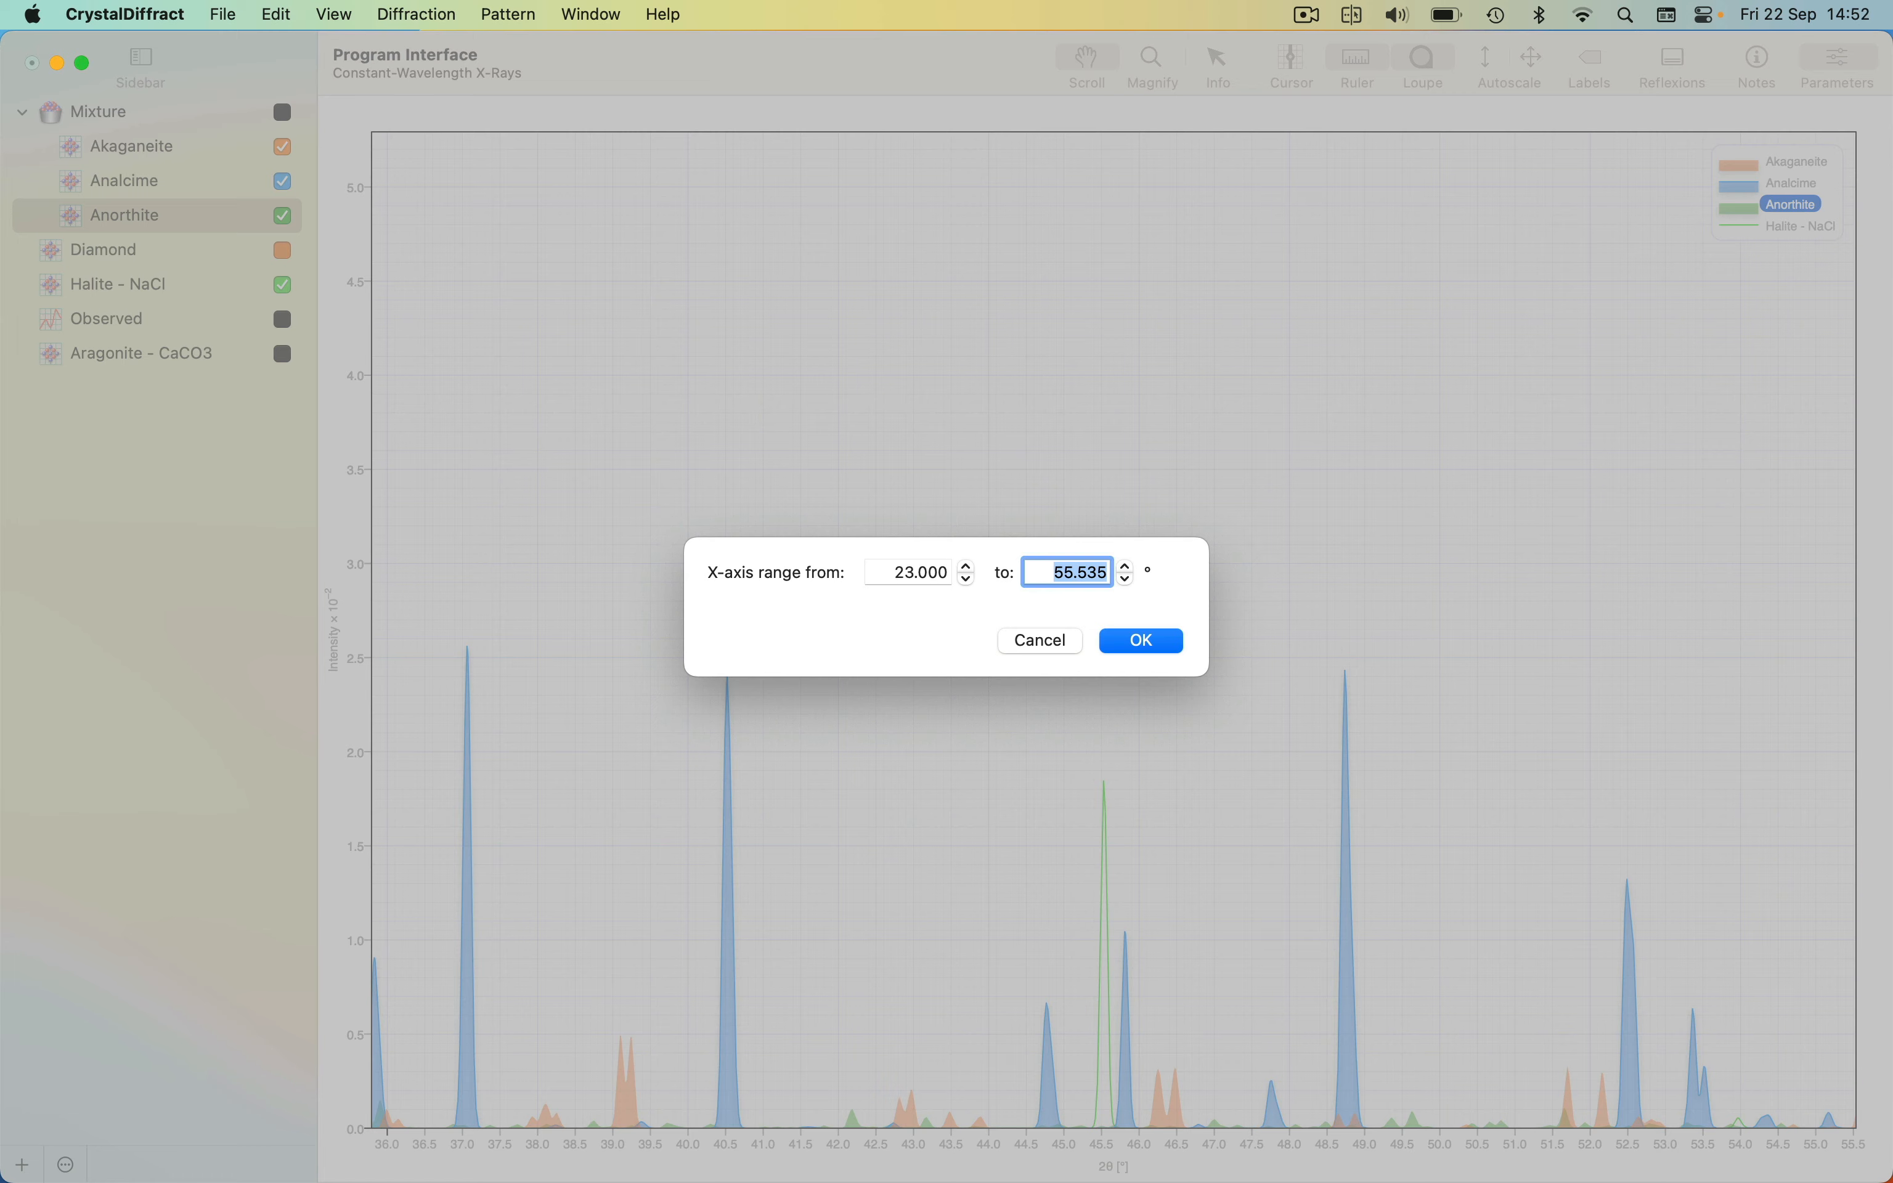
text(28)
key(Return)
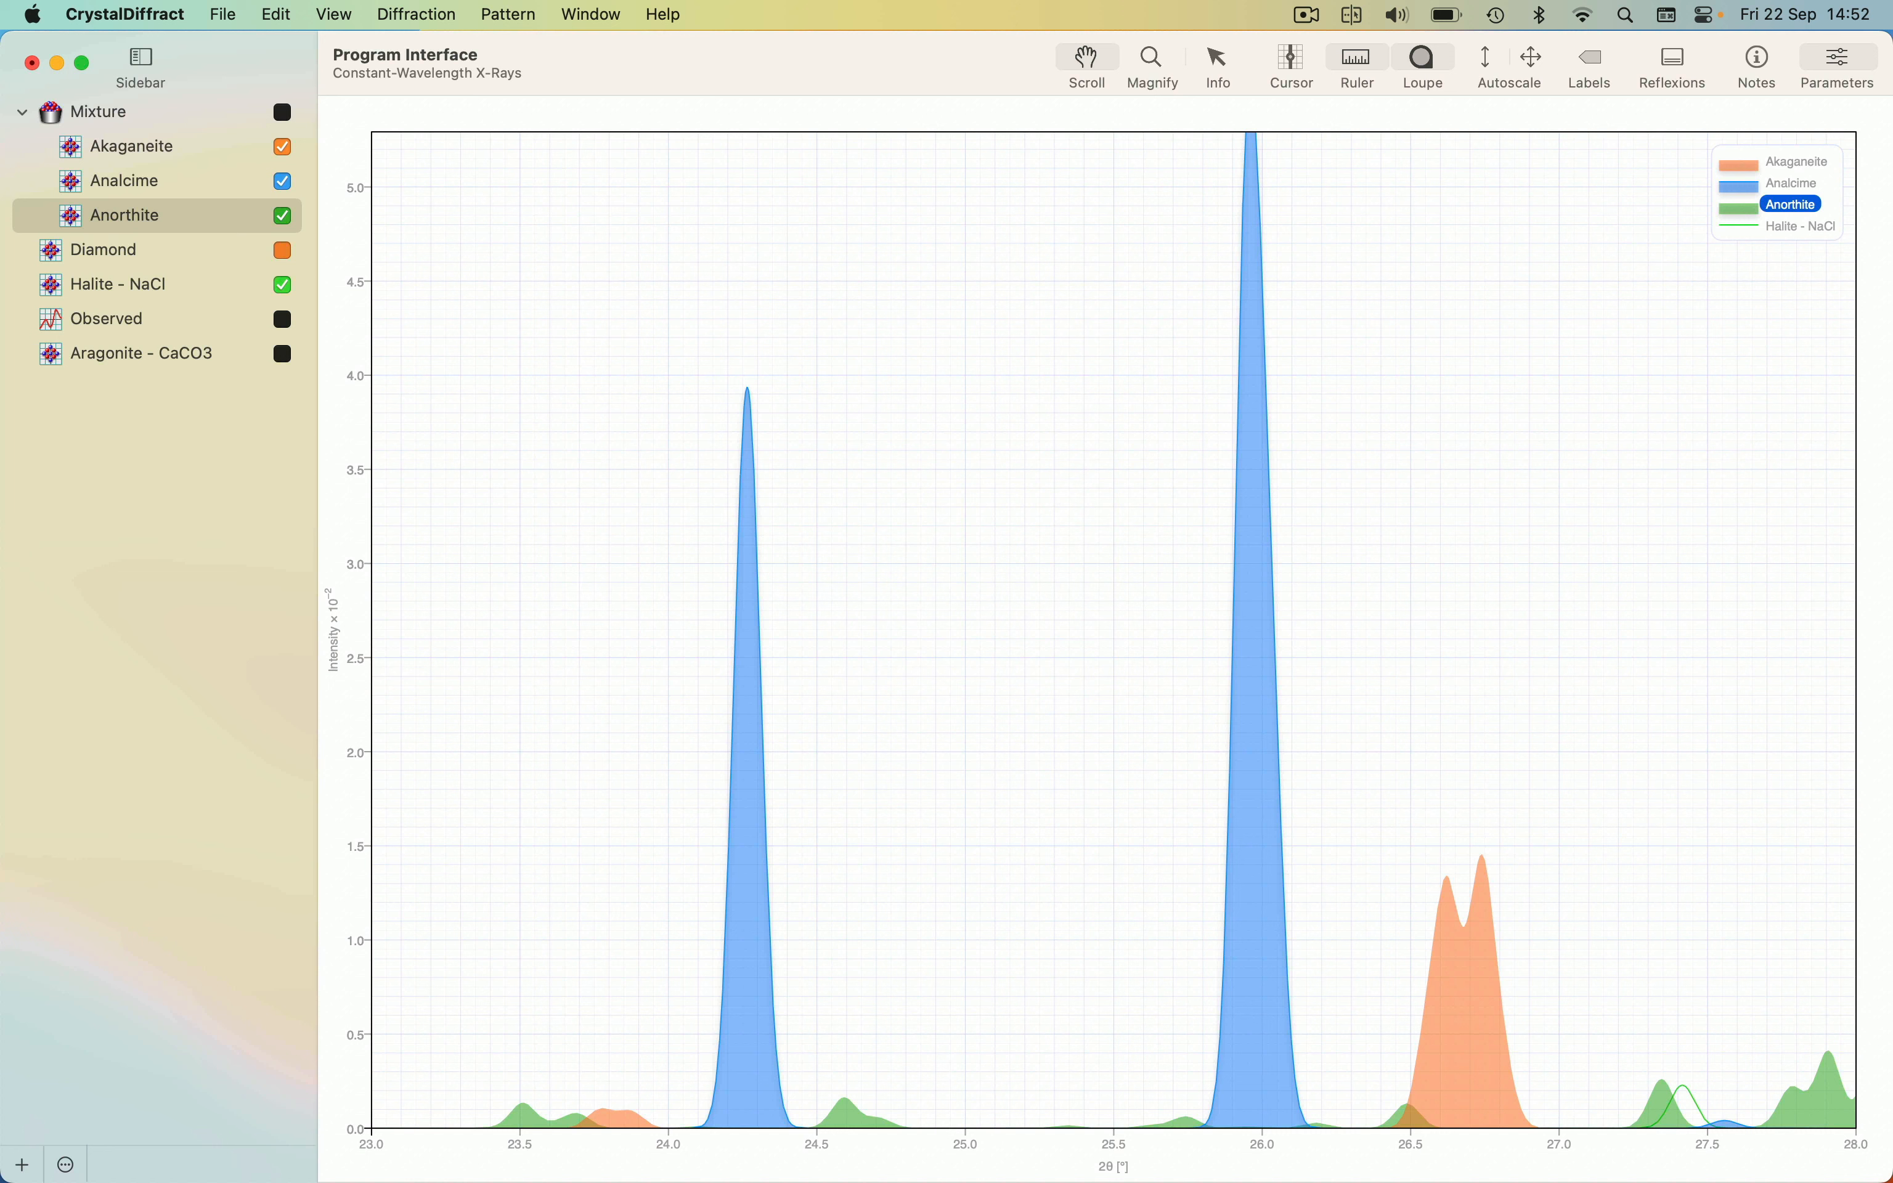
Inspect the Analcime 2 3 1 and 0 4 0 reflexions on the graph, expanding their peak details and collapsing them again
mouse_move(752, 447)
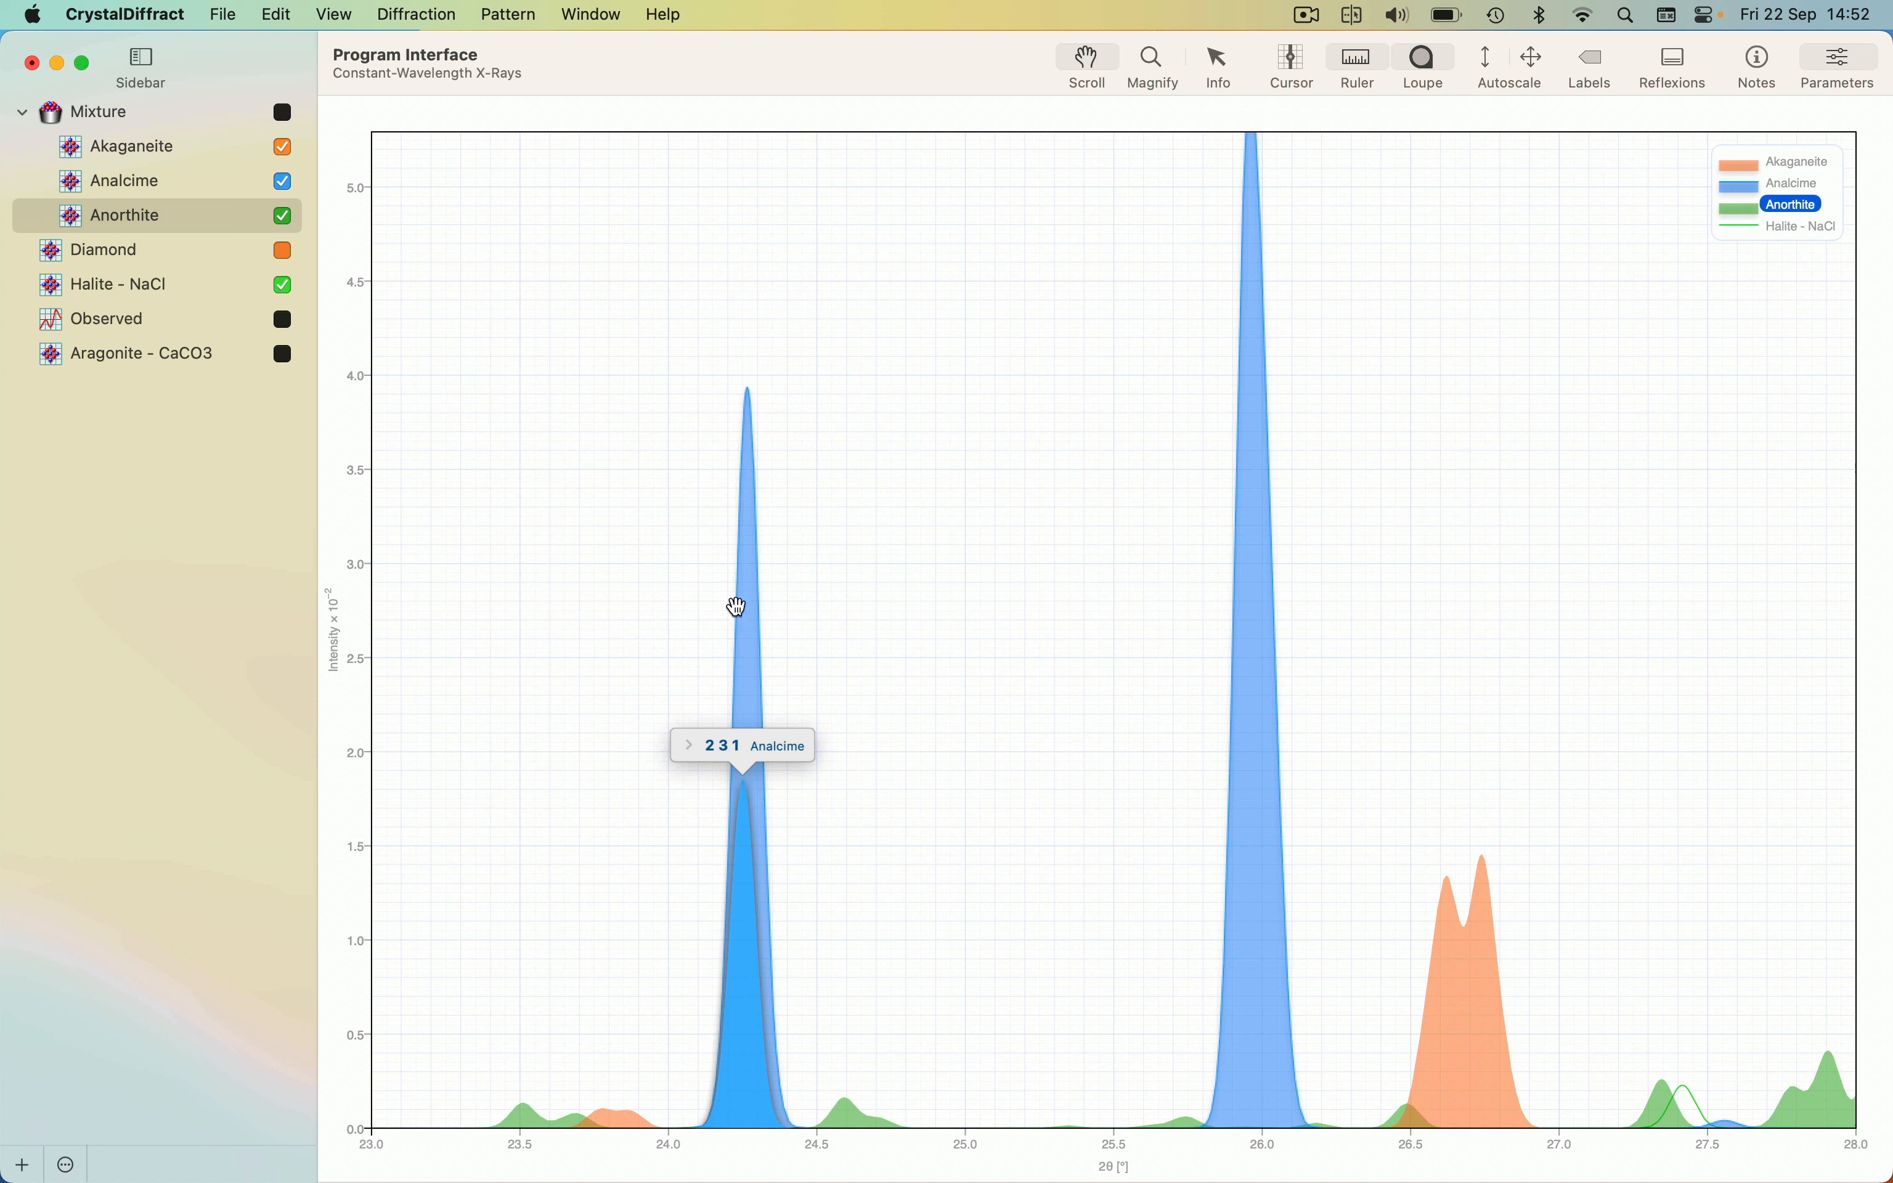
click(735, 749)
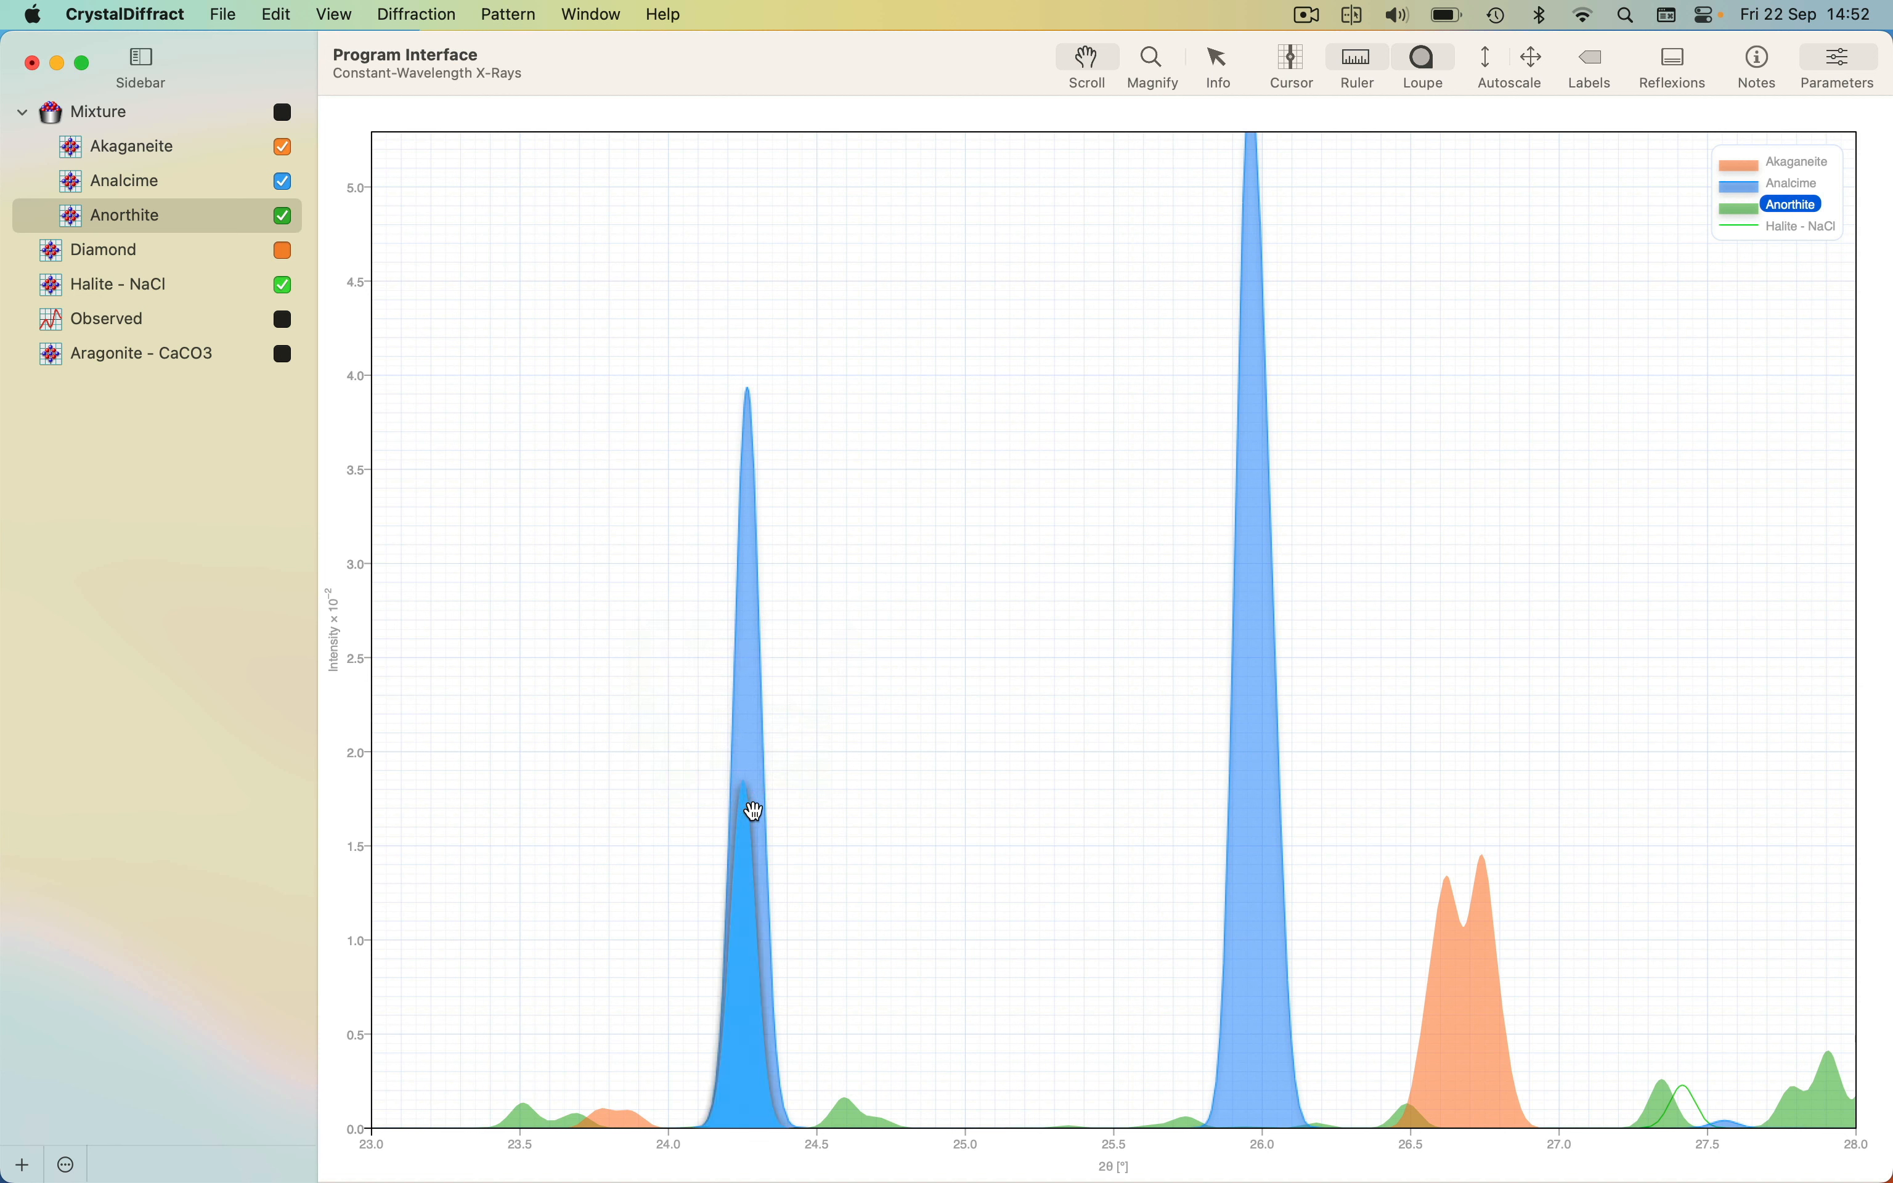
mouse_move(752, 811)
mouse_move(1246, 667)
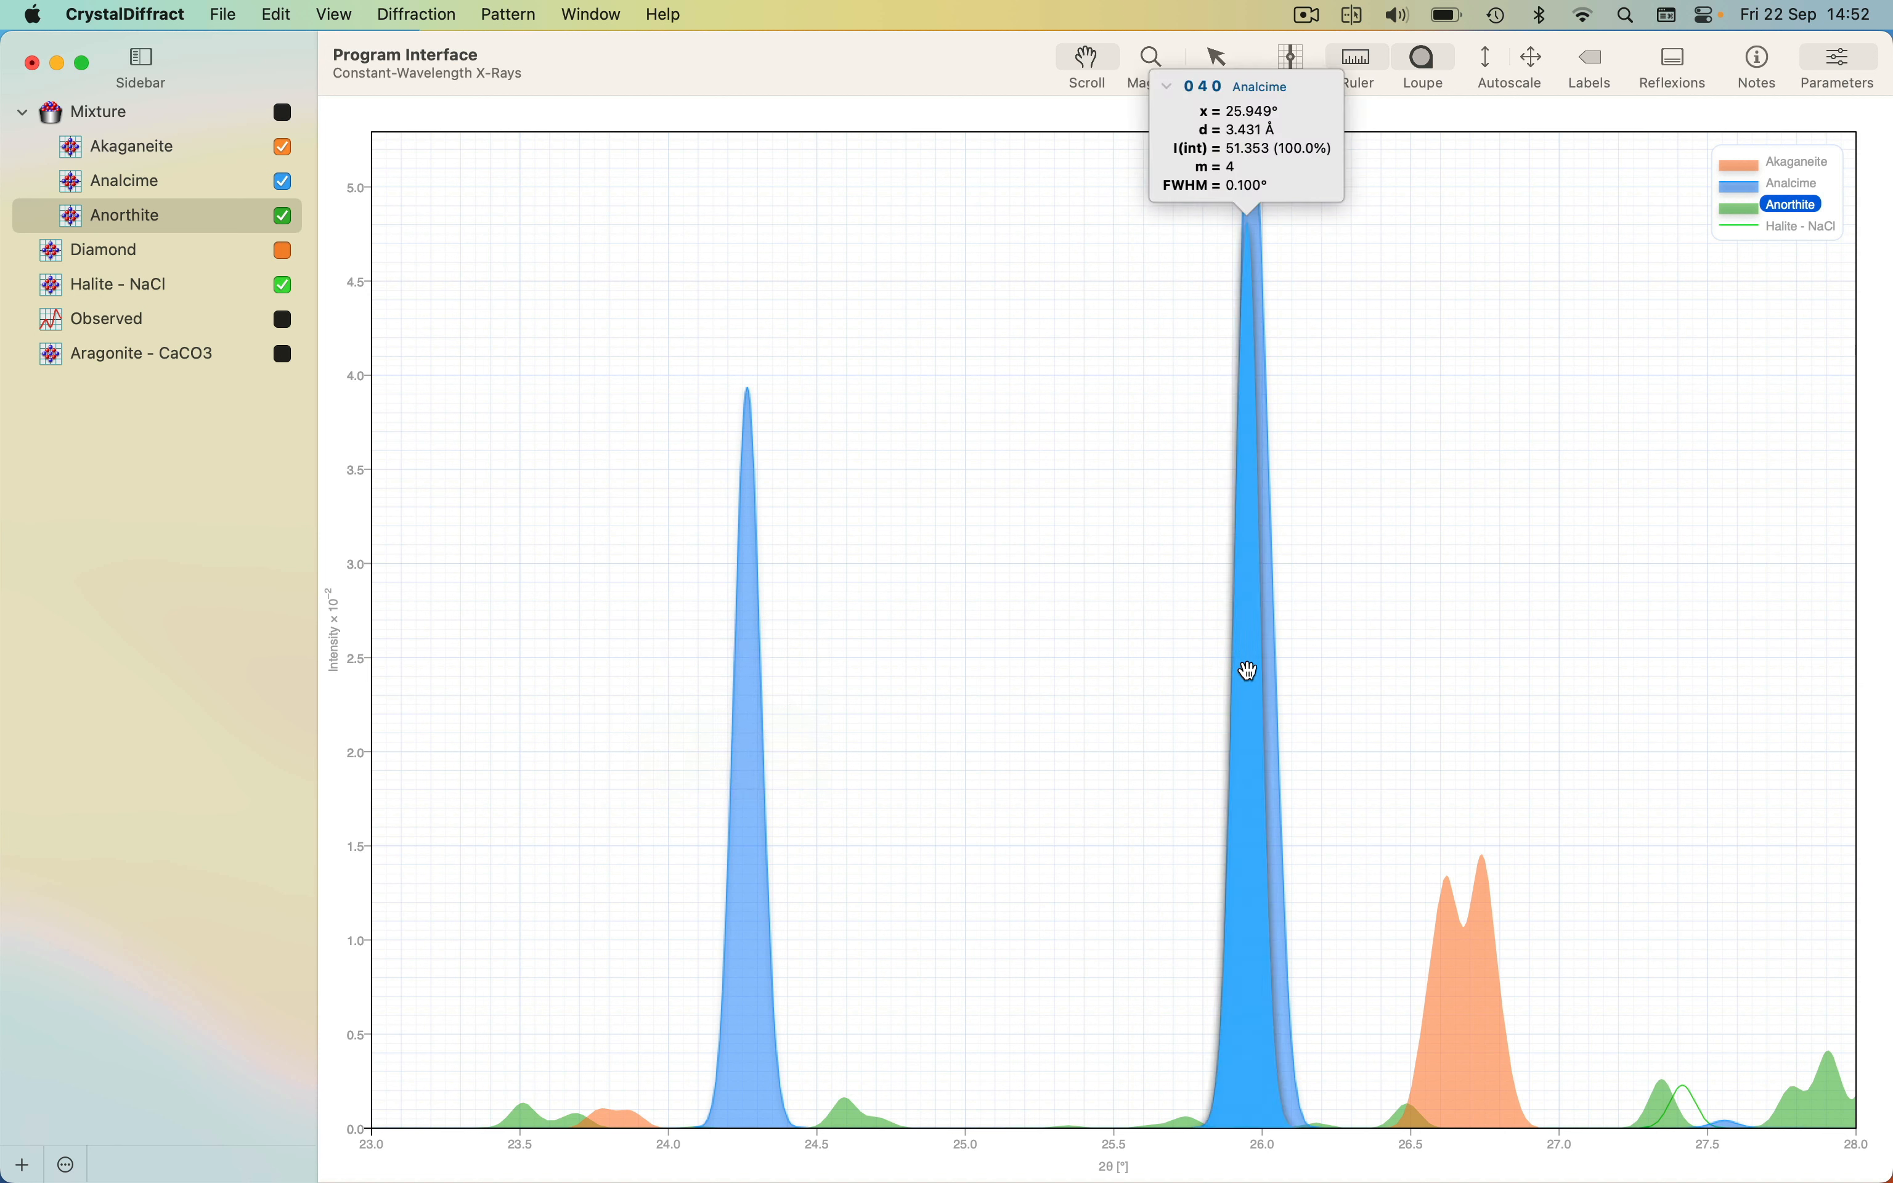
click(1226, 85)
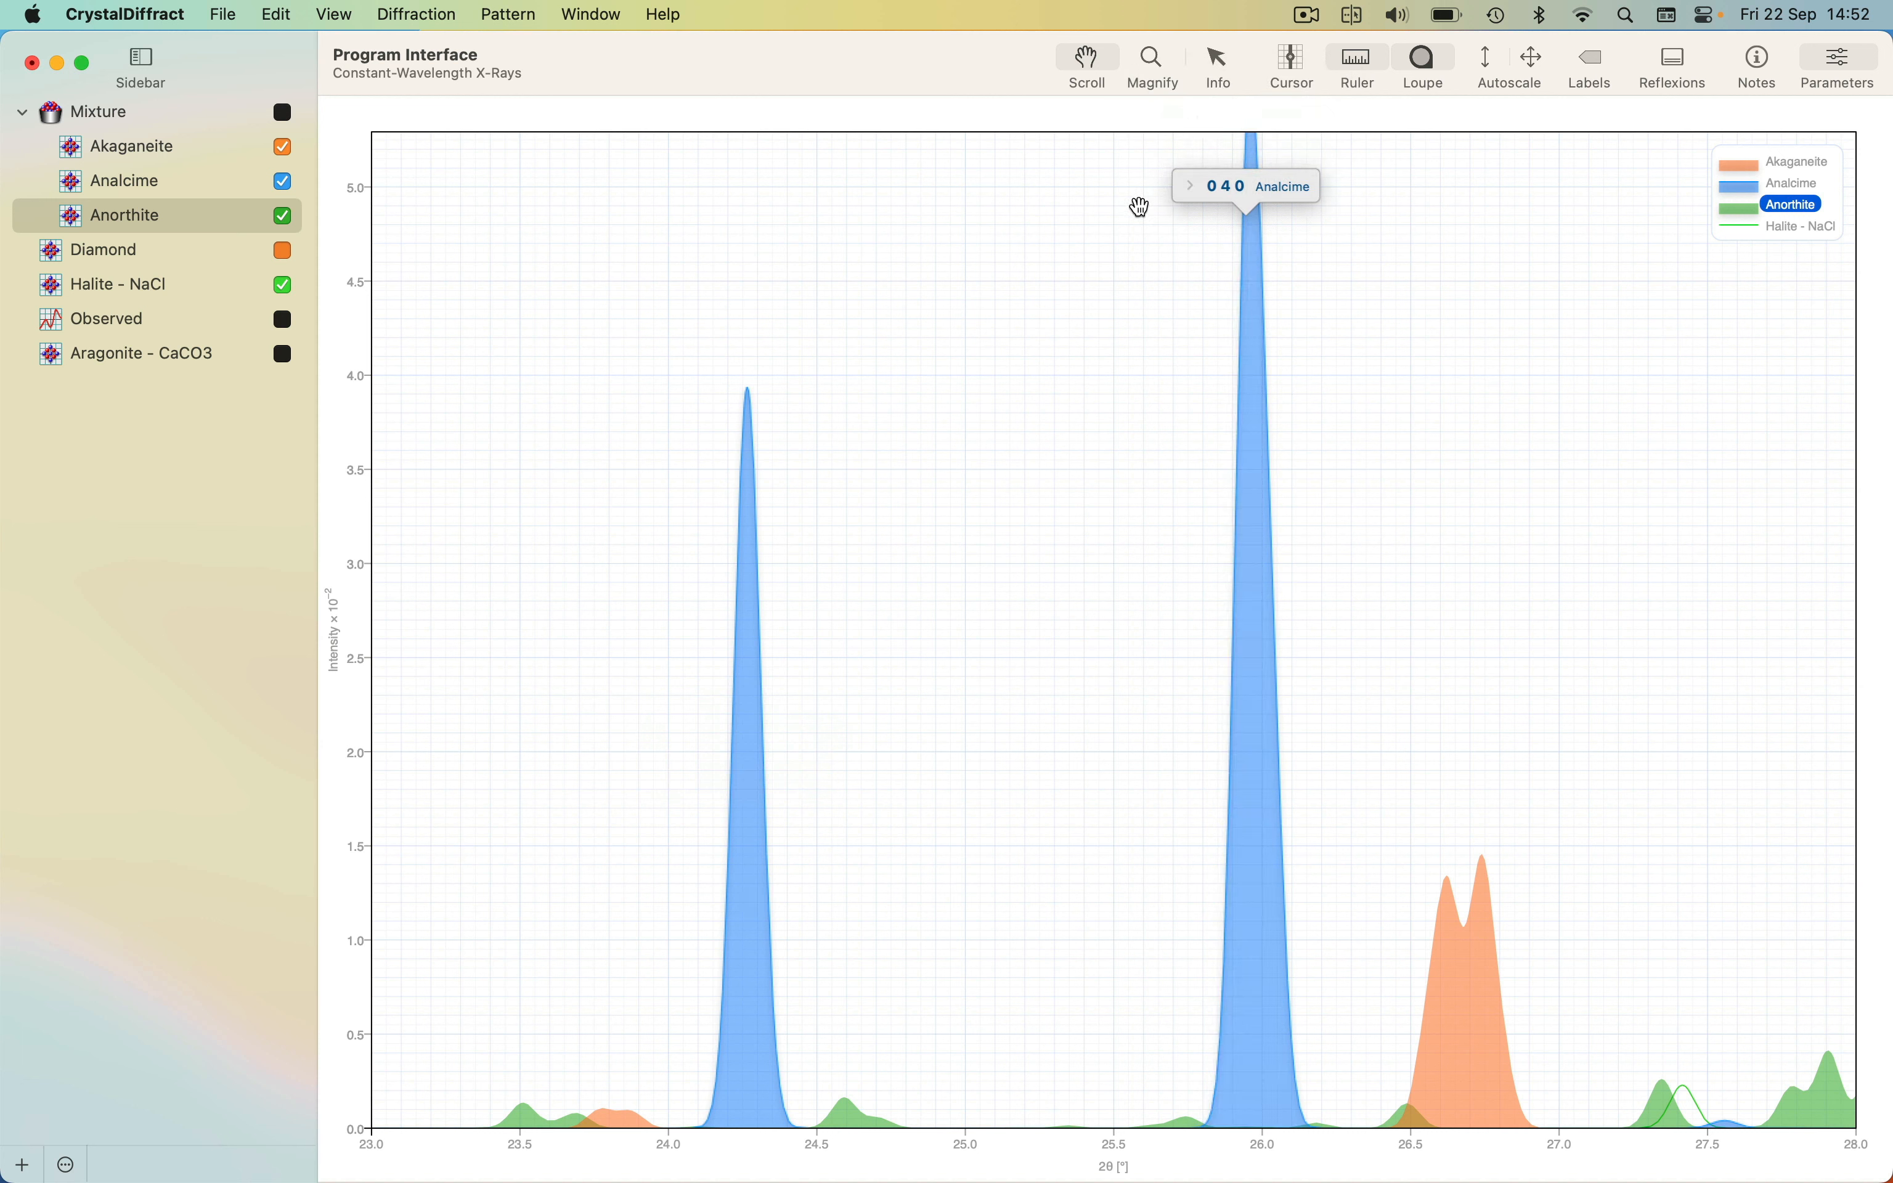
Show the measuring cursor on the graph, move it between the two tall Analcime peaks, and hide it
click(1308, 61)
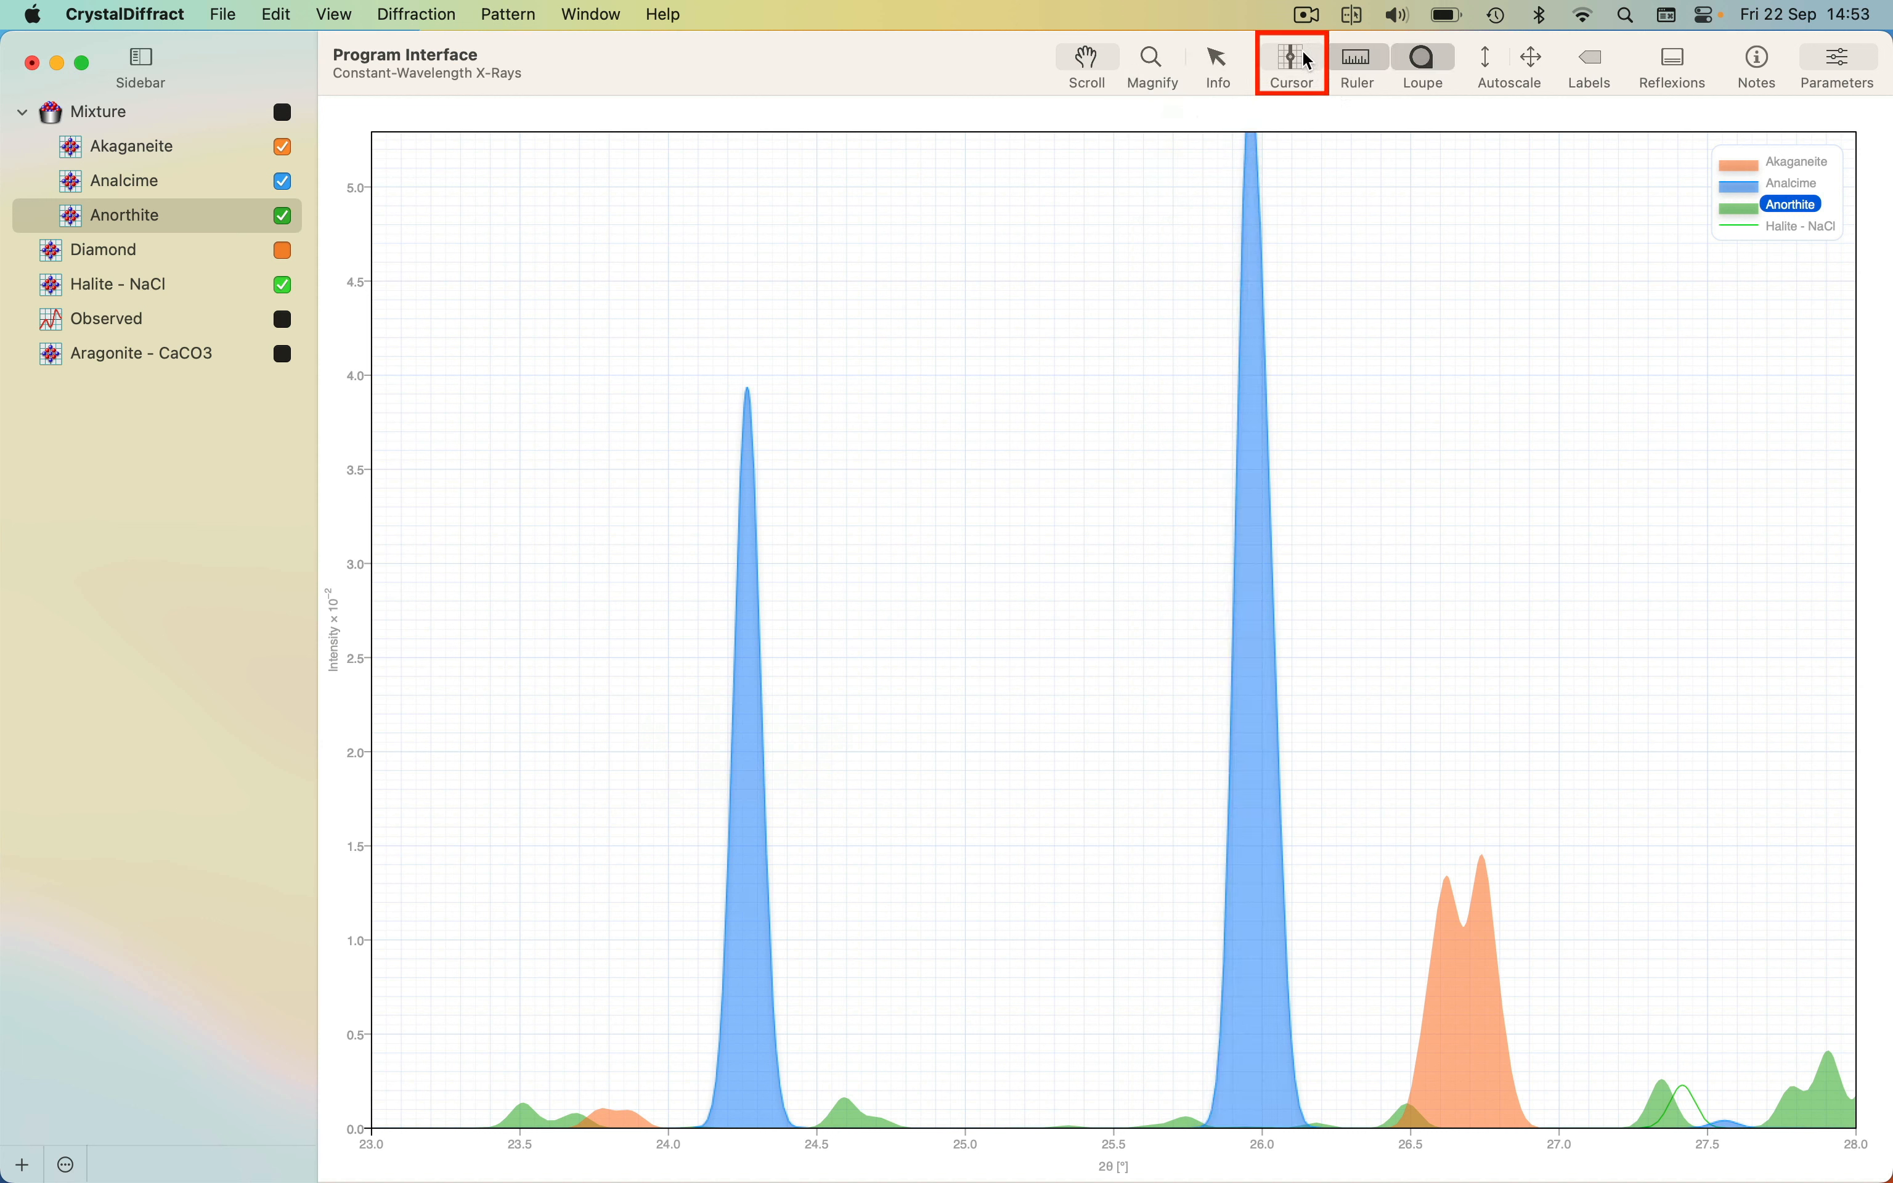
click(1295, 60)
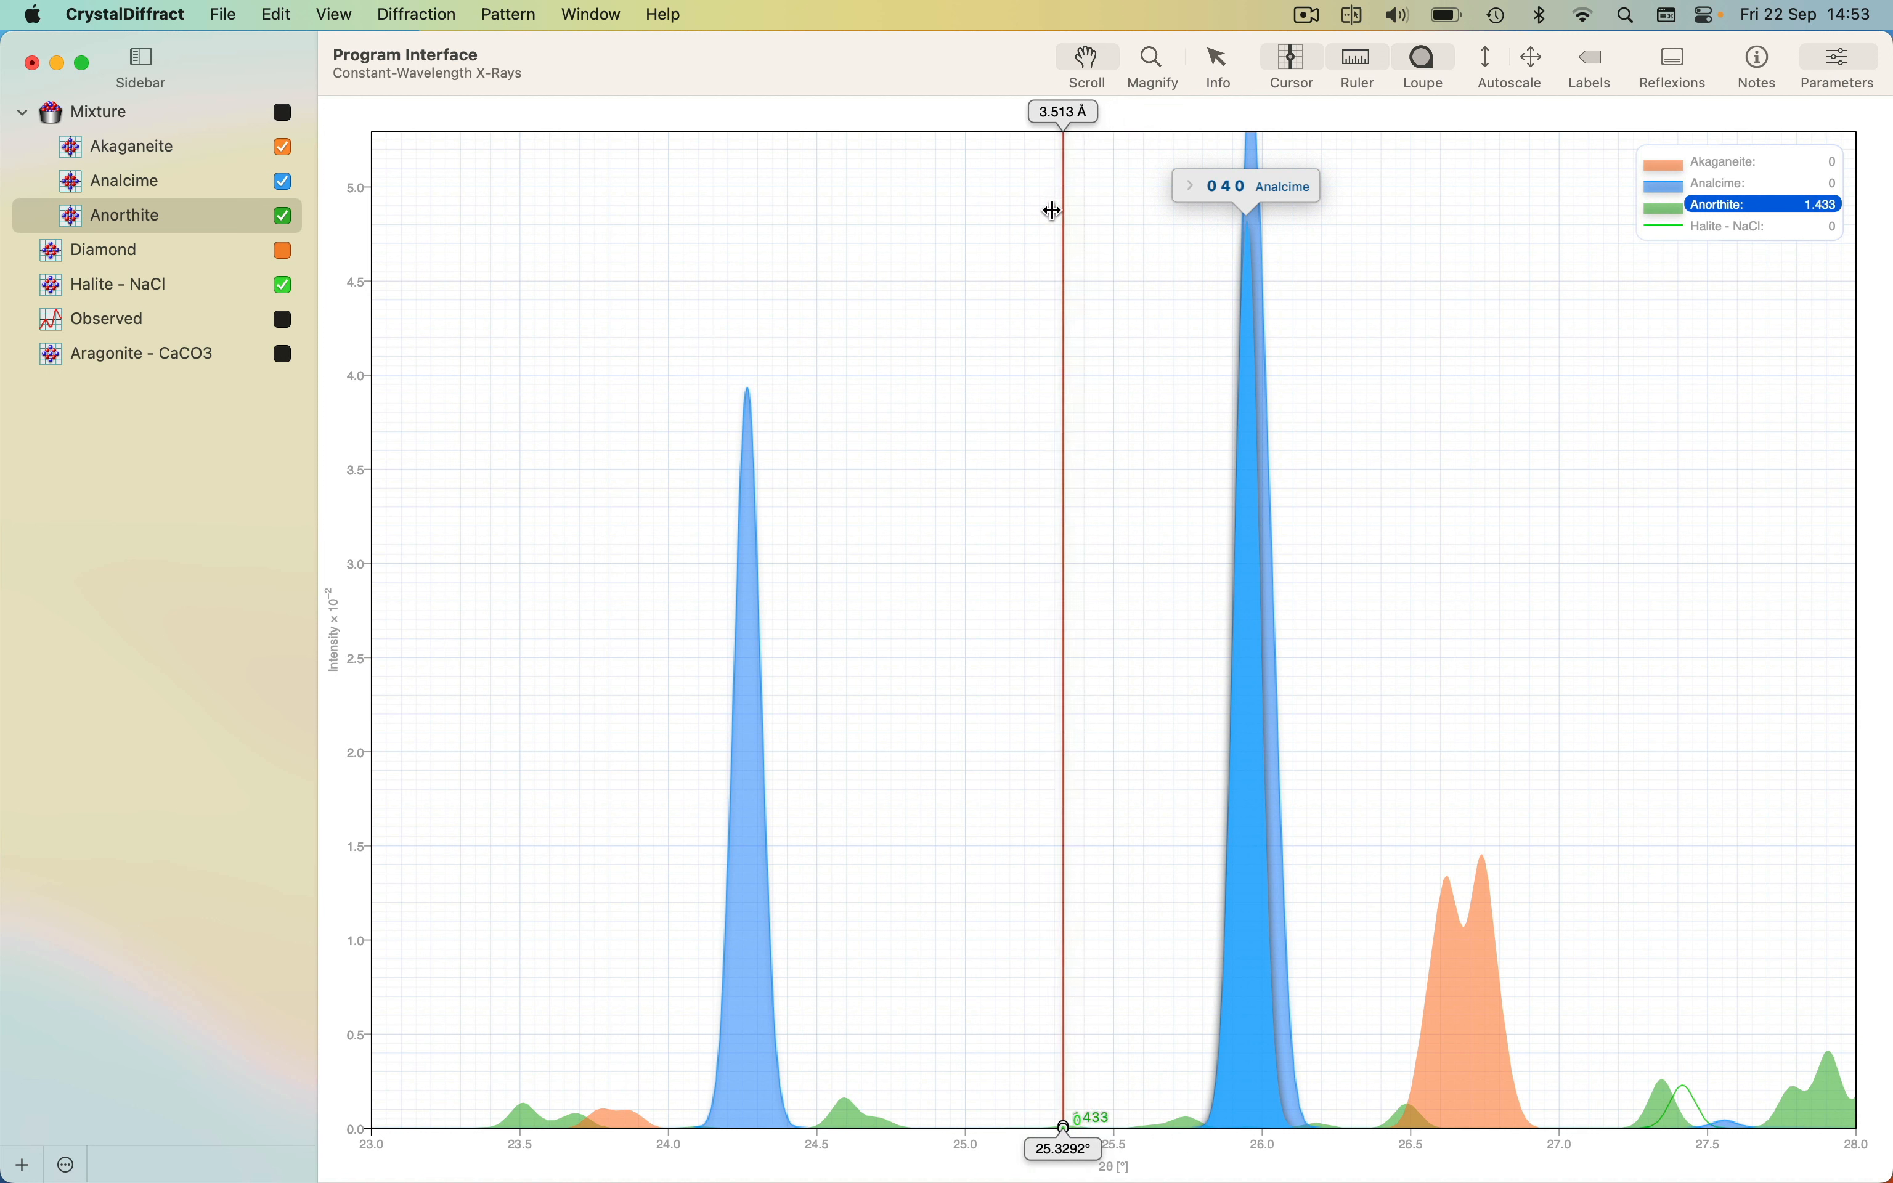
drag(1012, 270, 969, 287)
click(1308, 68)
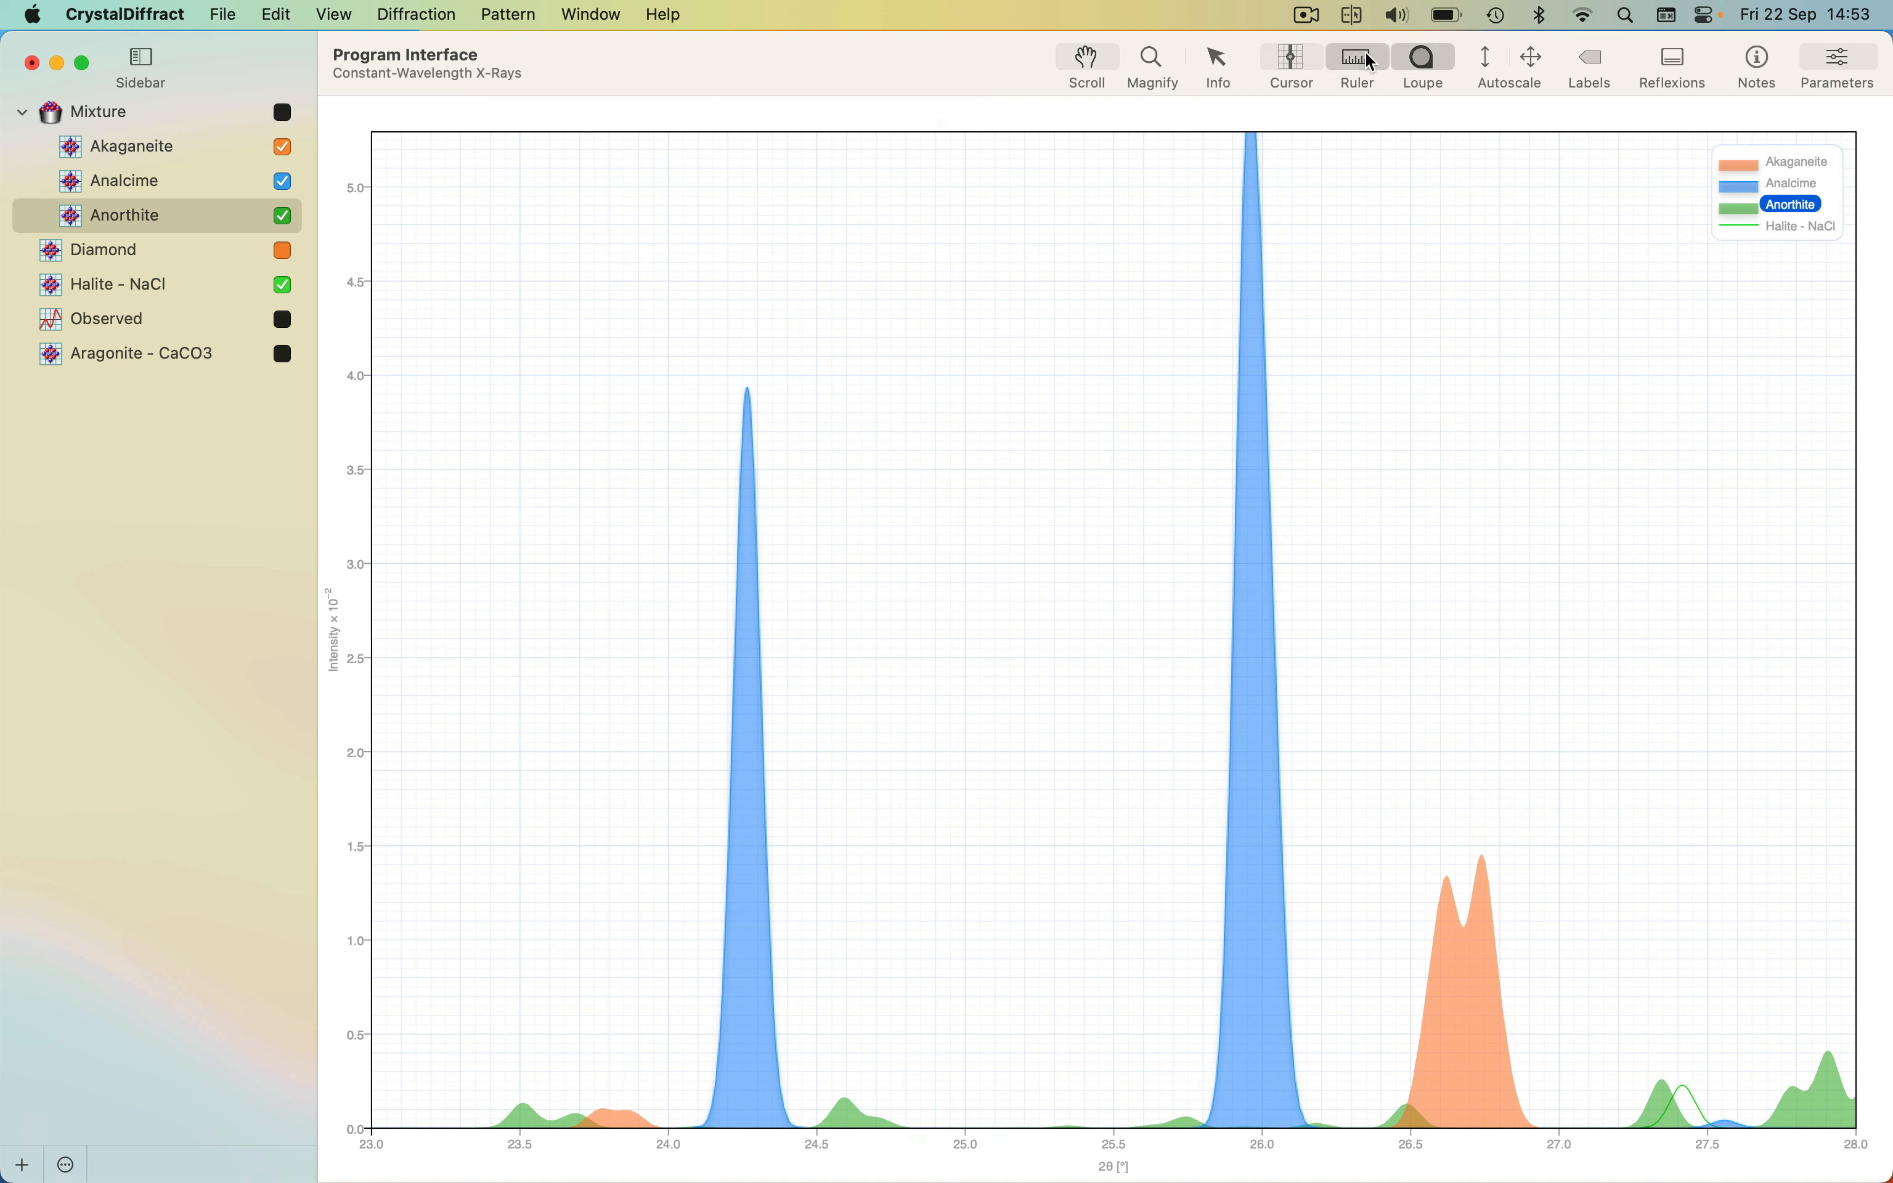
Measure the 2θ separation of the two tall Analcime peaks with the Ruler, view its available commands, and hide it
click(1364, 65)
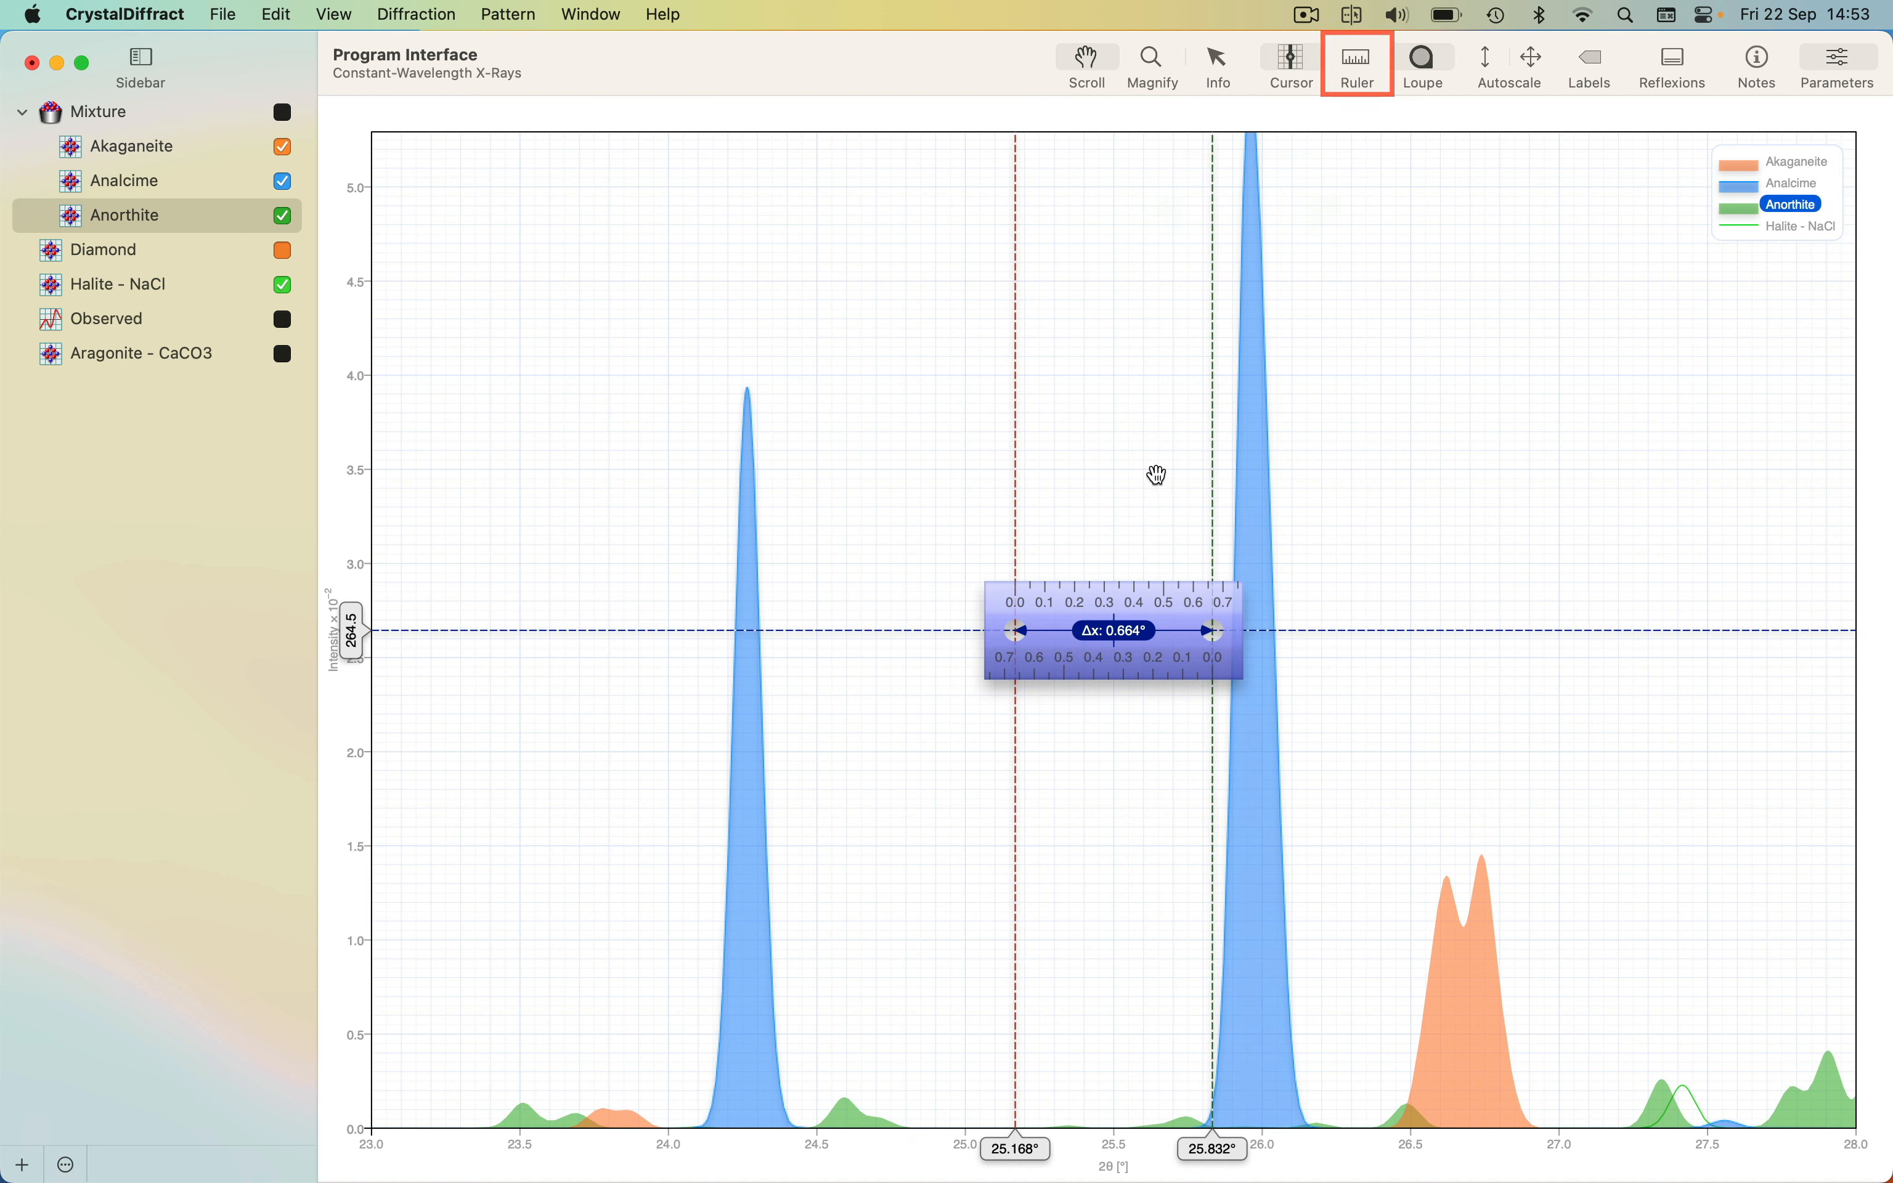
drag(1111, 606, 836, 266)
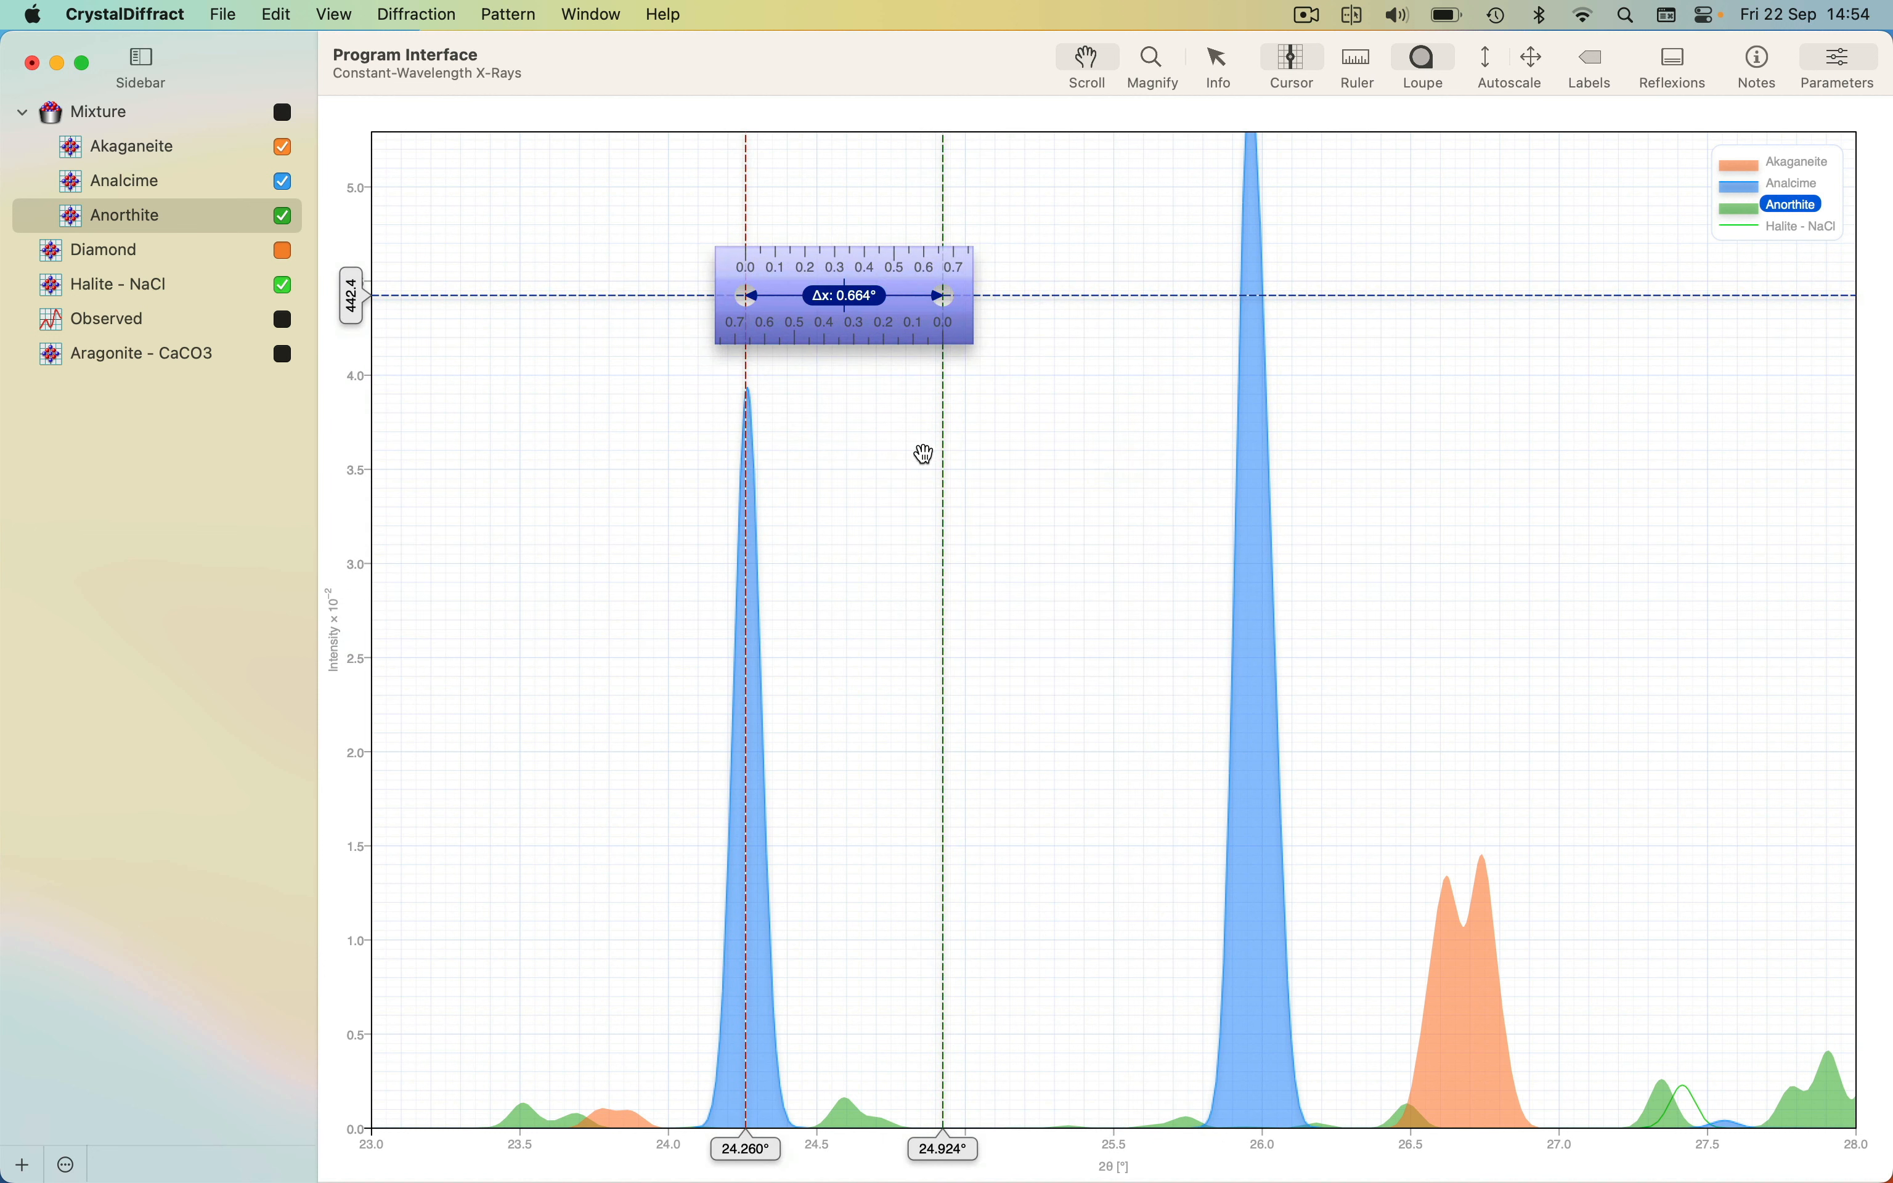
drag(943, 466, 1251, 516)
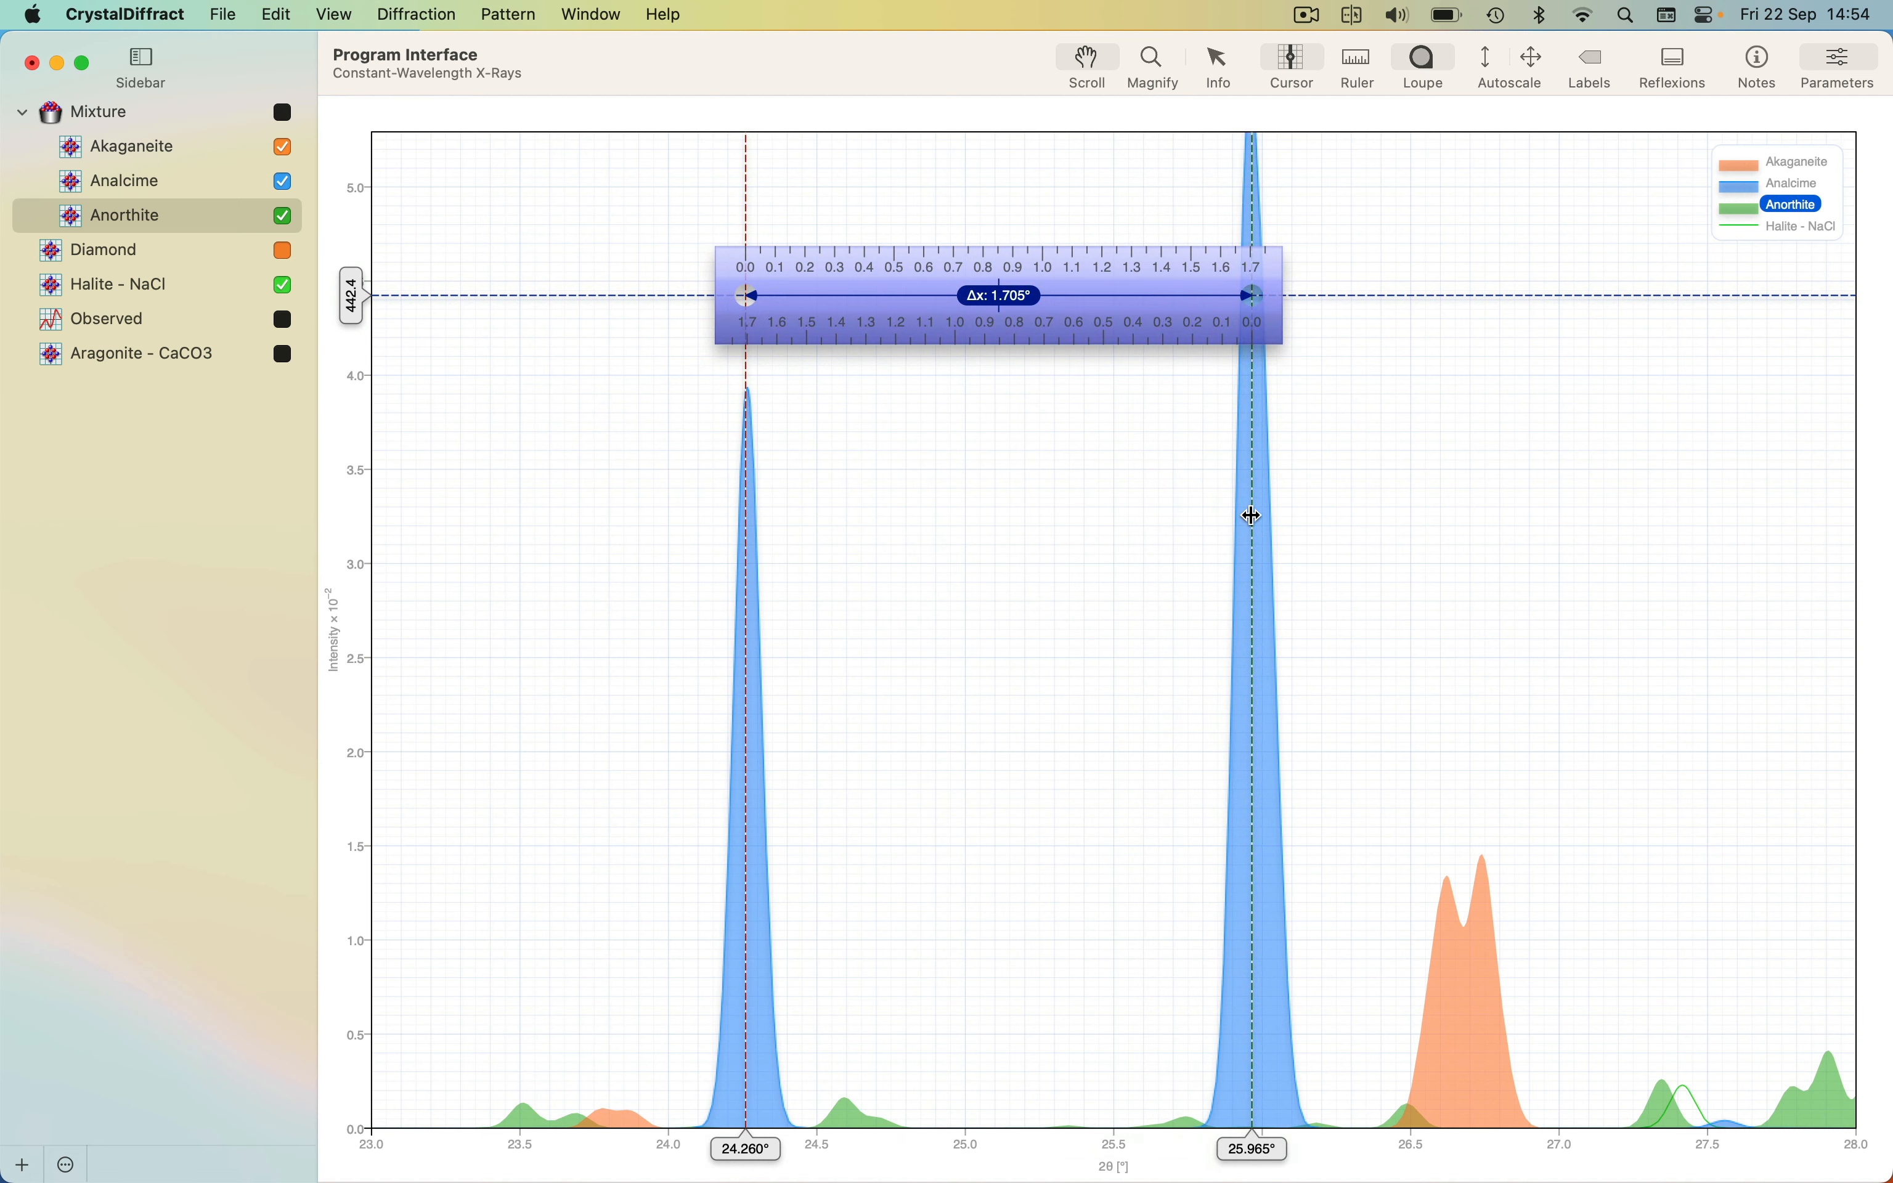
right_click(1104, 318)
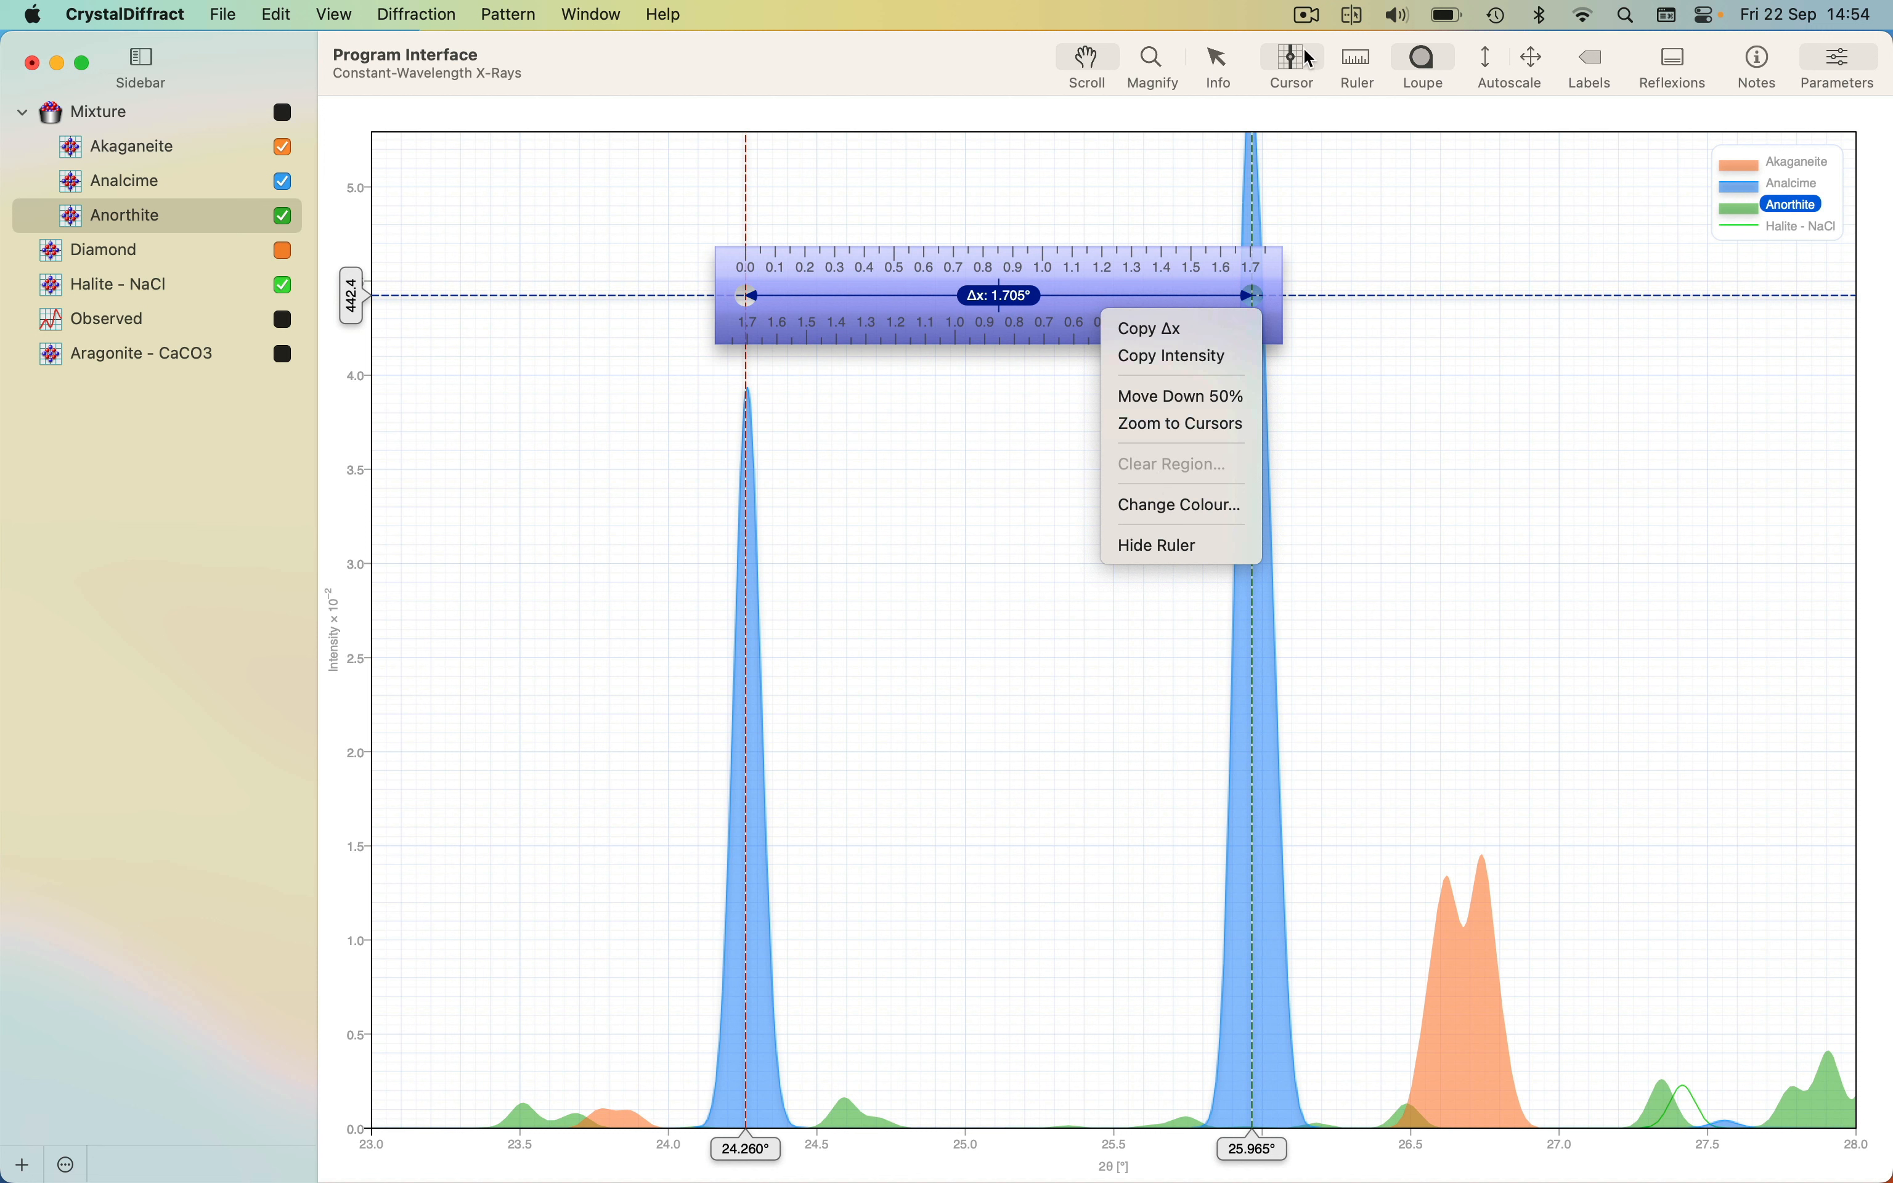
click(1362, 71)
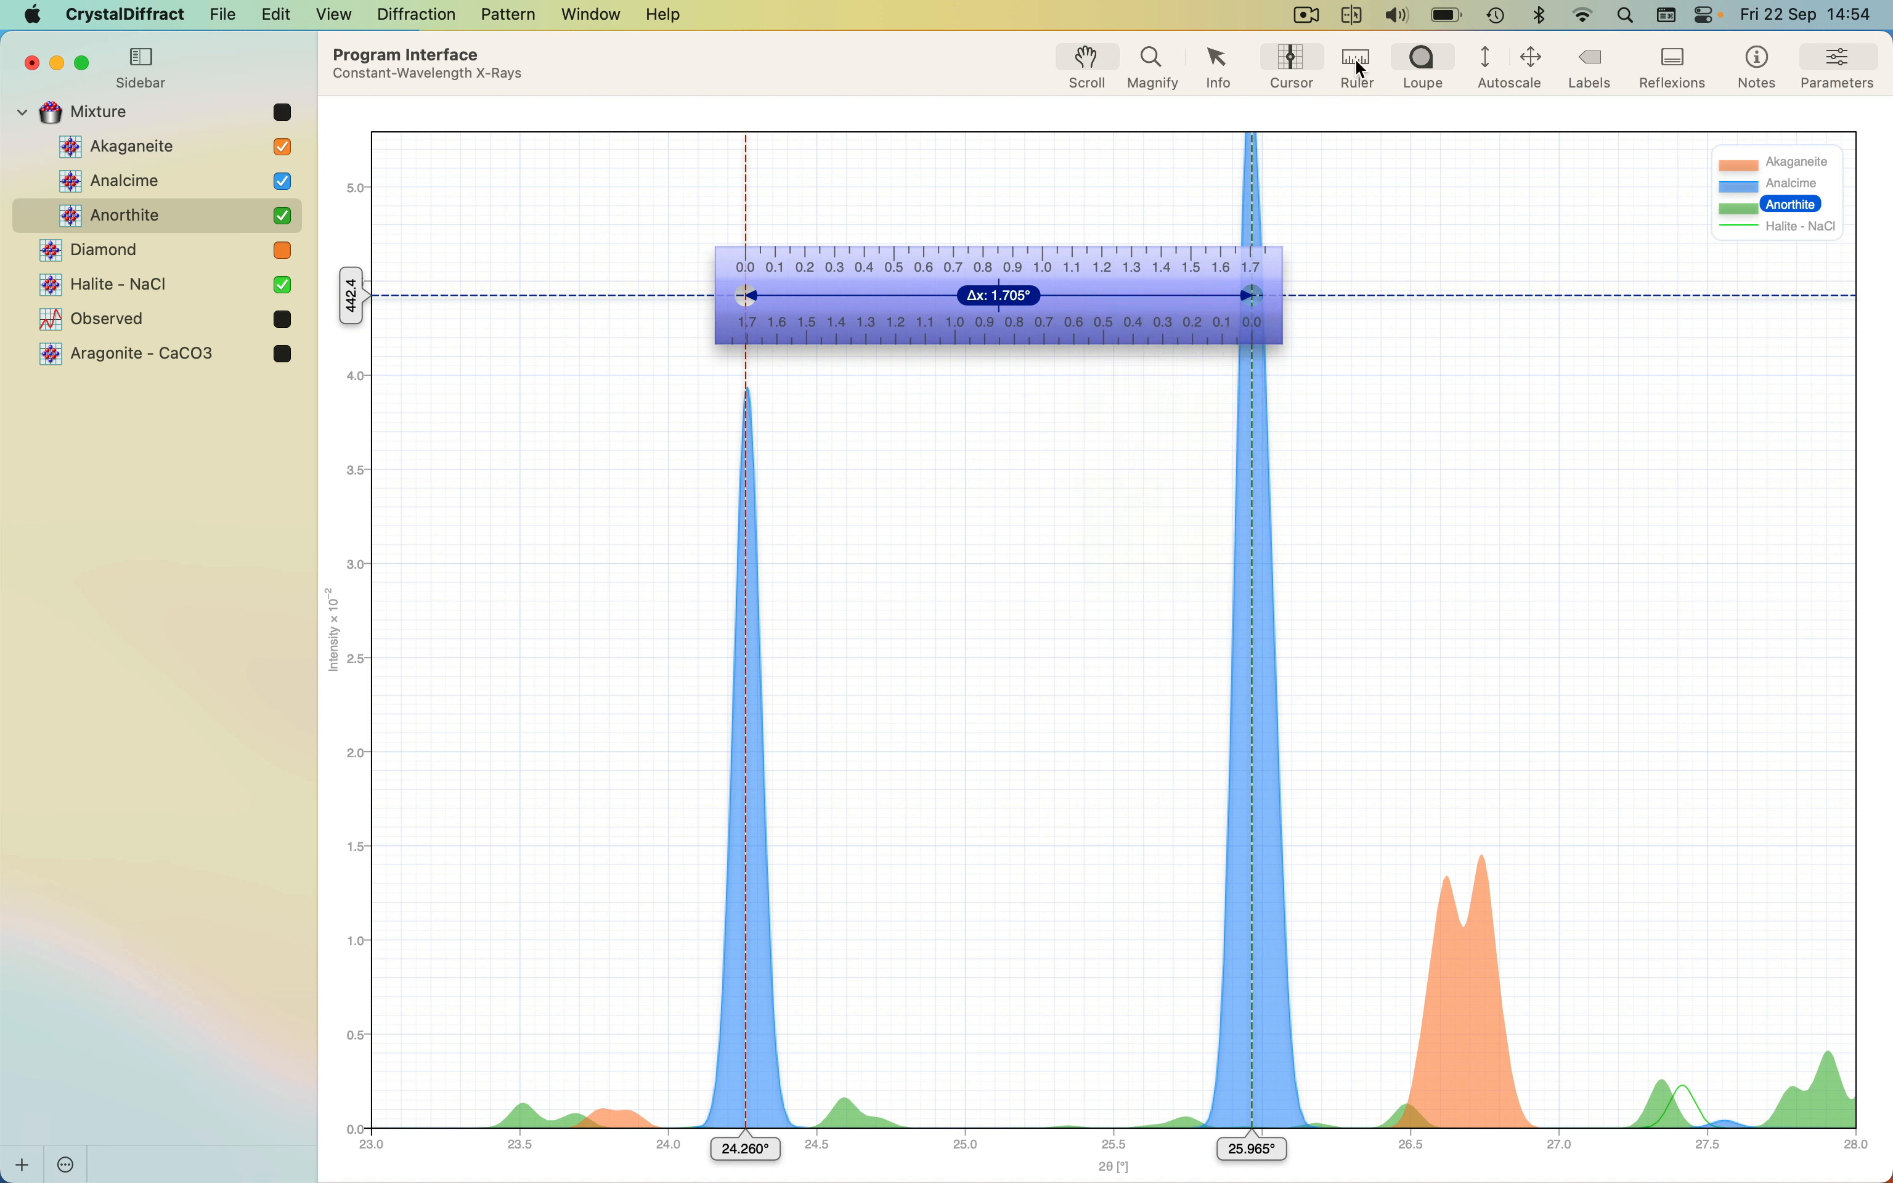
click(1361, 70)
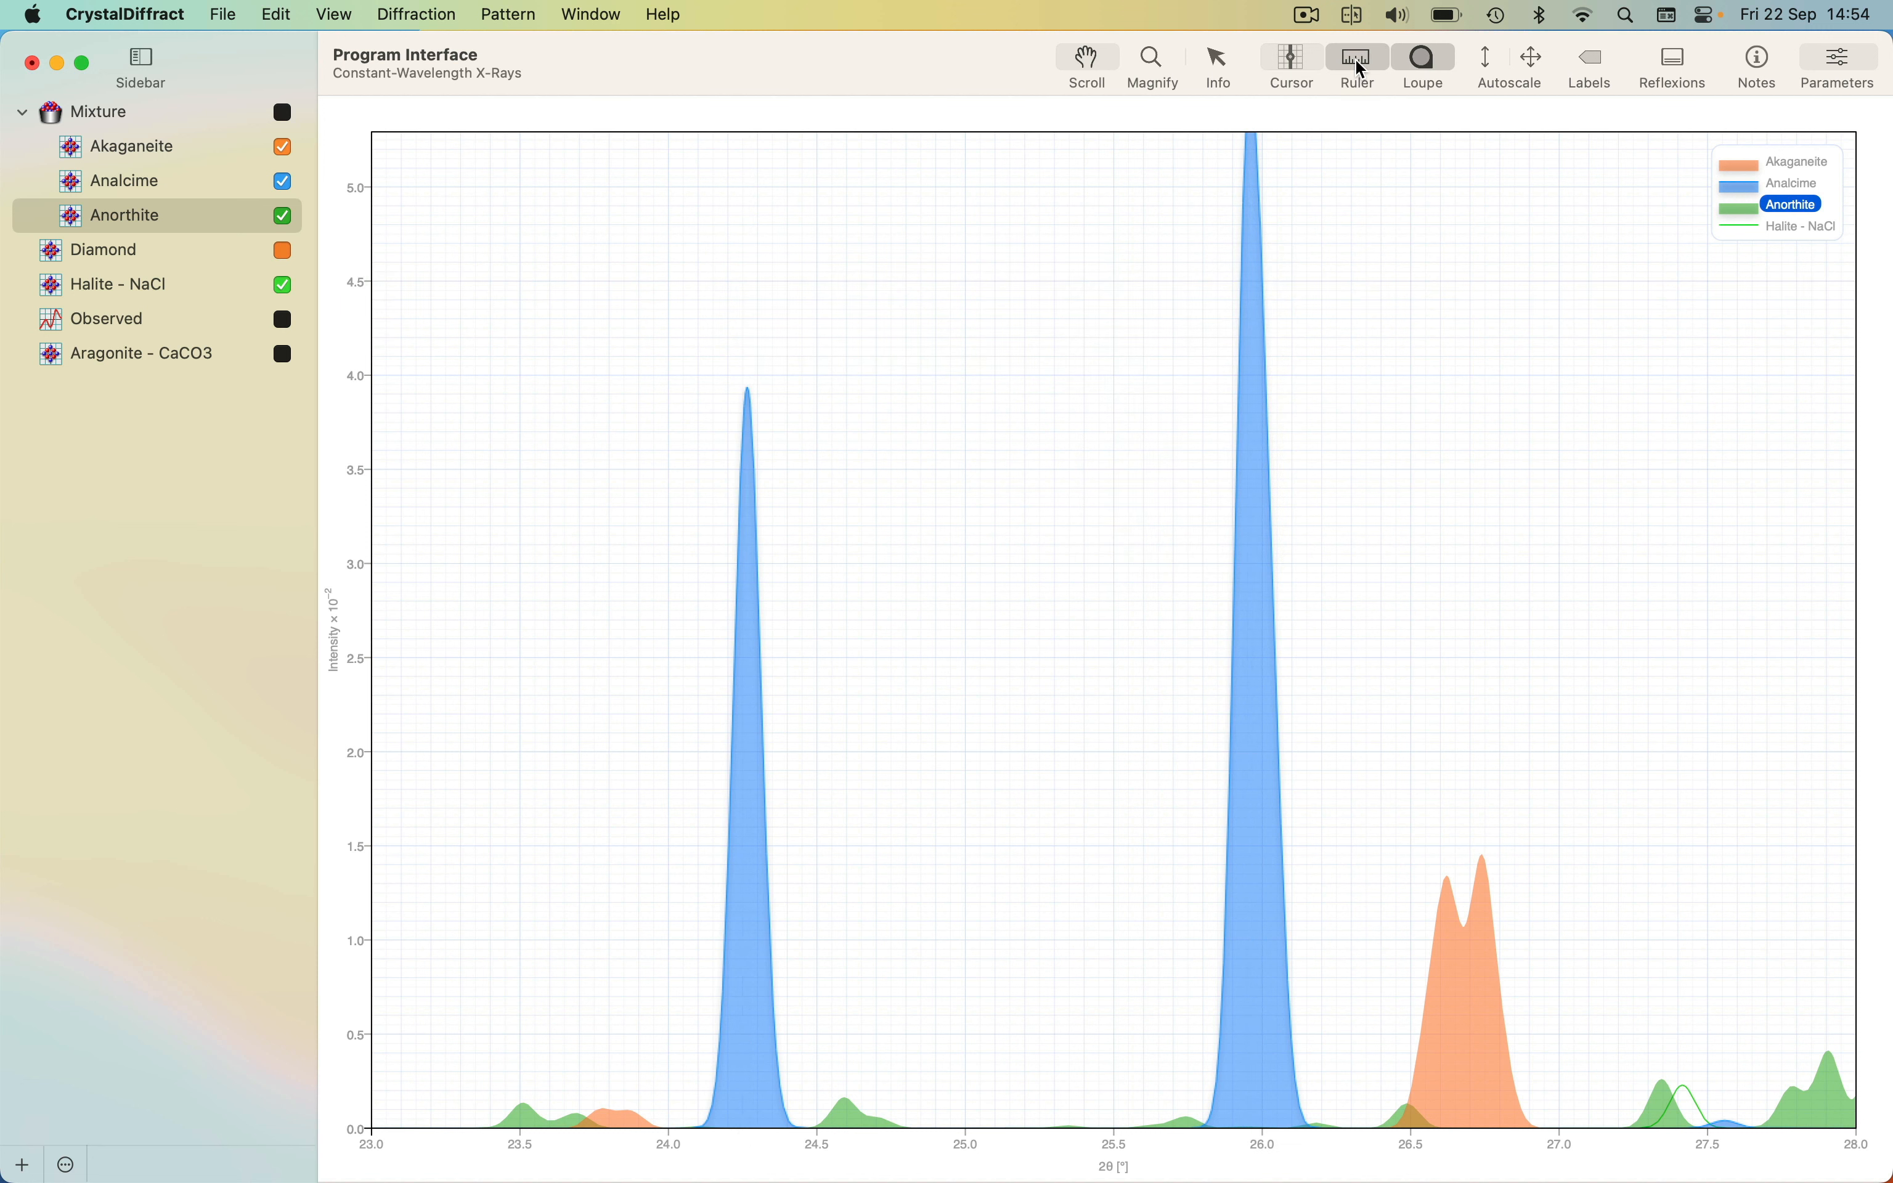
Magnify the Analcime peak near 24.3° 2θ with the Loupe, view its shape and magnification options, and hide it
click(1423, 69)
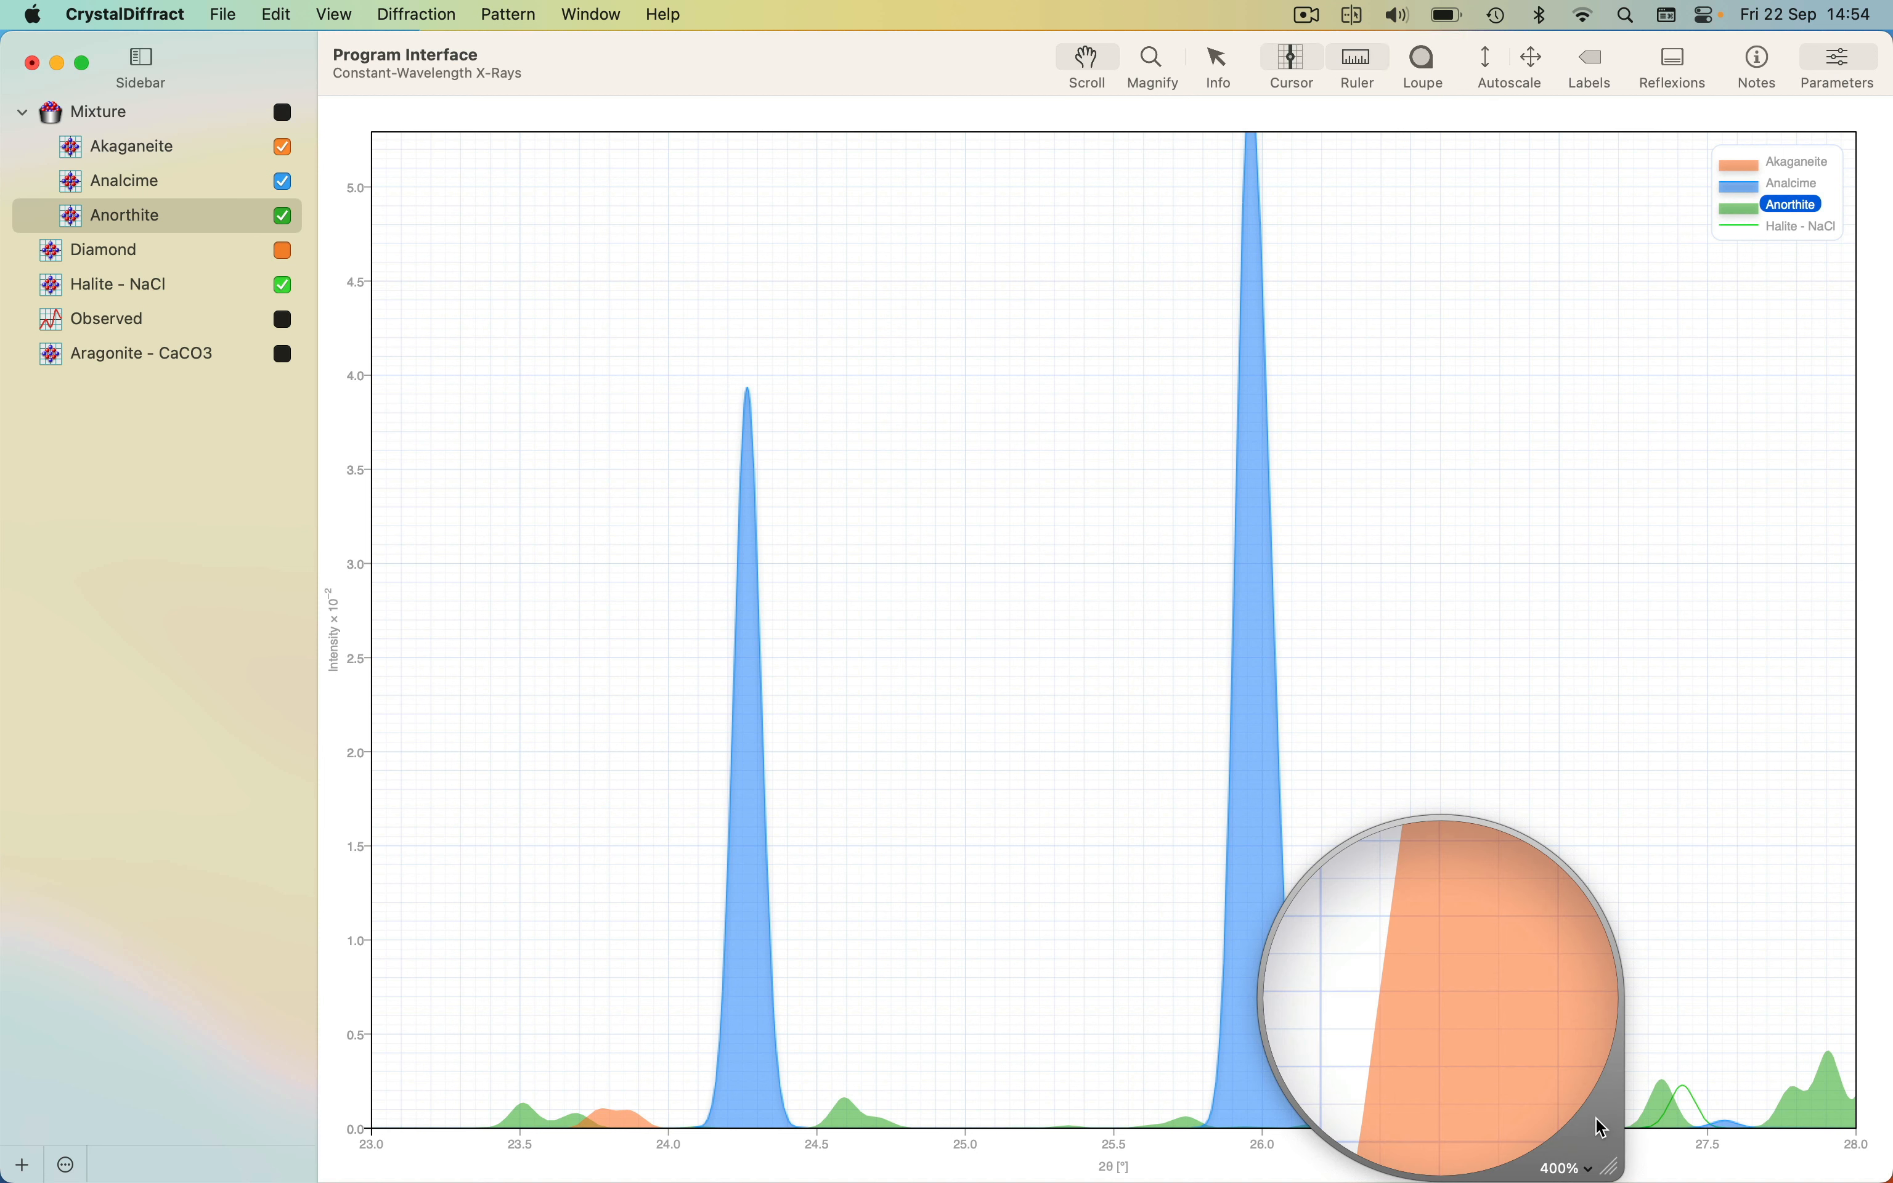
drag(1600, 1127, 905, 574)
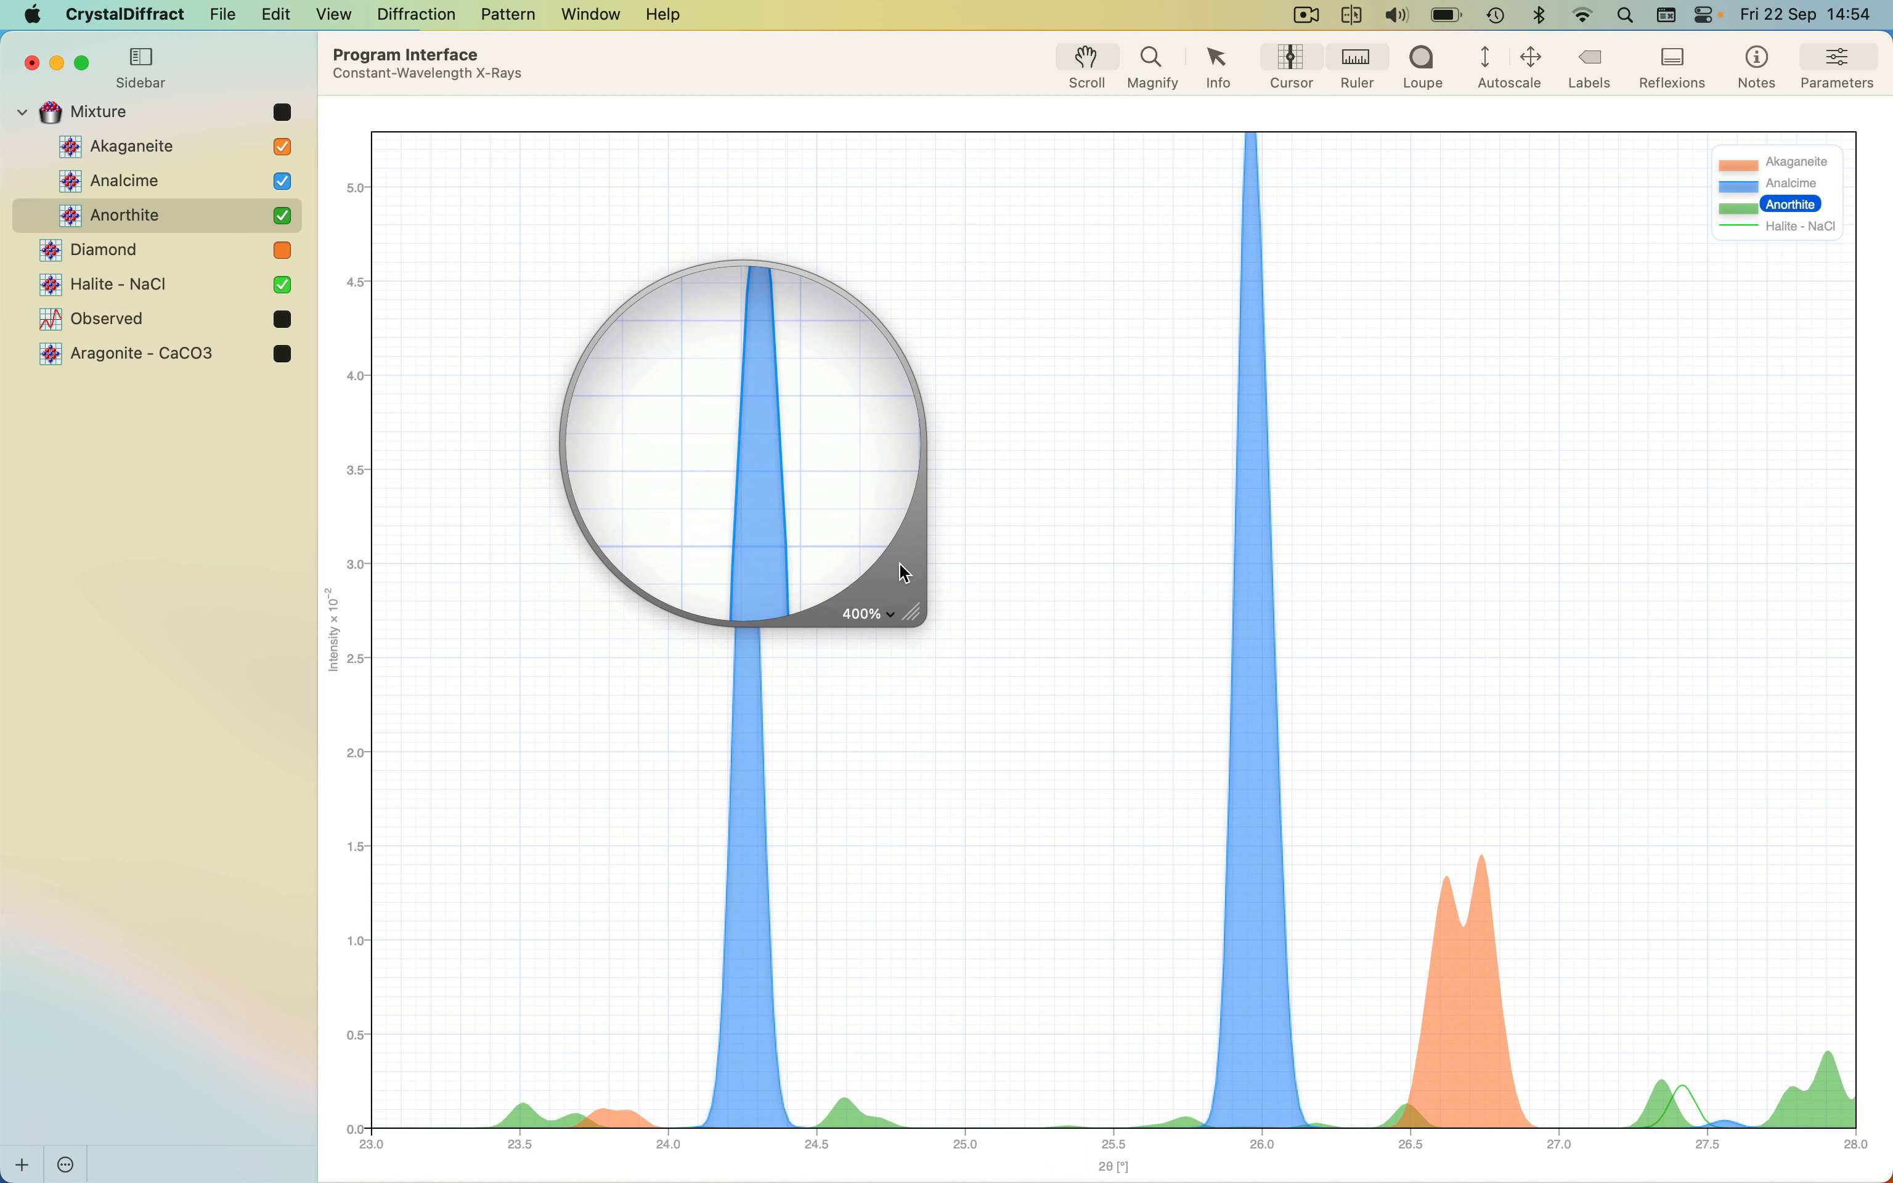
click(890, 616)
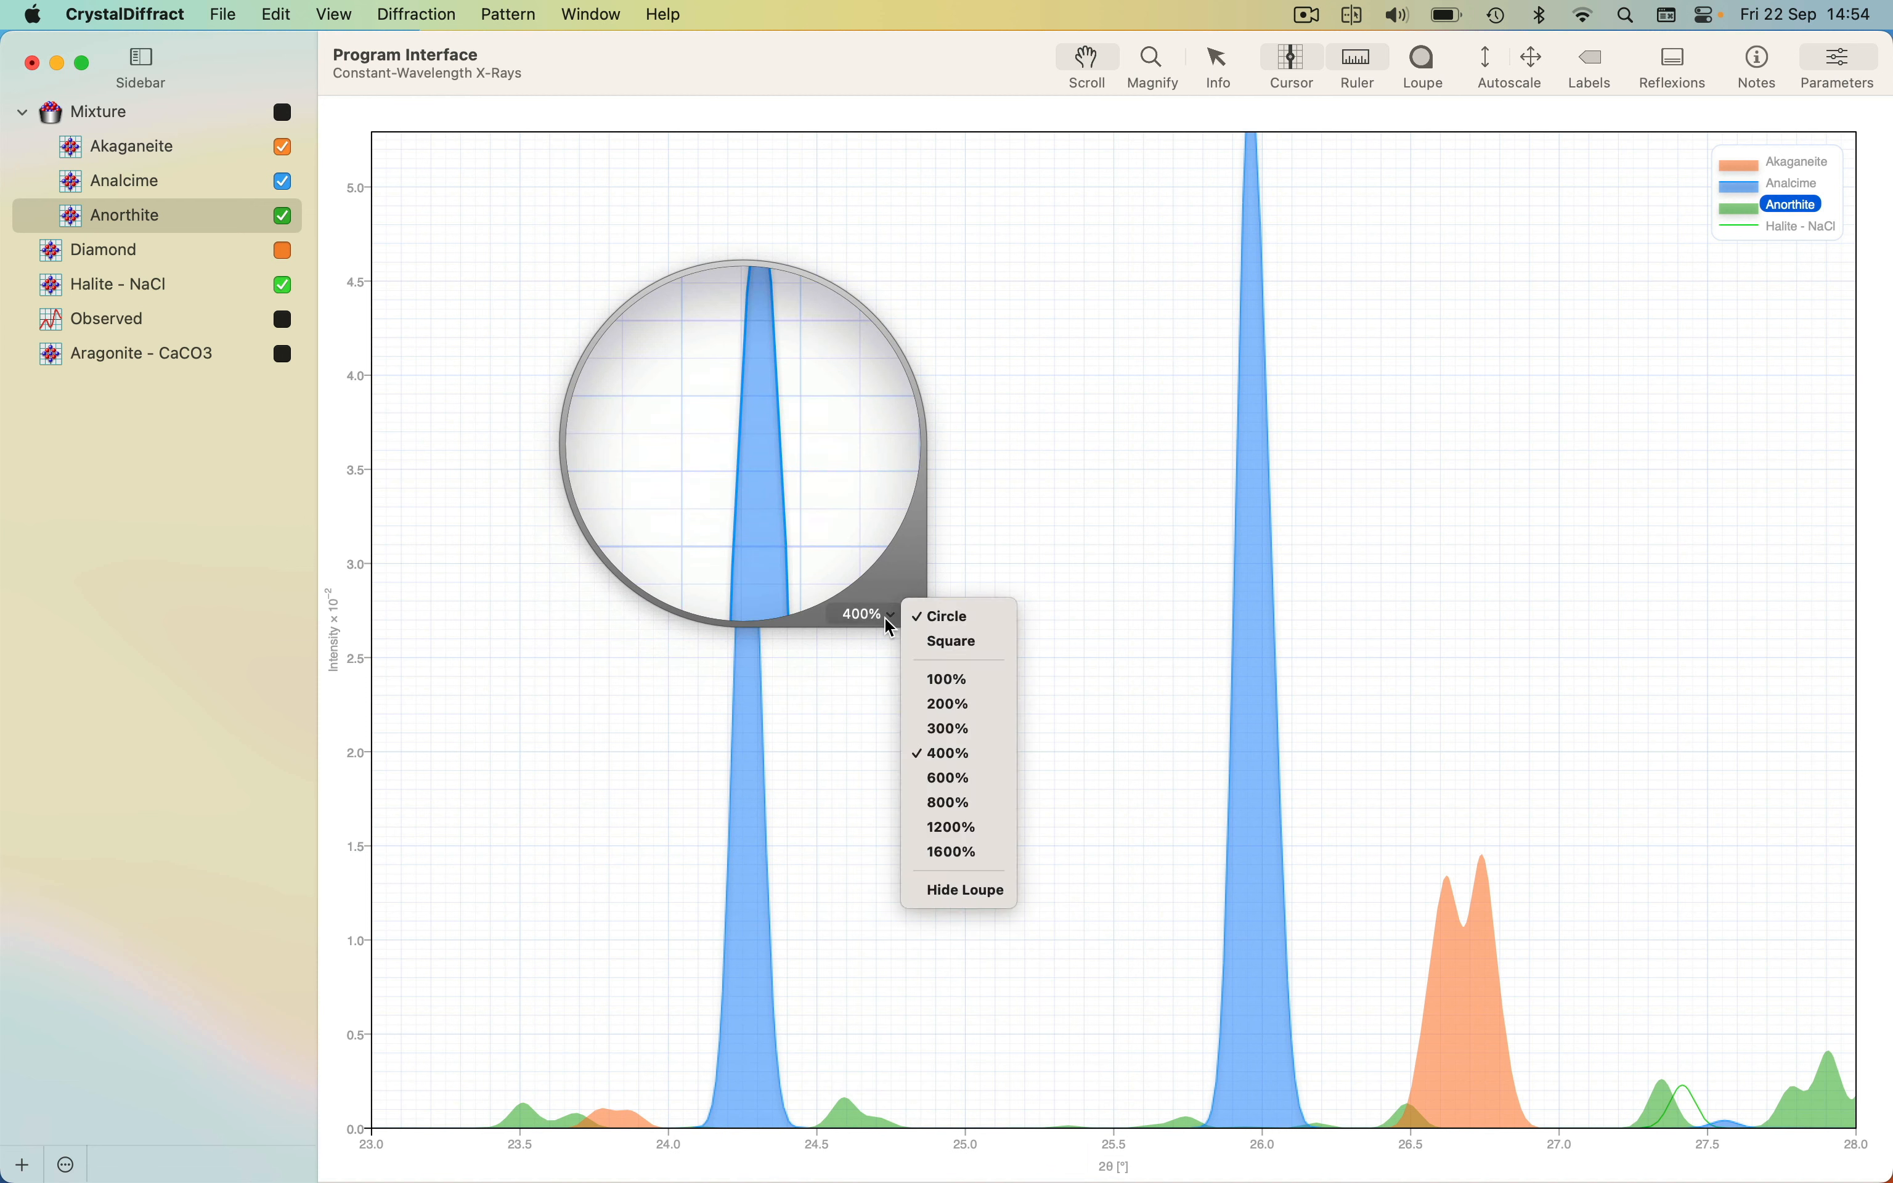
click(909, 548)
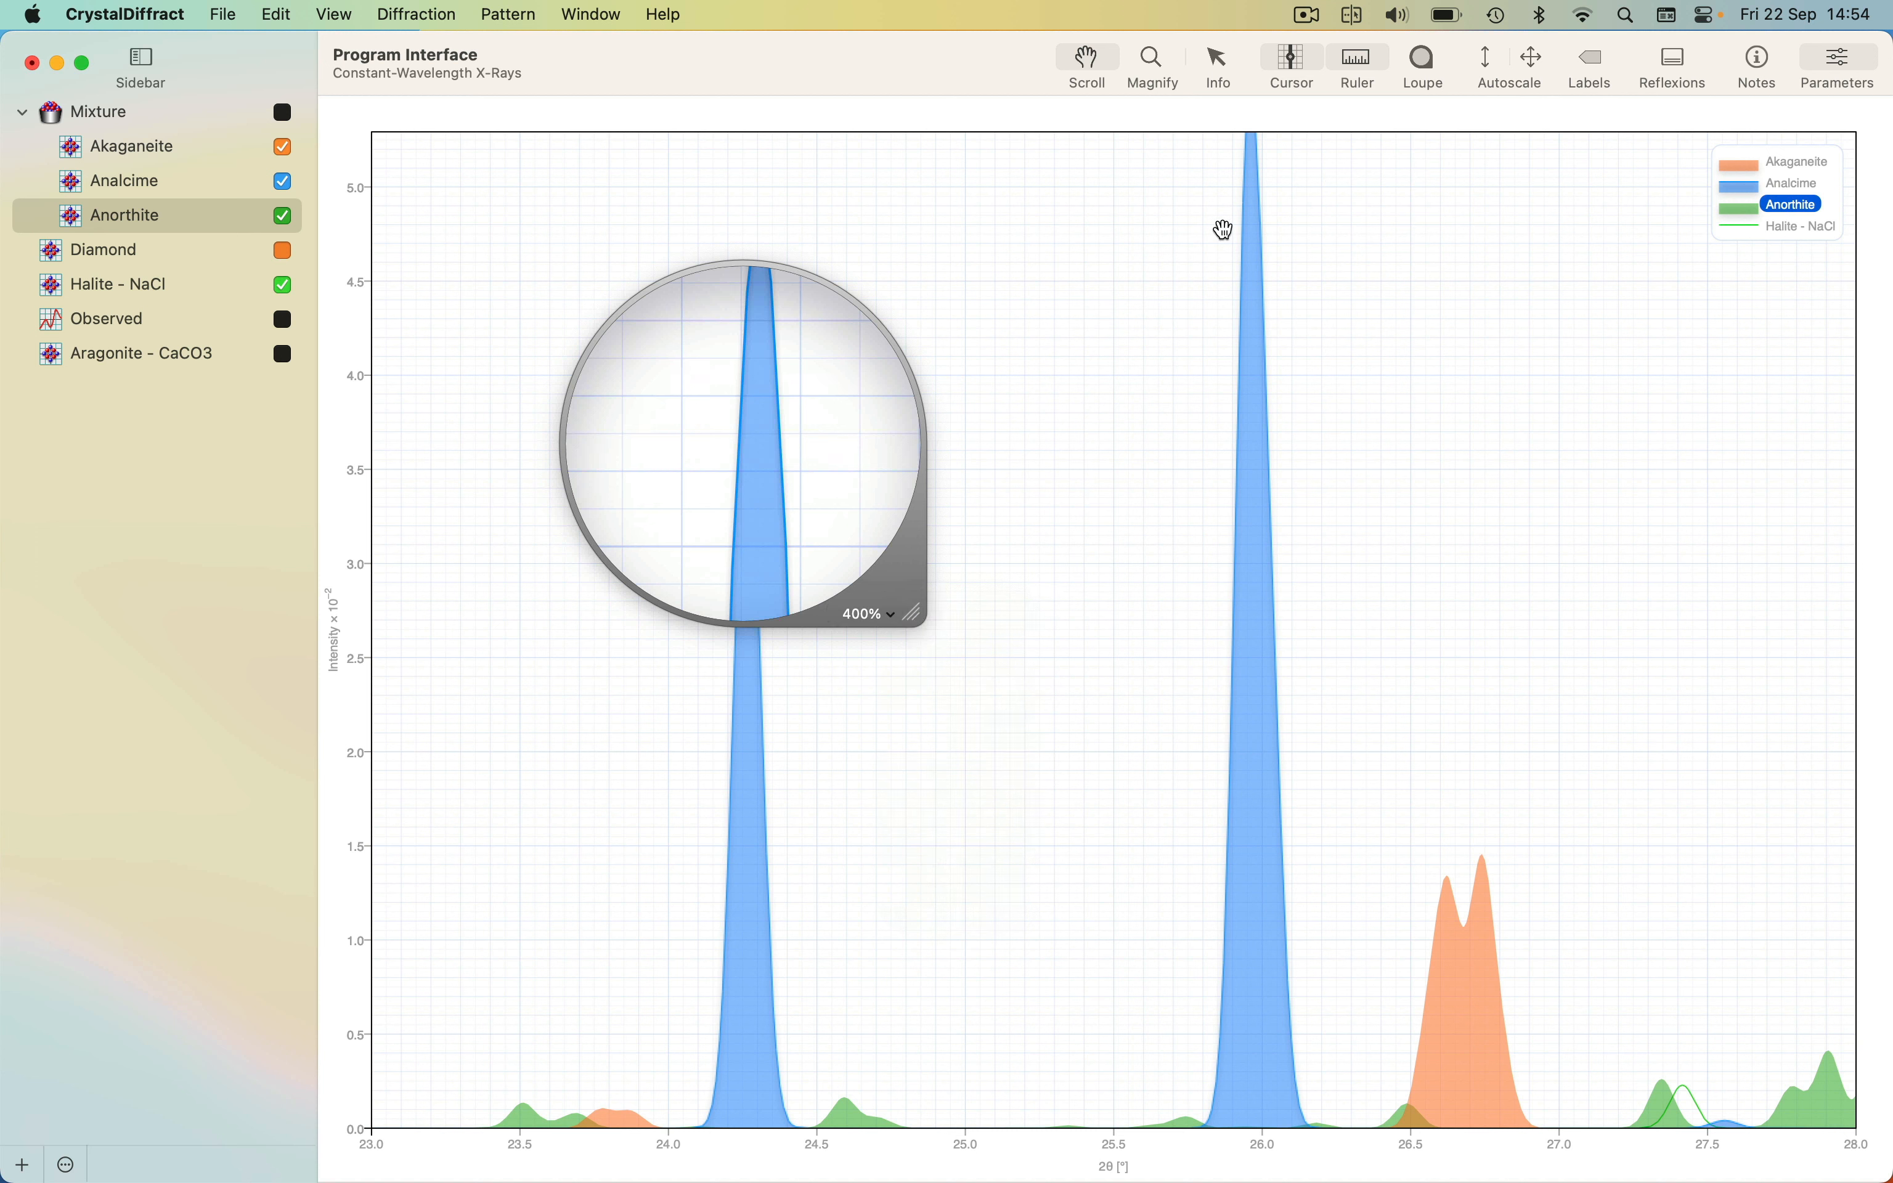
click(1436, 61)
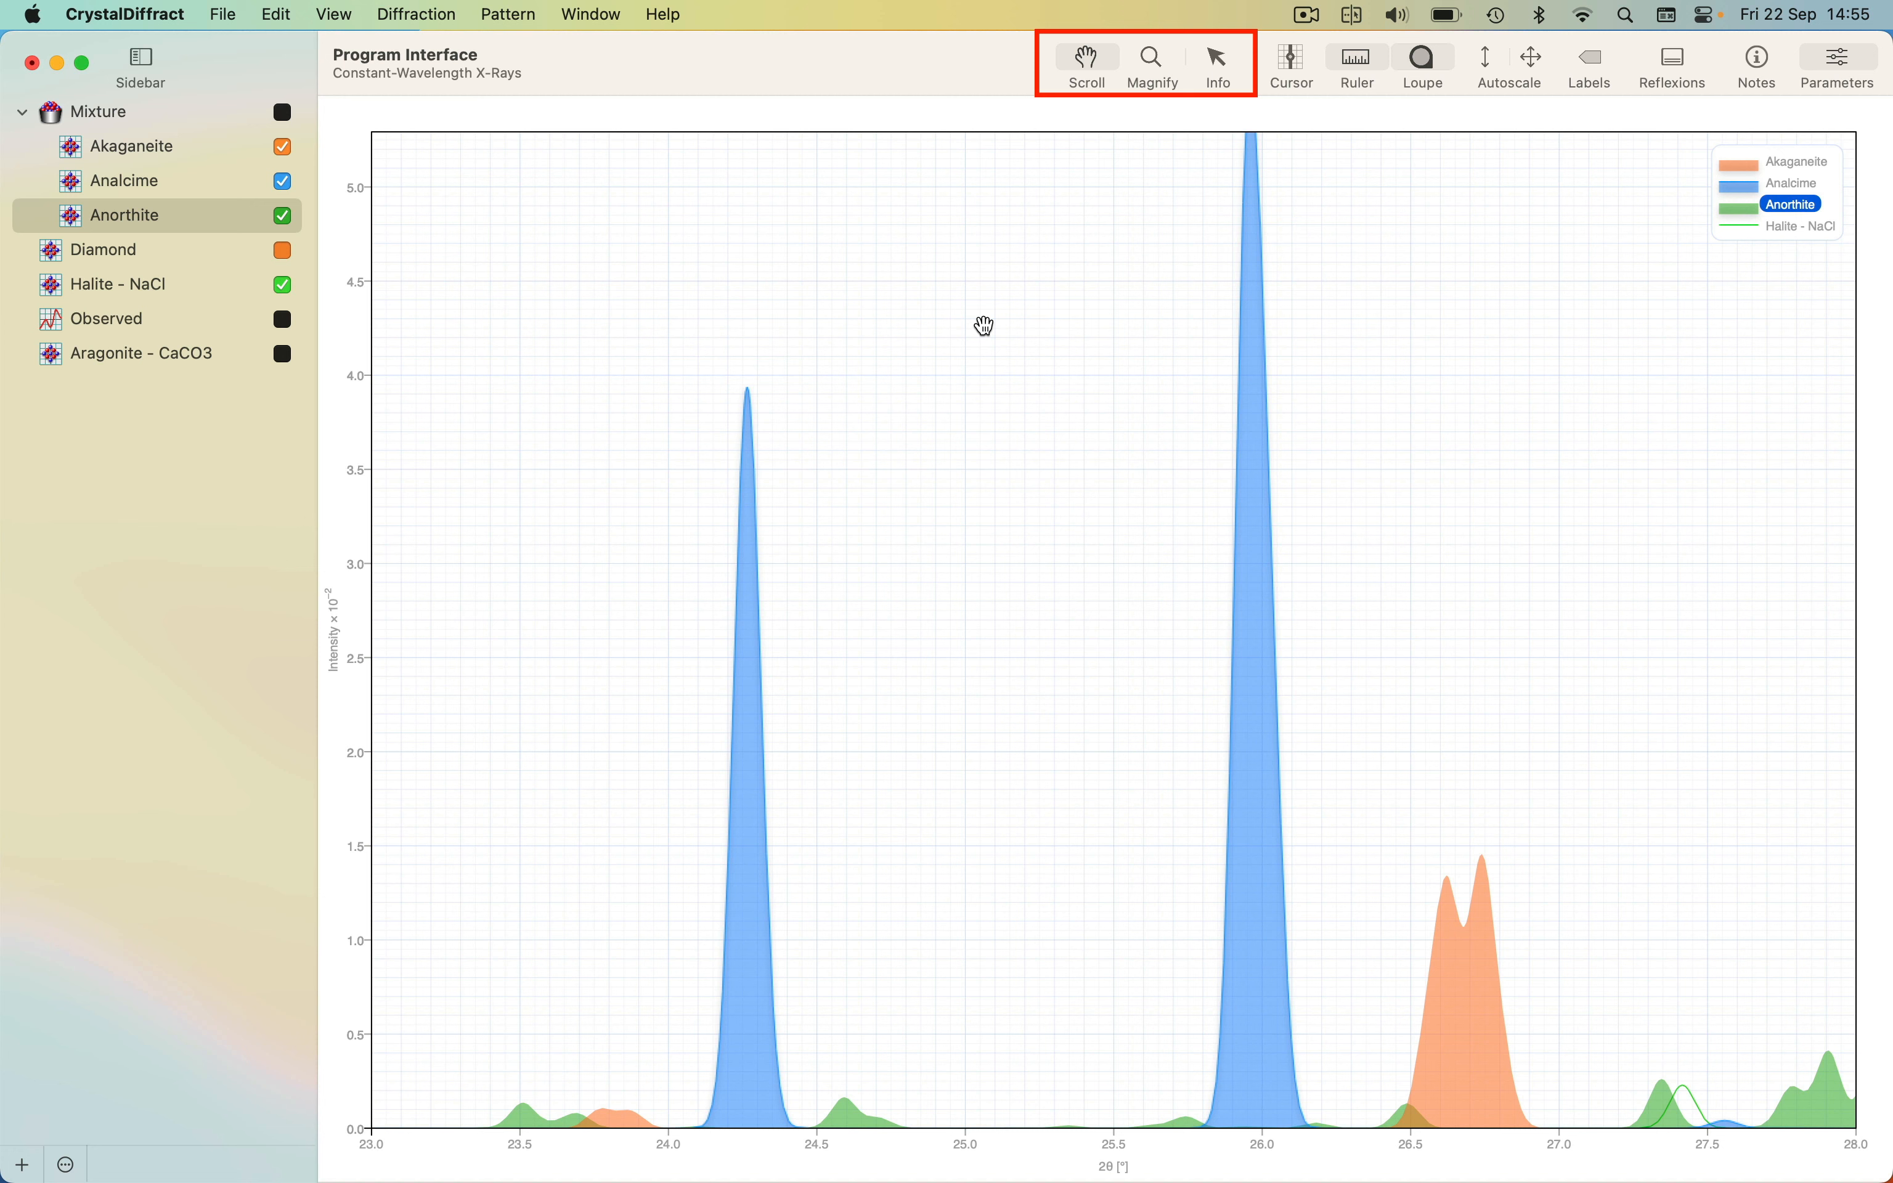
Use the Scroll tool to pan the graph along 2θ and rescale its intensity, ending at about 23.2–28.2° 2θ
click(1091, 69)
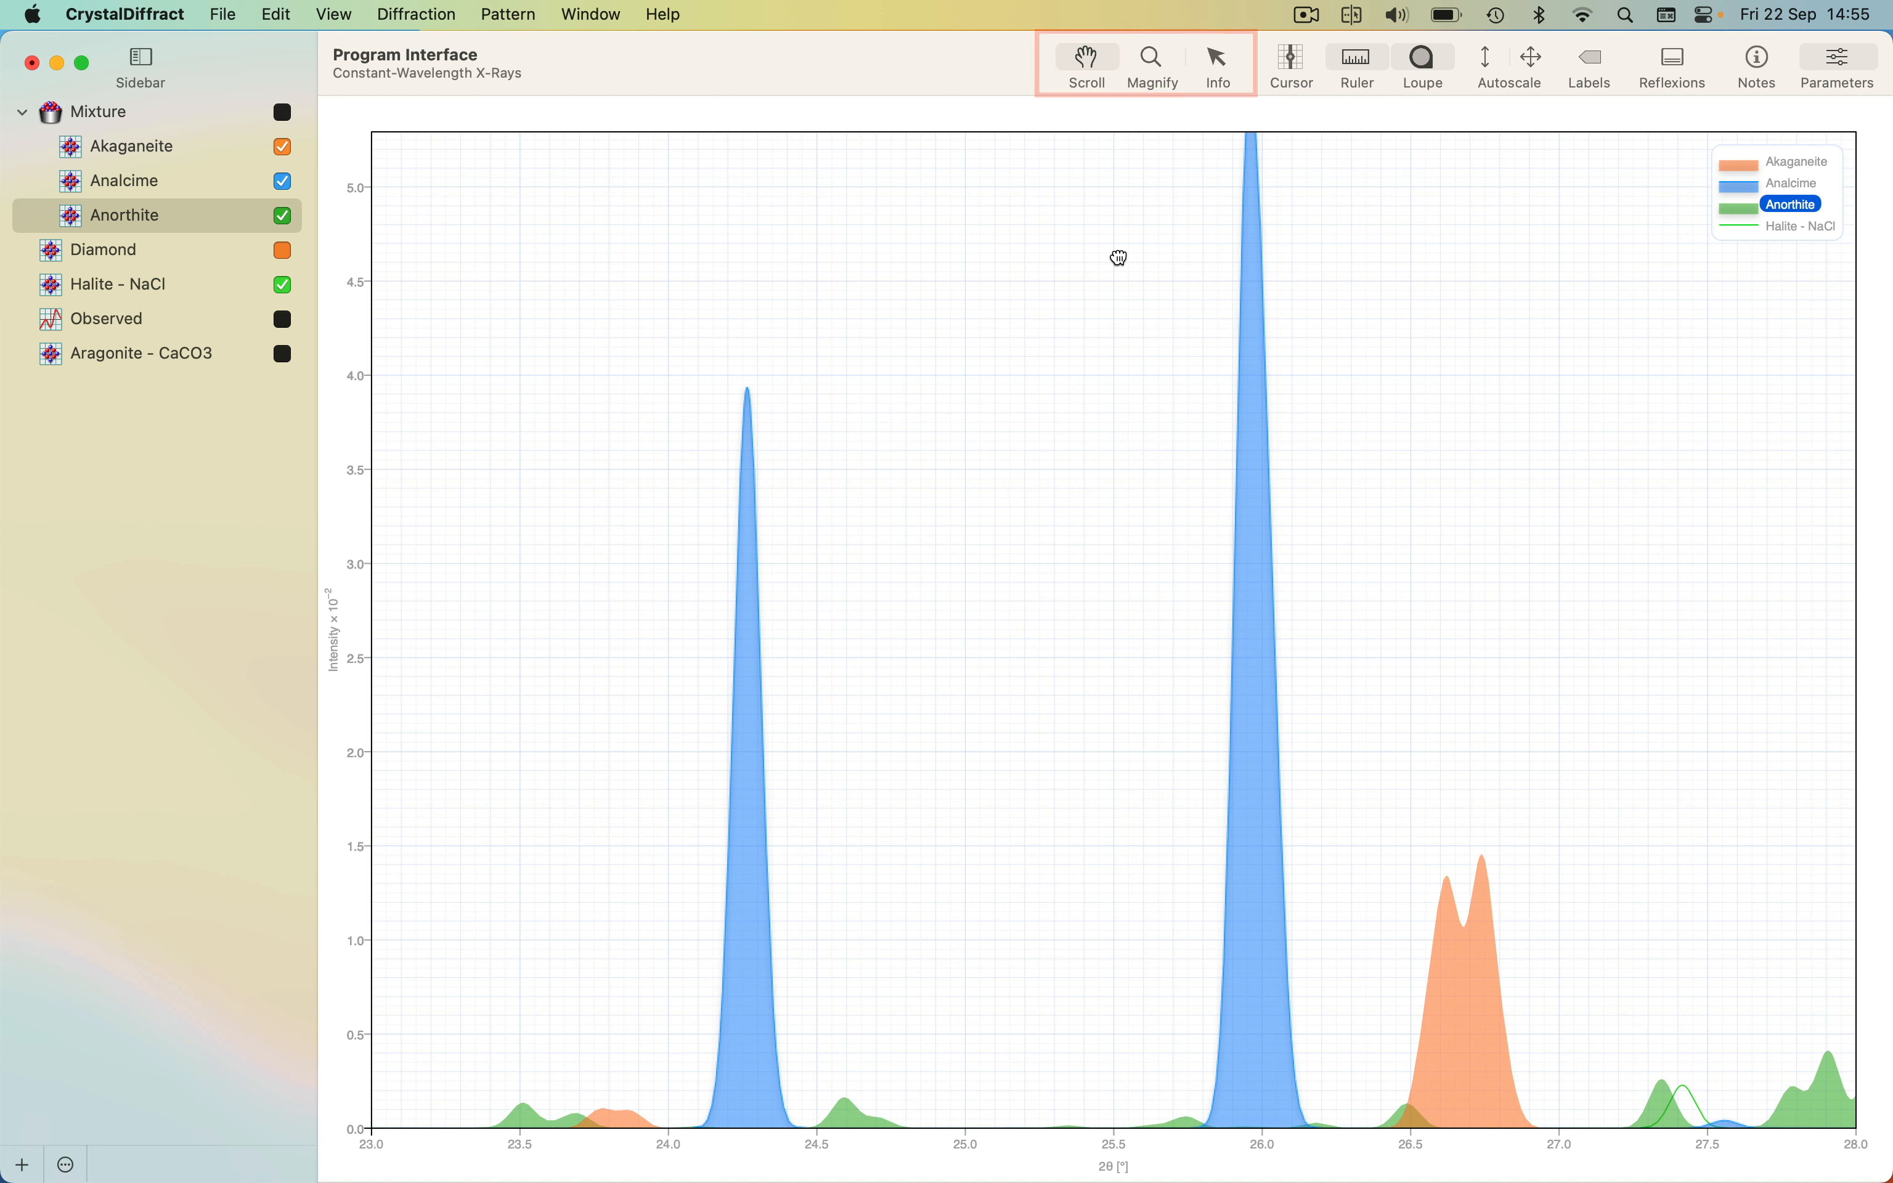
mouse_move(1111, 255)
mouse_down()
mouse_move(870, 245)
mouse_move(1042, 262)
mouse_move(1280, 325)
mouse_up()
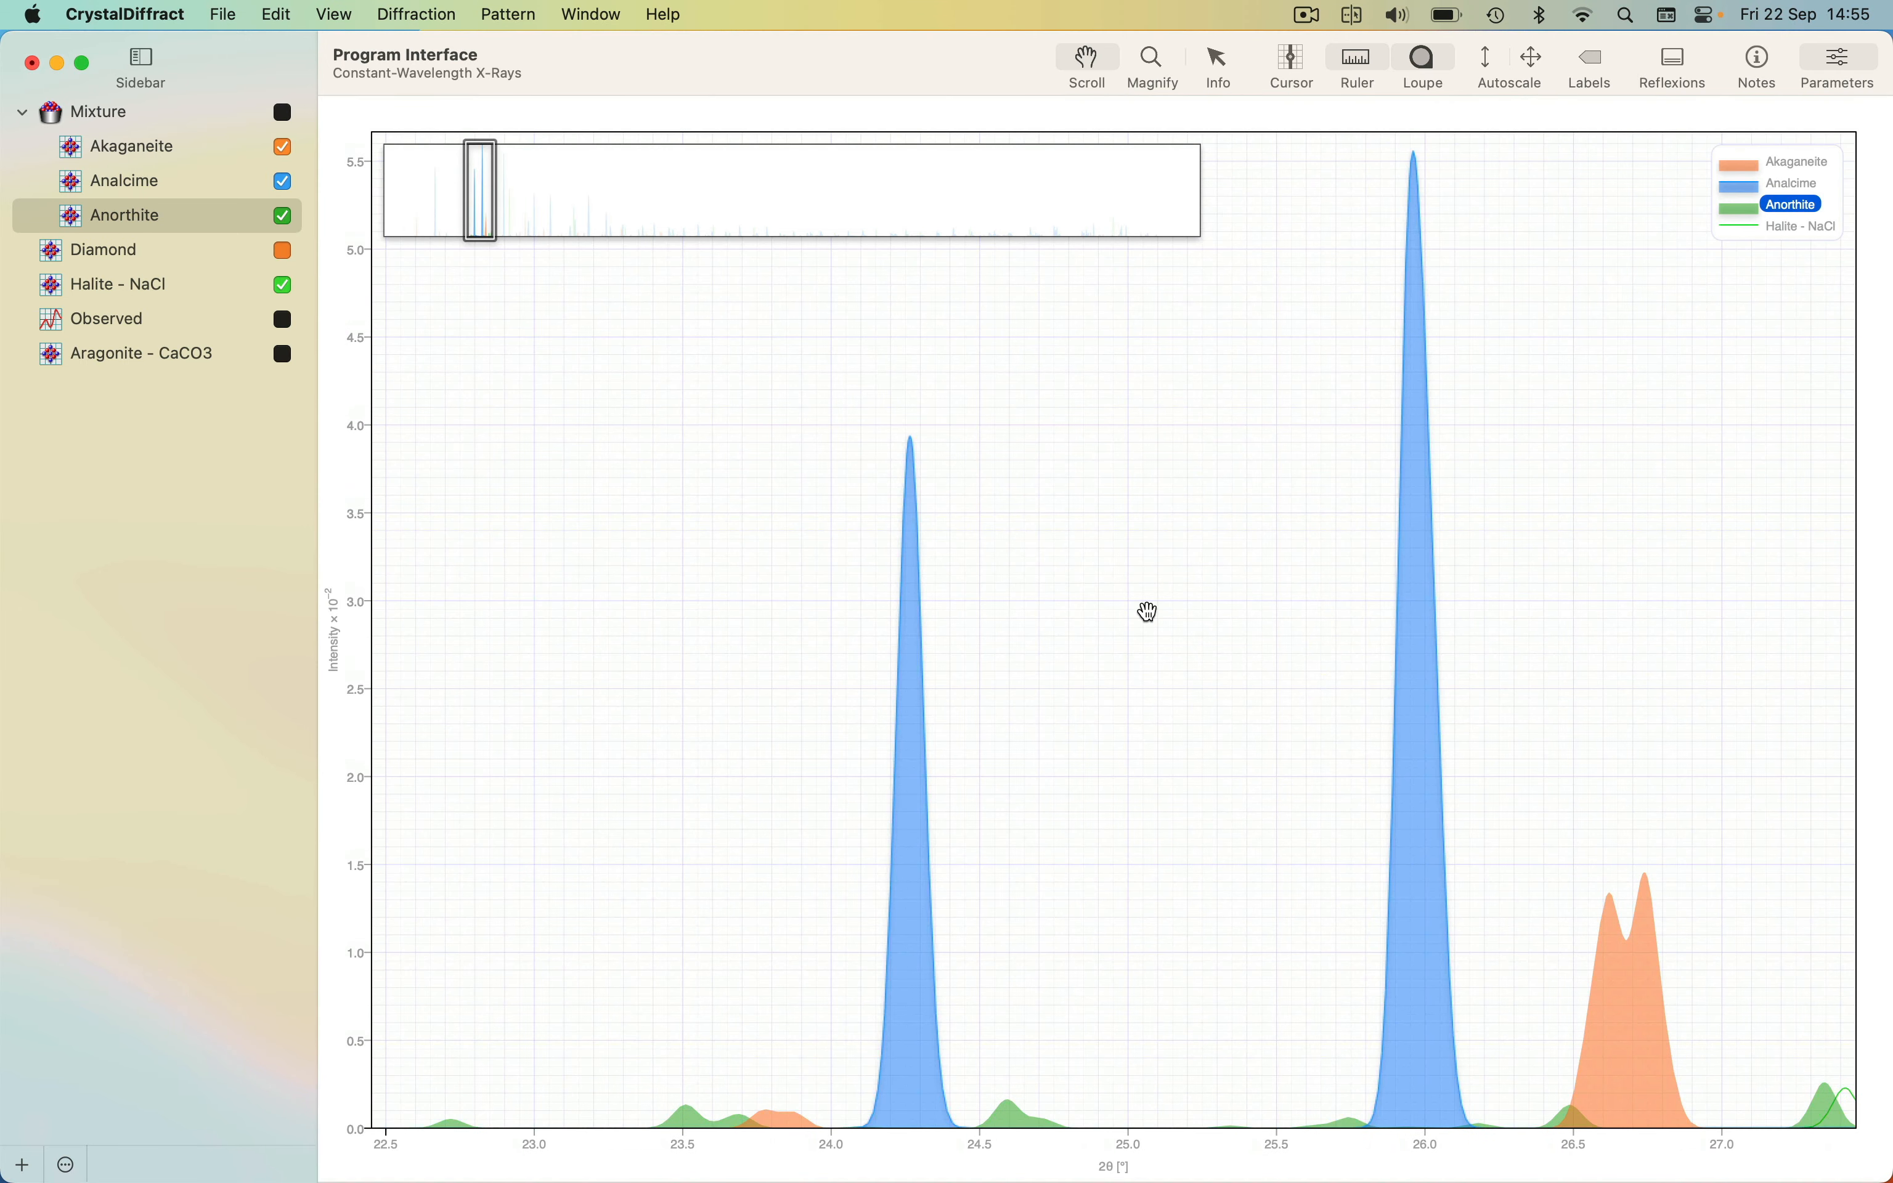
drag(1124, 711, 1124, 320)
drag(1114, 404, 909, 627)
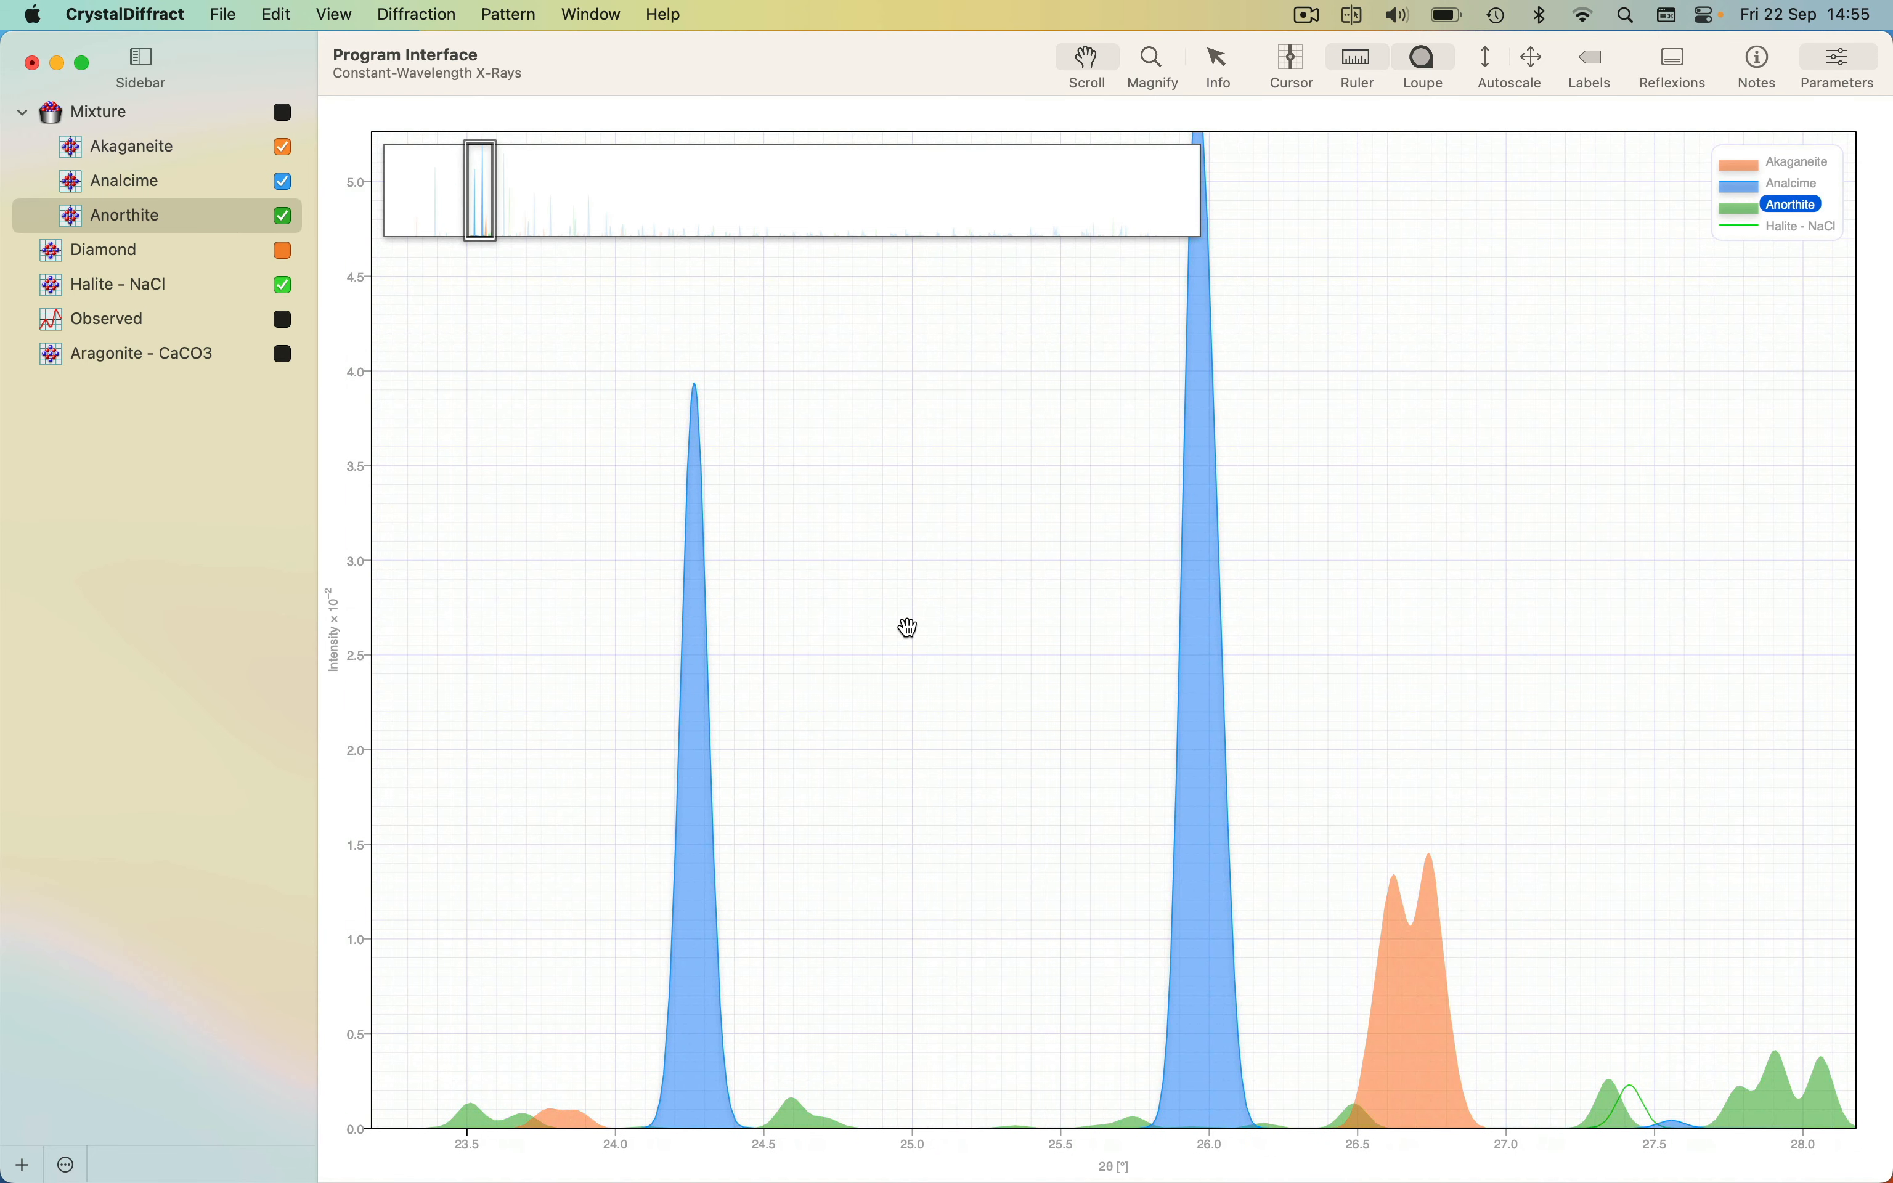
Use the Magnify tool to zoom in and out, and enlarge the region of about 26.4–28.7° 2θ below 1.6 × 10² intensity
click(1158, 60)
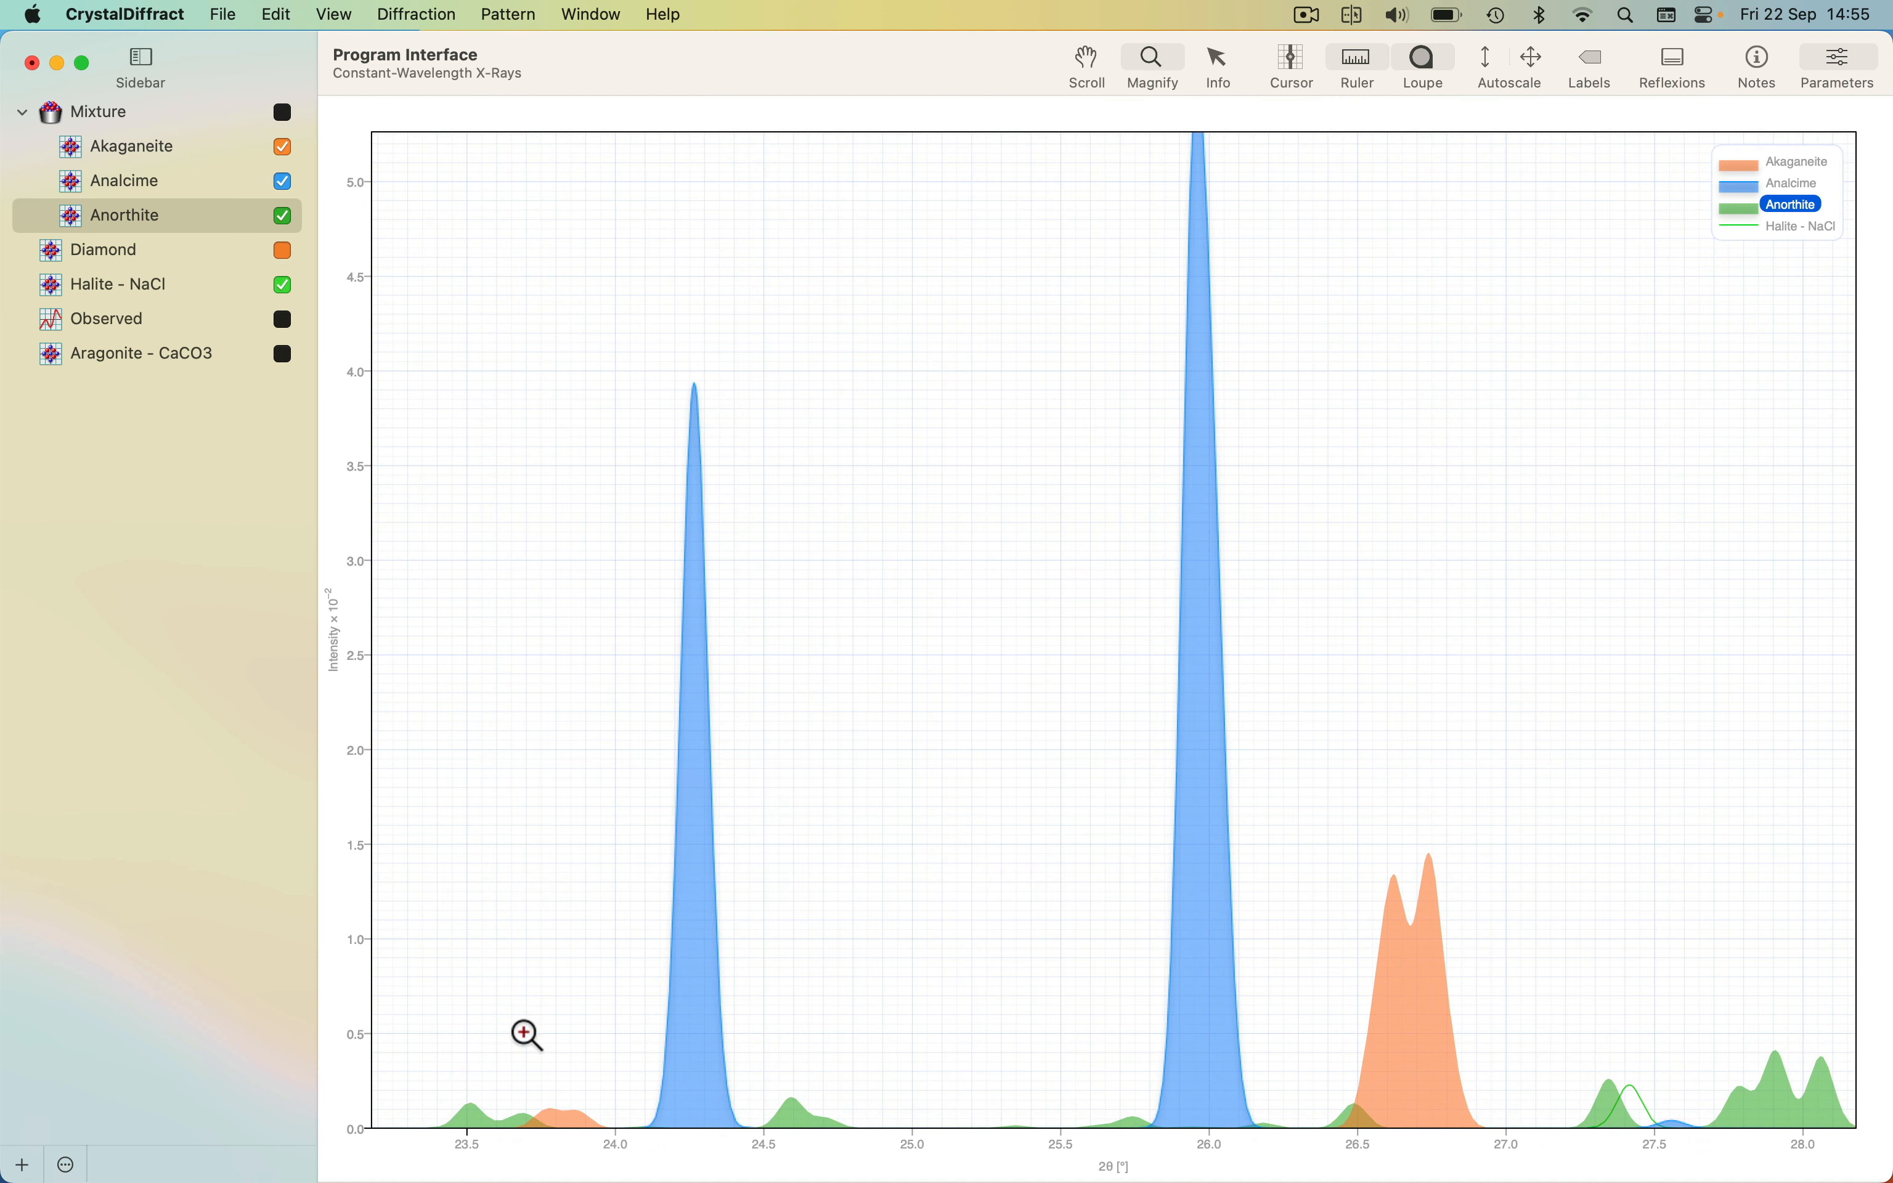
click(550, 1004)
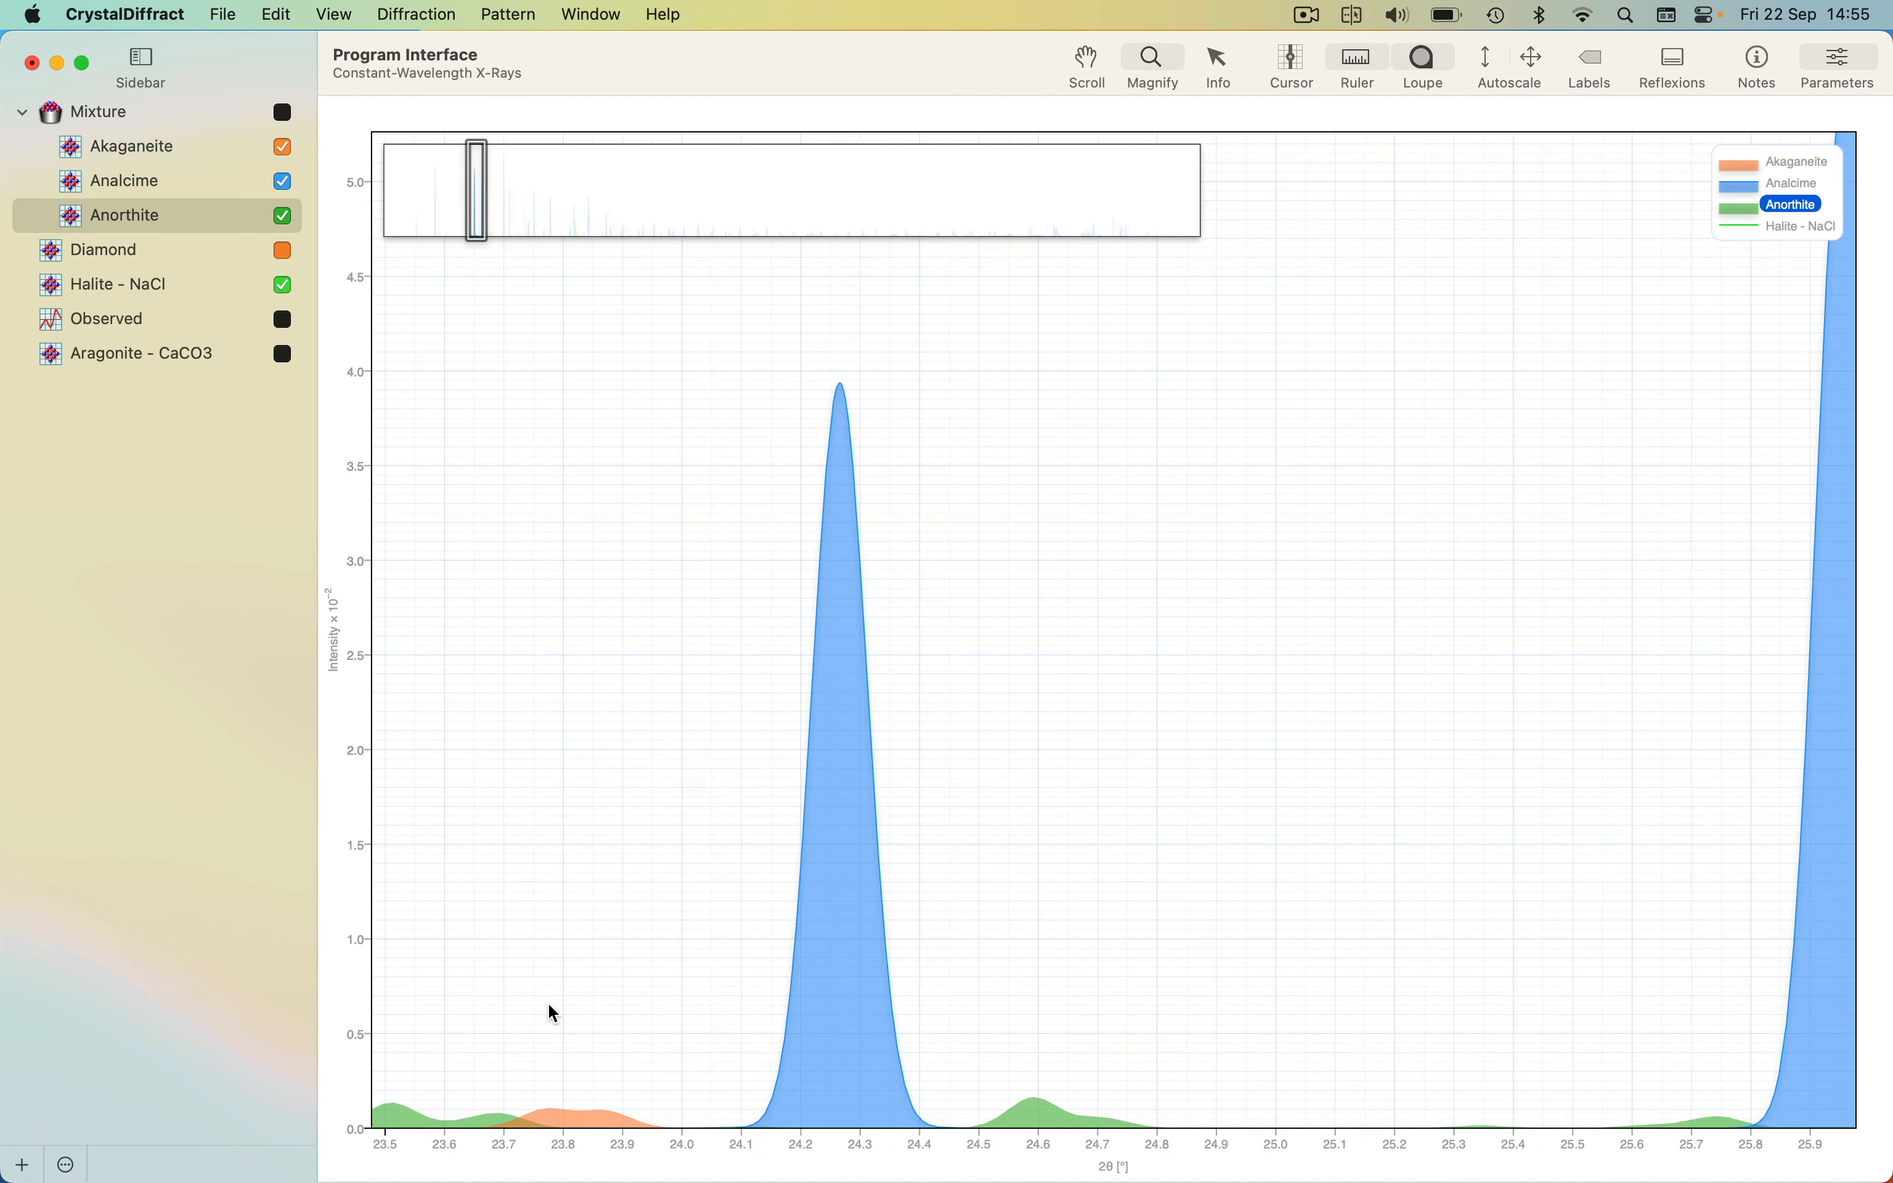
alt+click(577, 974)
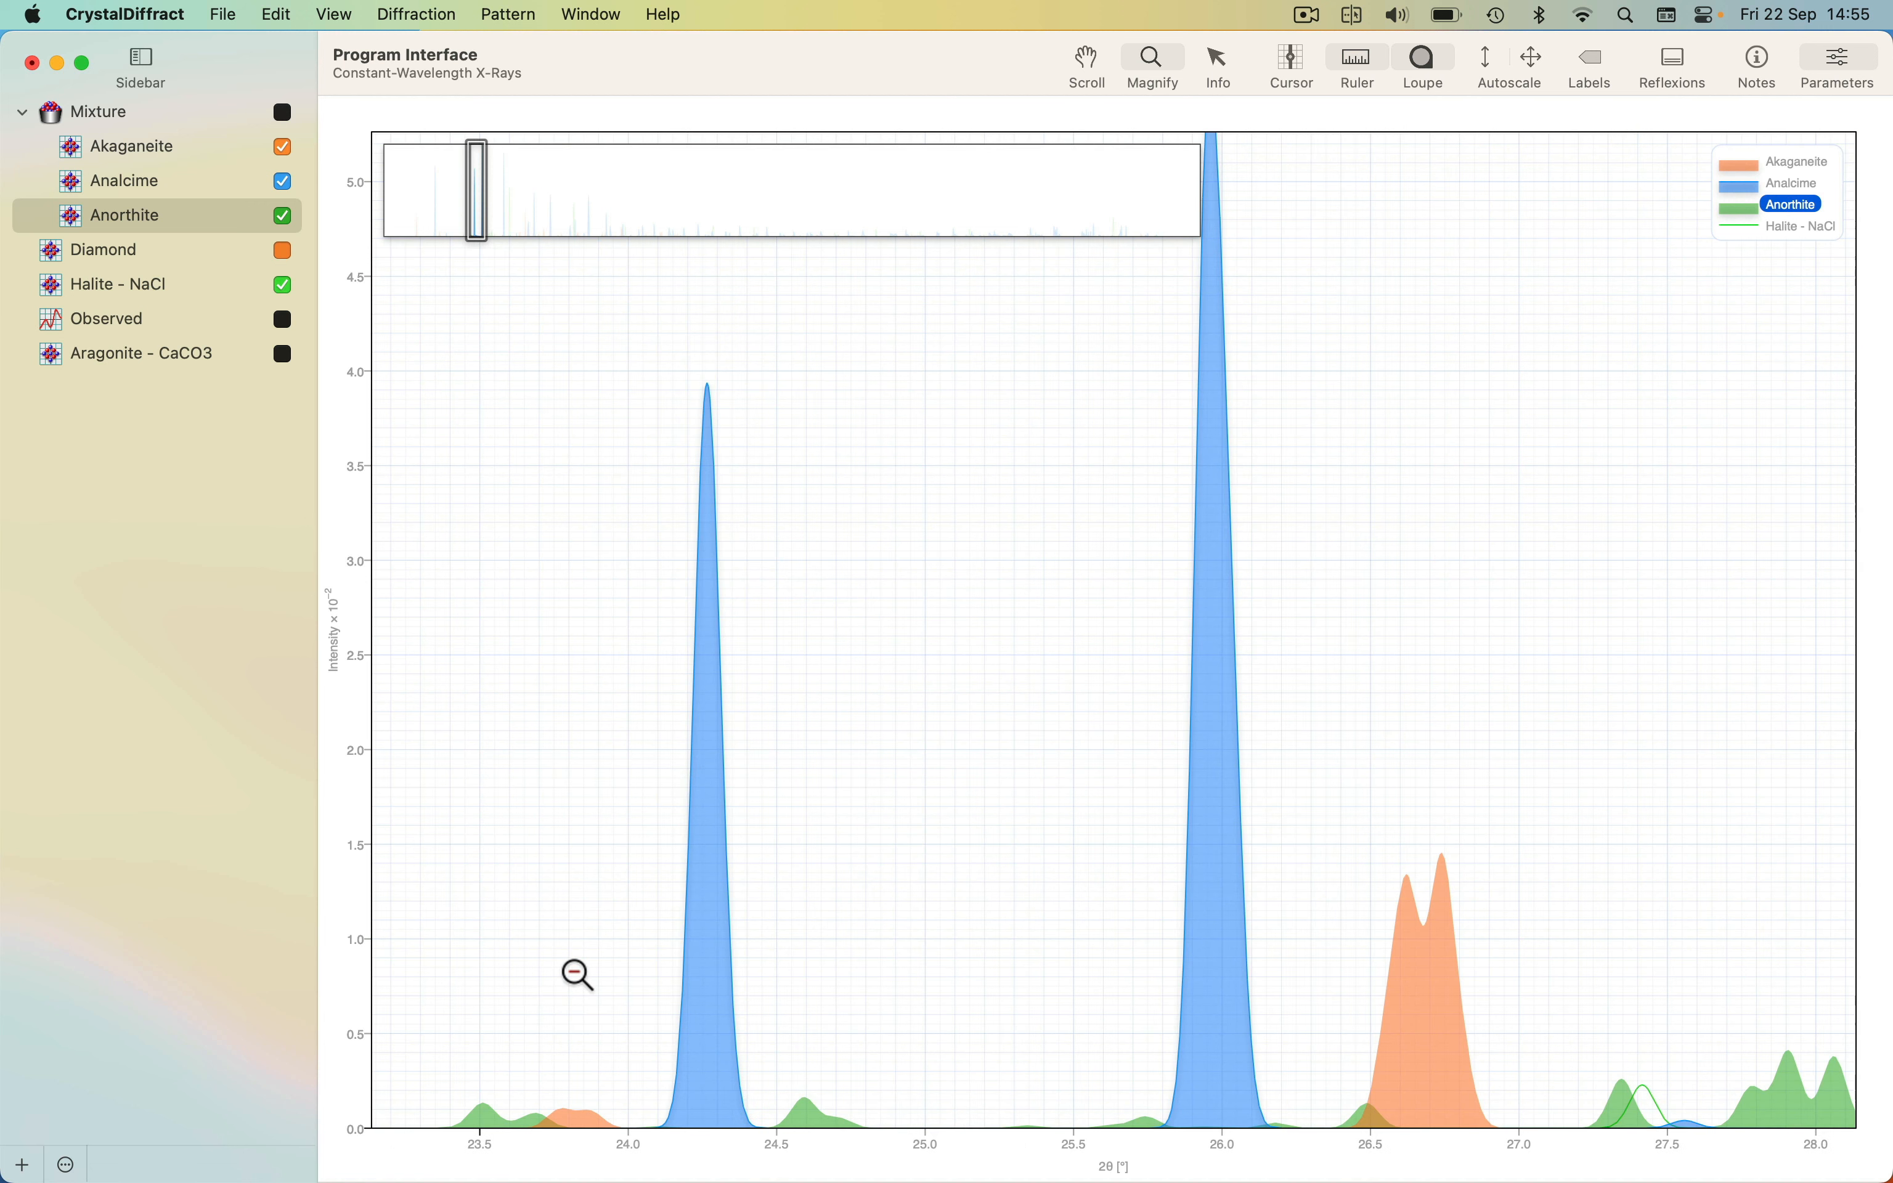
alt+click(577, 974)
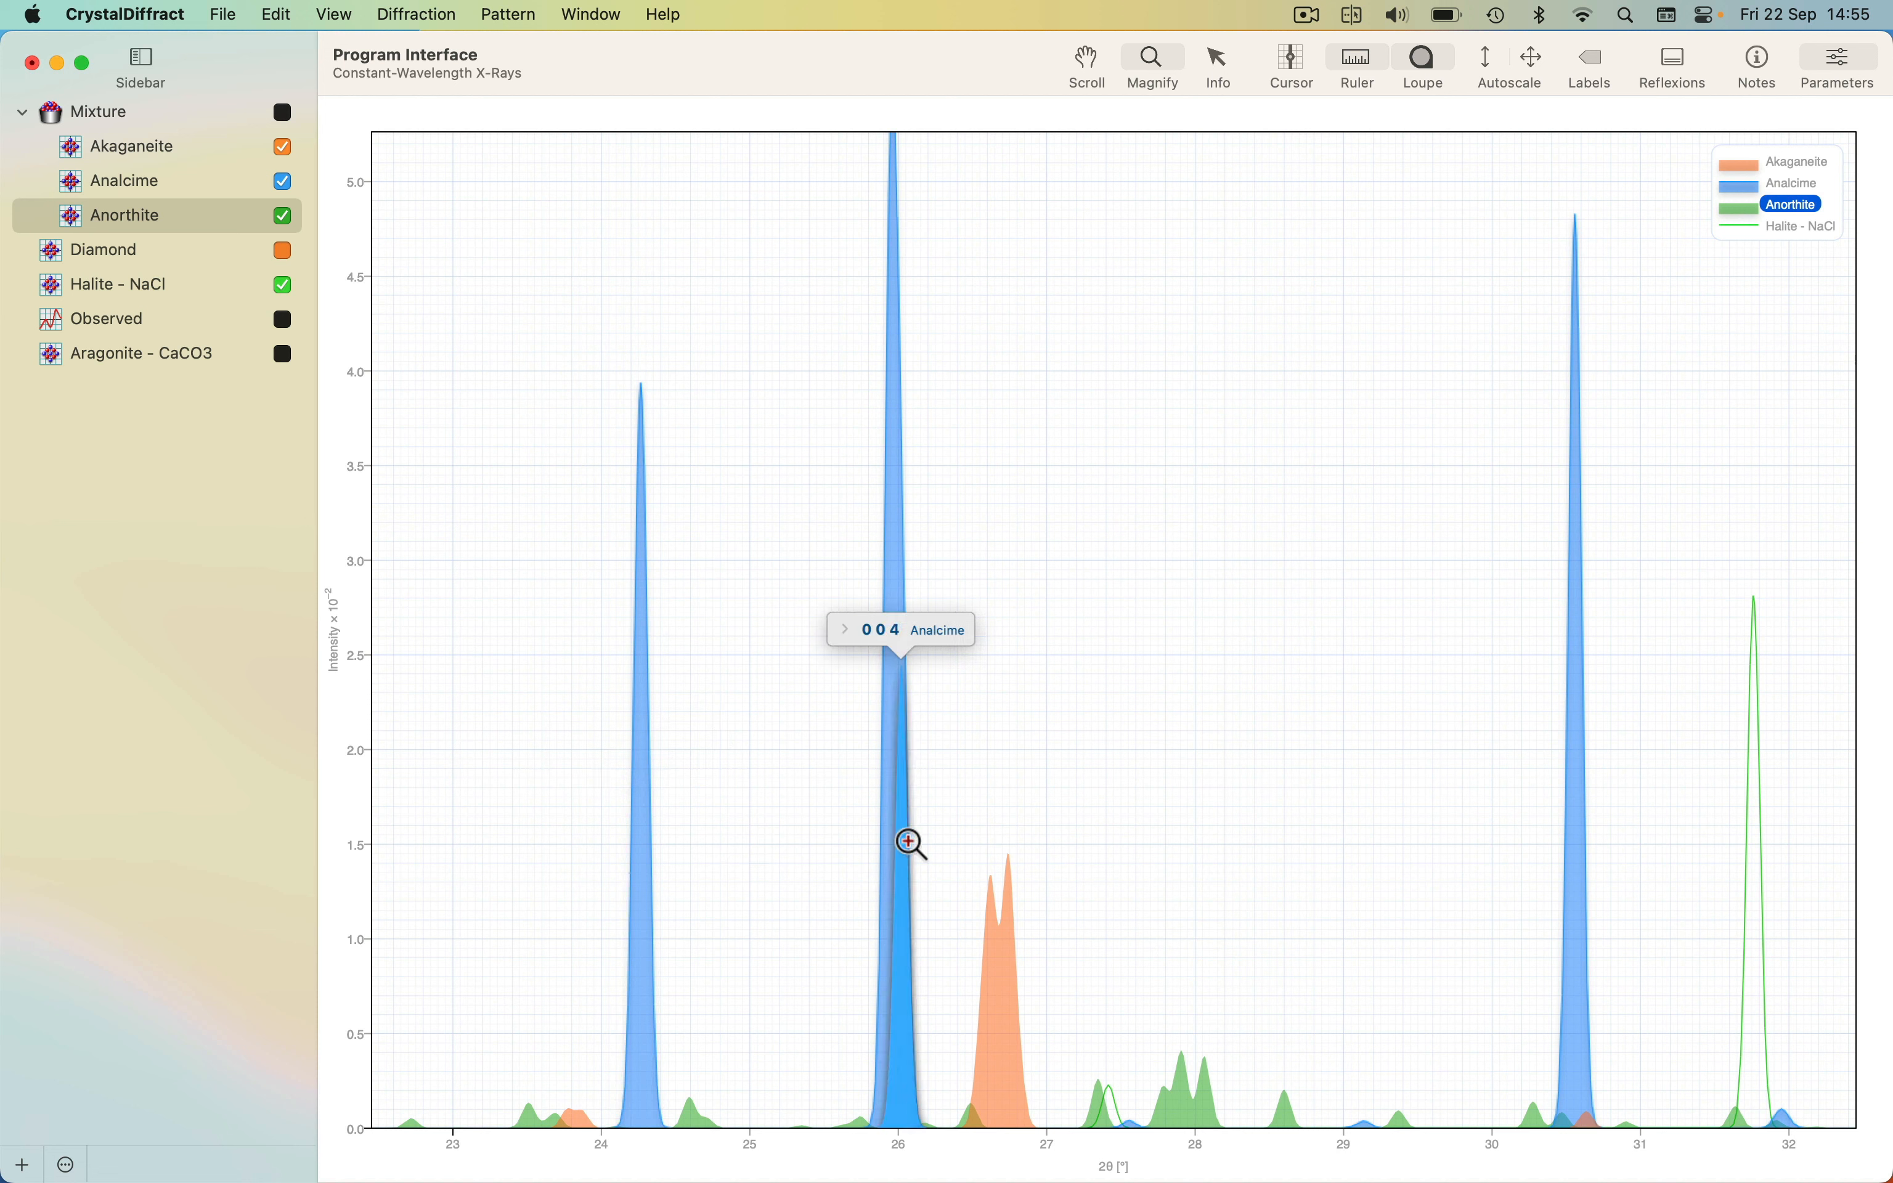
drag(950, 823, 1306, 1127)
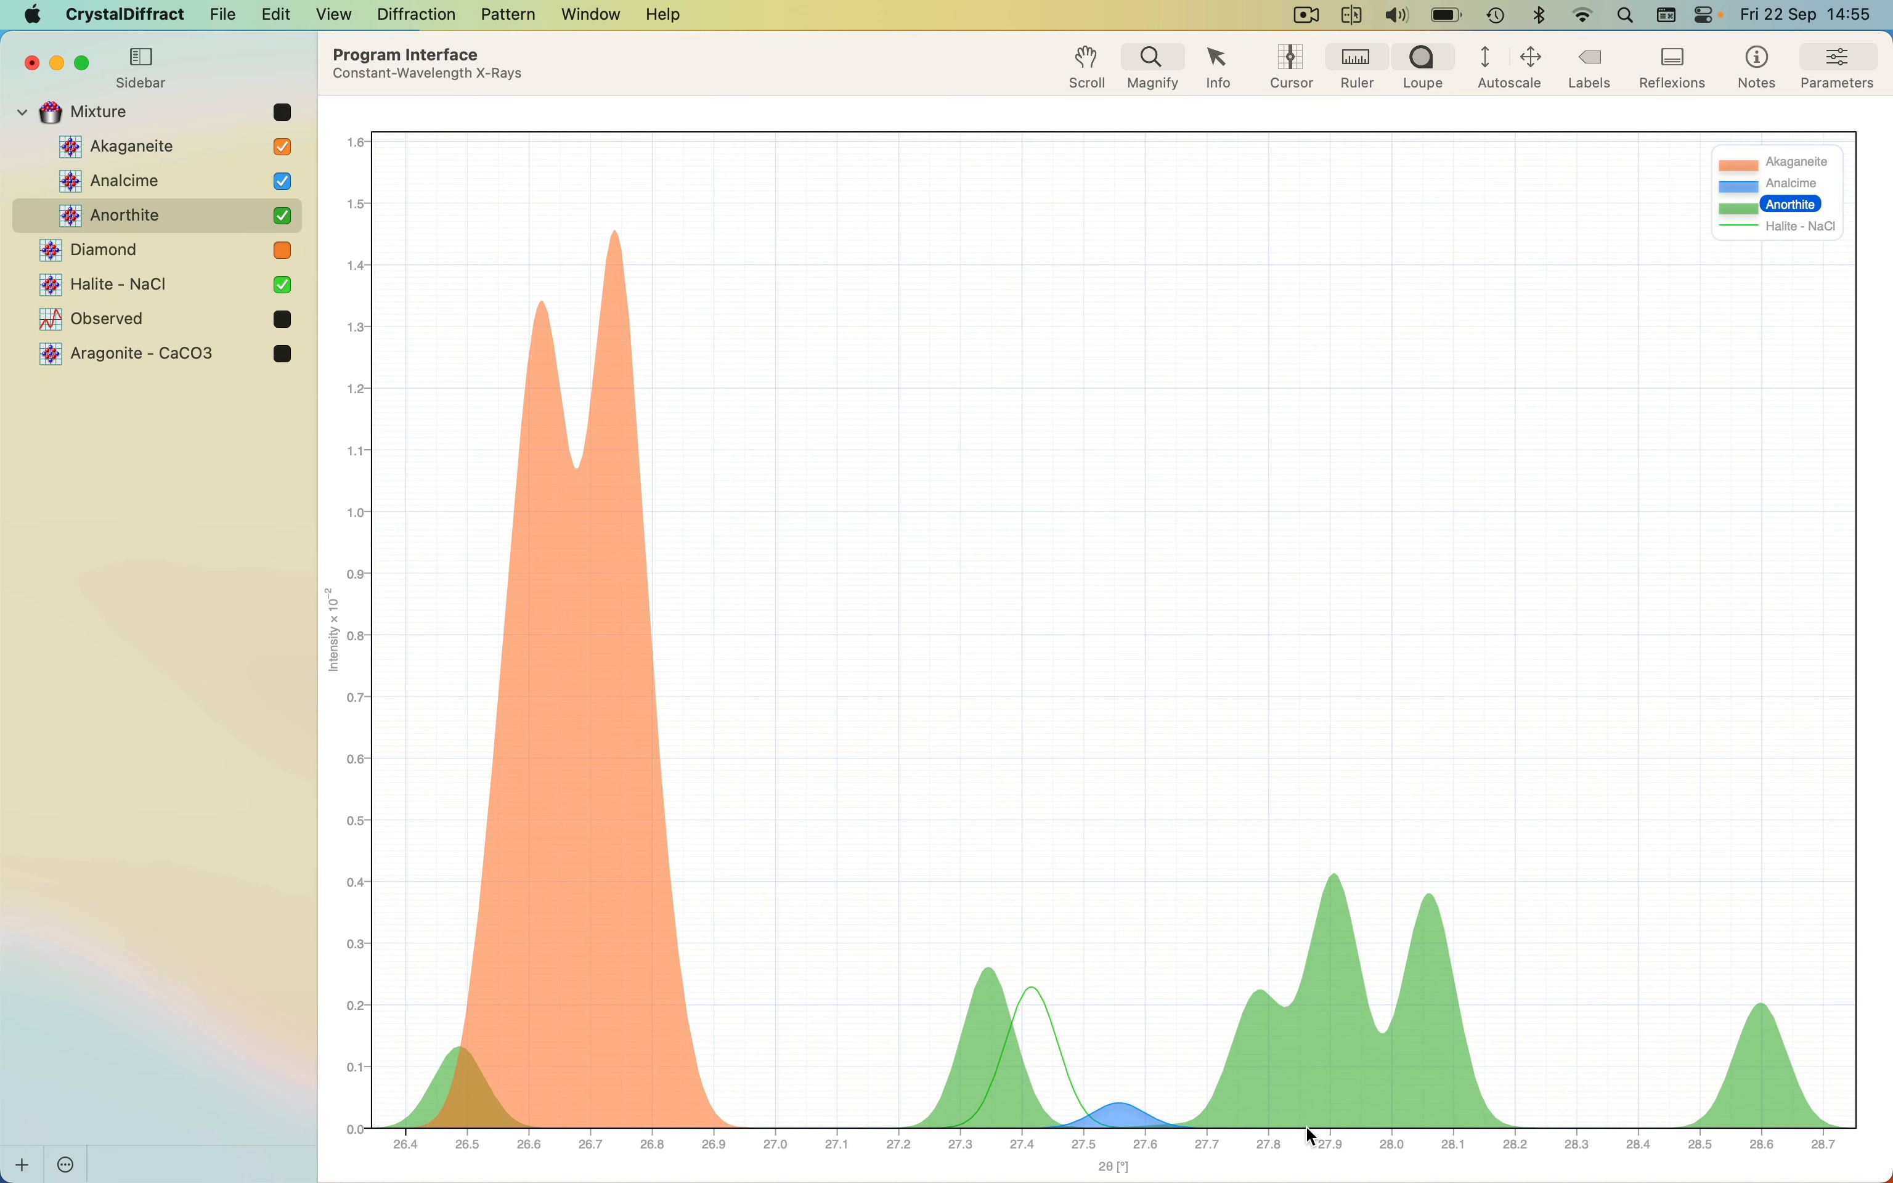
Read the d-spacing and pattern intensities at about 27.08° 2θ with the Info tool
click(1231, 60)
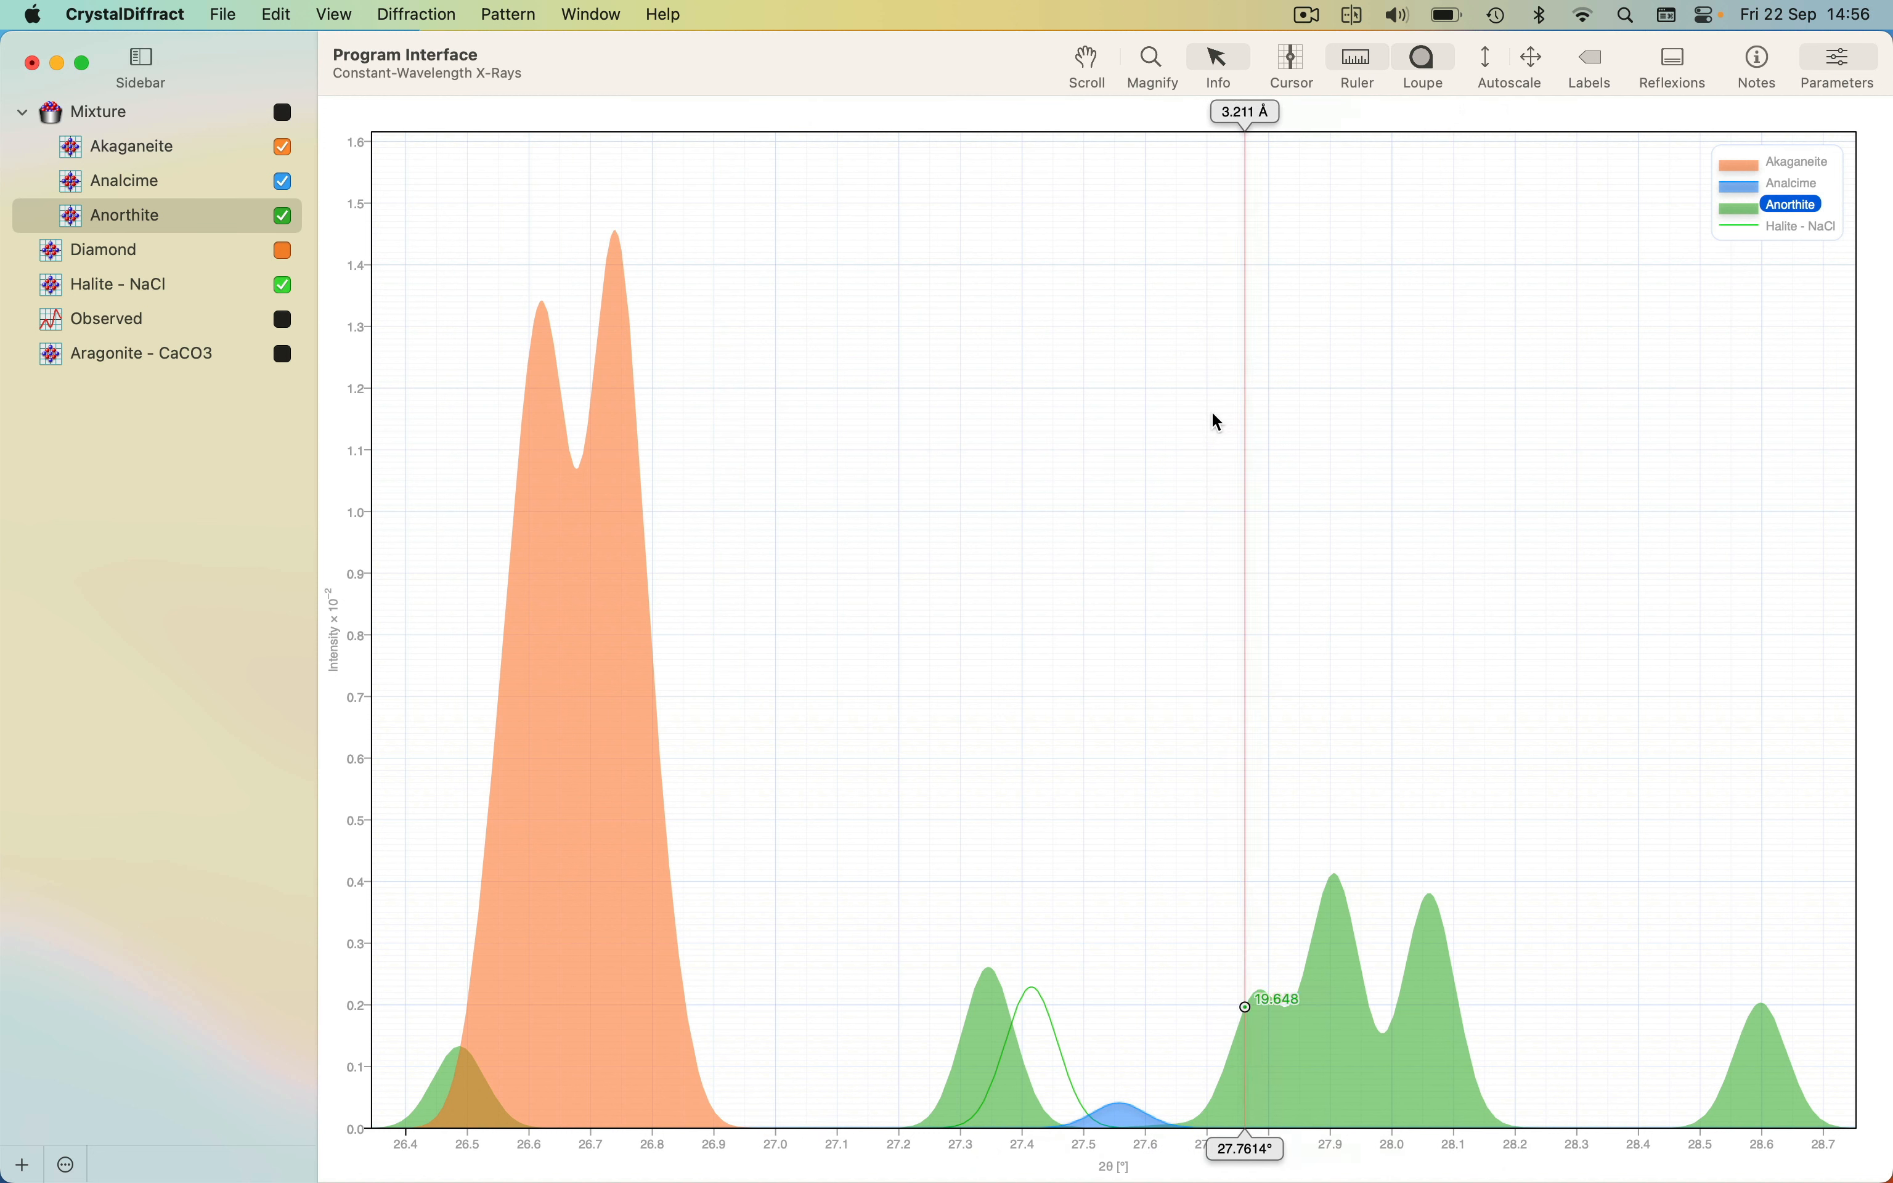
click(827, 405)
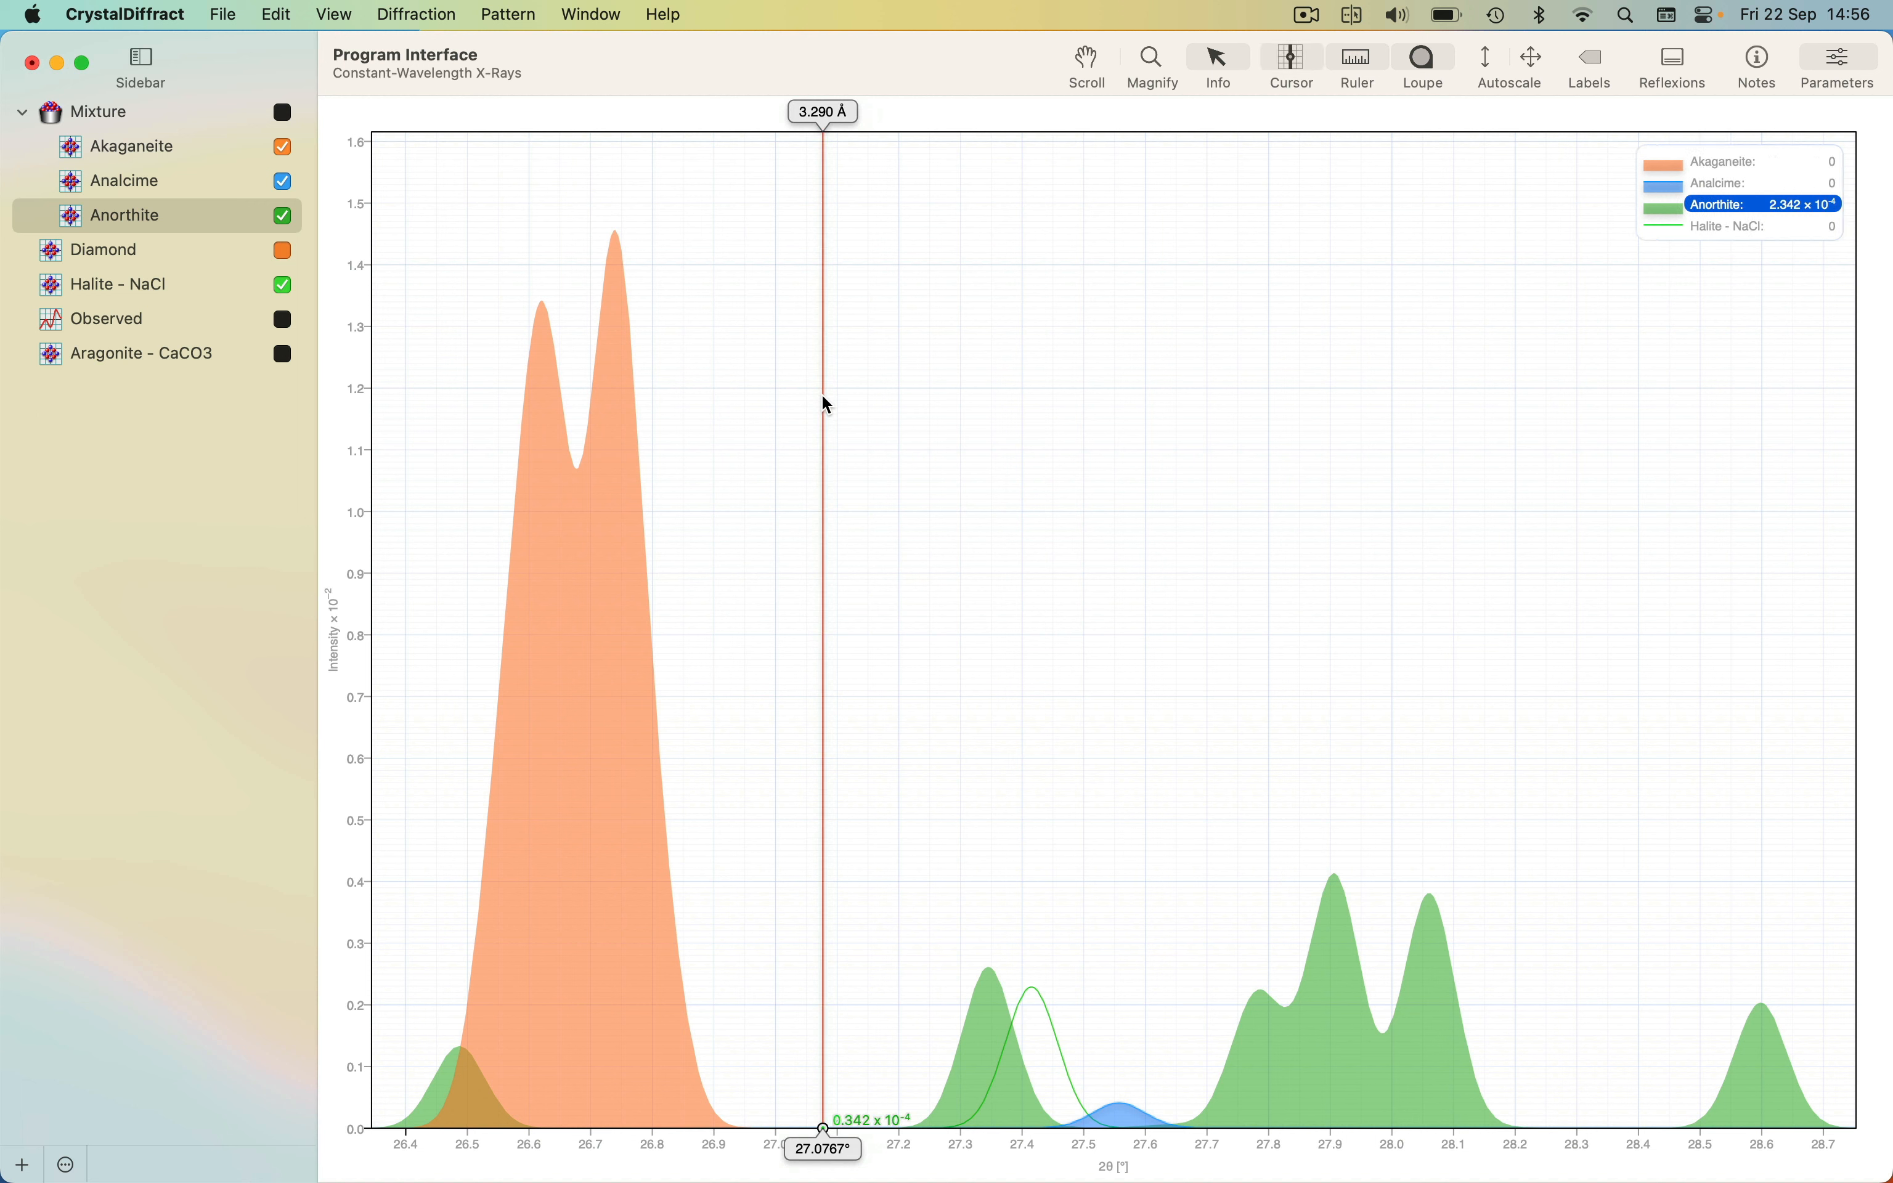
Measure the 2θ distance between about 27.05° and 28.30° with the Ruler, and hide the ruler
drag(824, 401, 1573, 454)
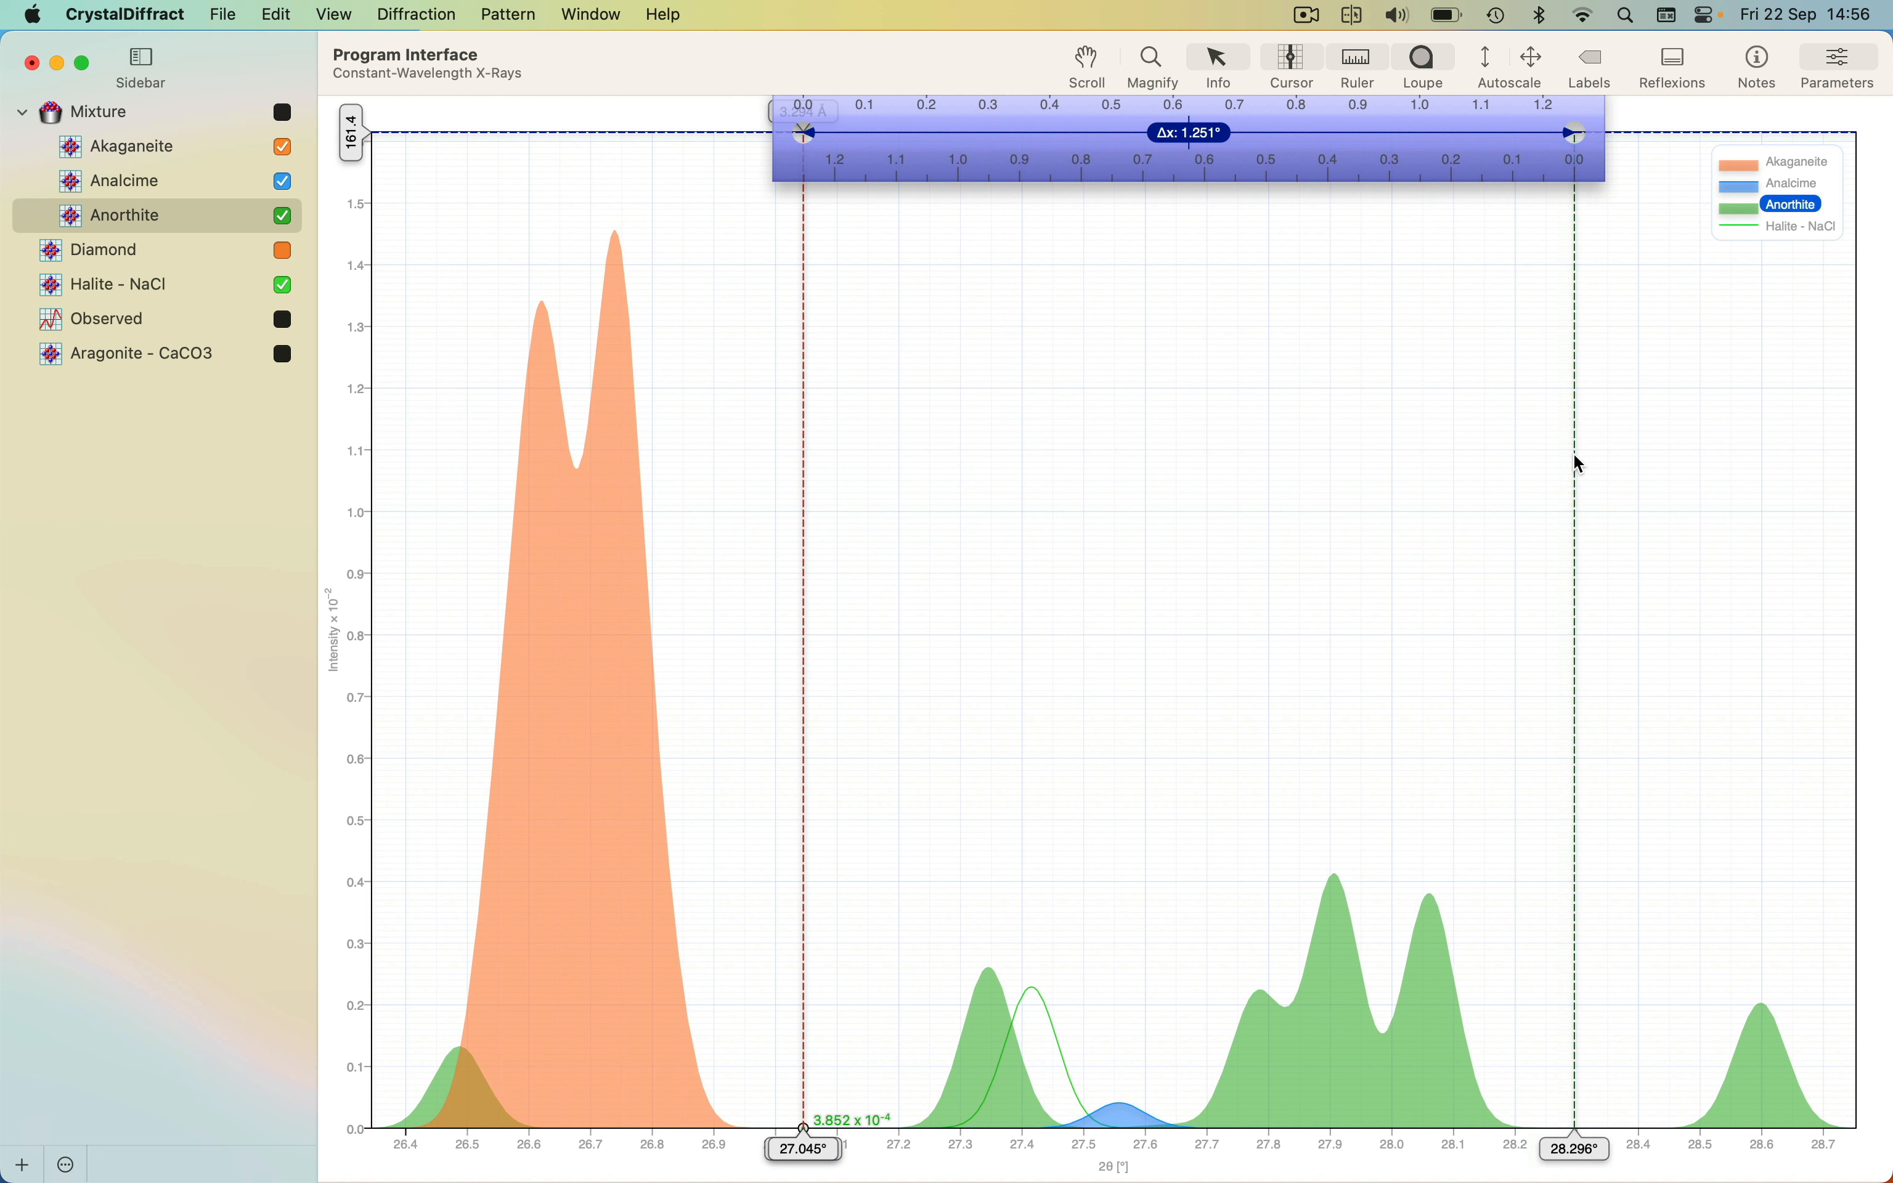
click(1361, 56)
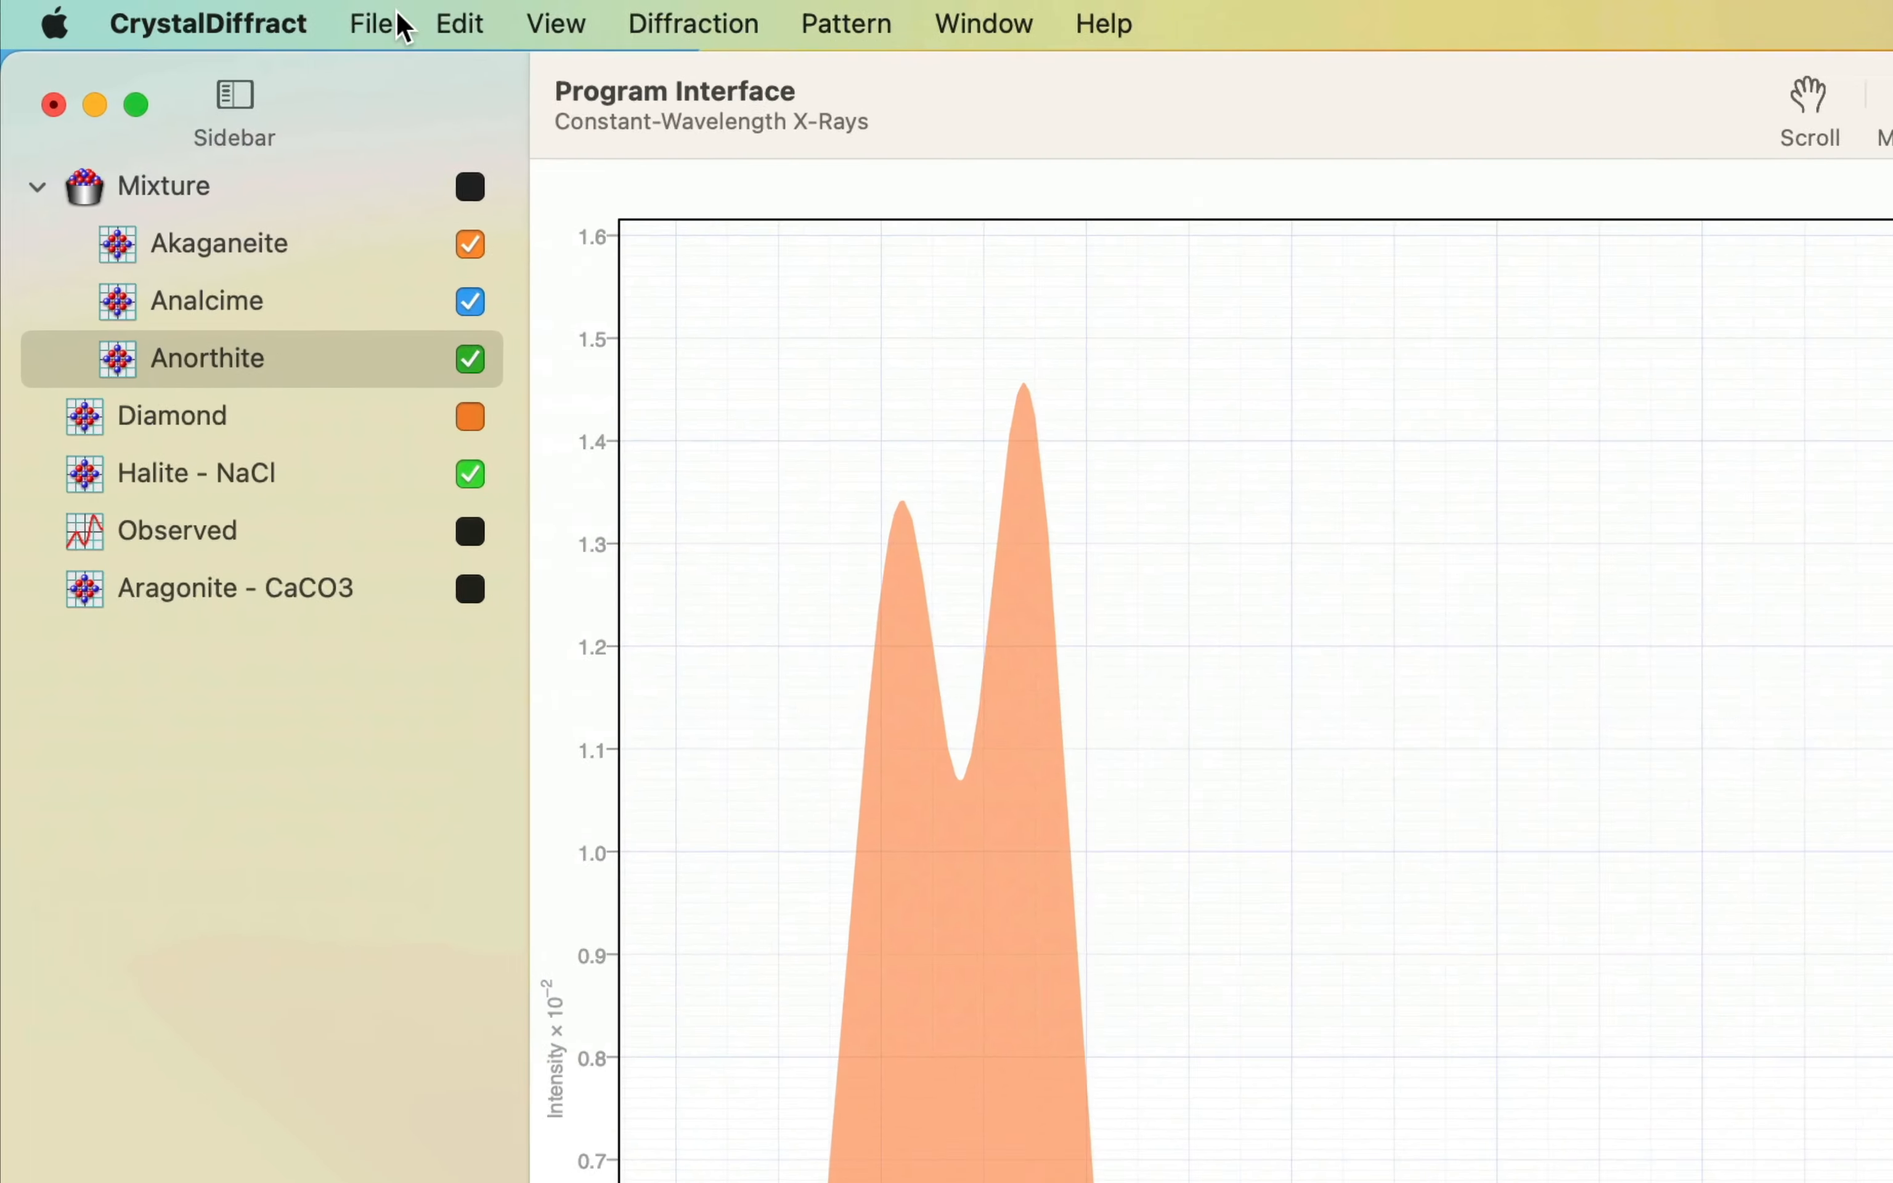
Review the graphics export options for the TIFF, PNG and JPEG formats, and close the export without saving
click(223, 14)
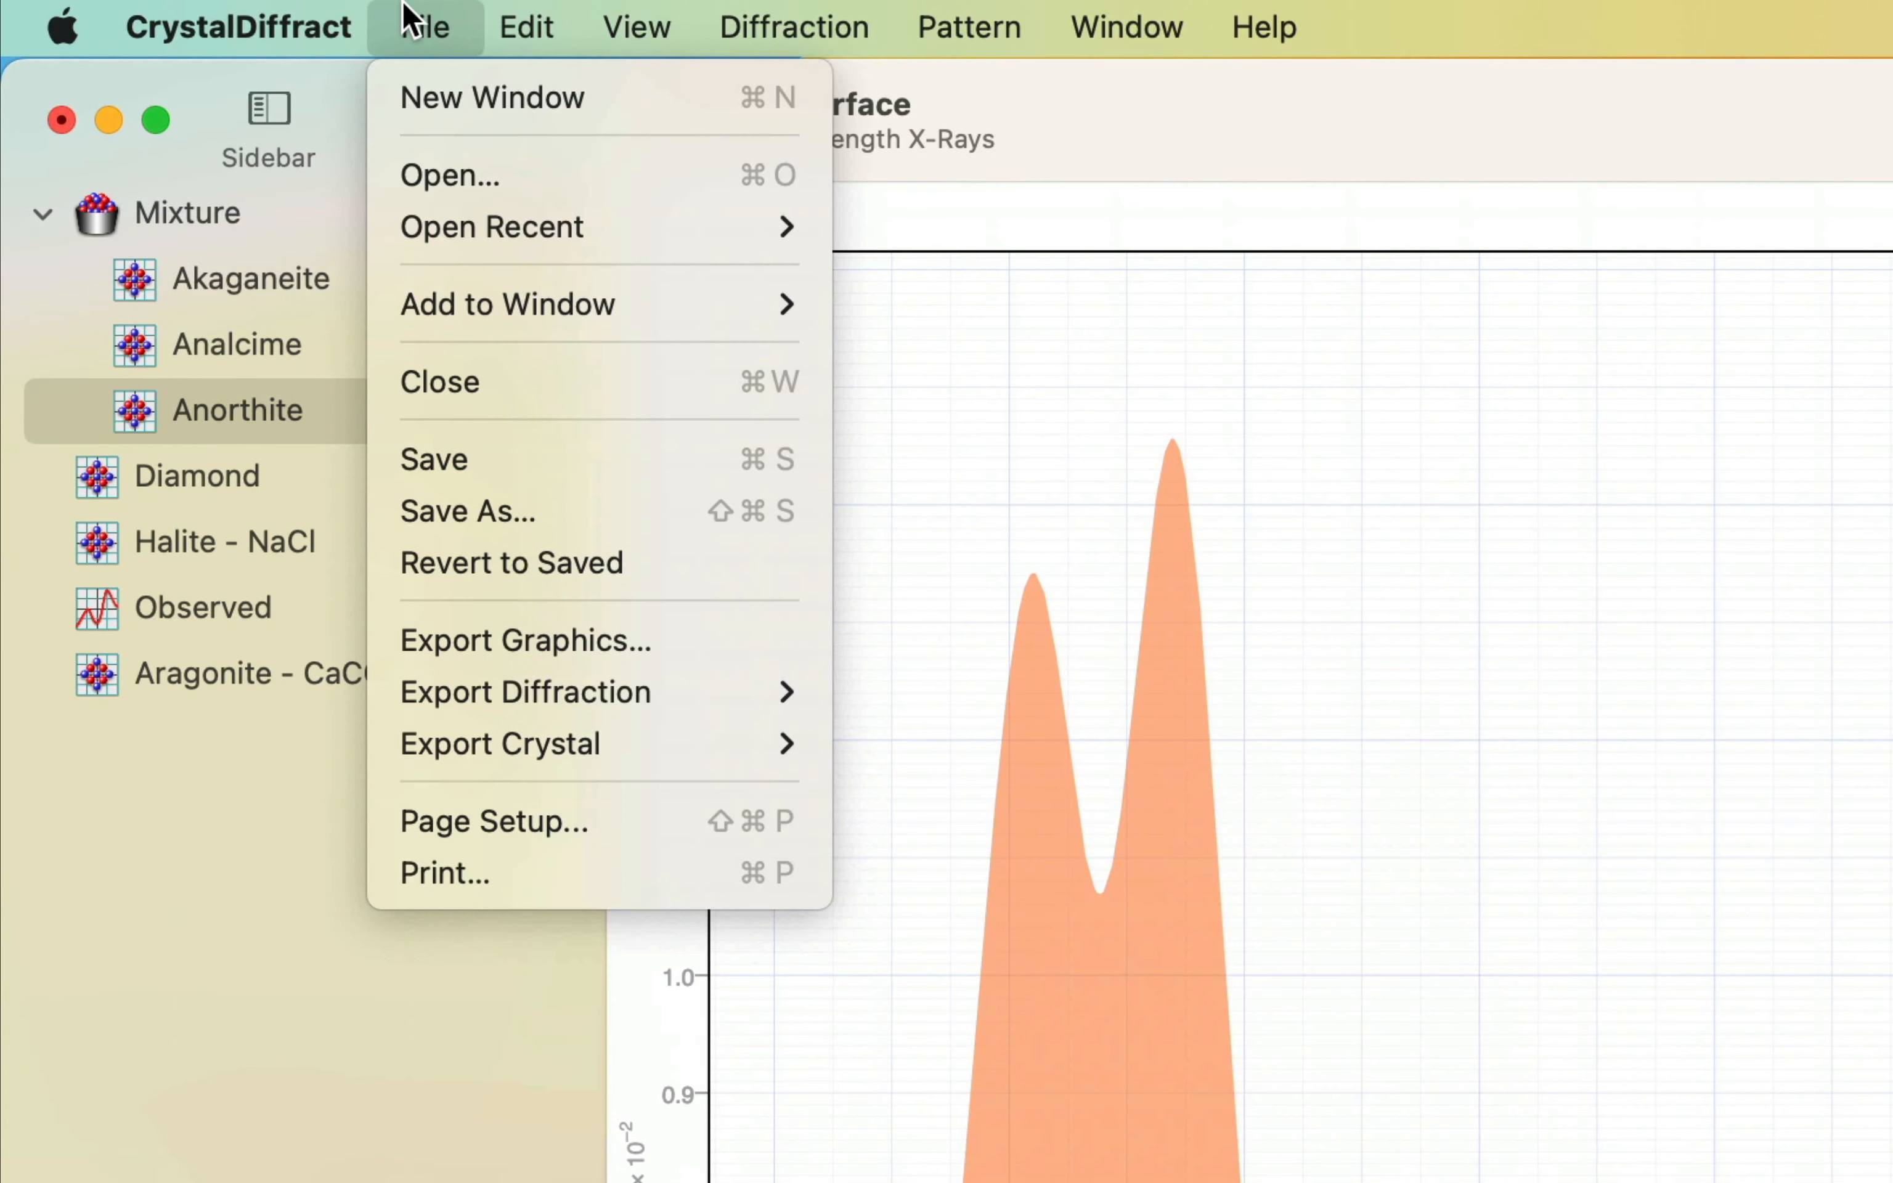
click(473, 638)
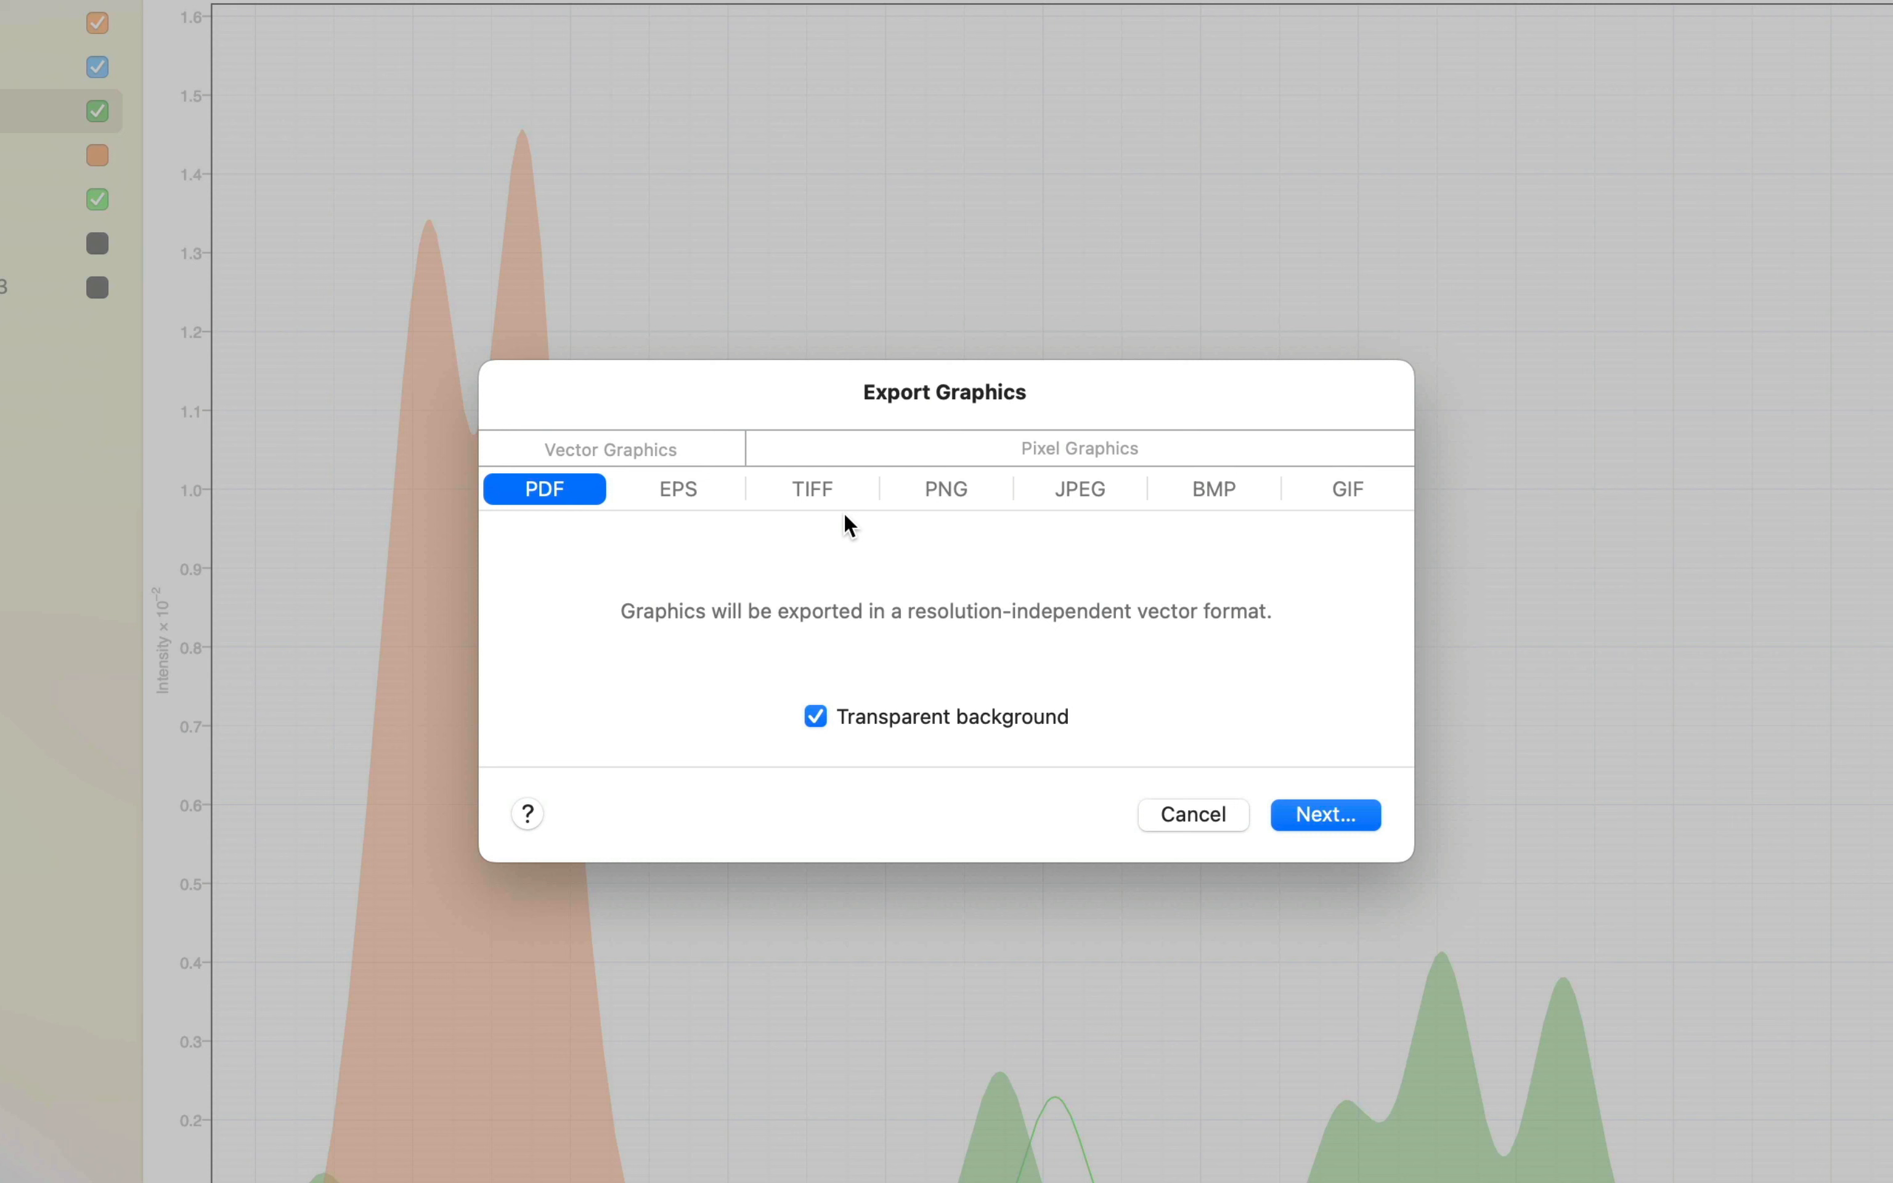
click(840, 491)
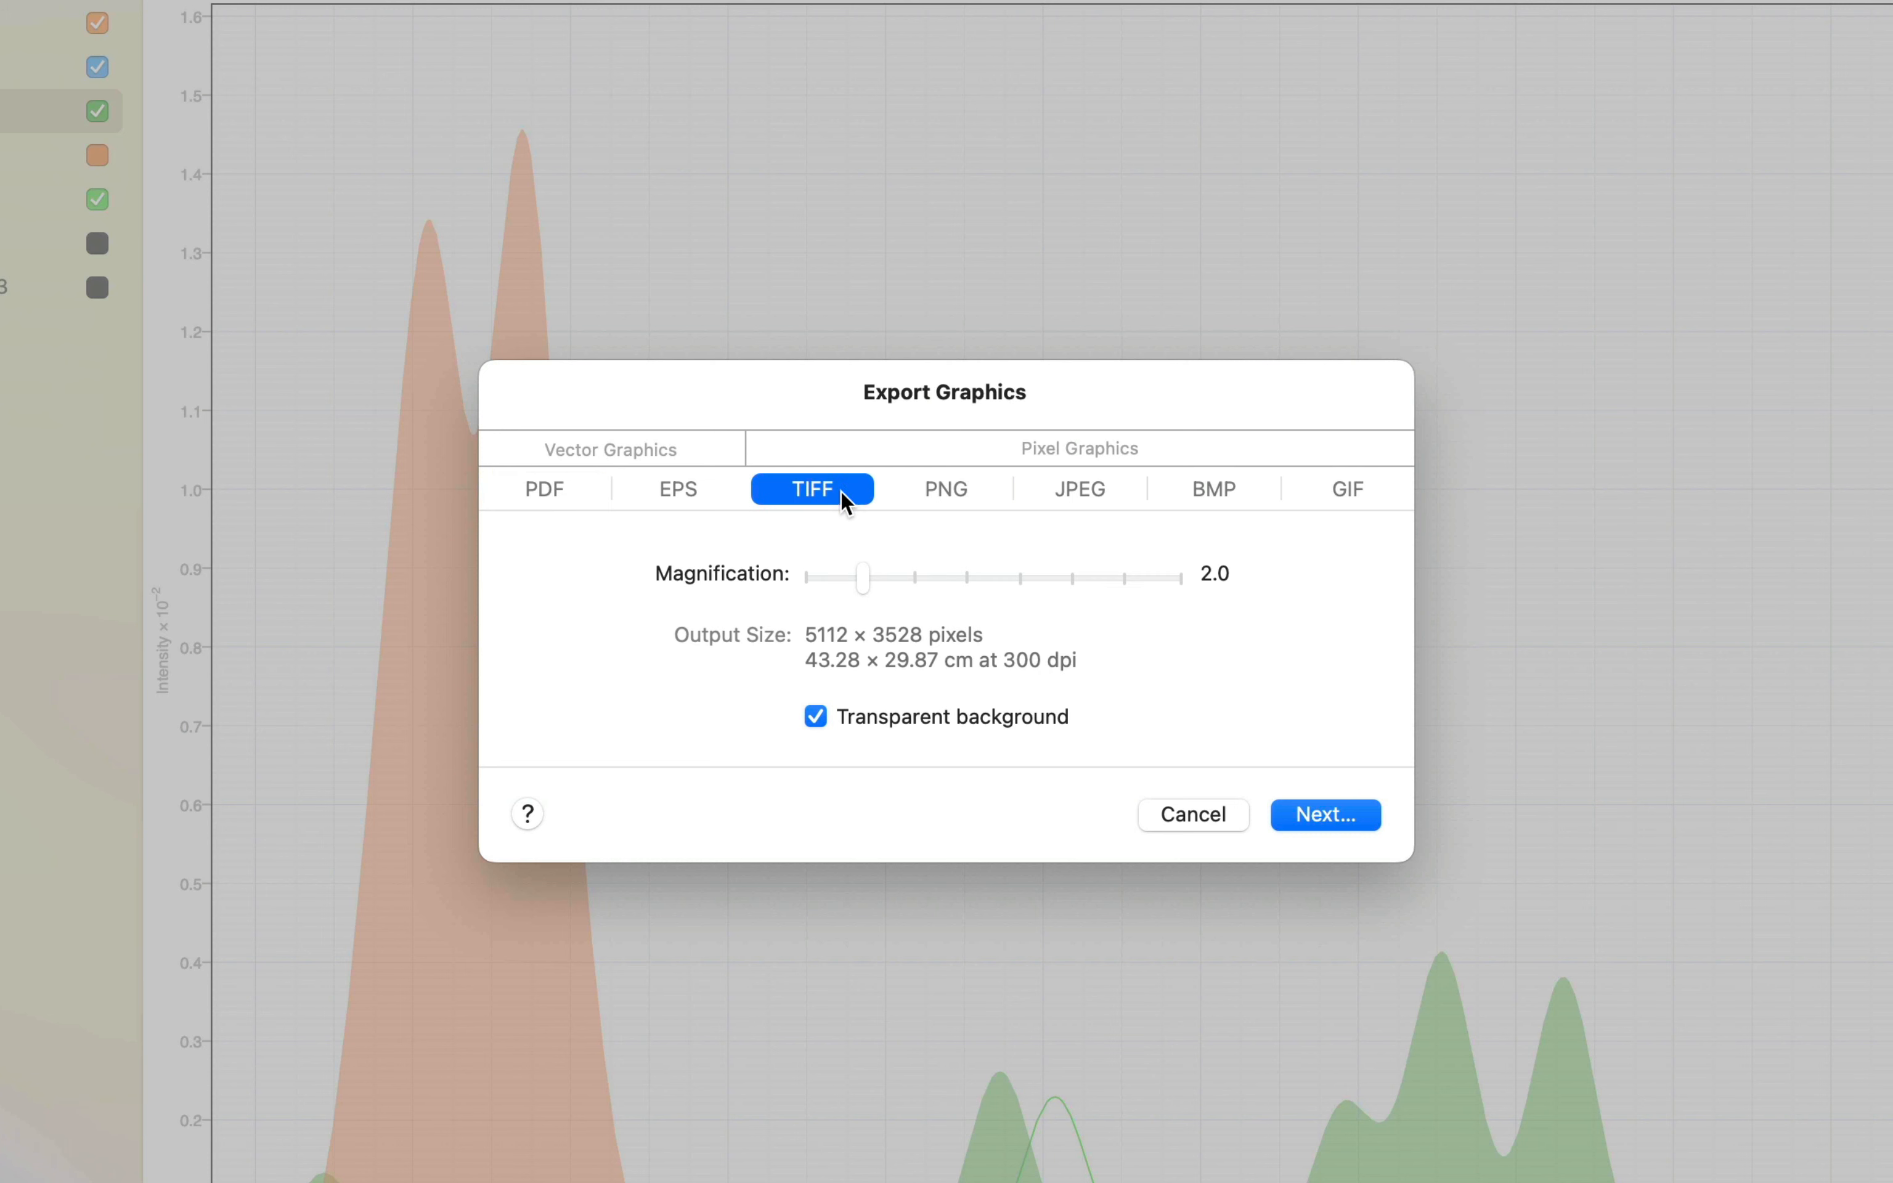
click(953, 493)
click(1086, 504)
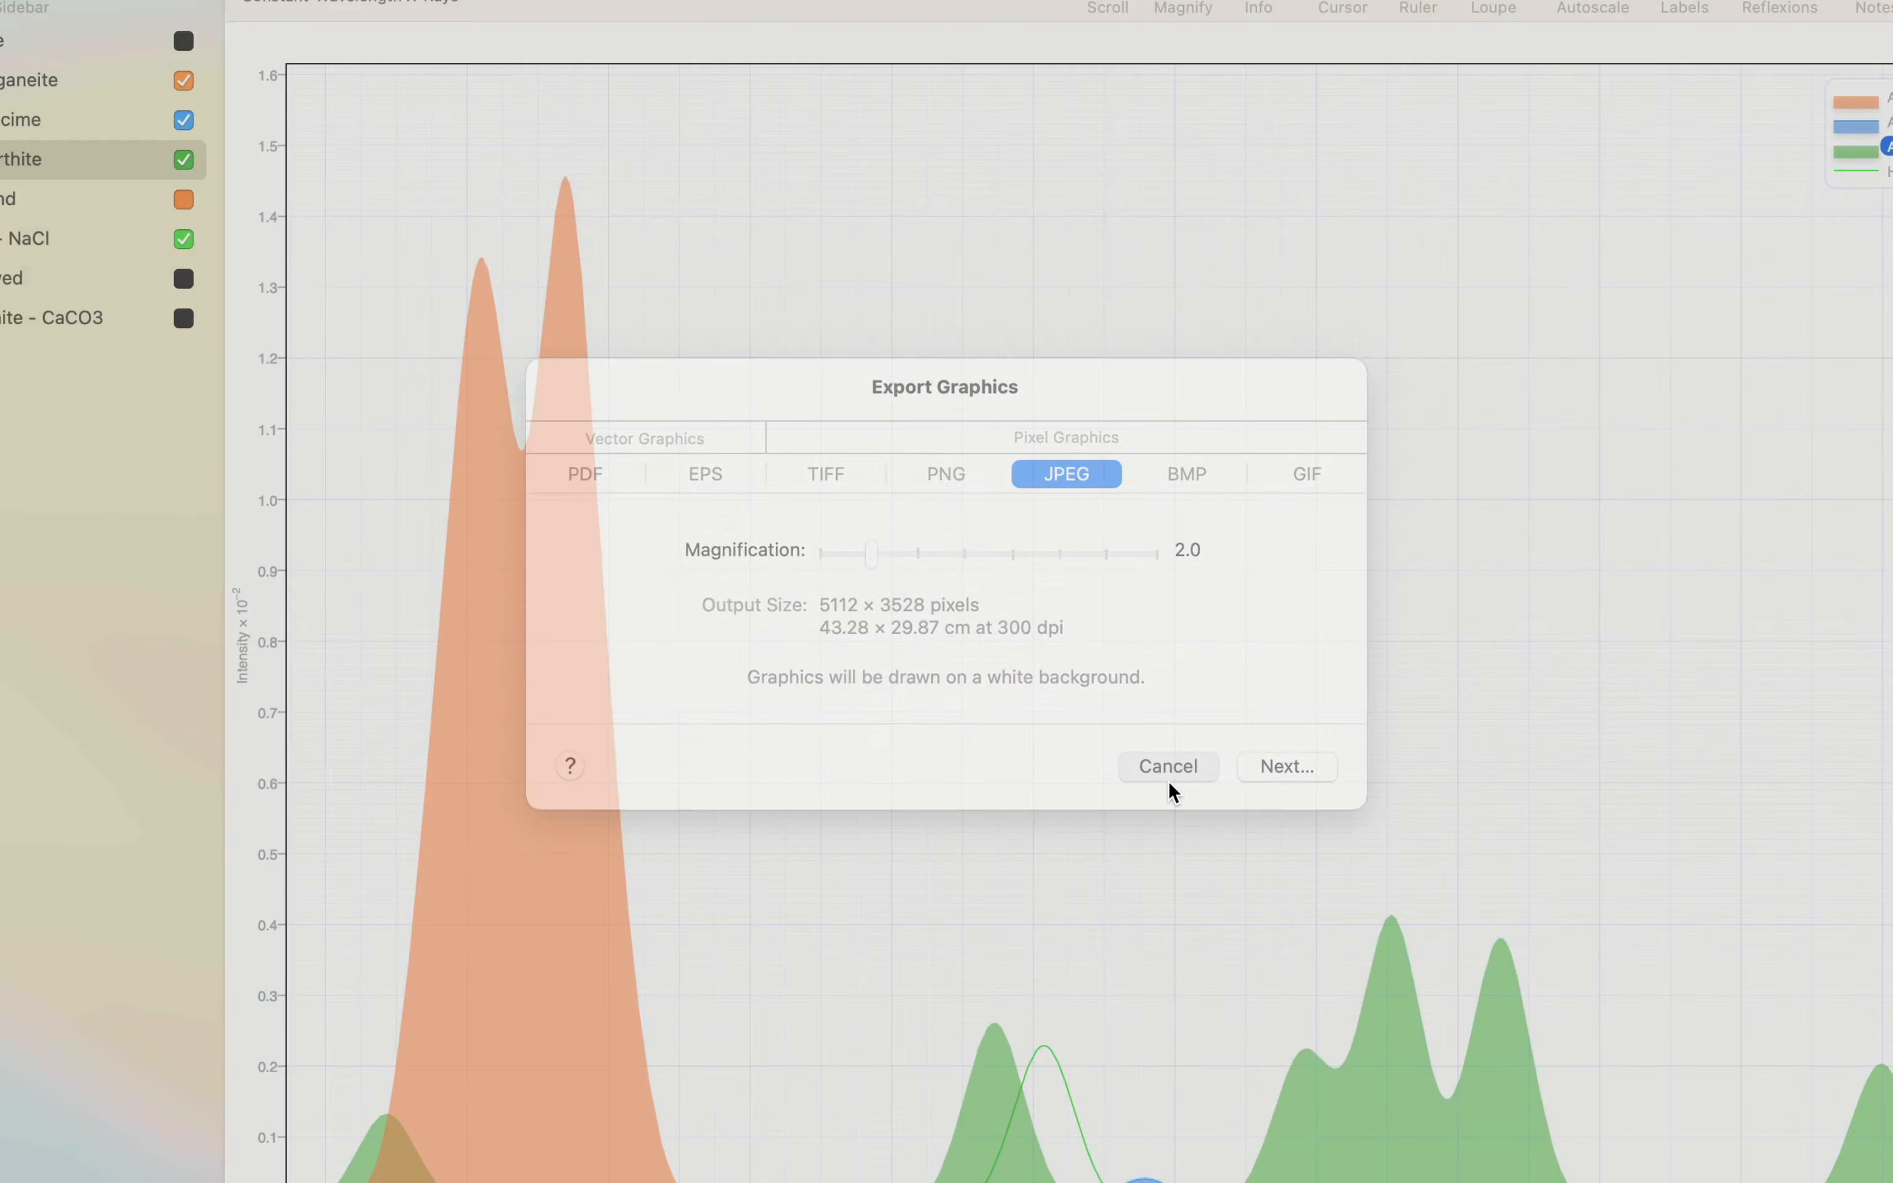
click(1193, 814)
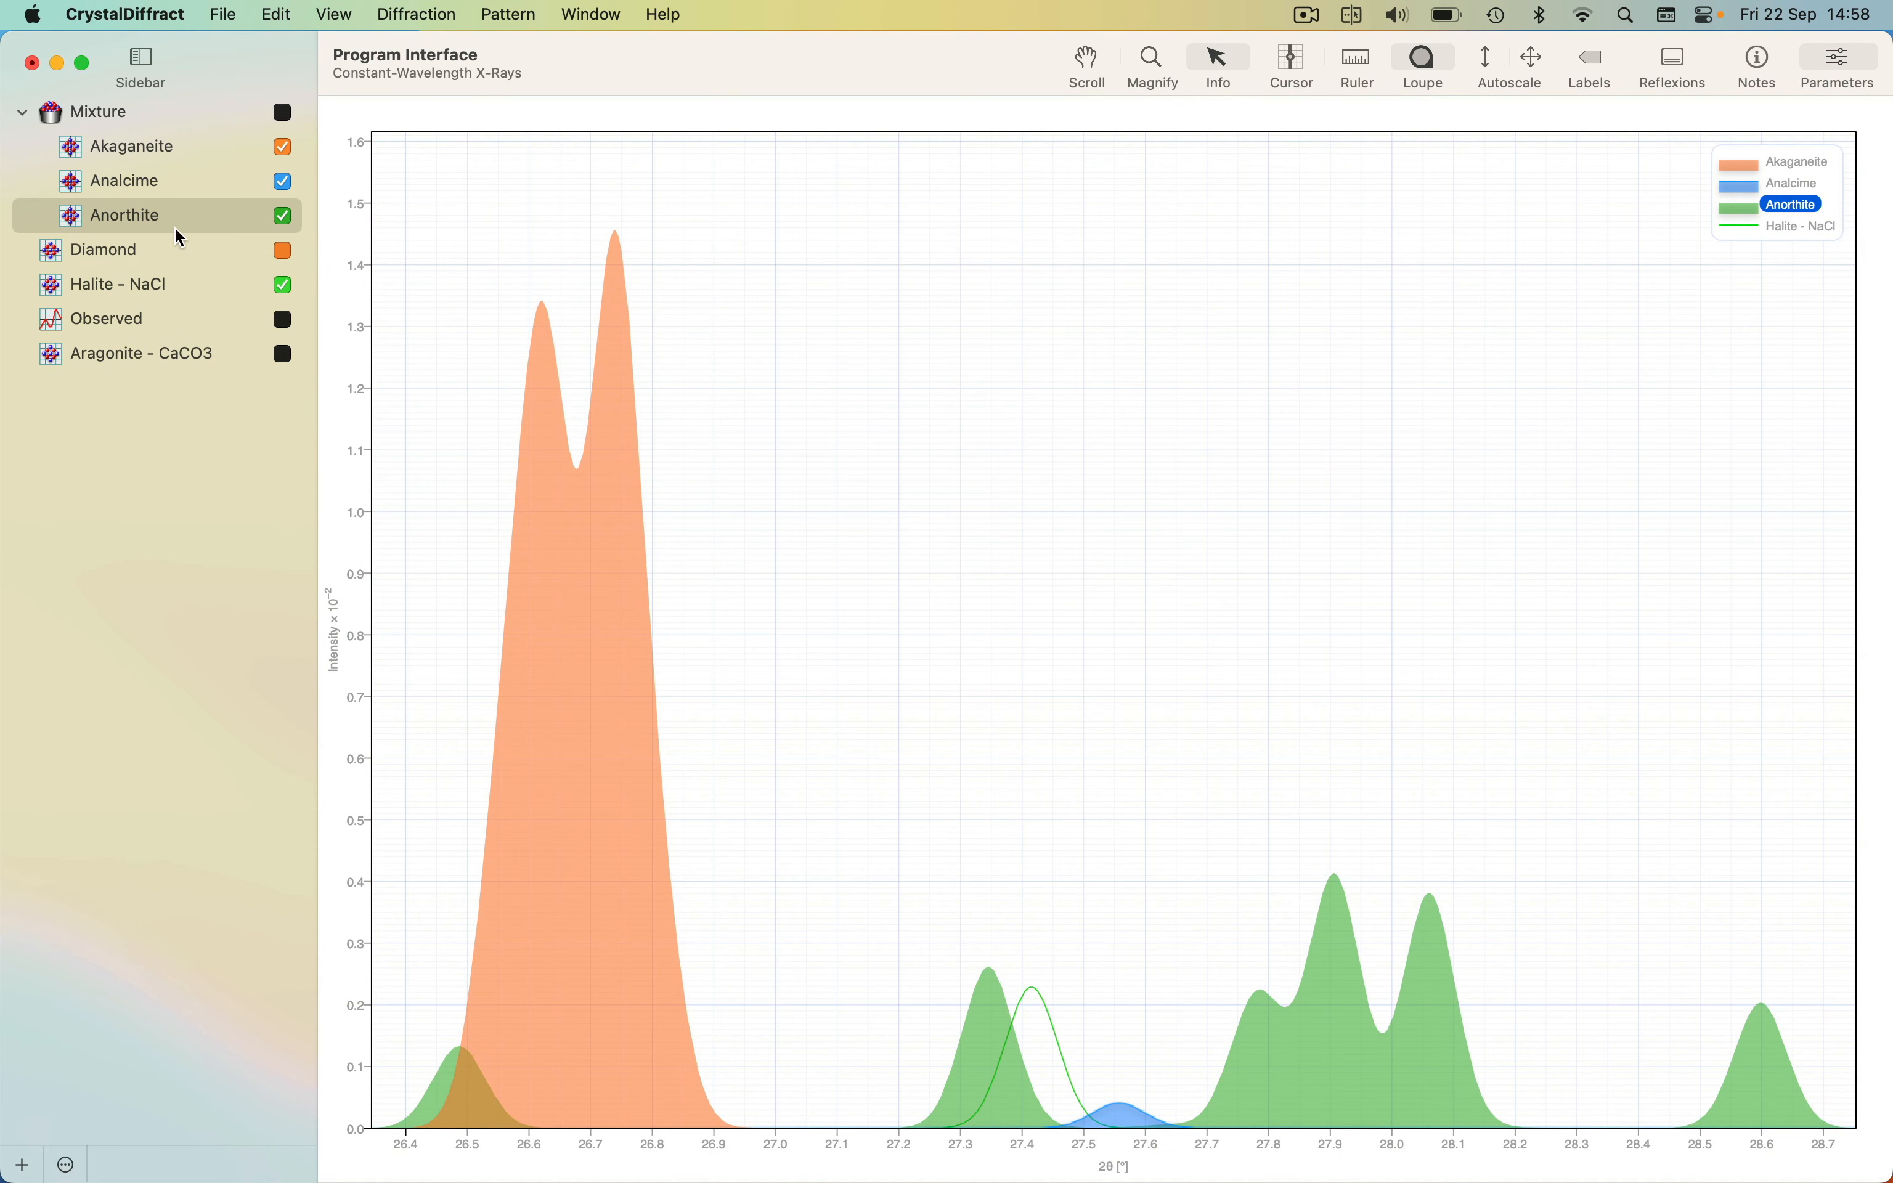
Show the Reflexions list for the Analcime pattern and make its pane taller
click(161, 180)
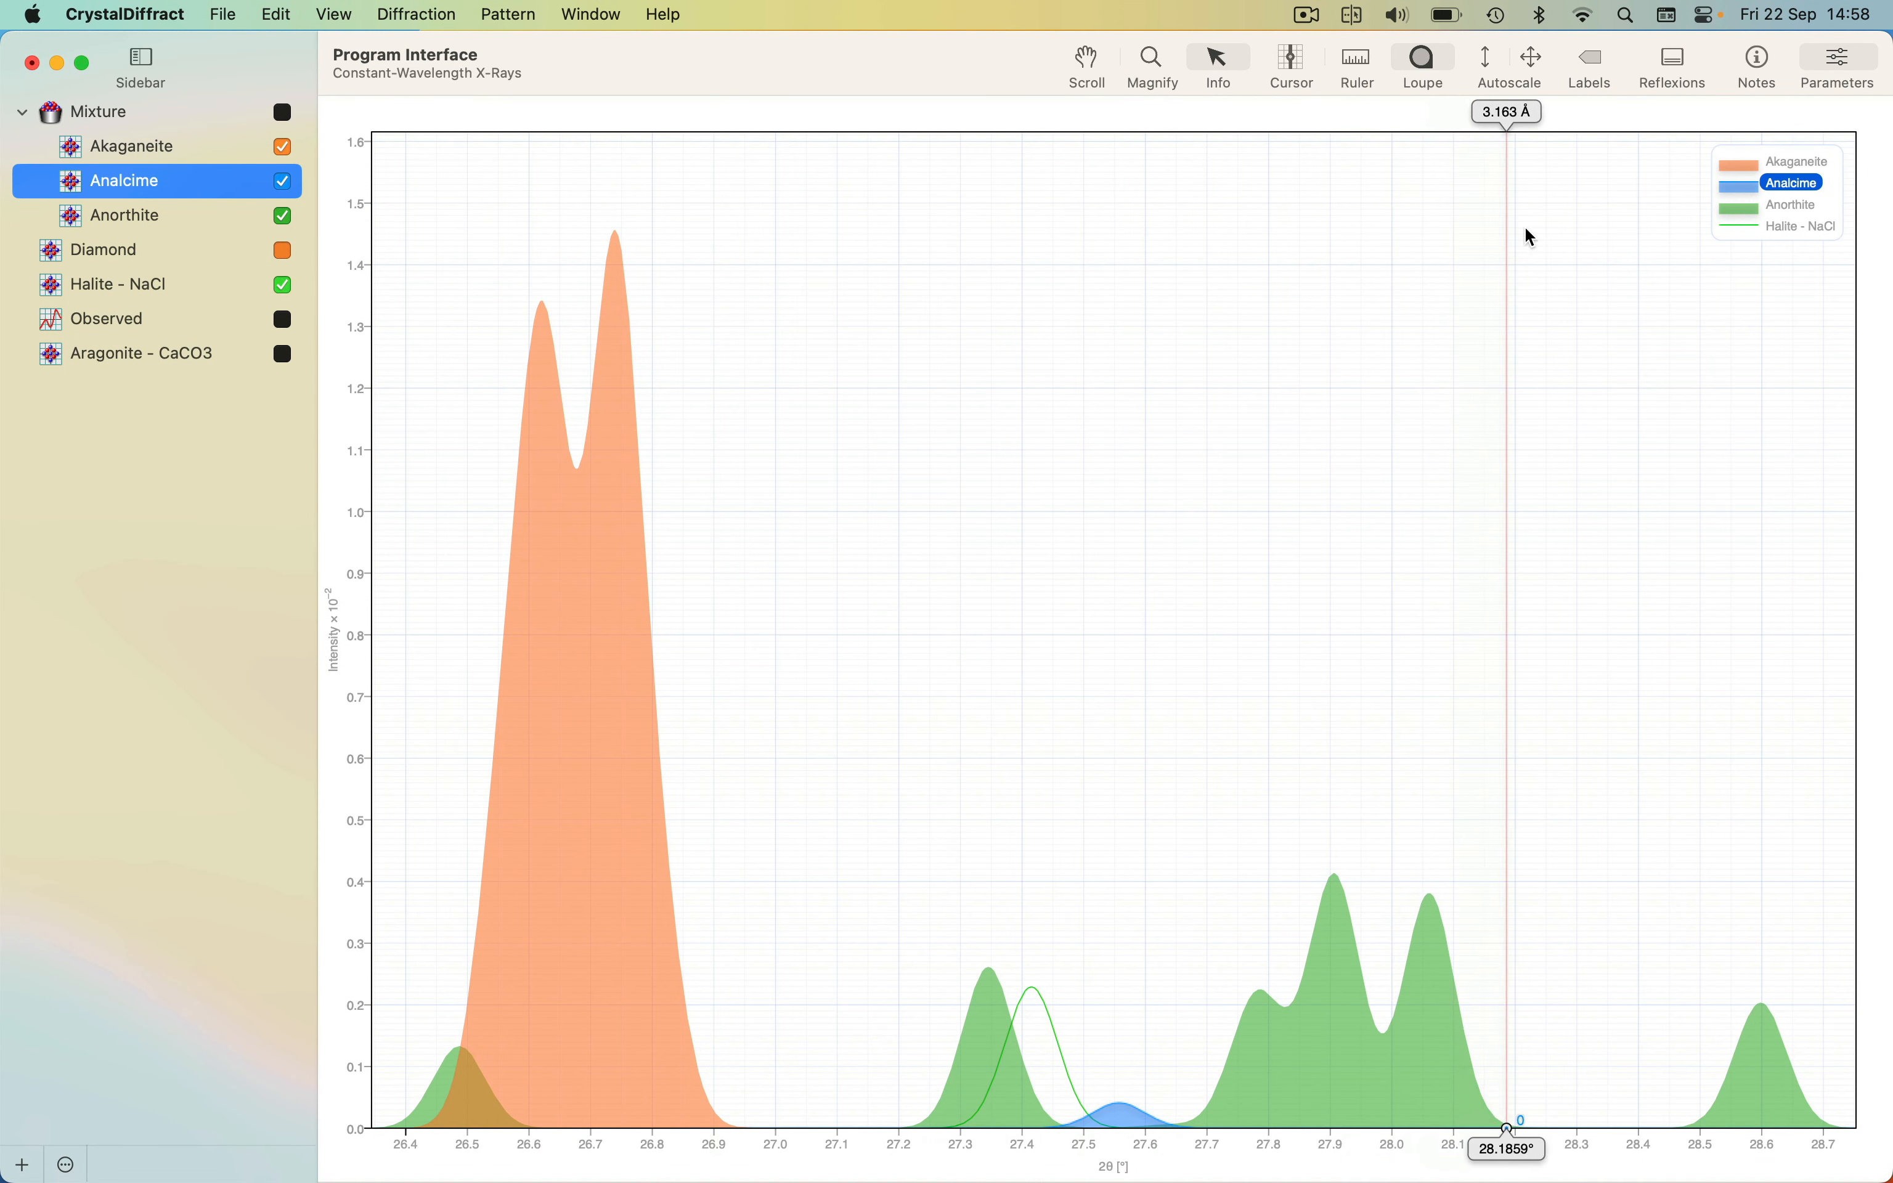
click(1674, 67)
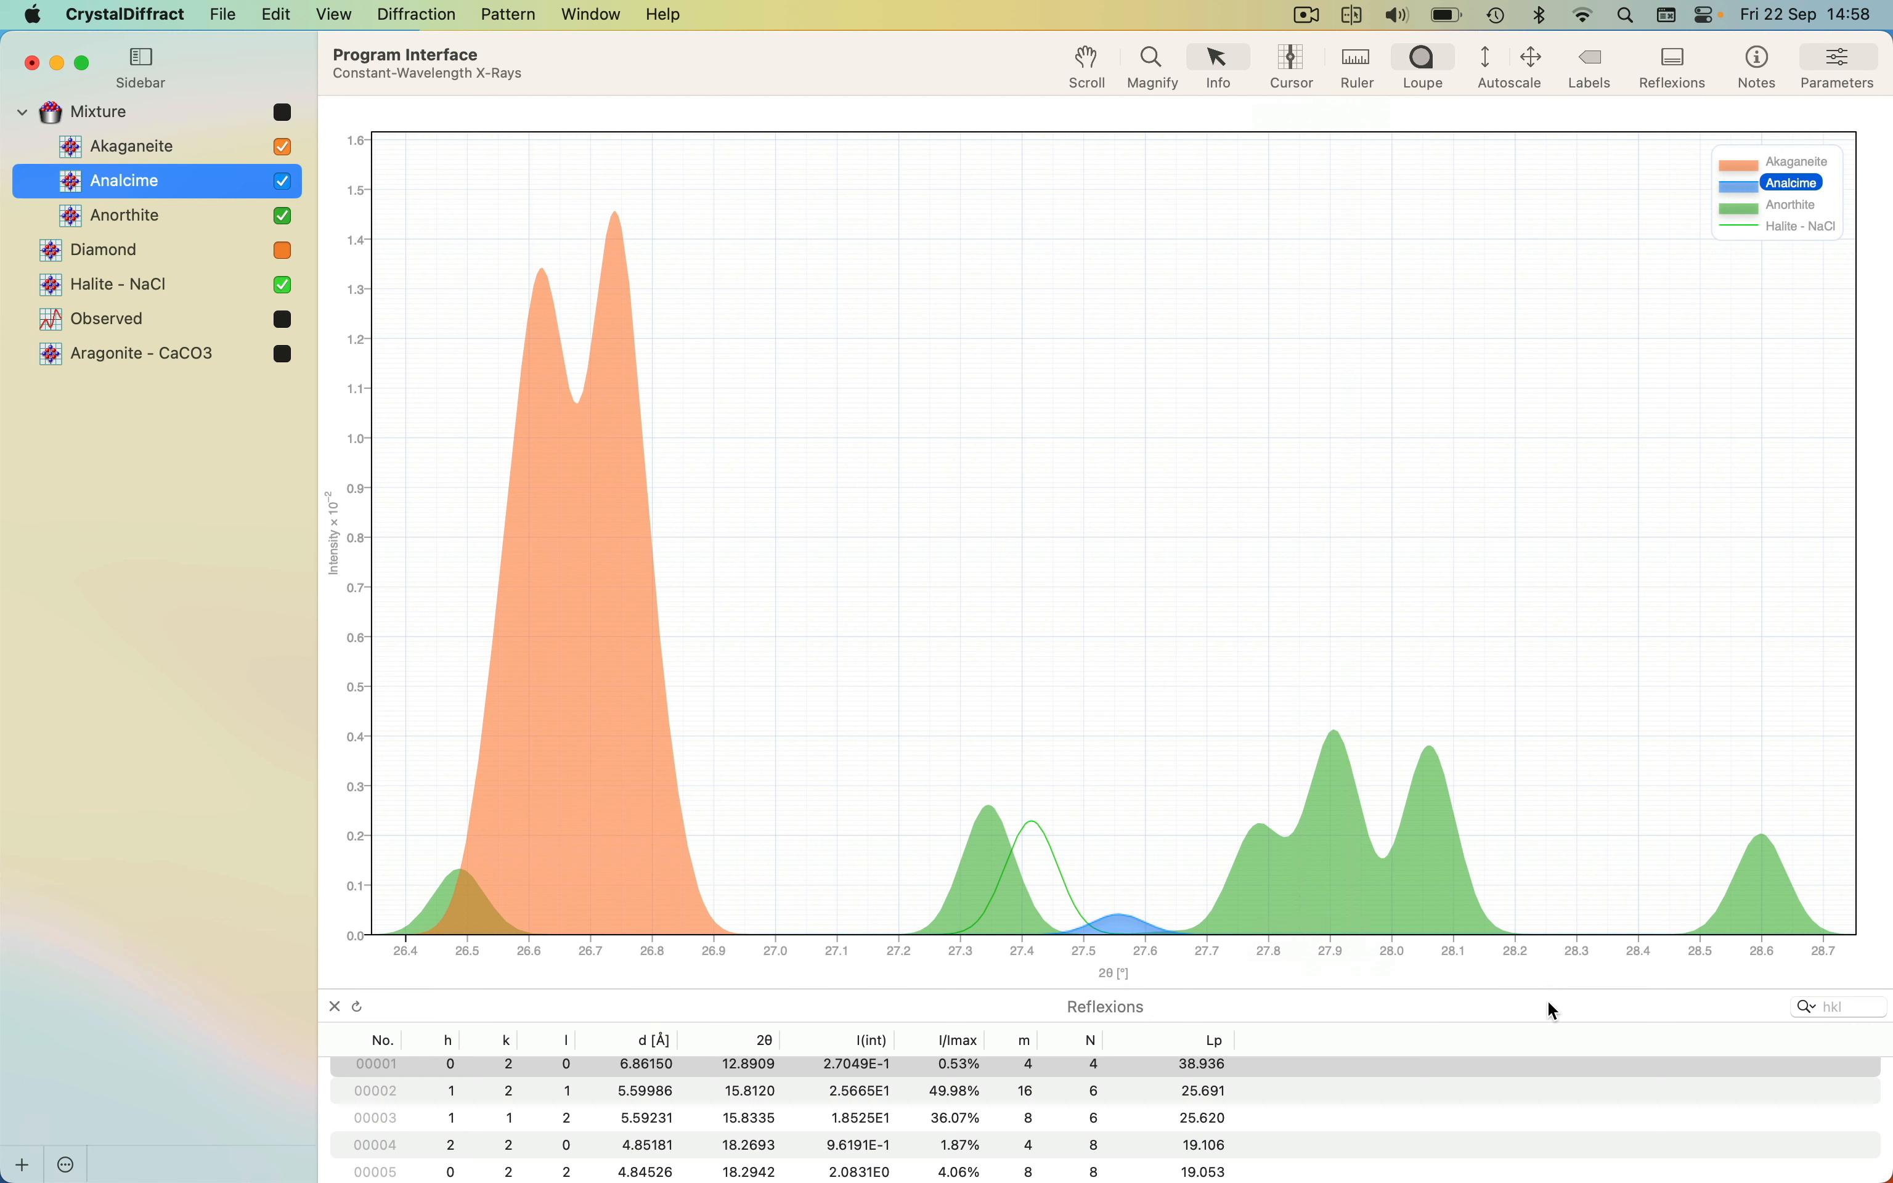
drag(1543, 1001, 1541, 931)
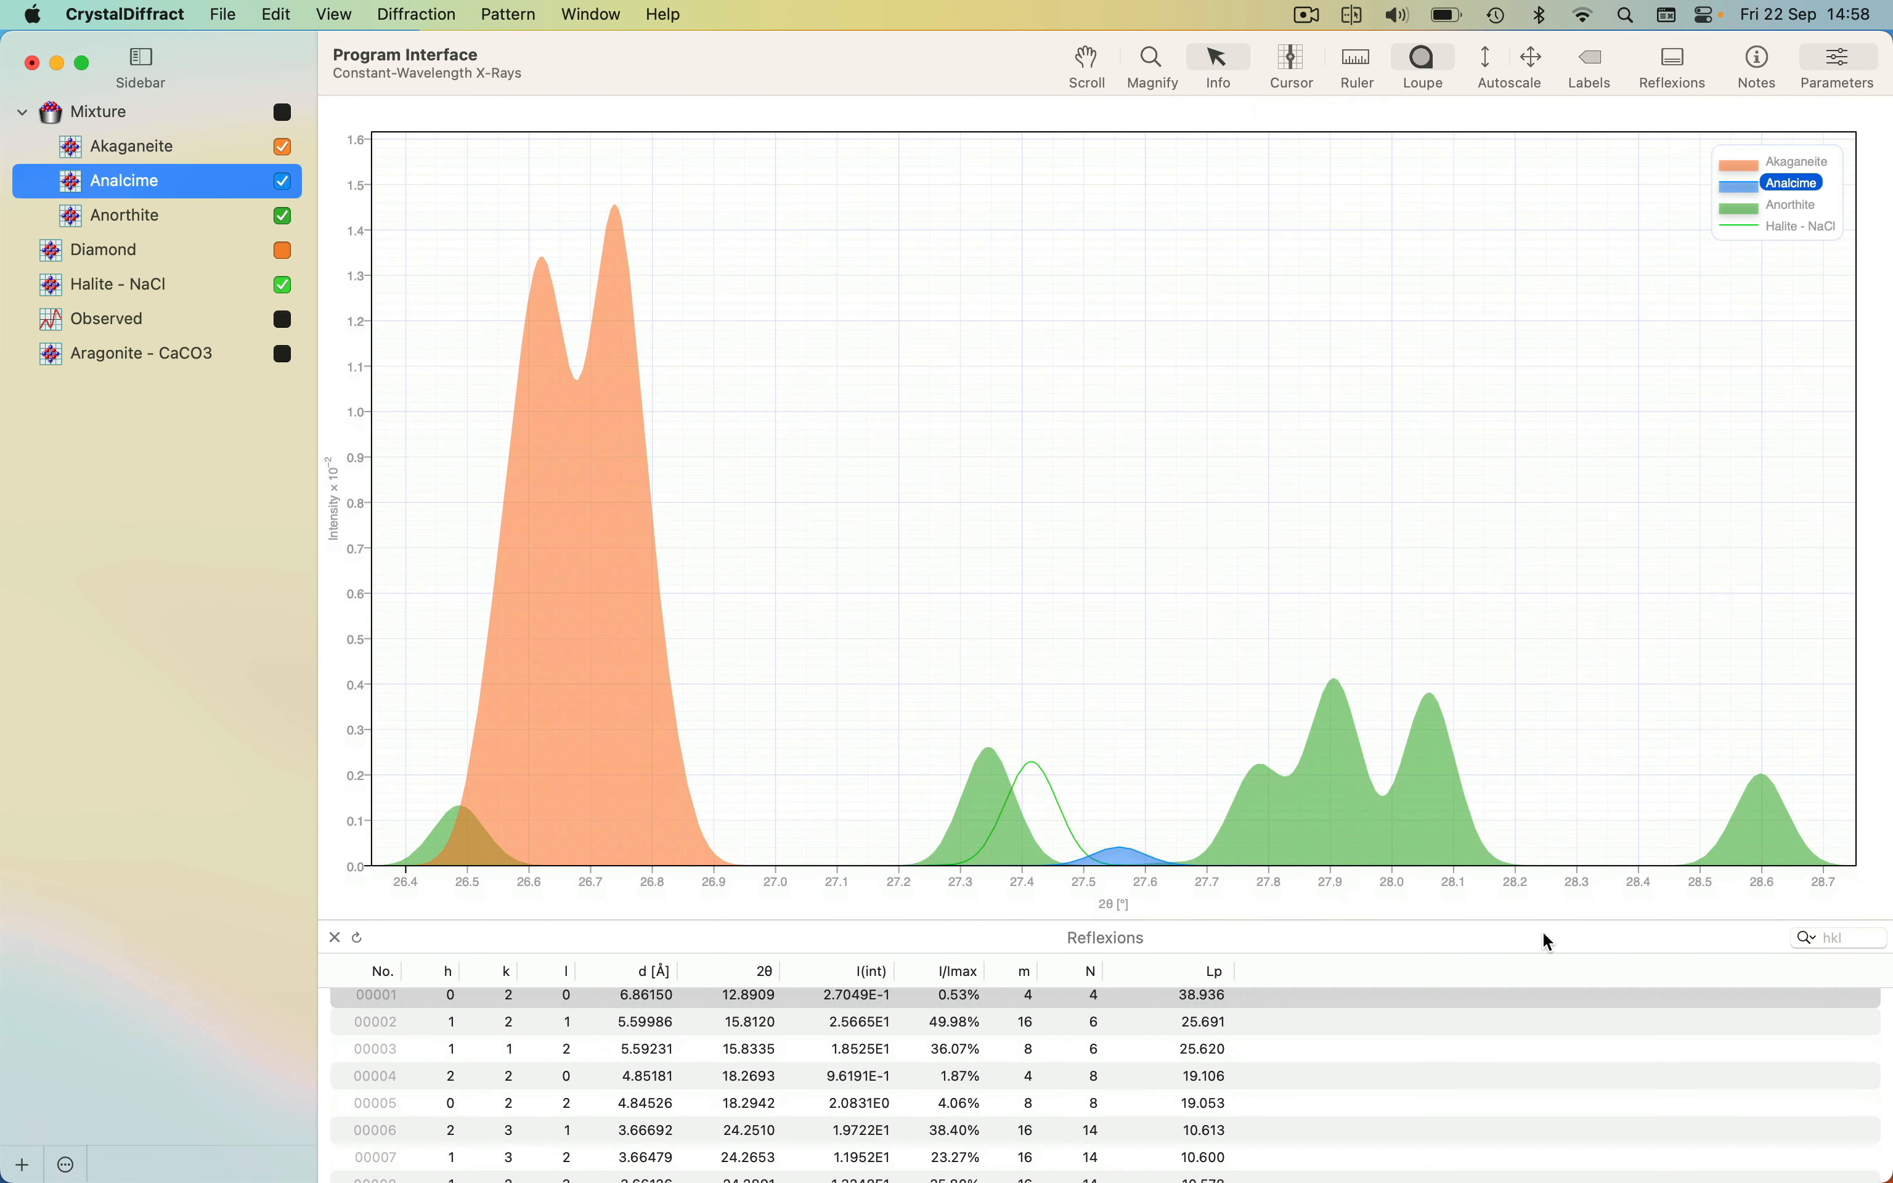
Sort the Analcime reflexions by d-spacing, and re-sort them by descending 2θ
click(653, 974)
click(654, 974)
click(746, 974)
click(747, 974)
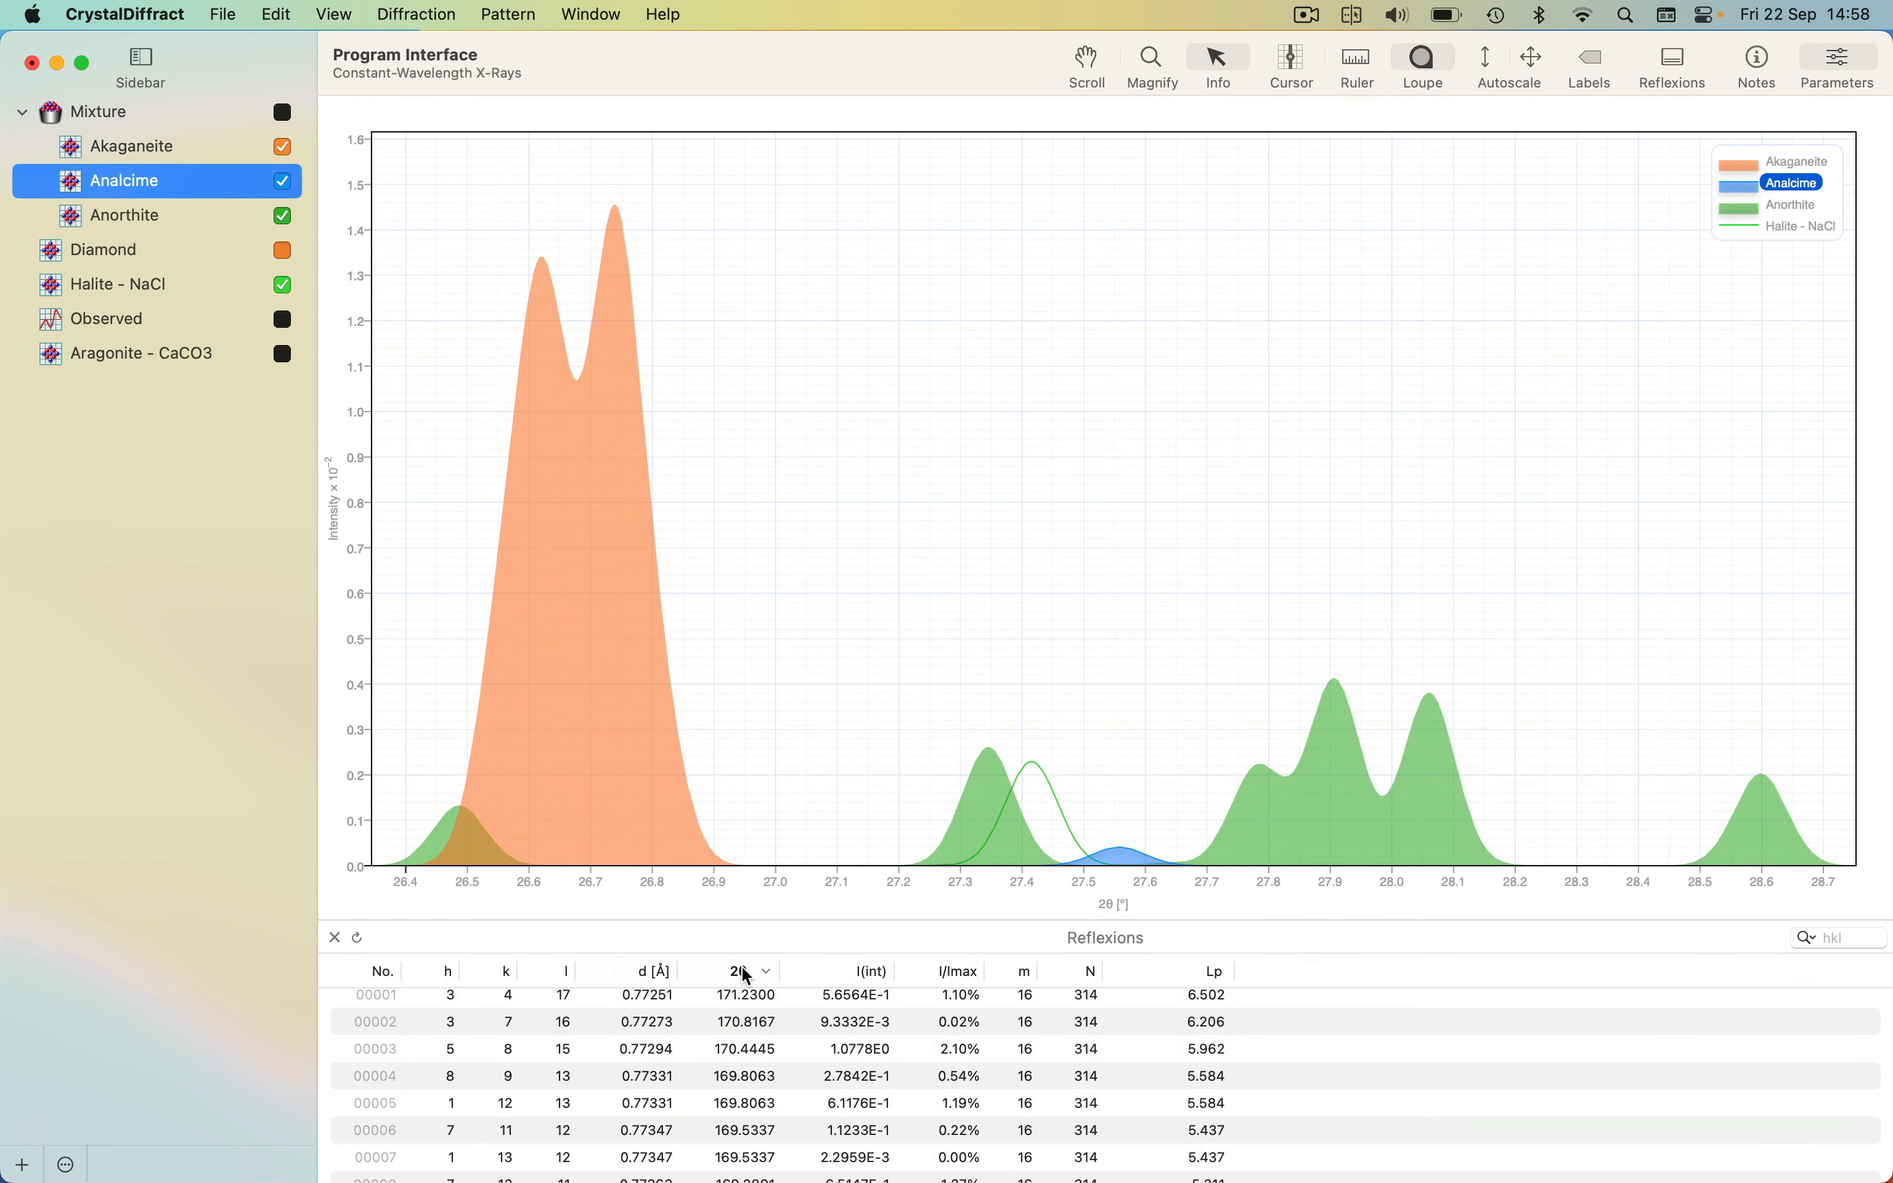
Locate the 8 9 13 reflexion on the graph, and search the reflexions list for 112
click(787, 1085)
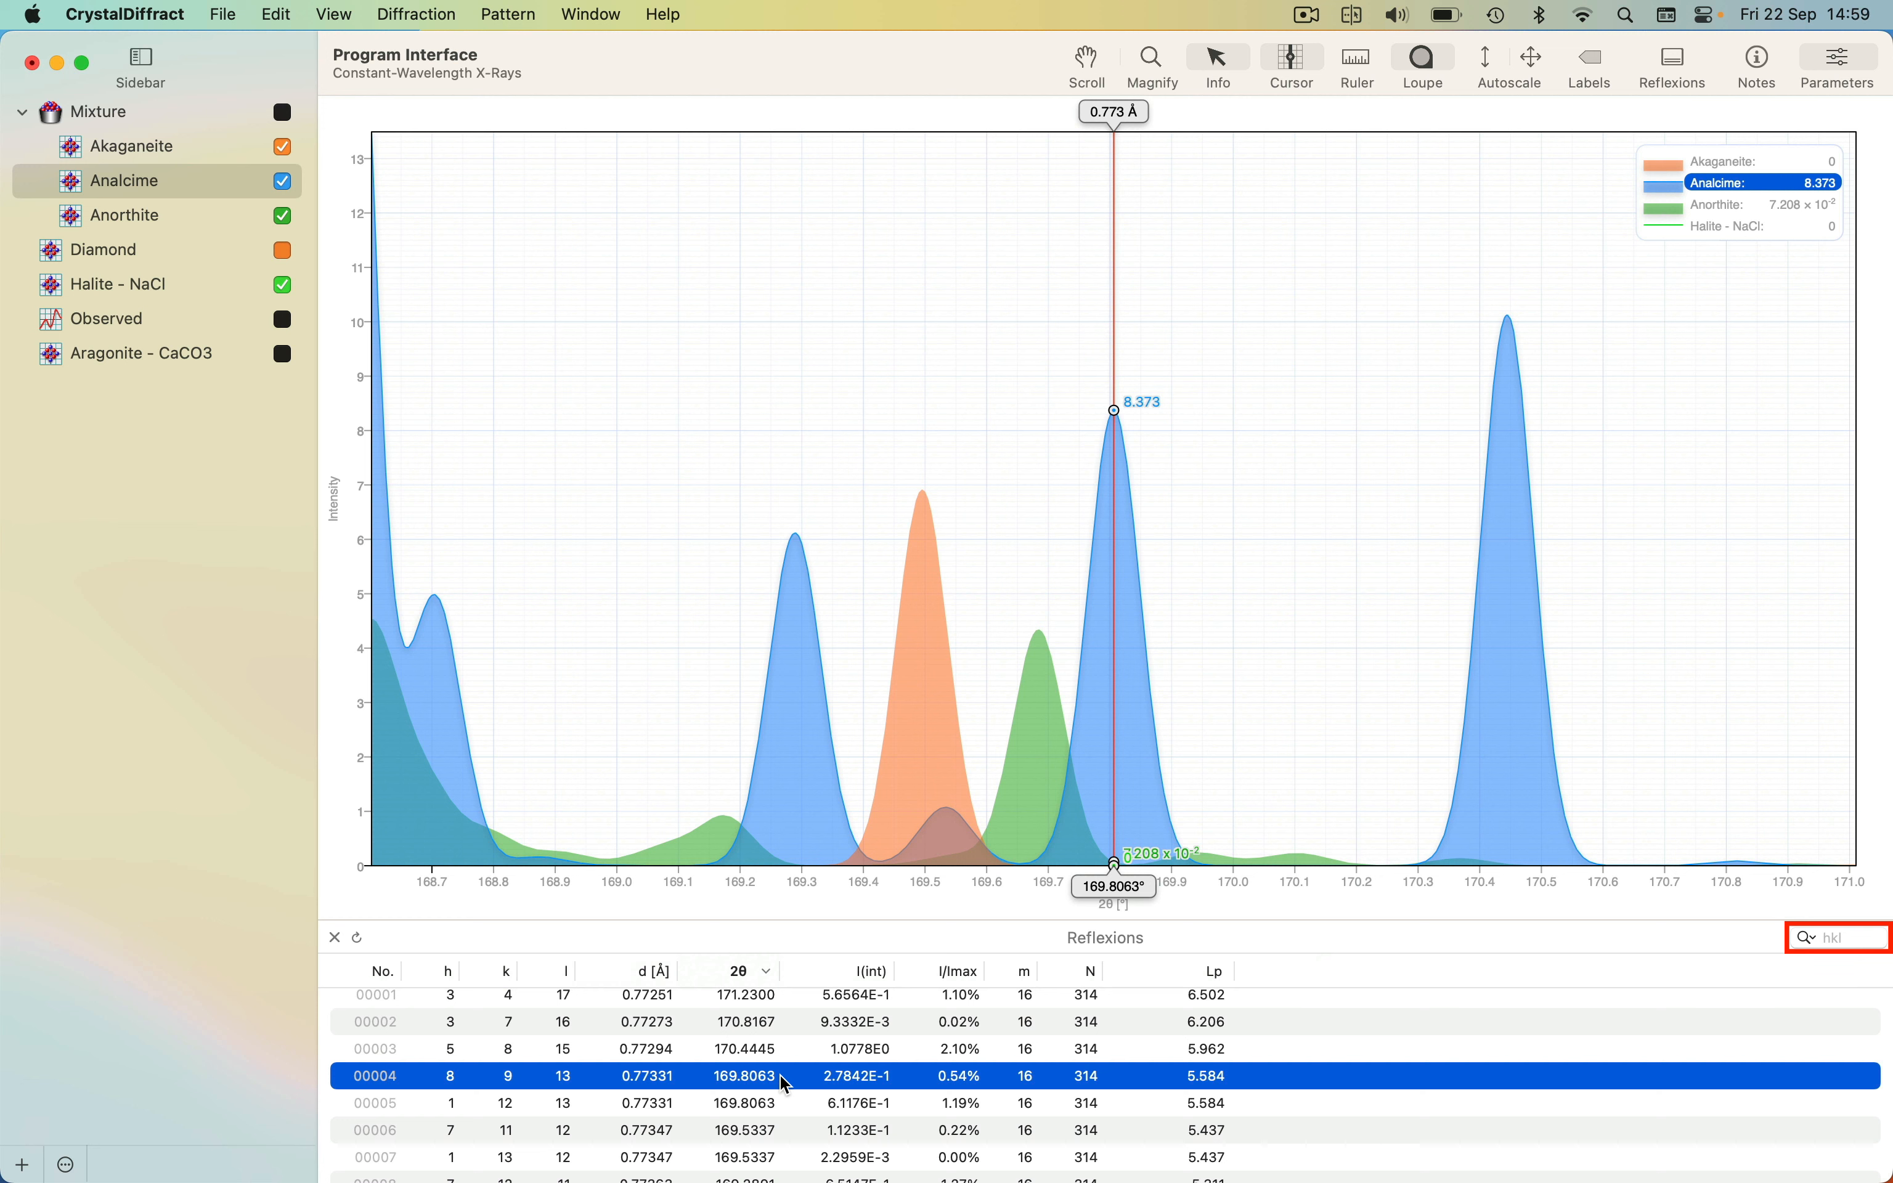
click(1854, 939)
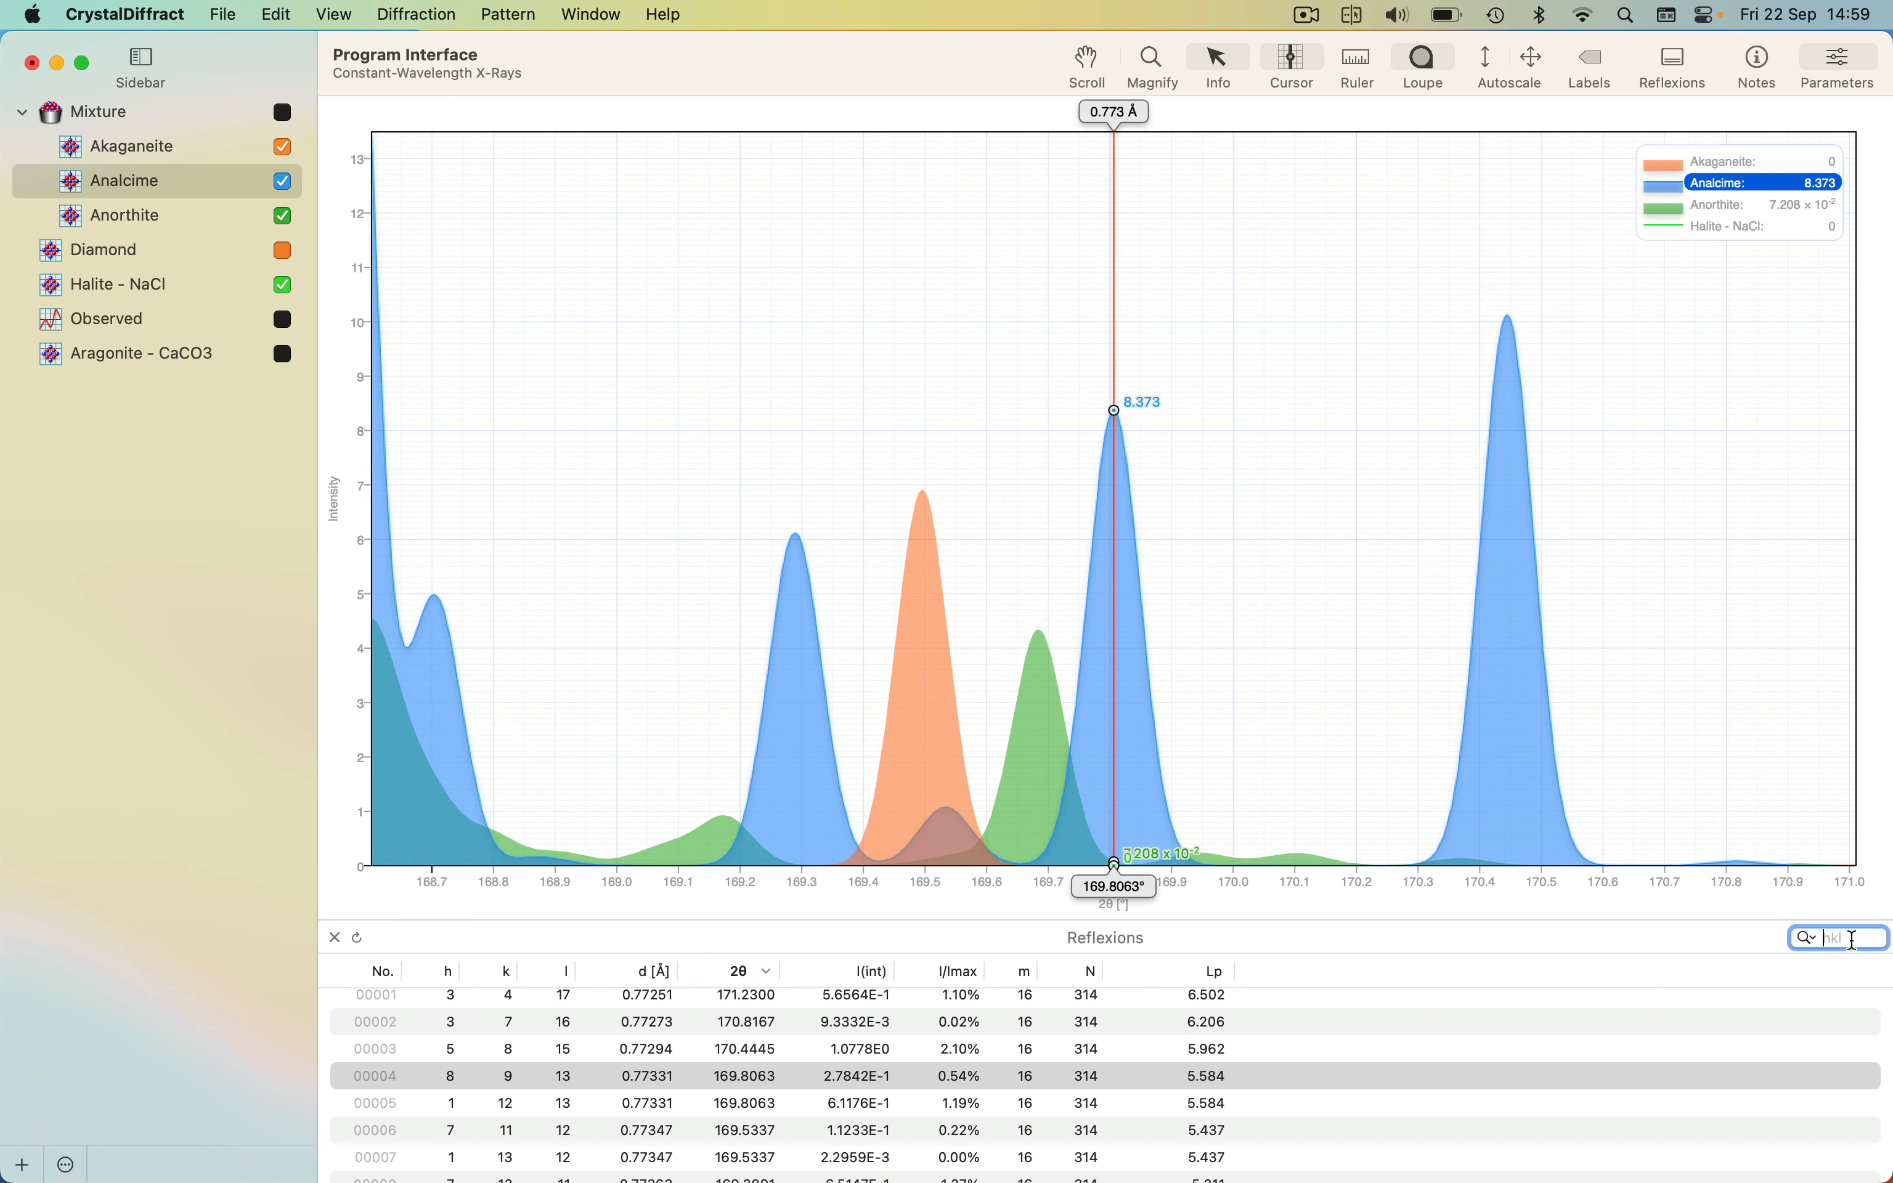
text(112)
key(Return)
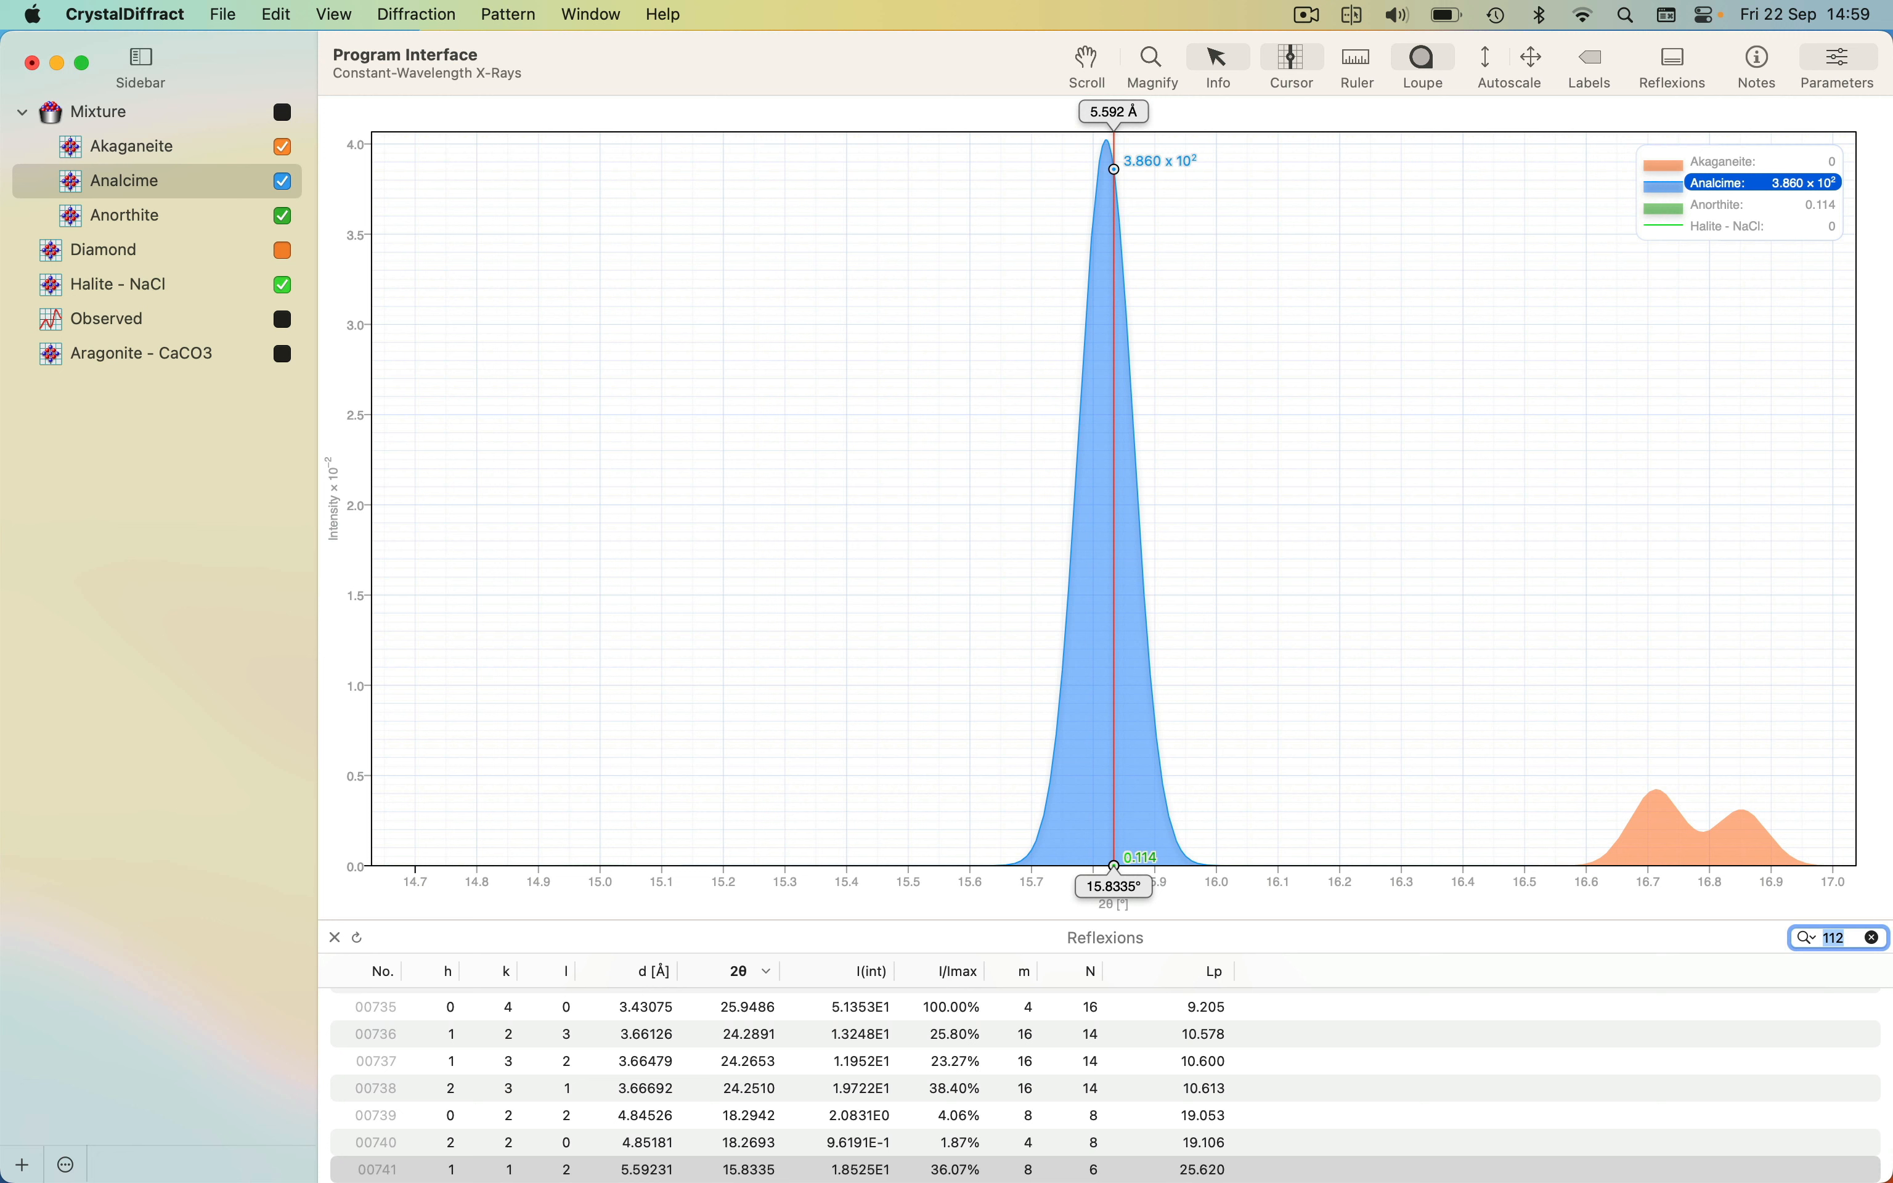
Display only the Observed pattern and place its peak list beside the graph, wide enough to show the Use column
click(284, 319)
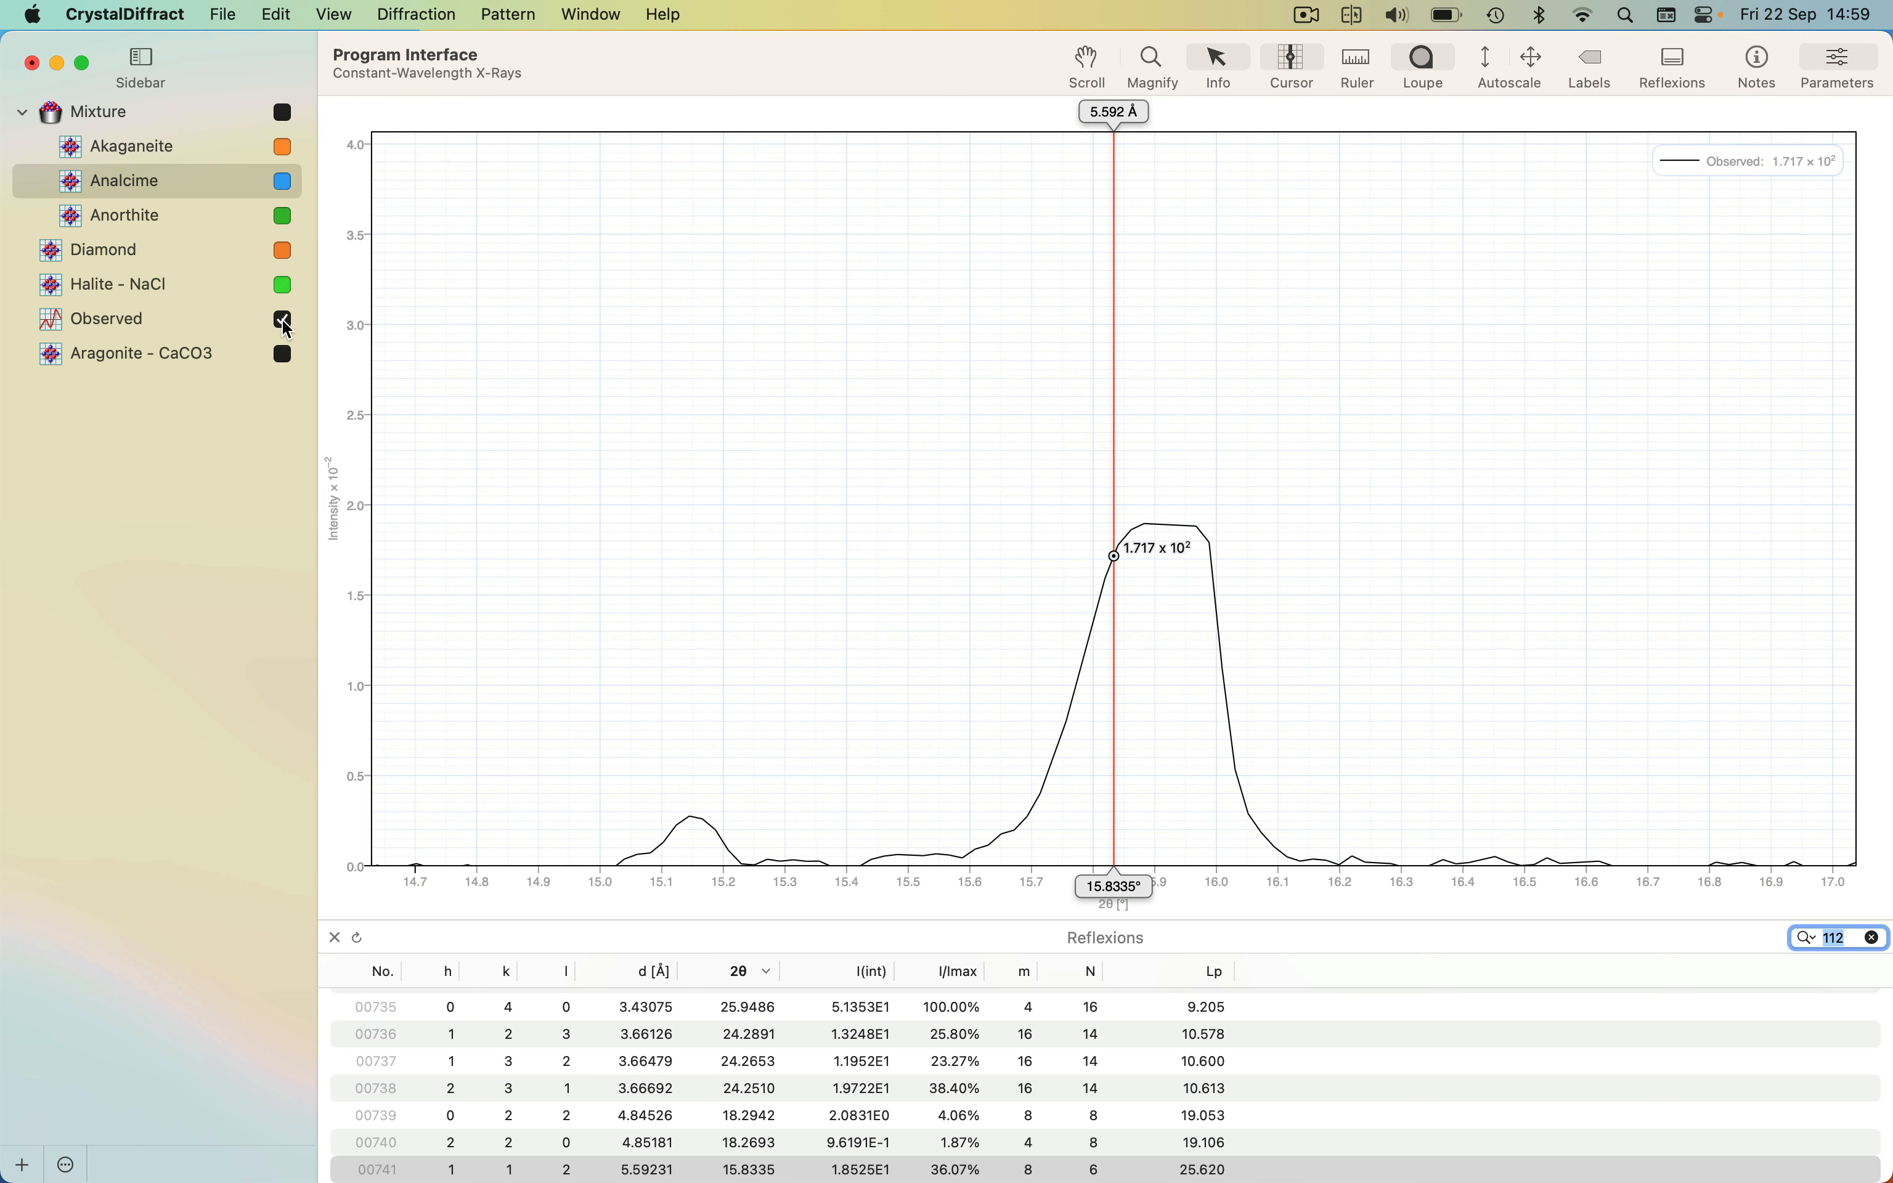
click(247, 330)
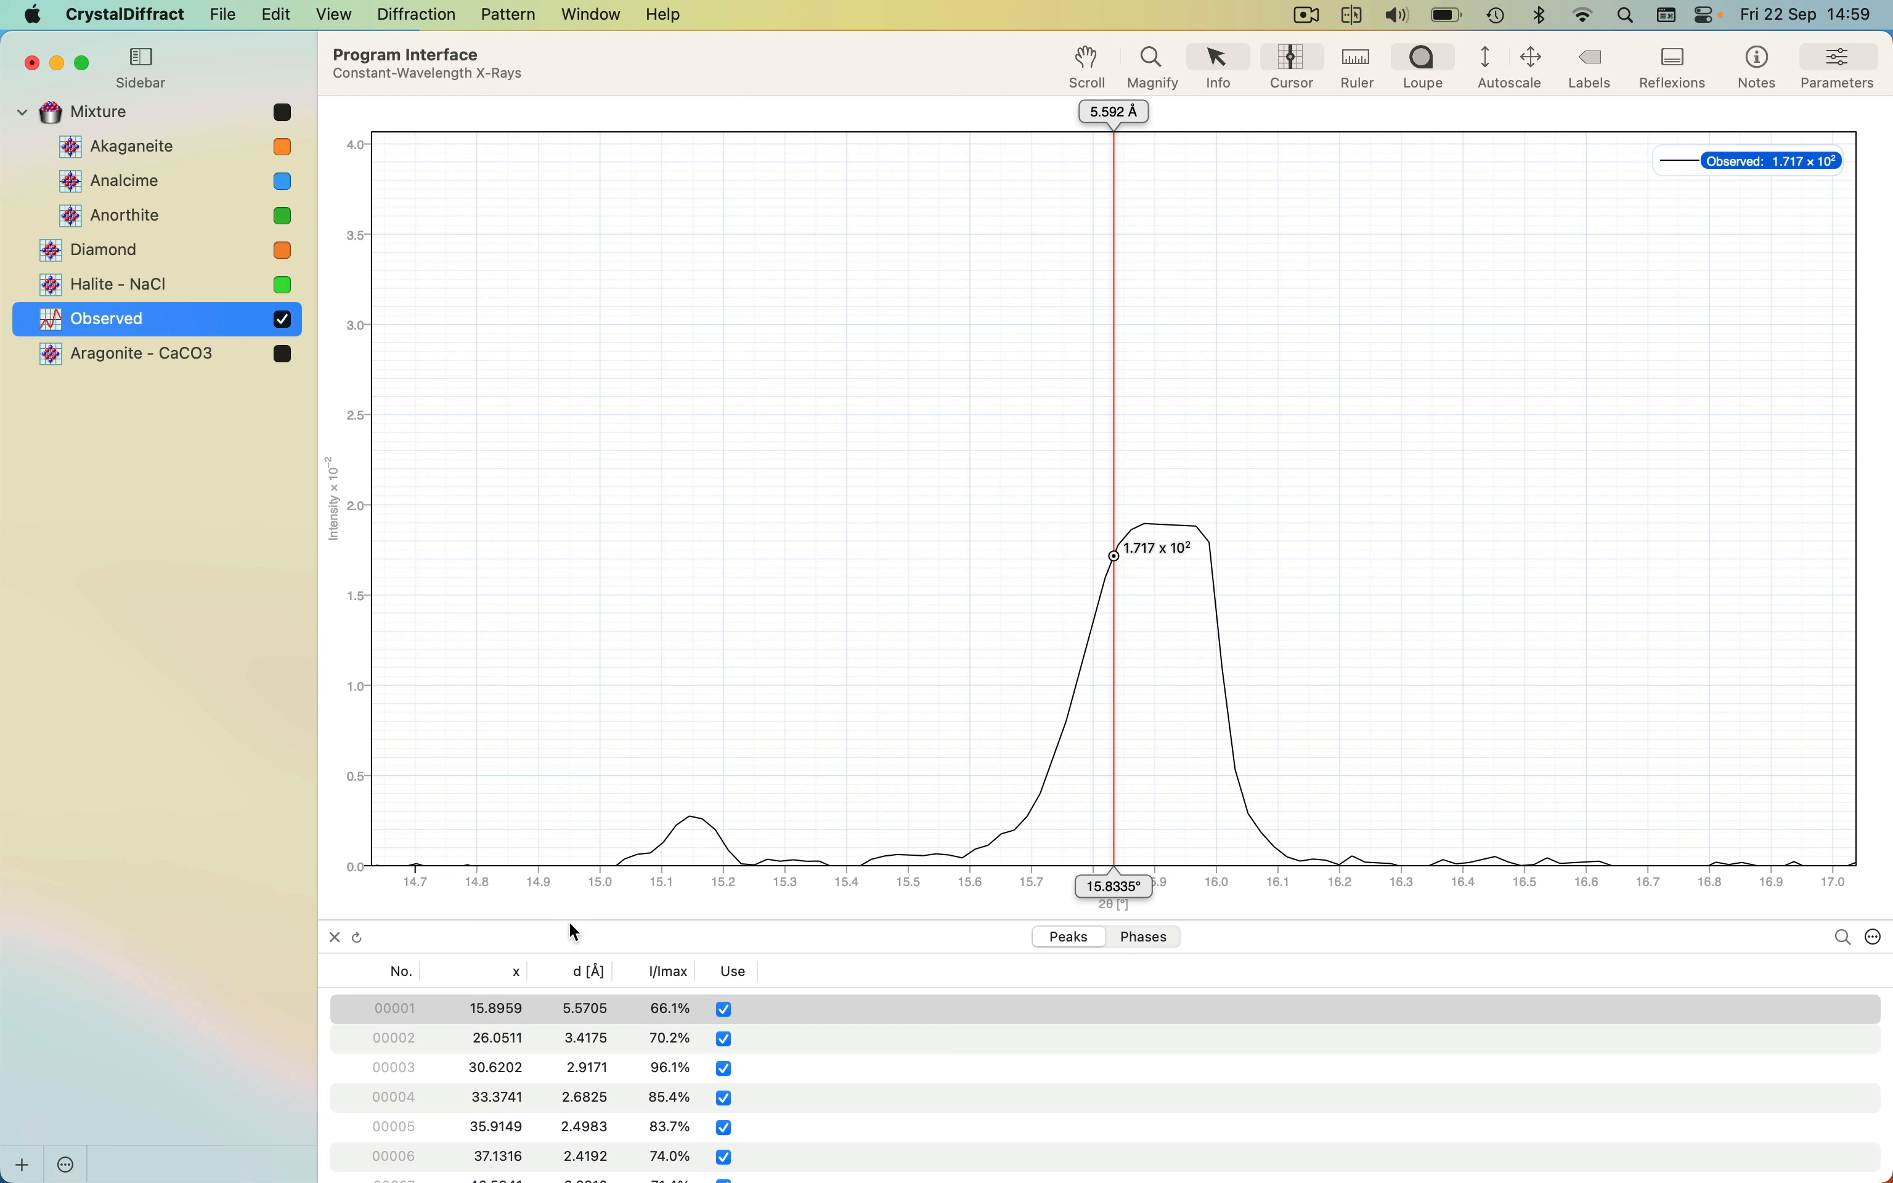
click(359, 938)
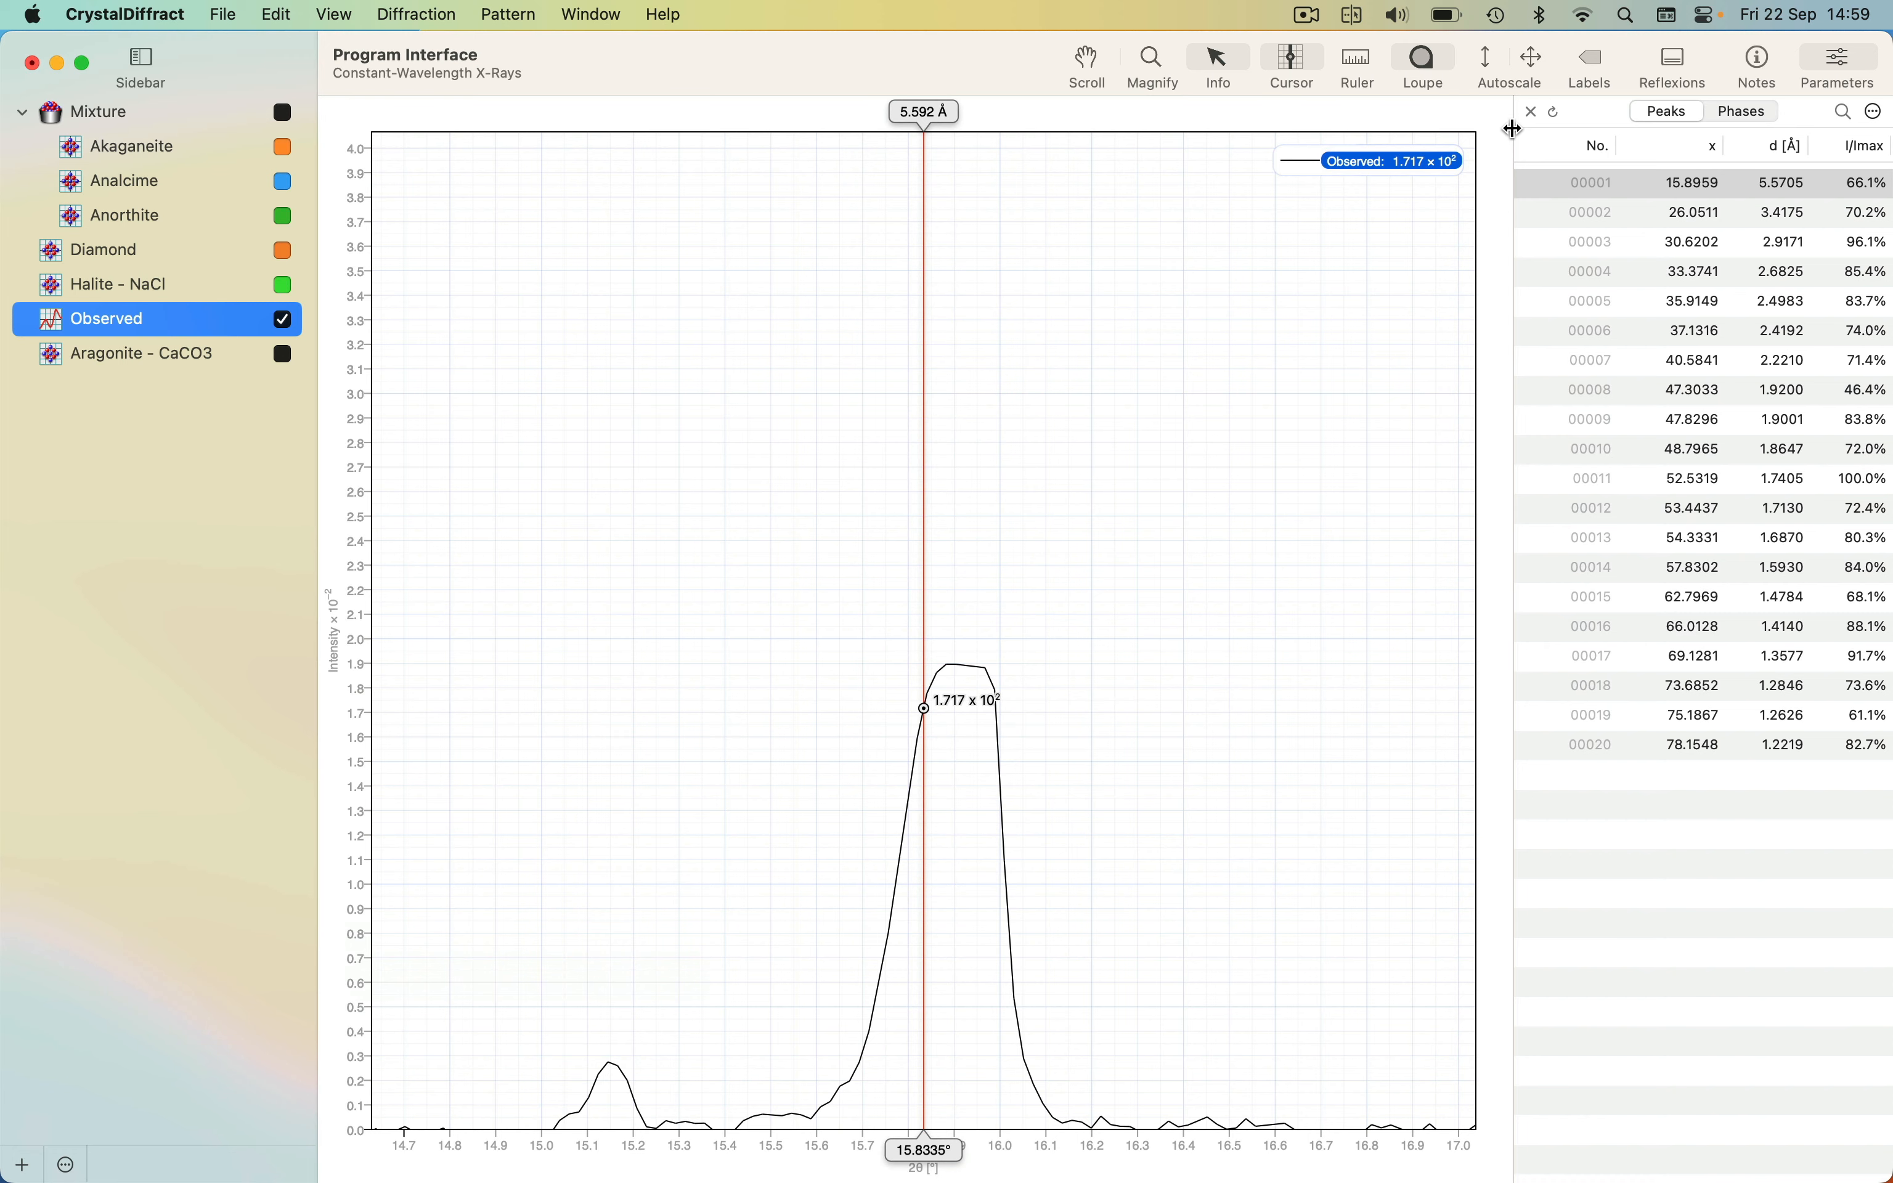
drag(1515, 141, 1462, 139)
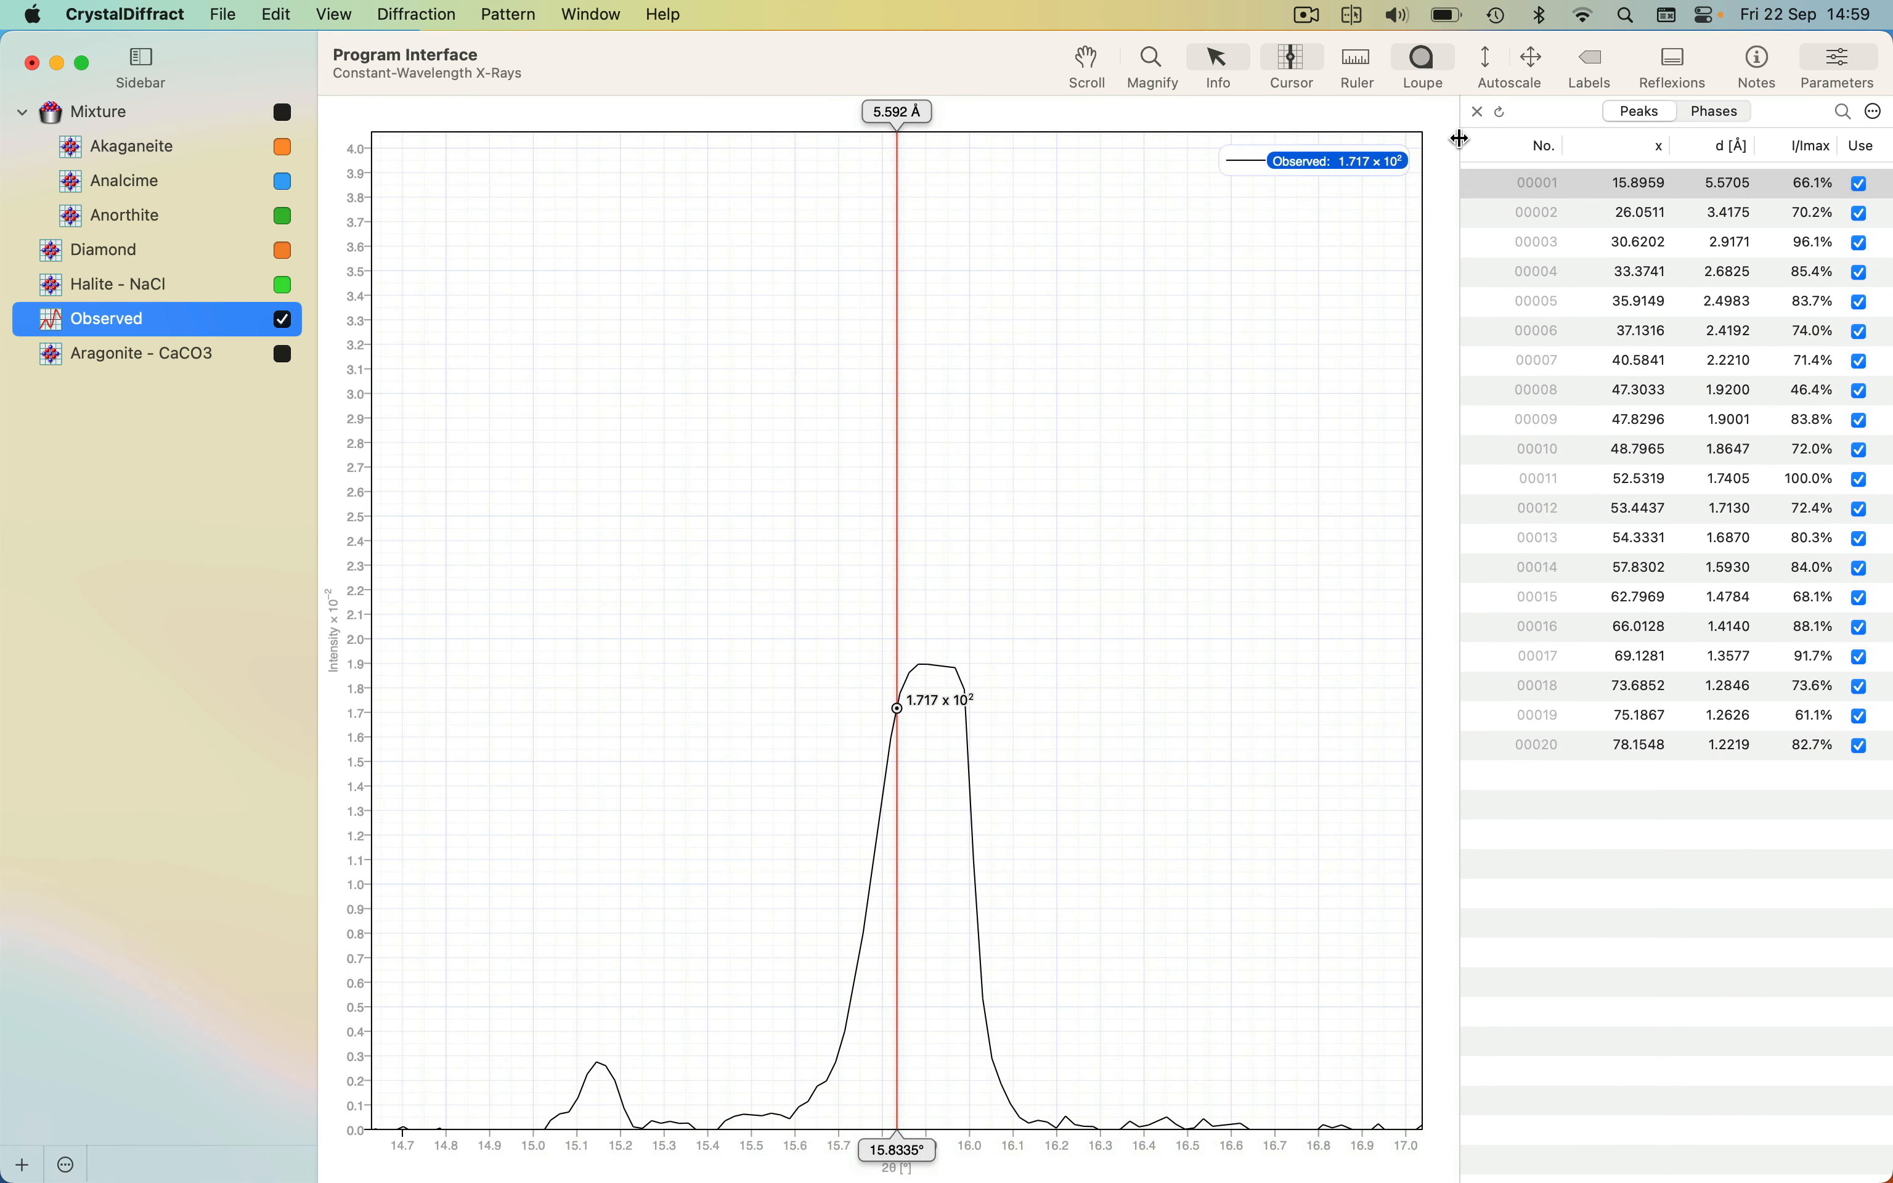
Locate observed peaks 6, 8 and 12 on the graph, and view the peak-finding settings without changing them
click(1677, 347)
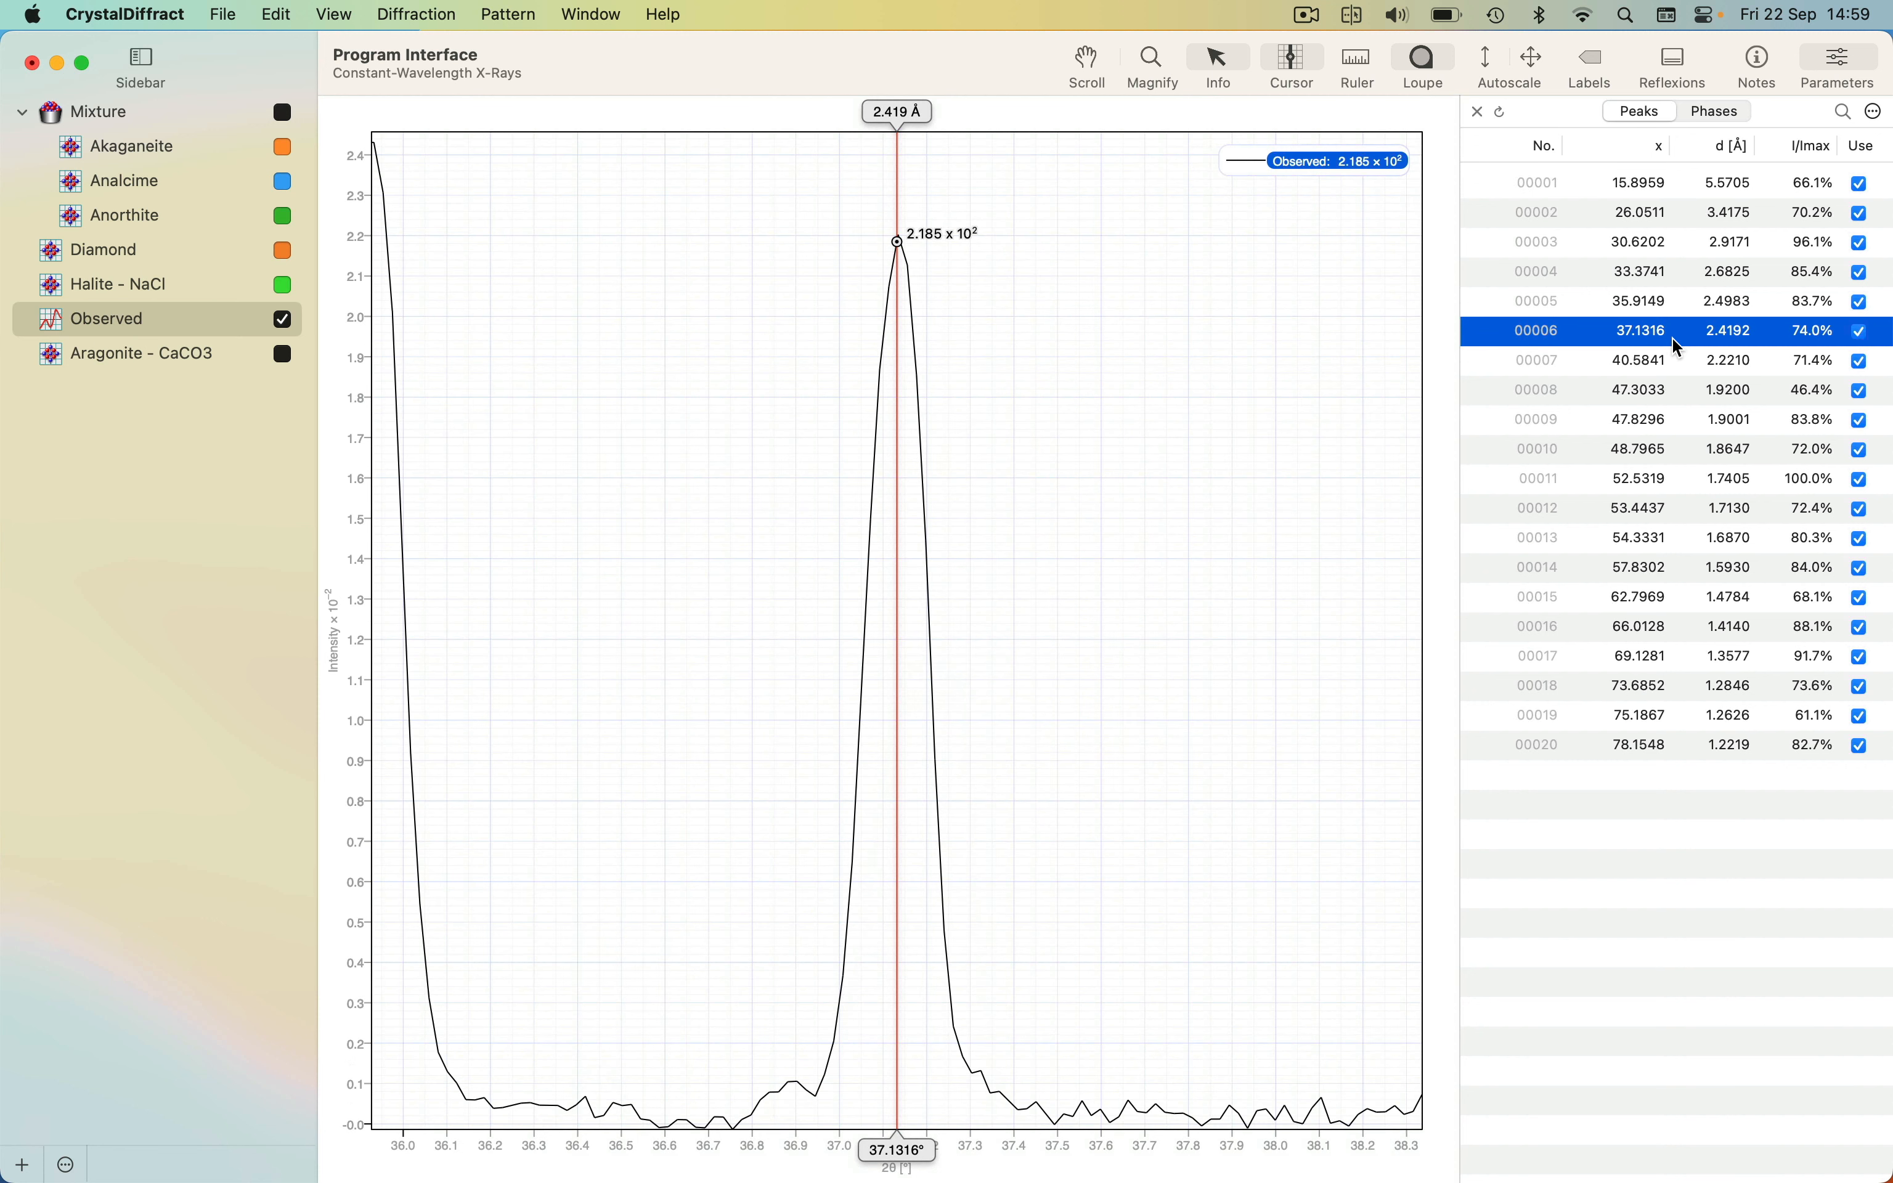
click(1679, 394)
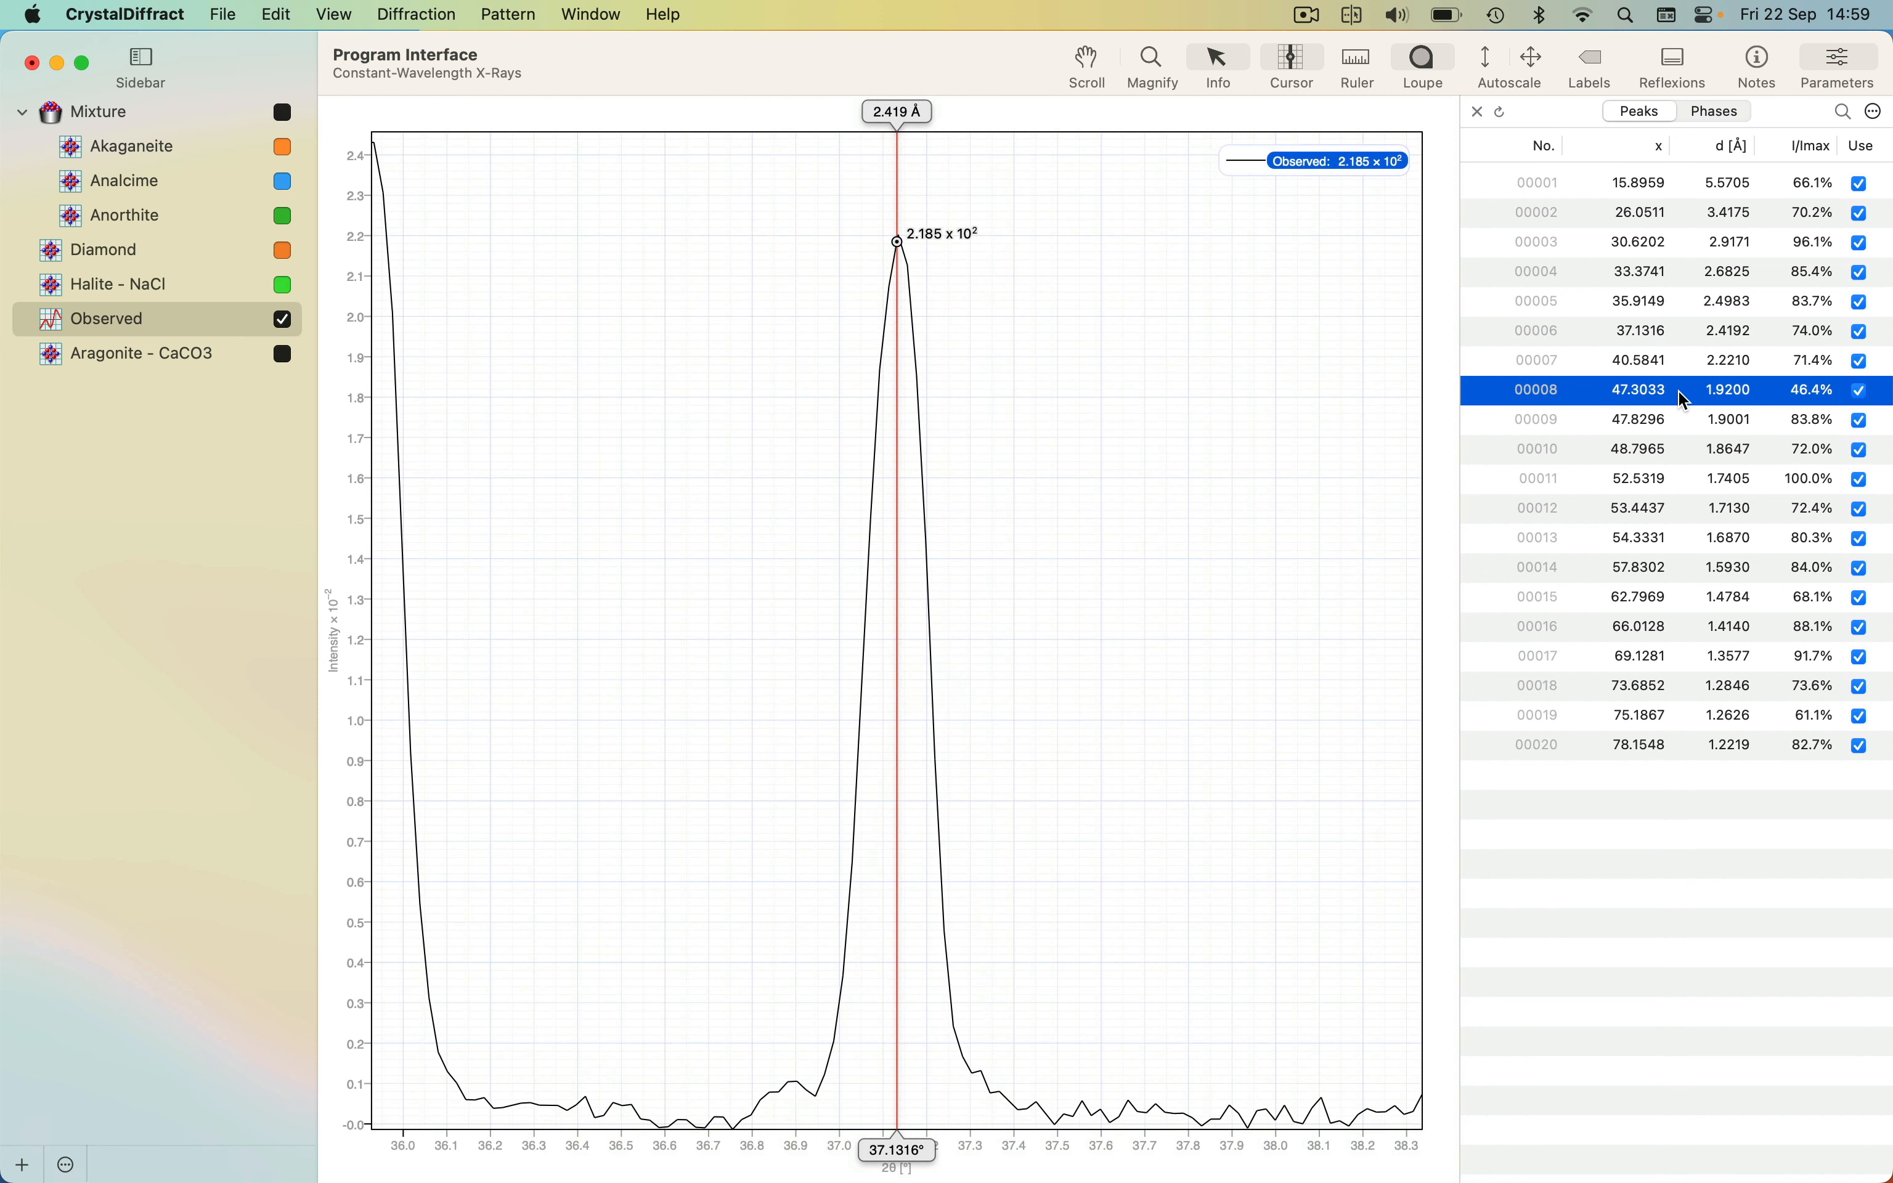
click(1686, 501)
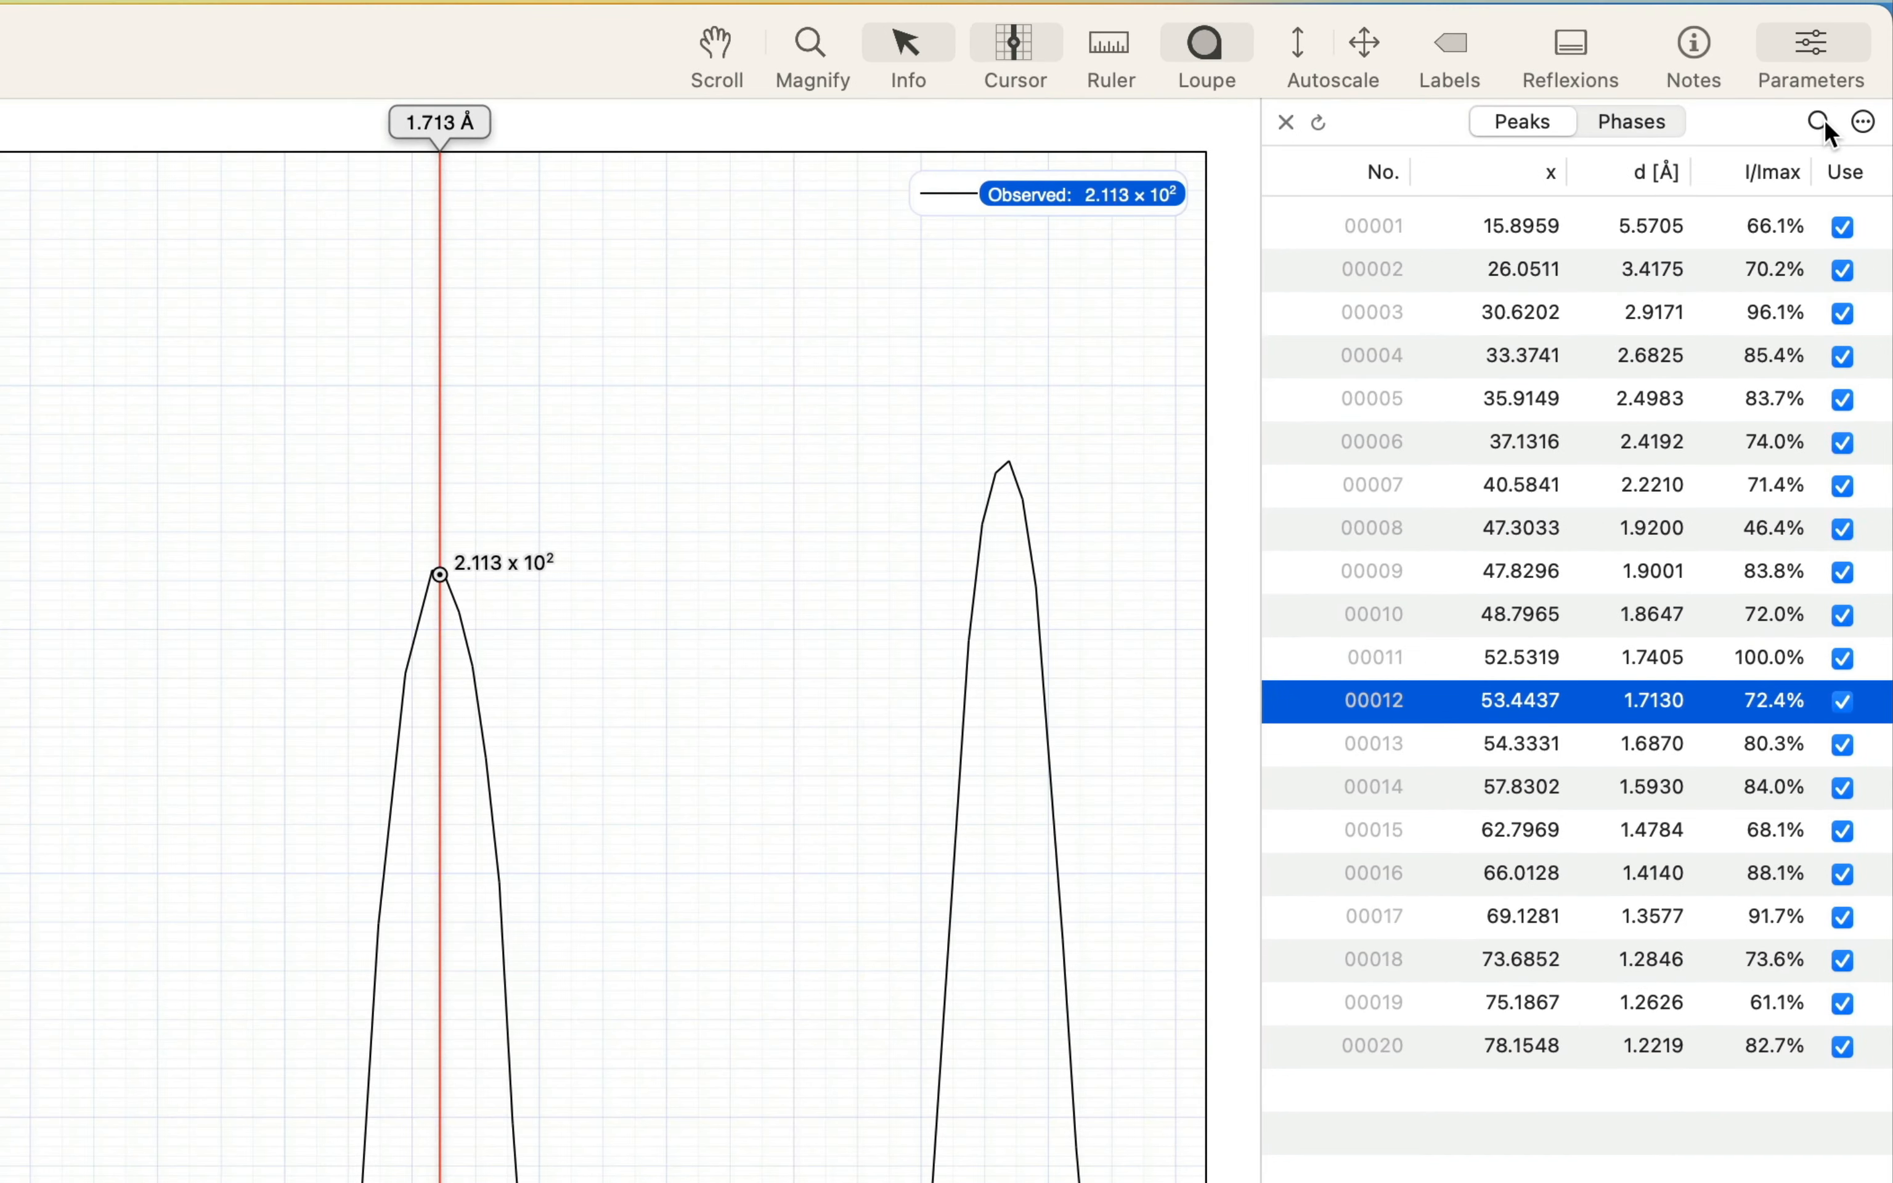
click(1844, 112)
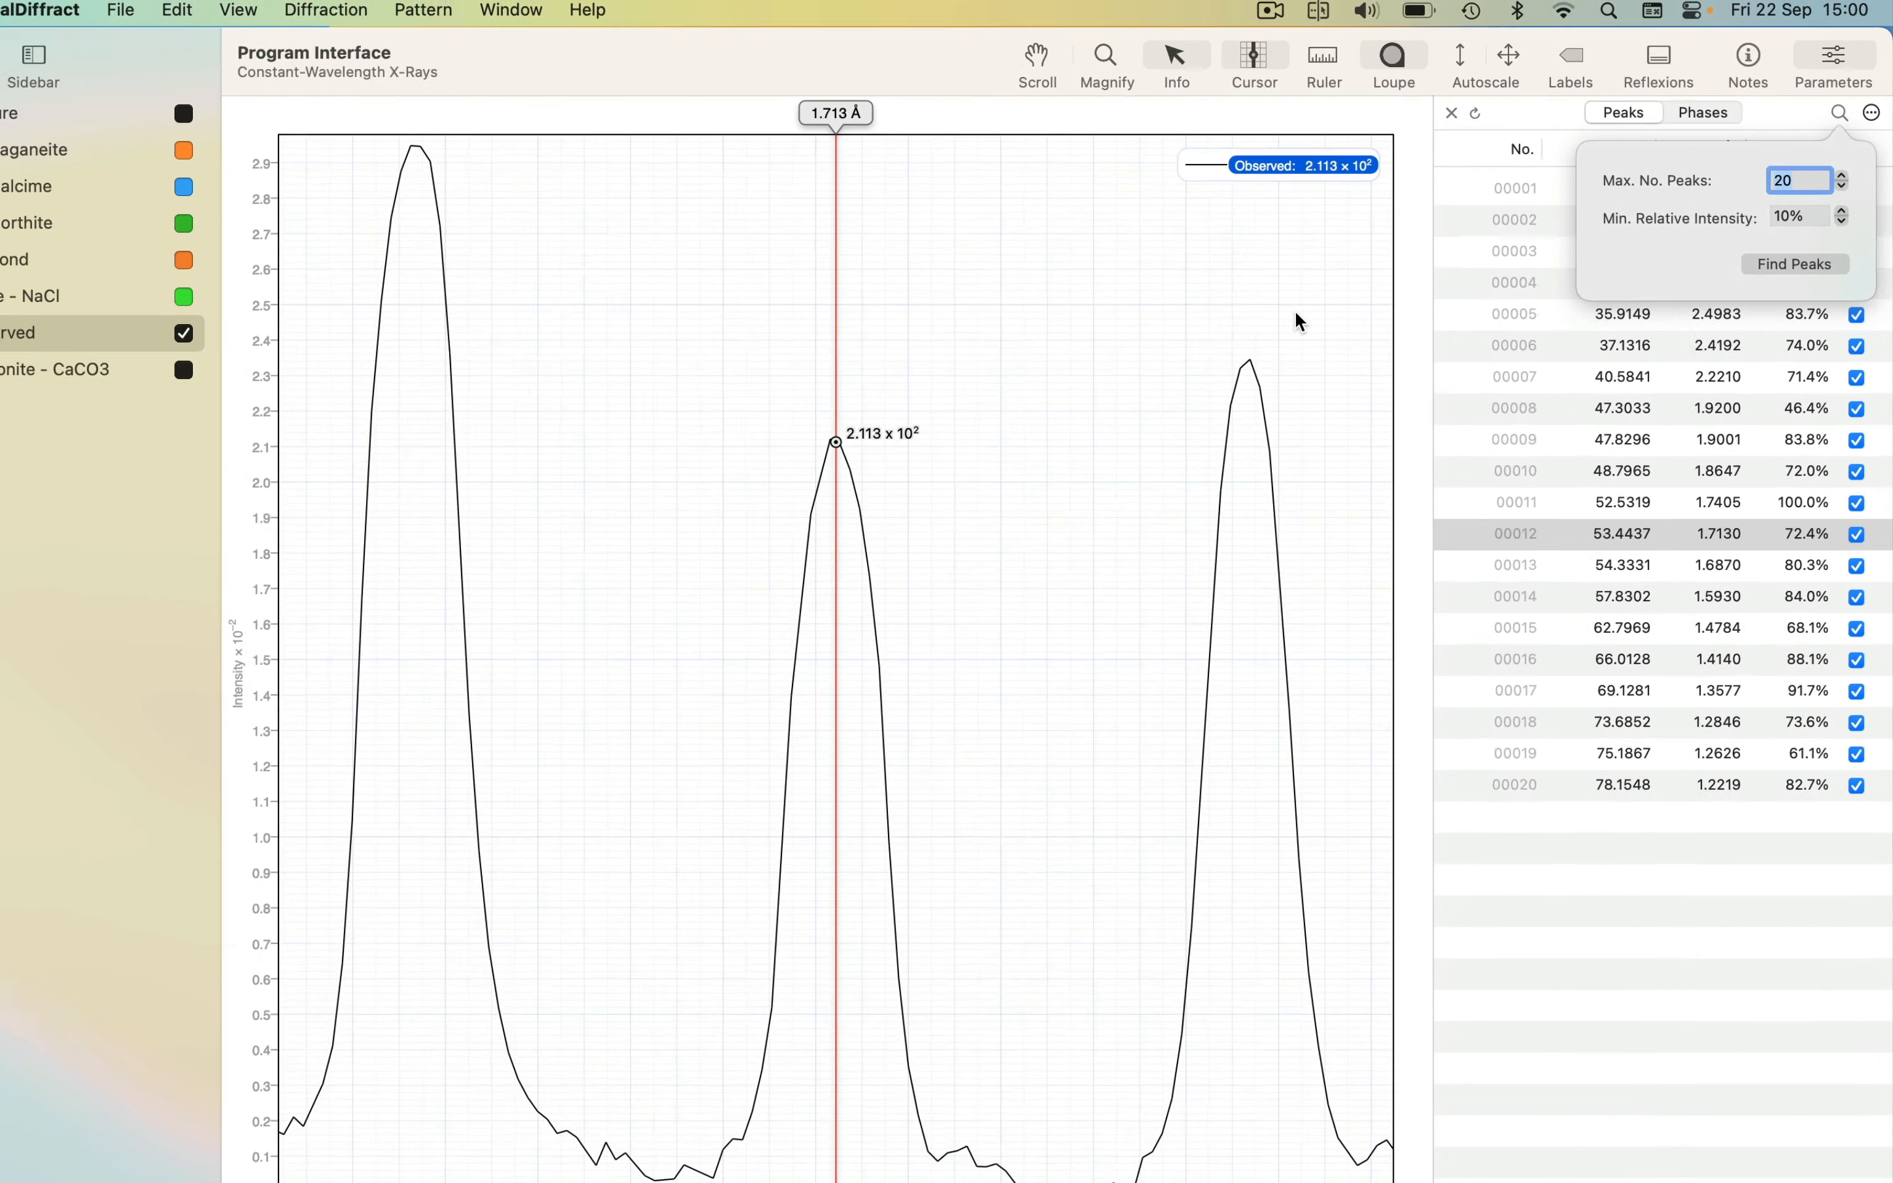
click(1077, 388)
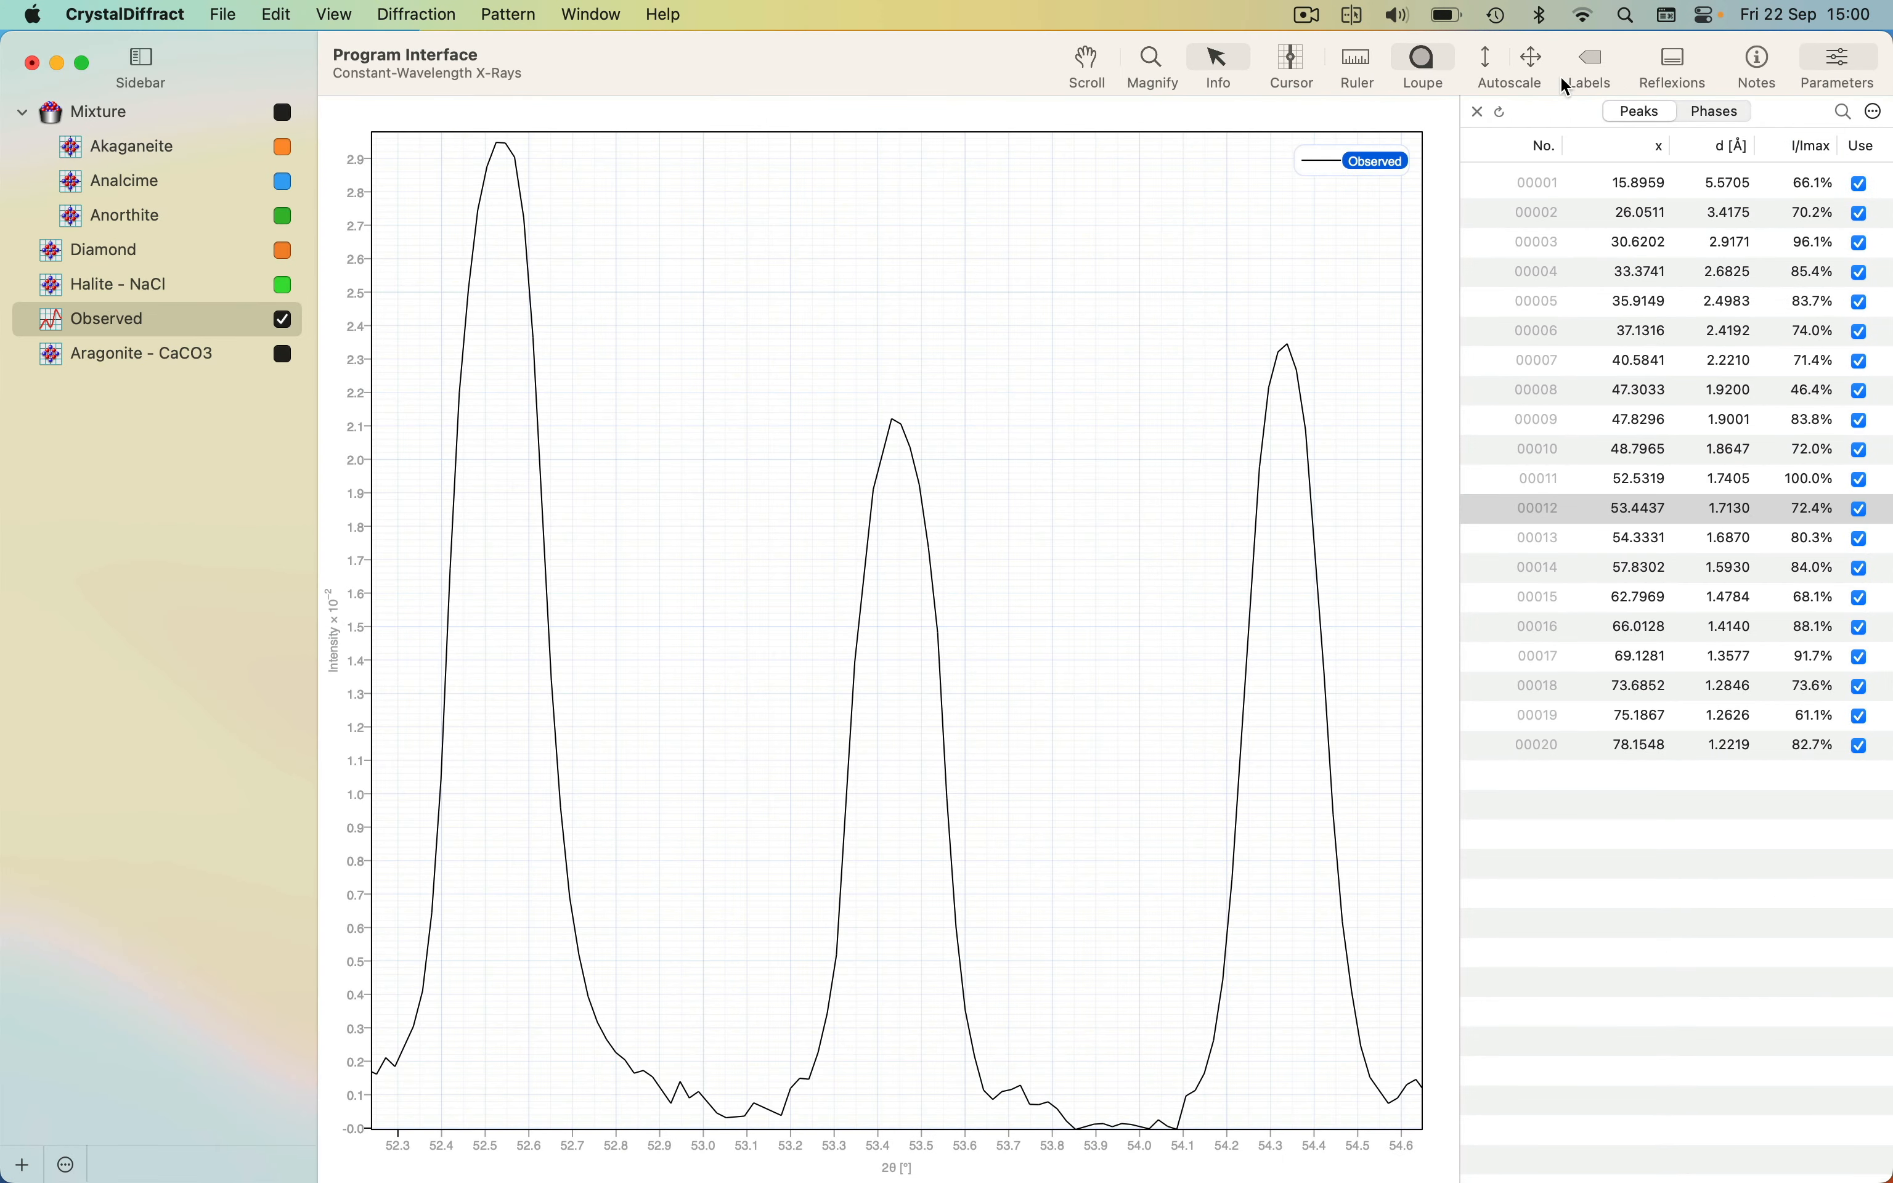
Move the Observed peak list back below the graph and switch it to the Phases view
click(1501, 108)
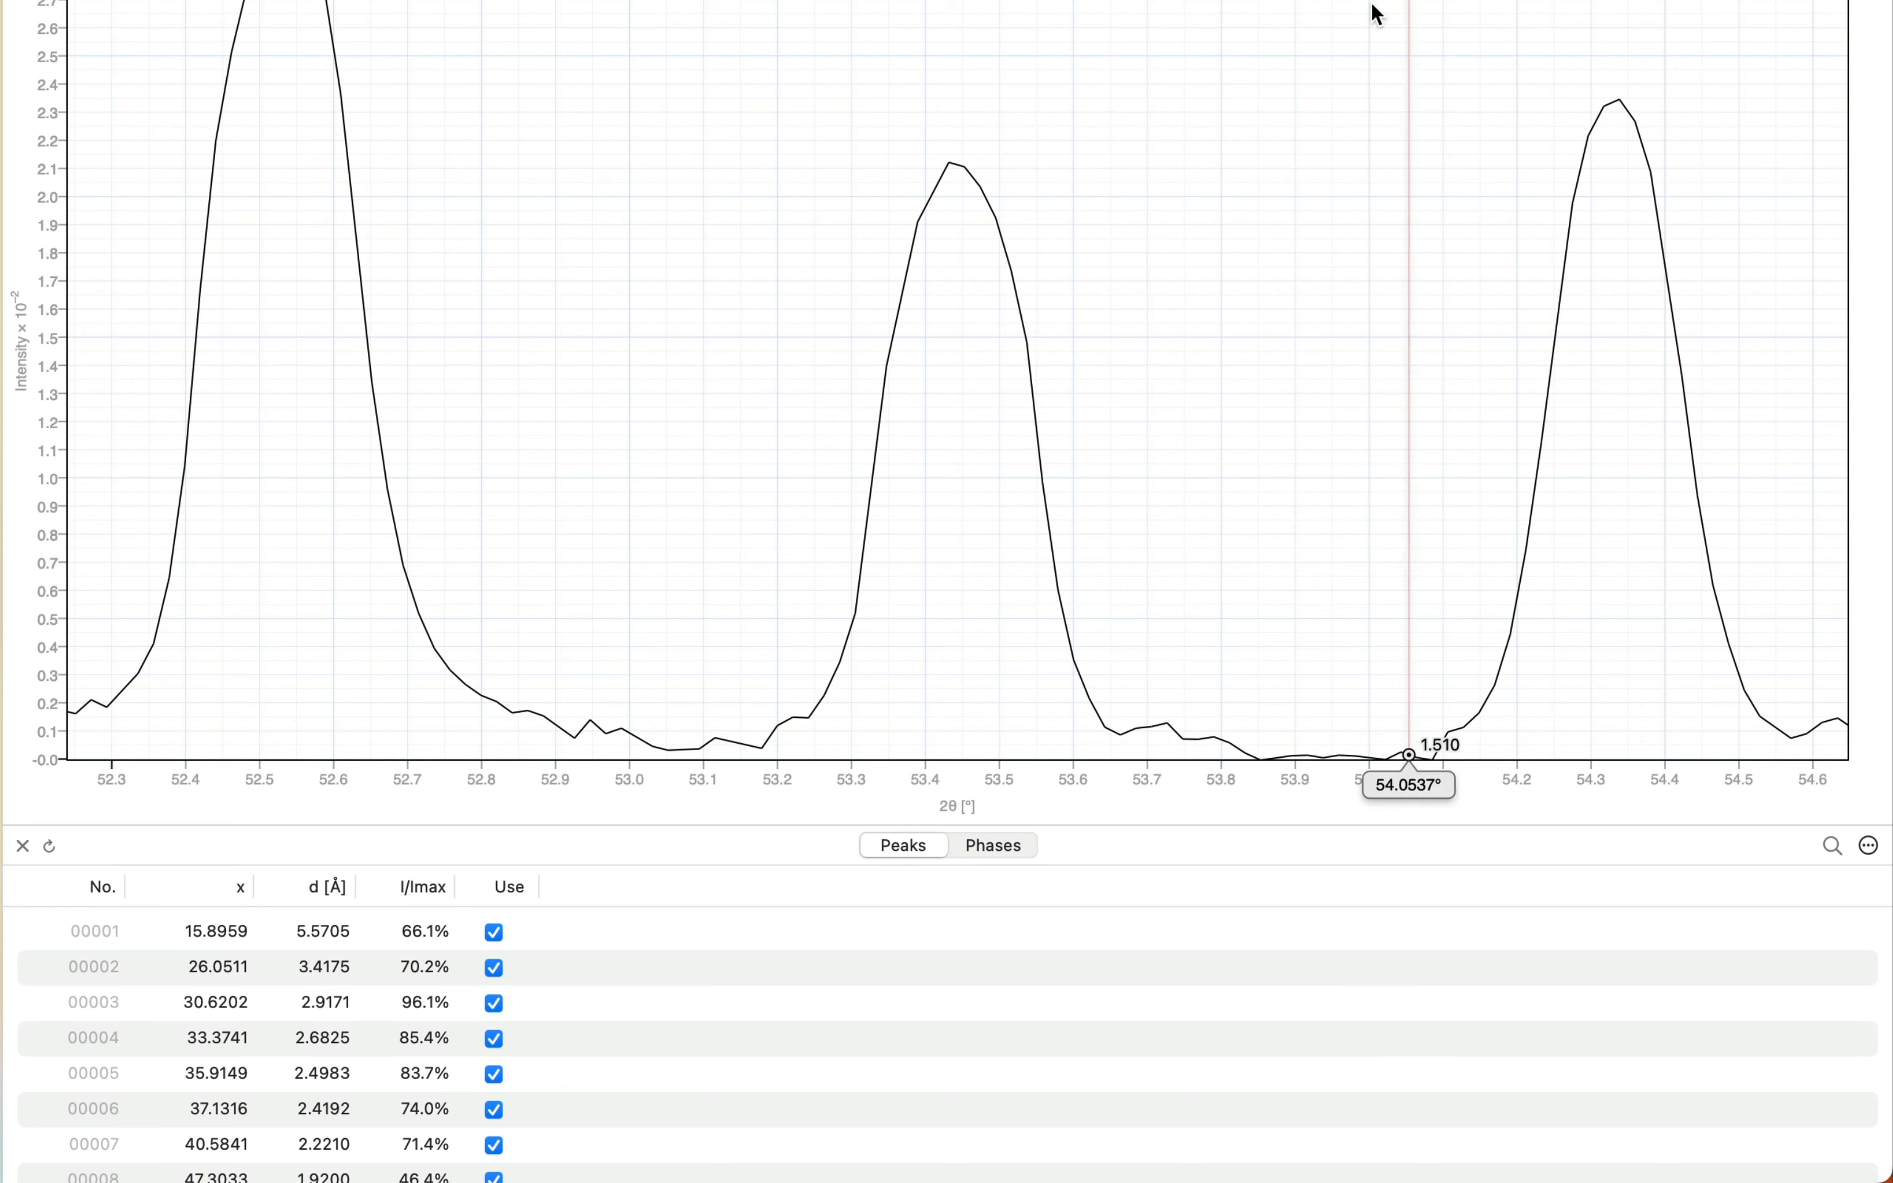
click(1002, 843)
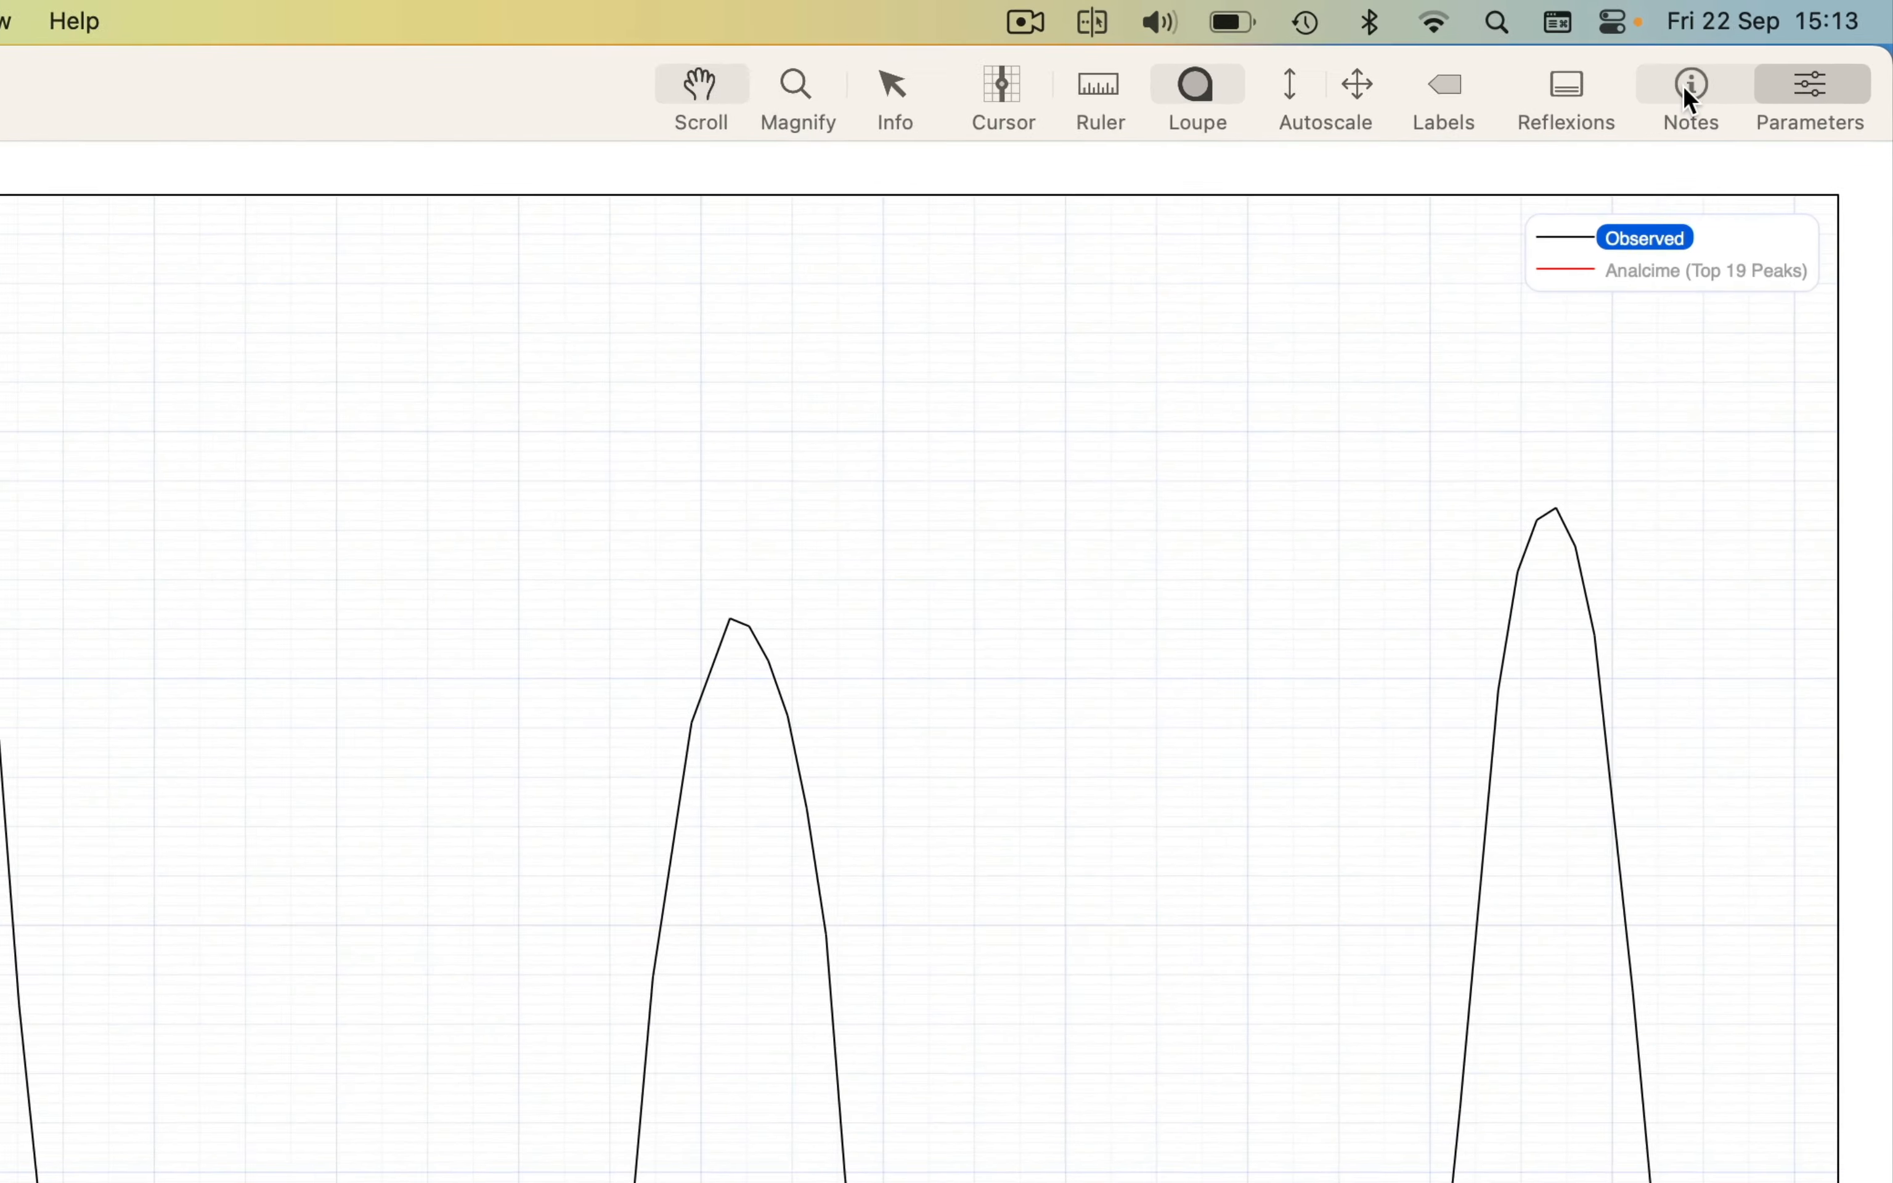
Open the notes and append the sentence "These include both observed and simulated patterns."
click(1685, 88)
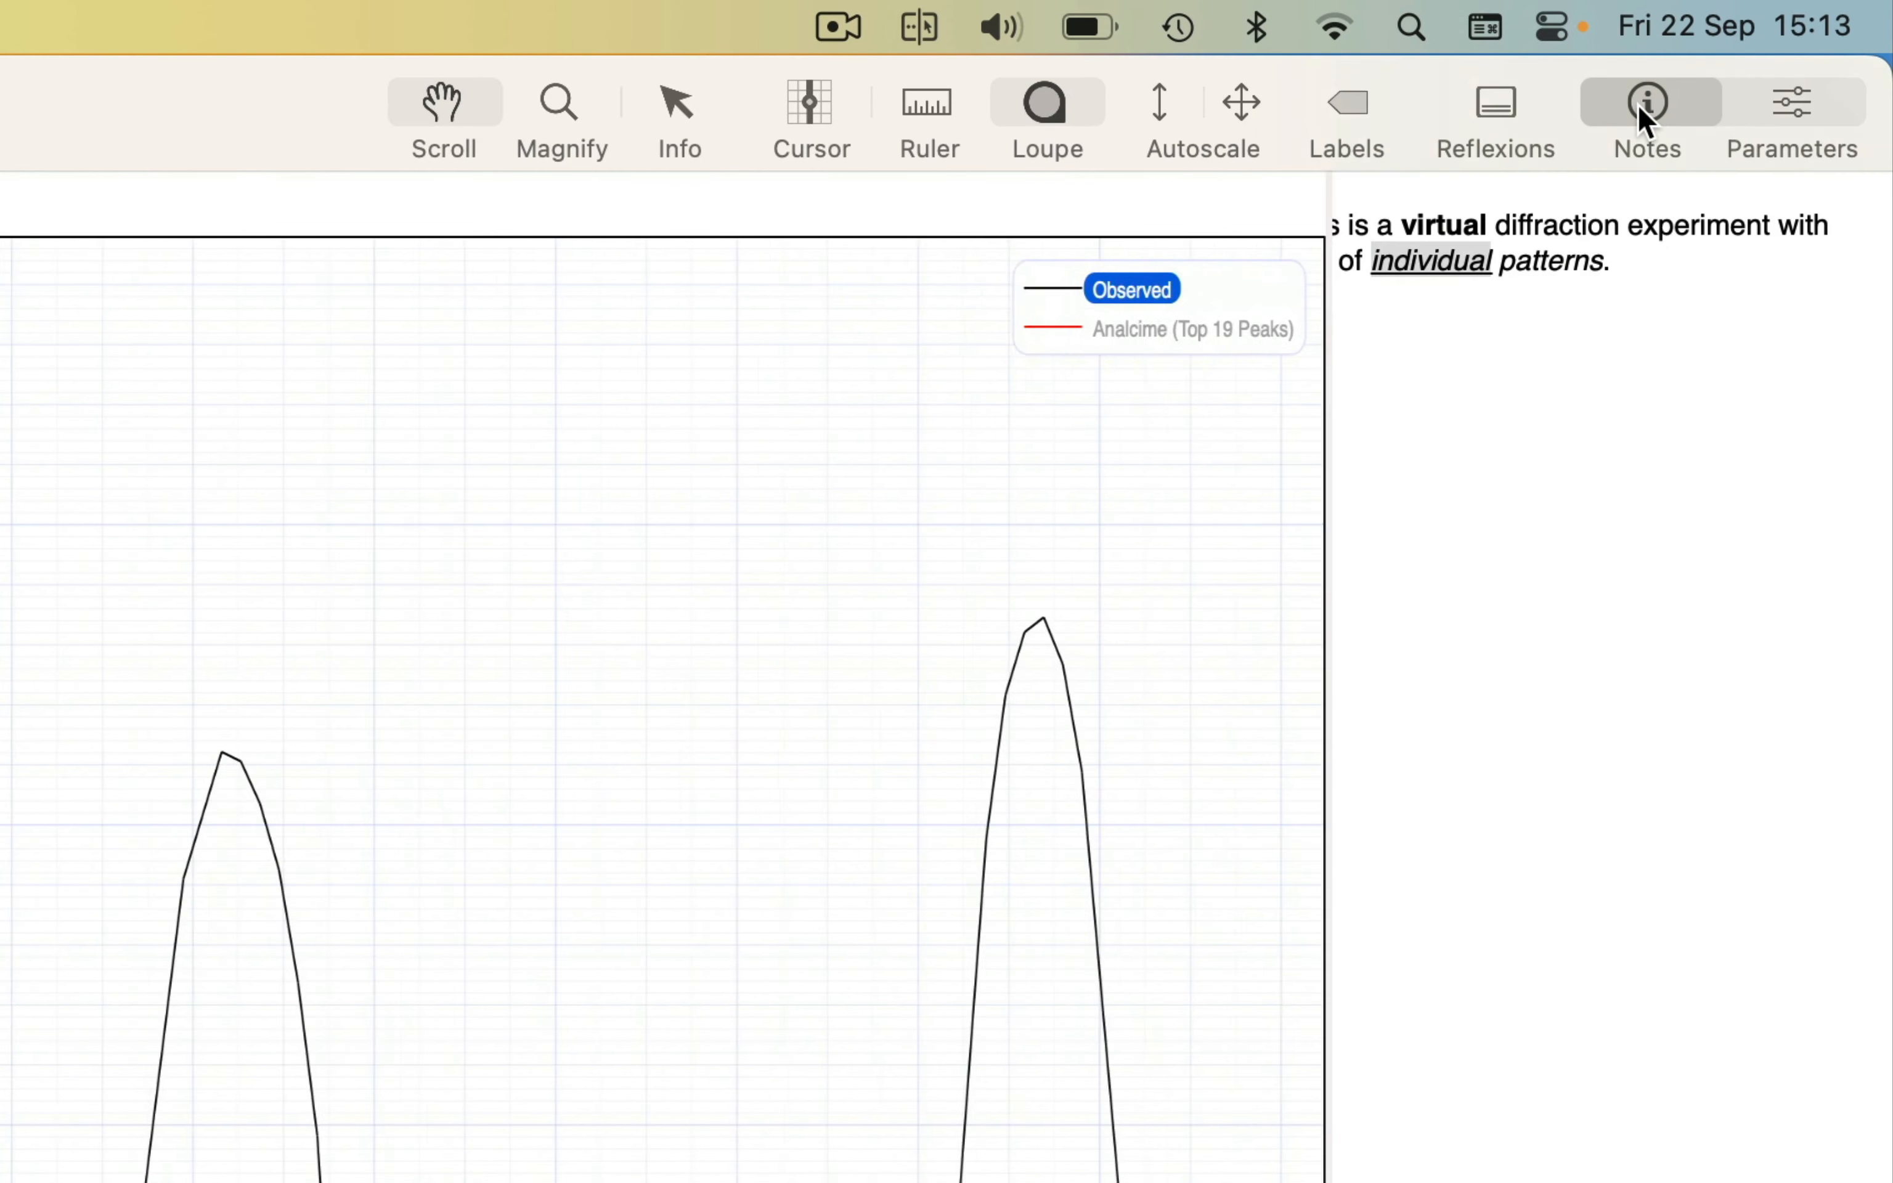
click(1665, 310)
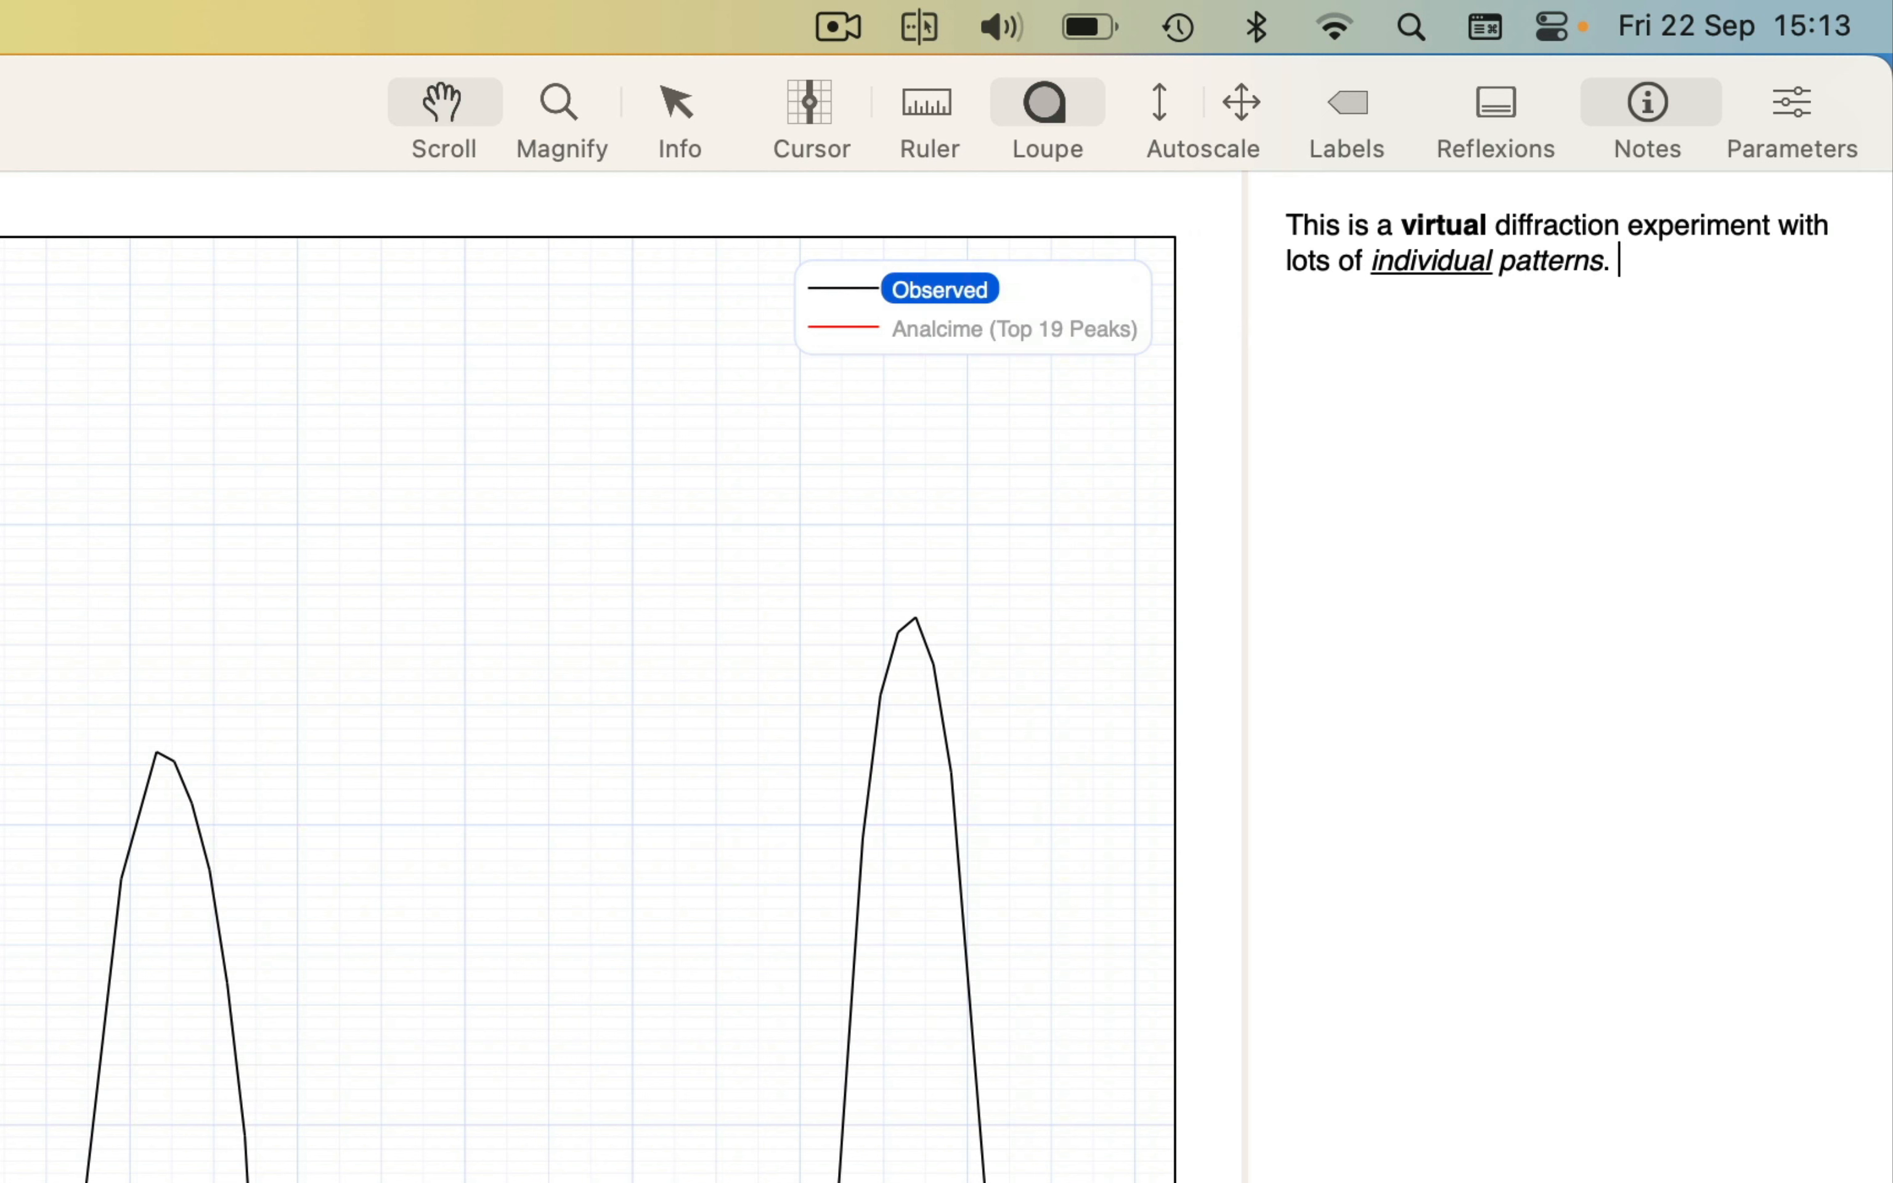
text(These include both)
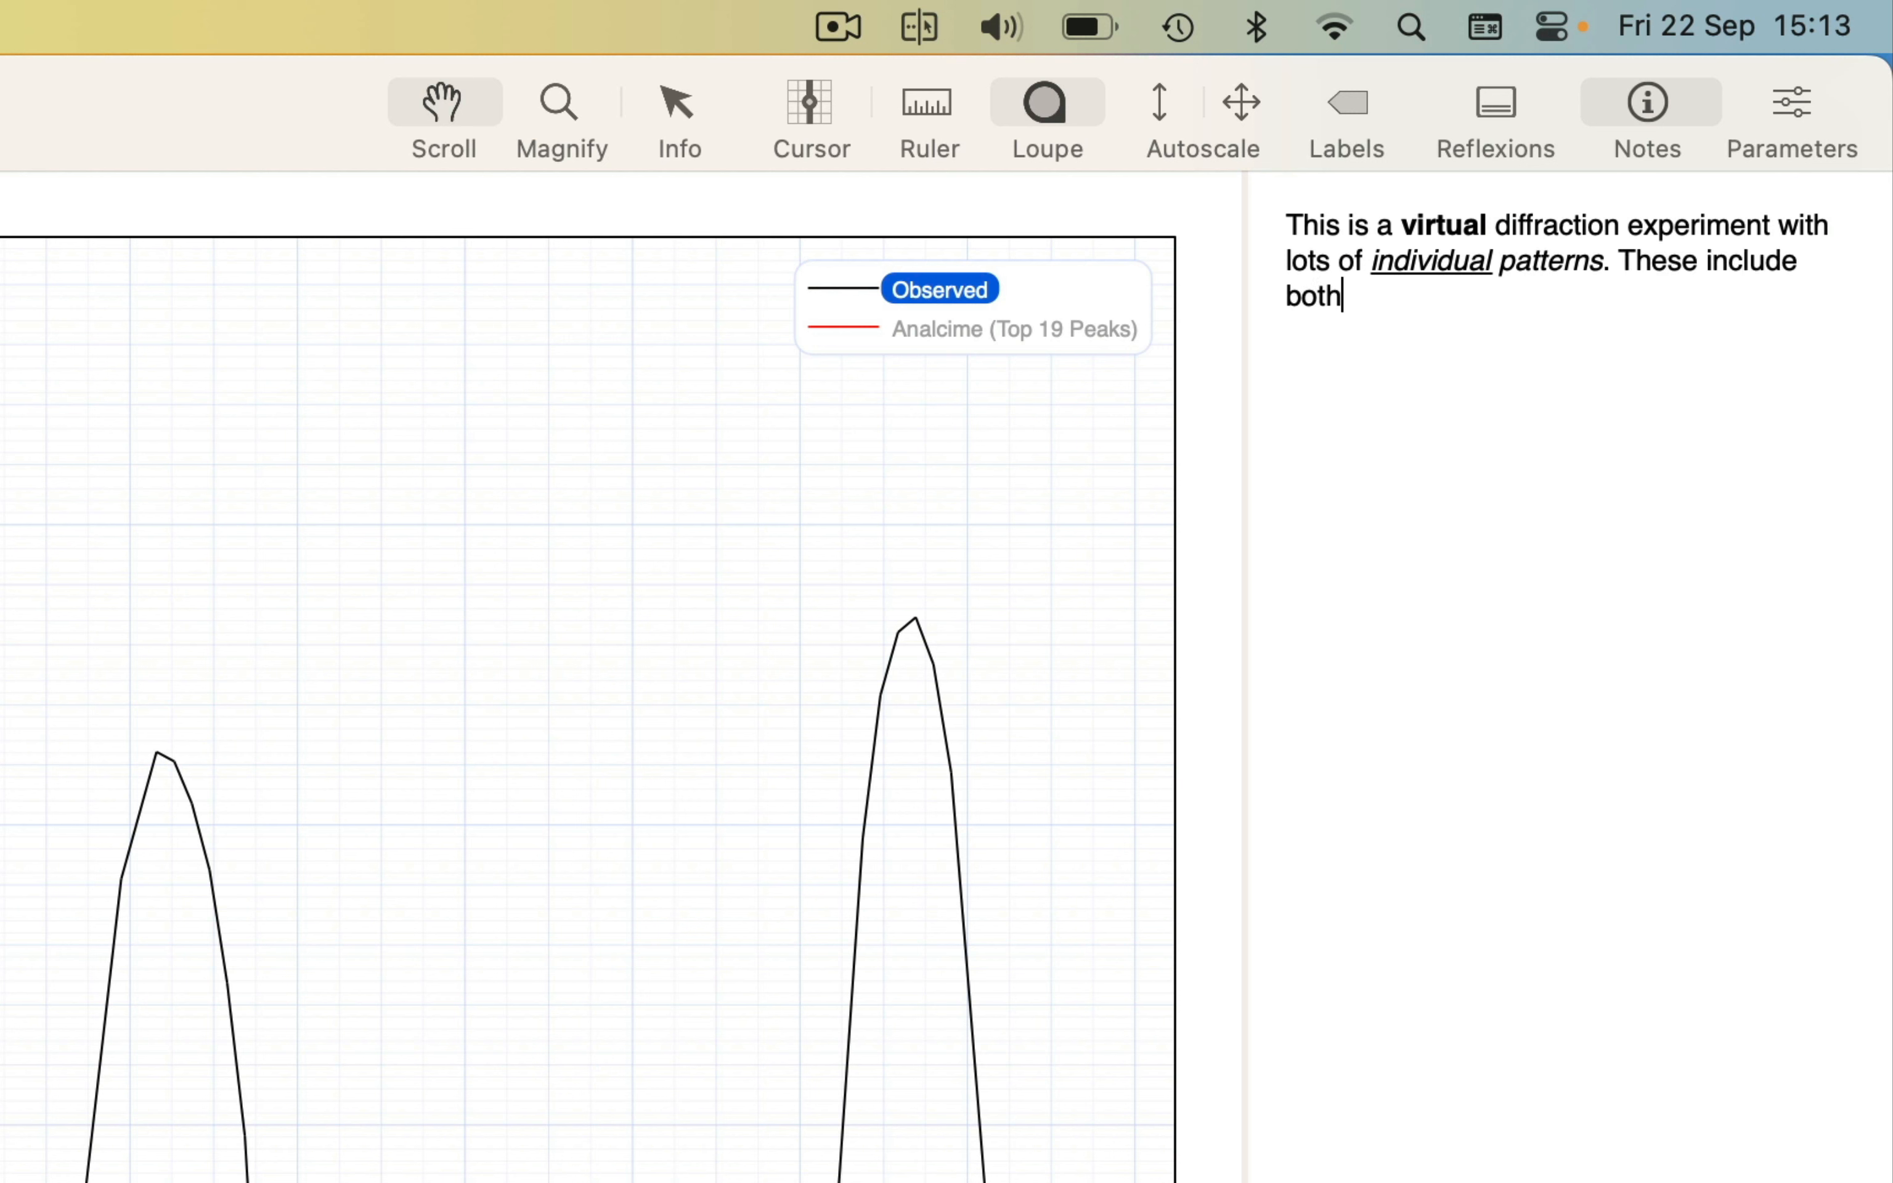
text( observed and)
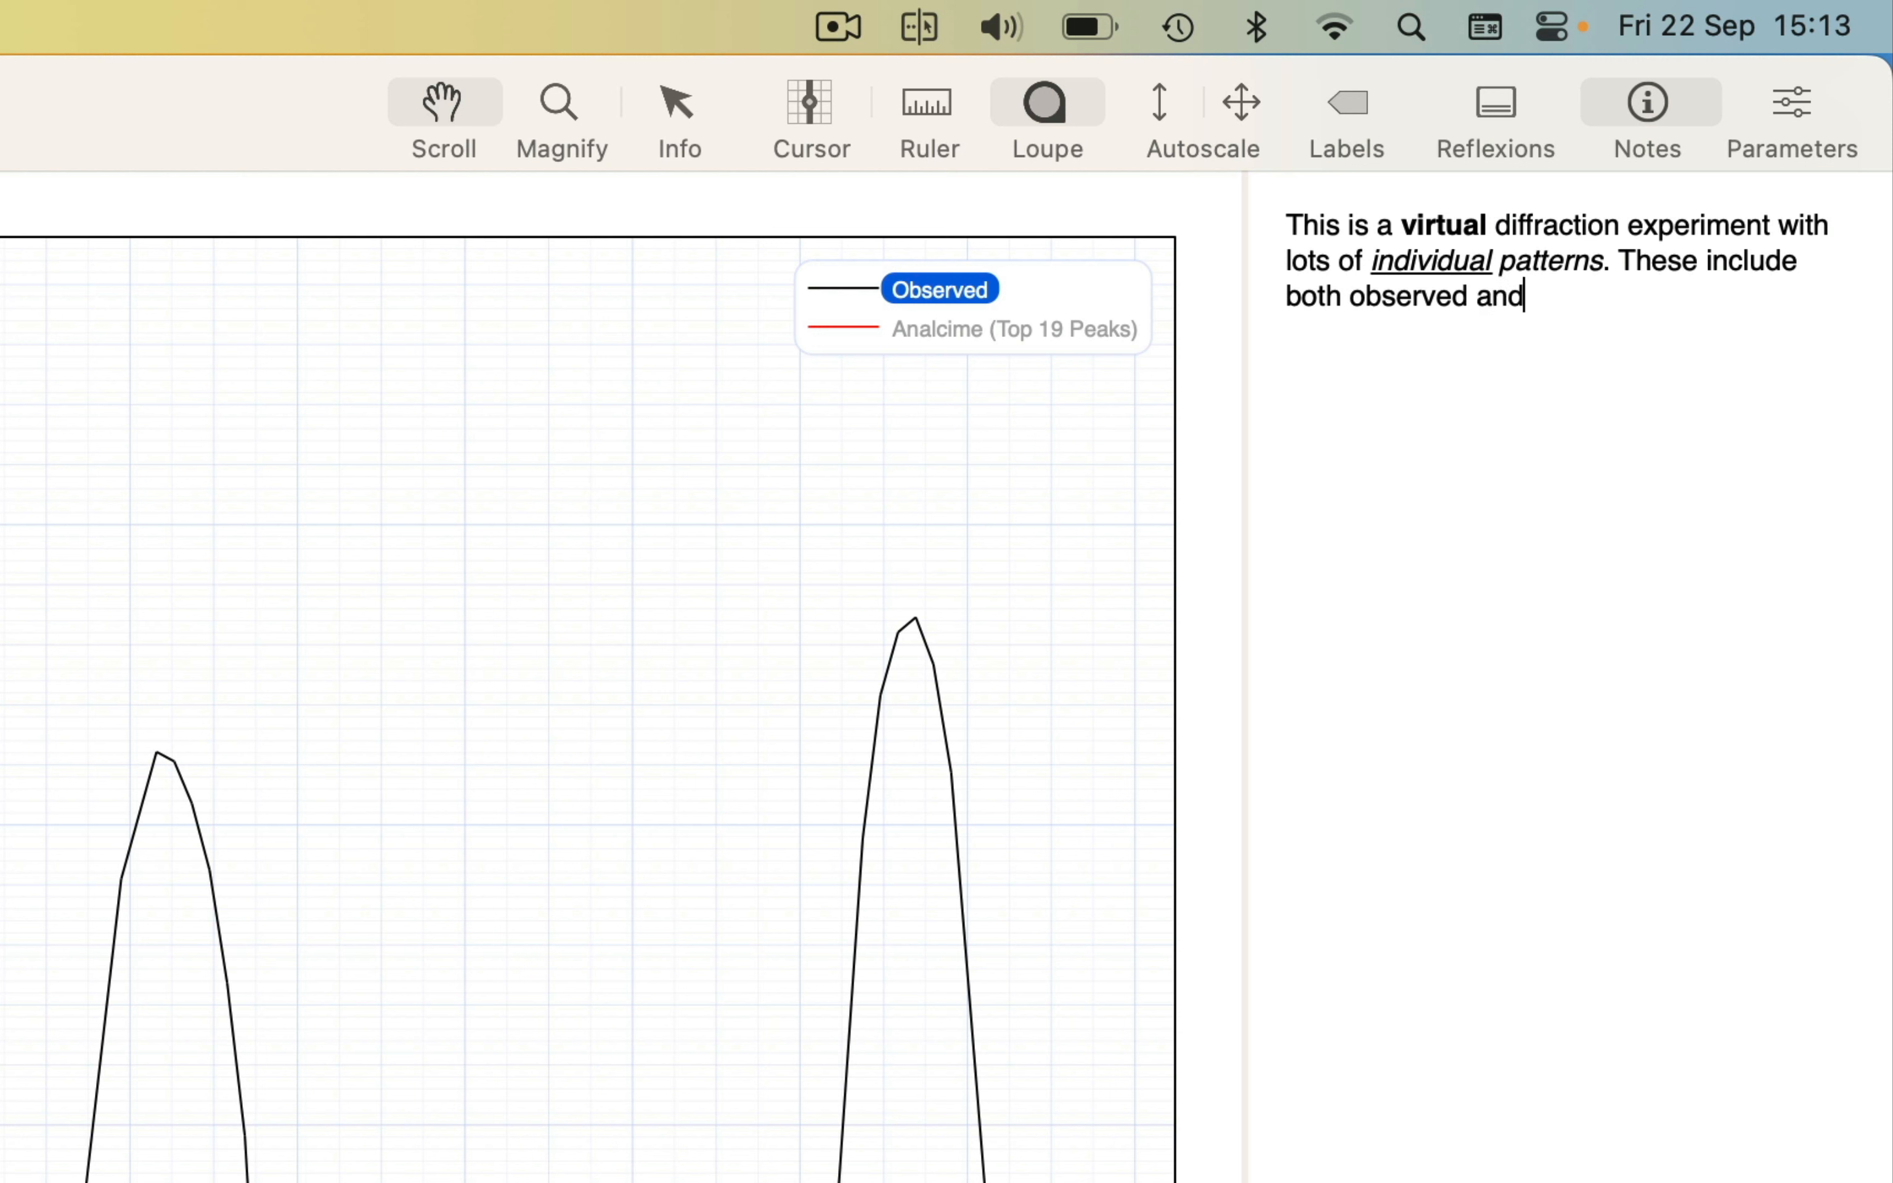
text( simulated patterns.)
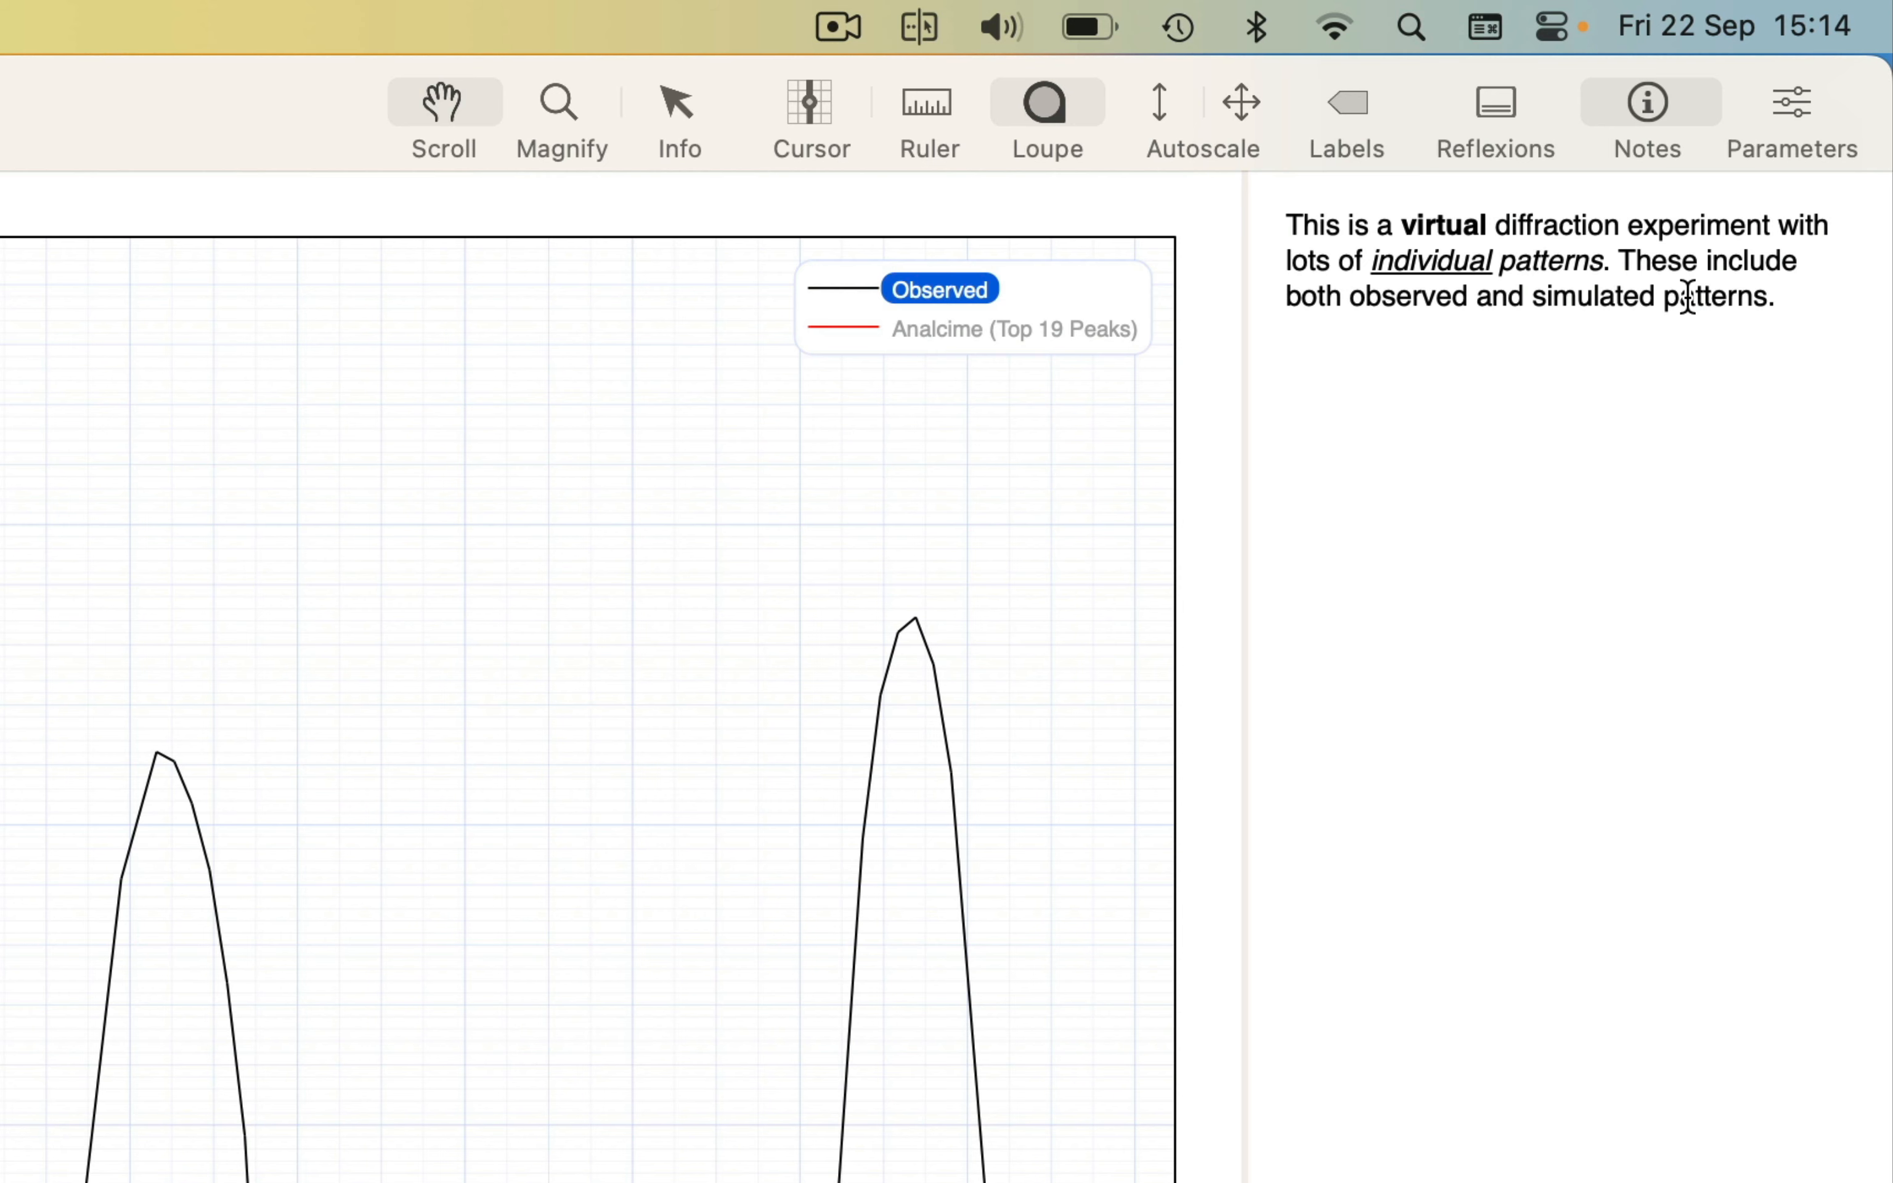
Make the words "simulated patterns" bold in the notes
click(1690, 298)
drag(1691, 298, 1614, 292)
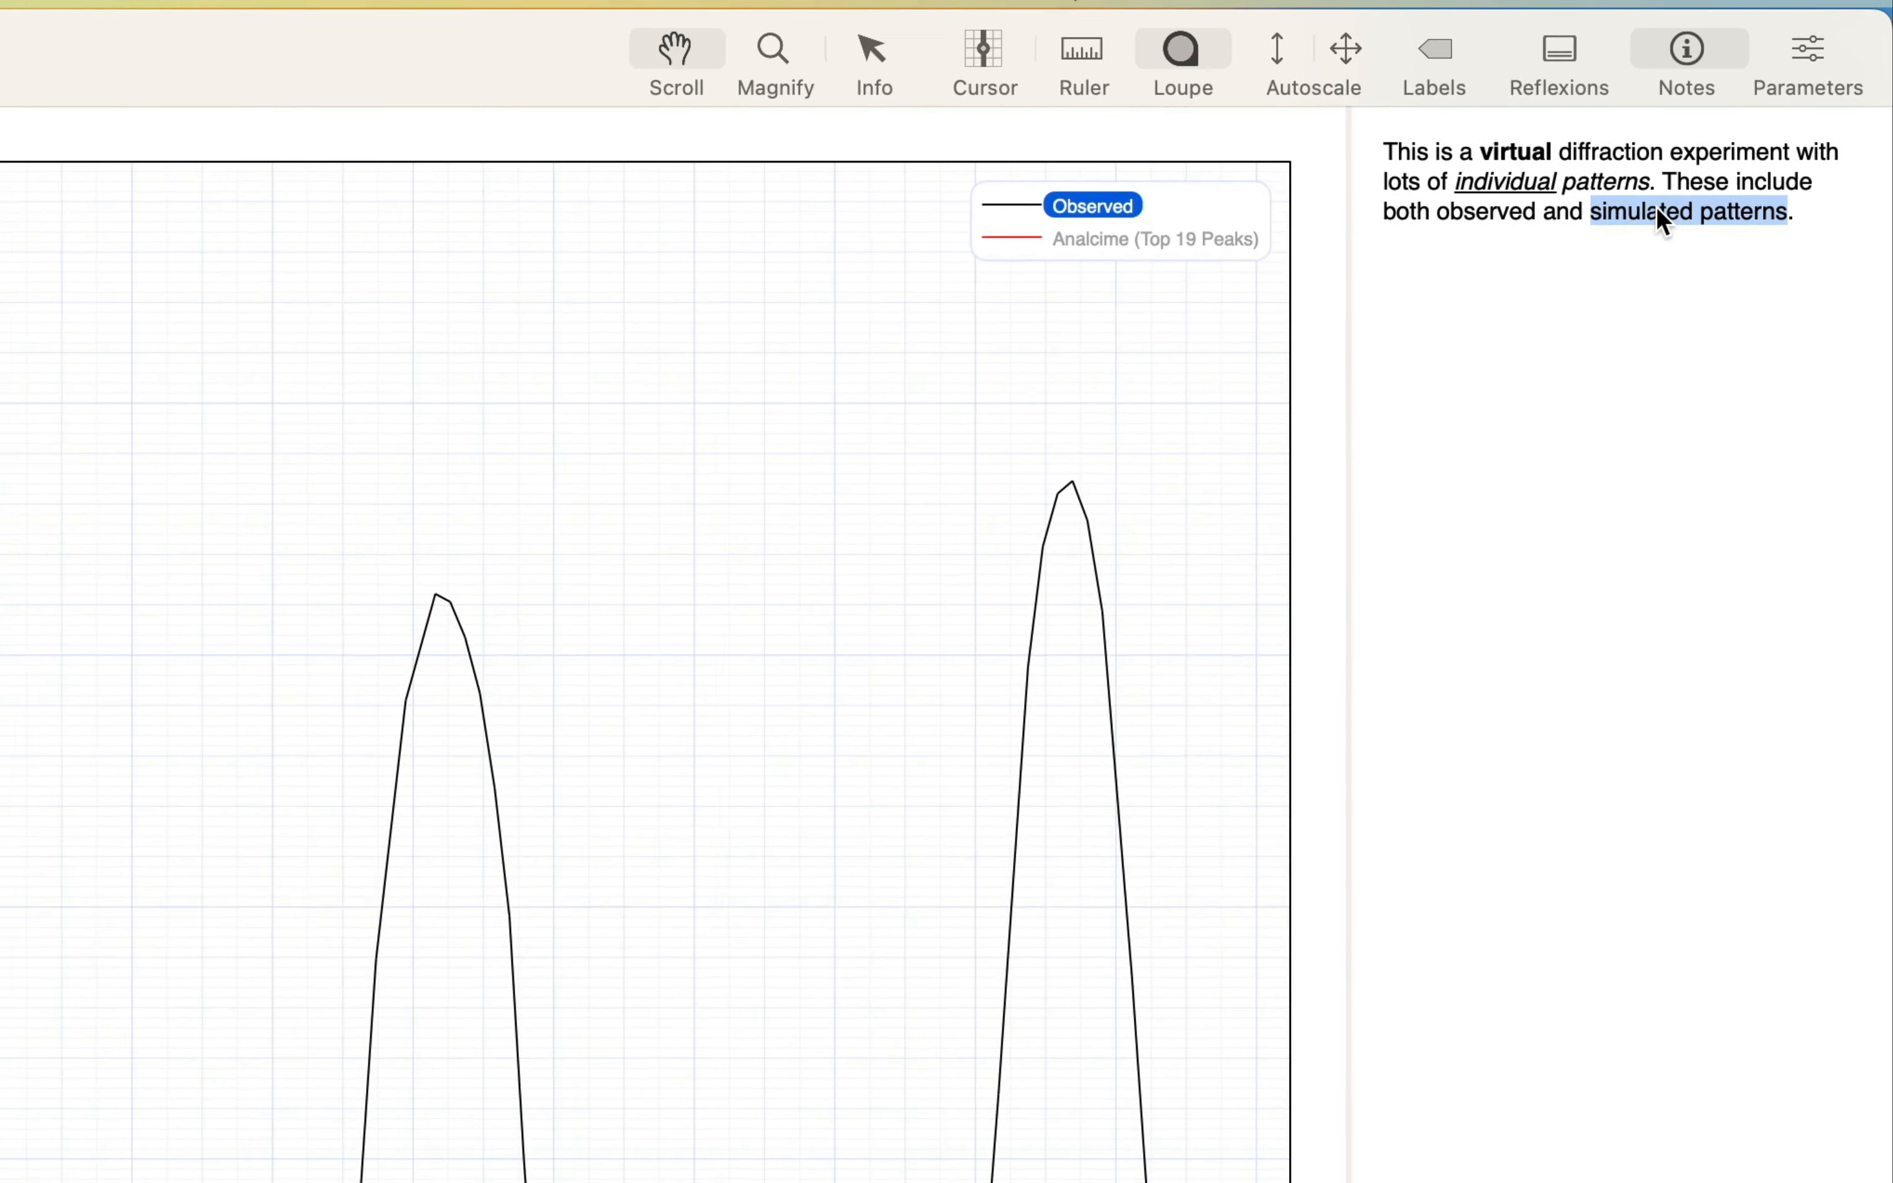
right_click(1619, 291)
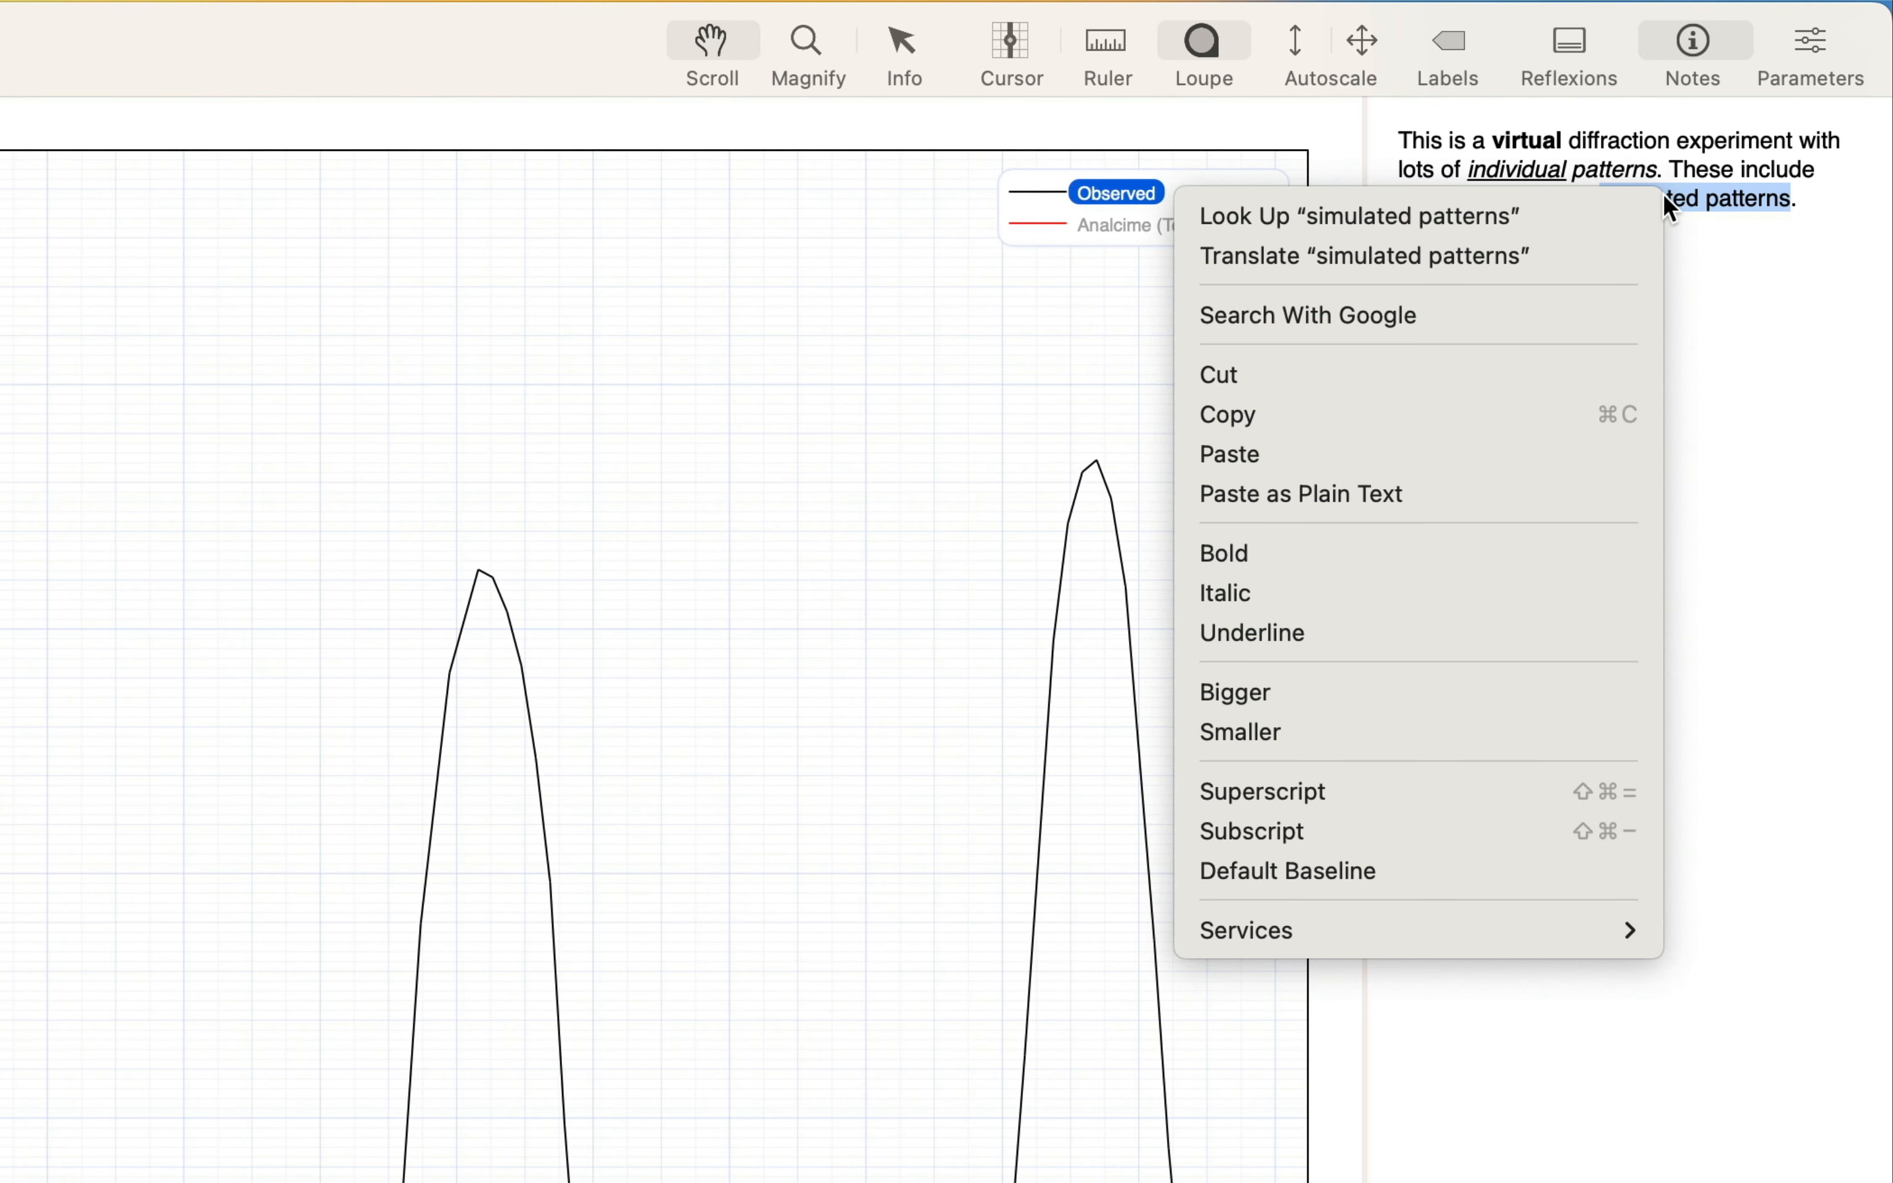
click(1502, 562)
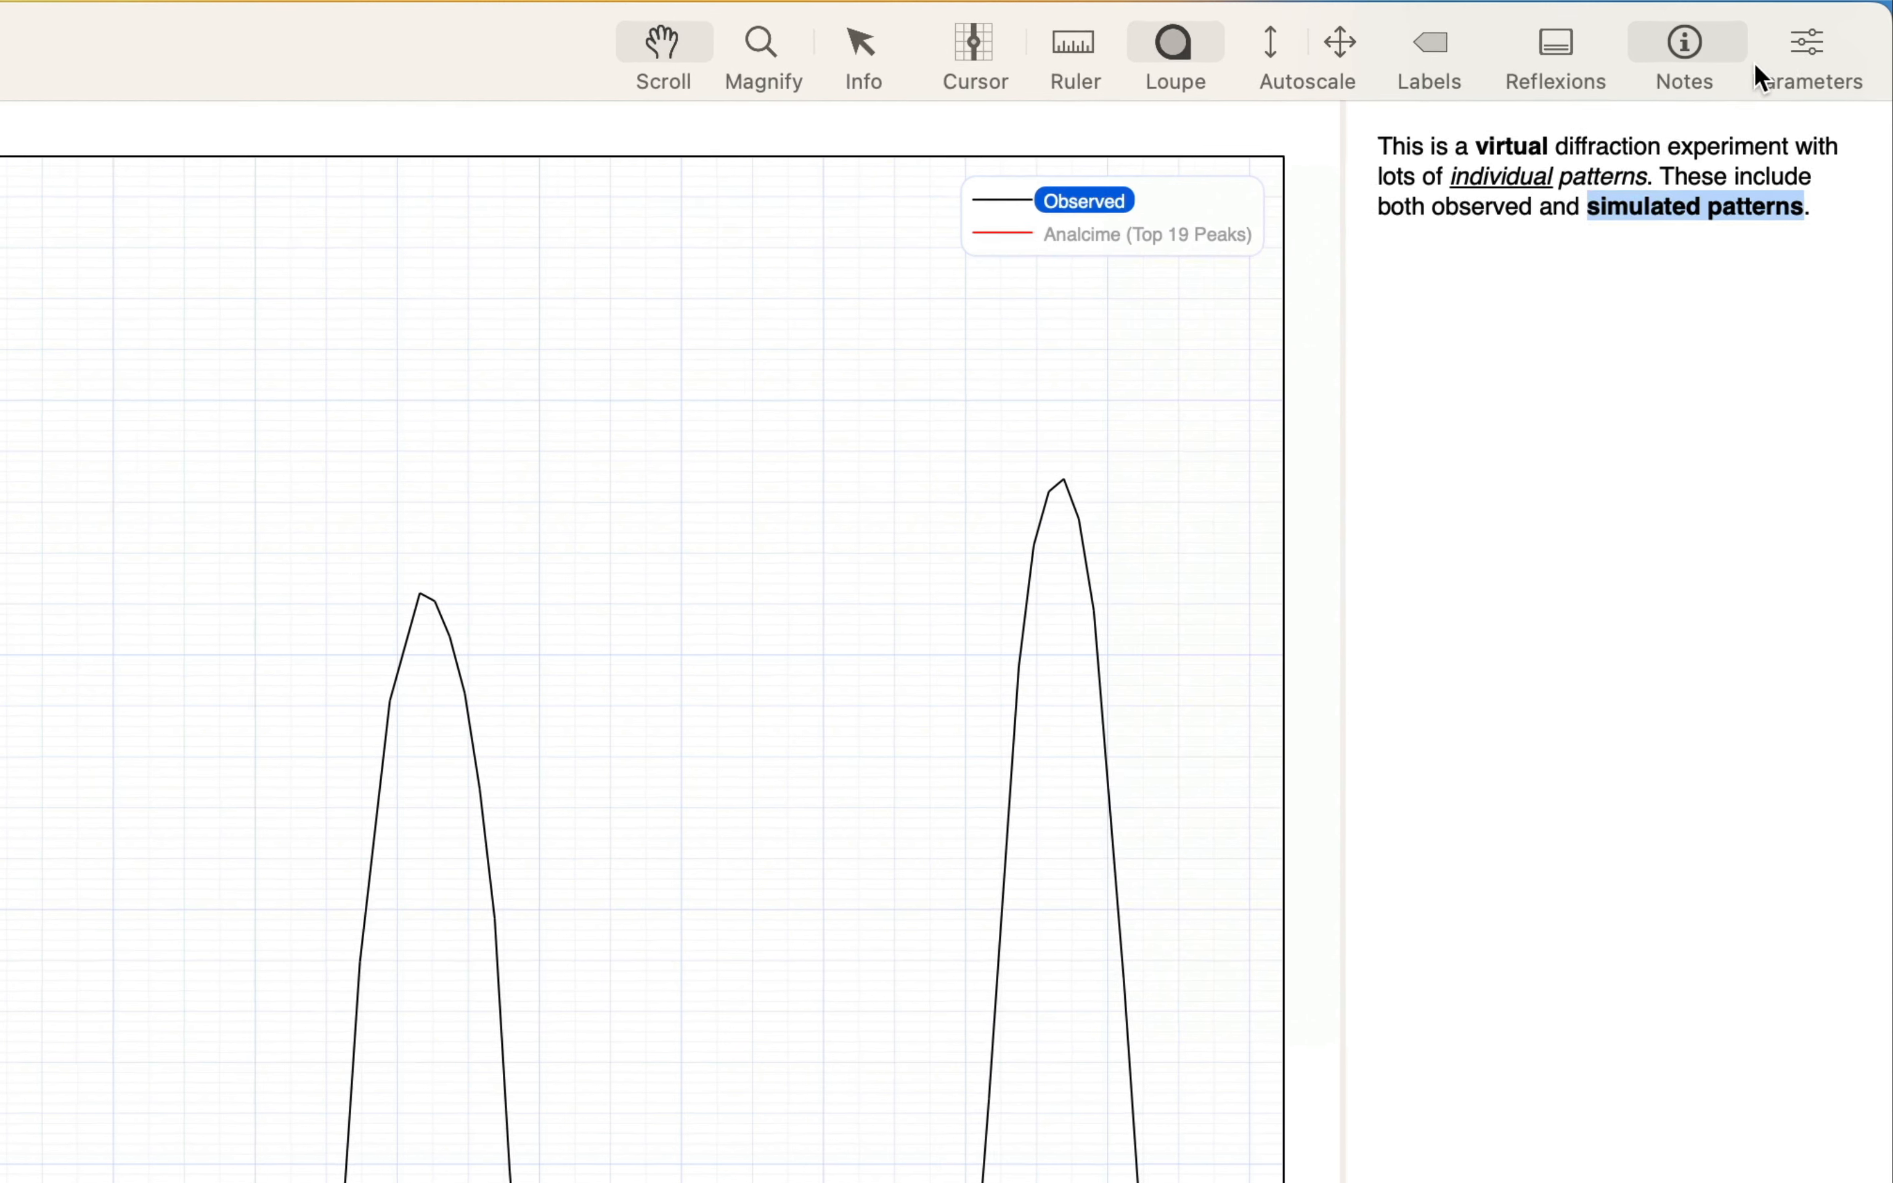
Show the display parameters and turn on the solid background fill in the Graph Options
click(1795, 50)
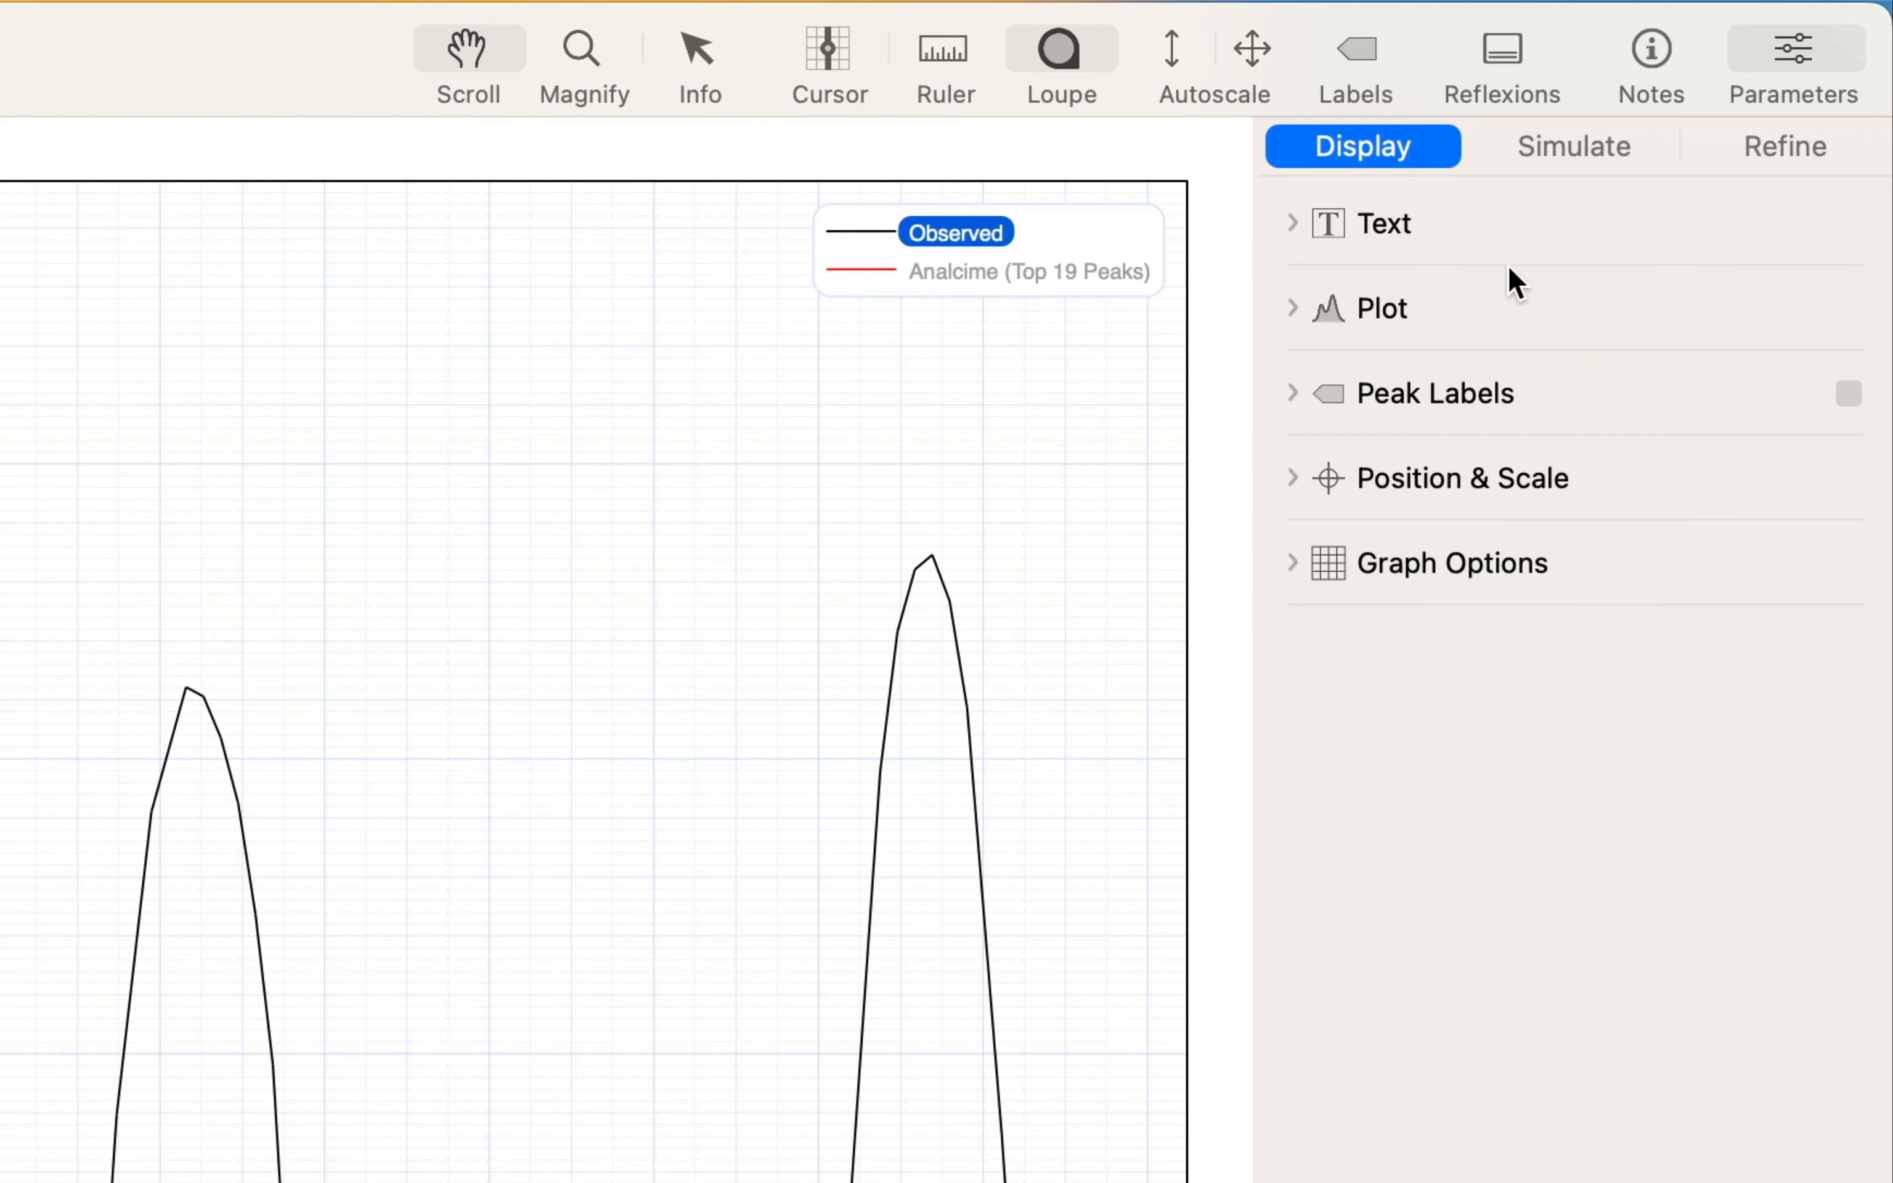
click(1294, 565)
click(1465, 659)
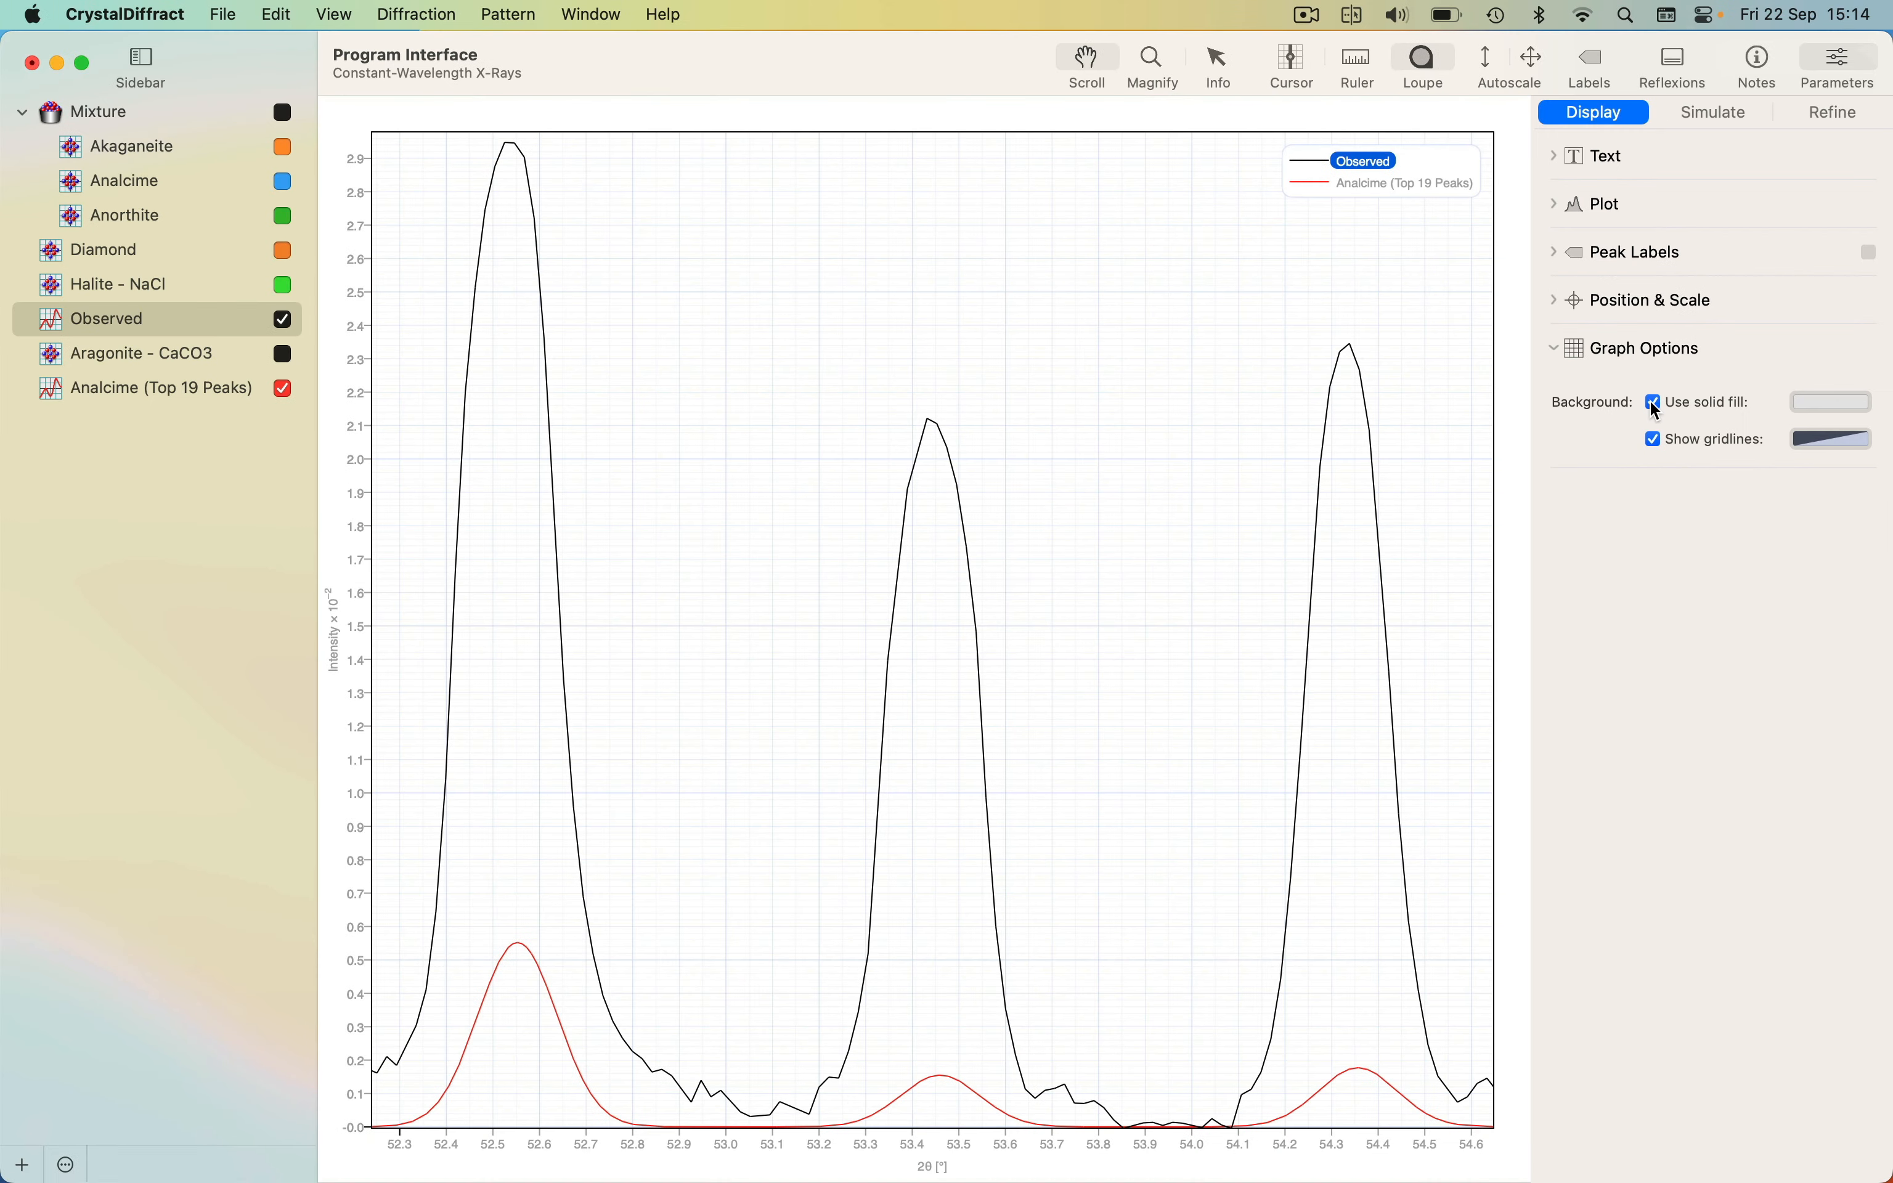
Toggle the graph gridlines off and back on, and look over the Position & Scale and Peak Labels options
click(1657, 430)
click(1657, 430)
click(1640, 350)
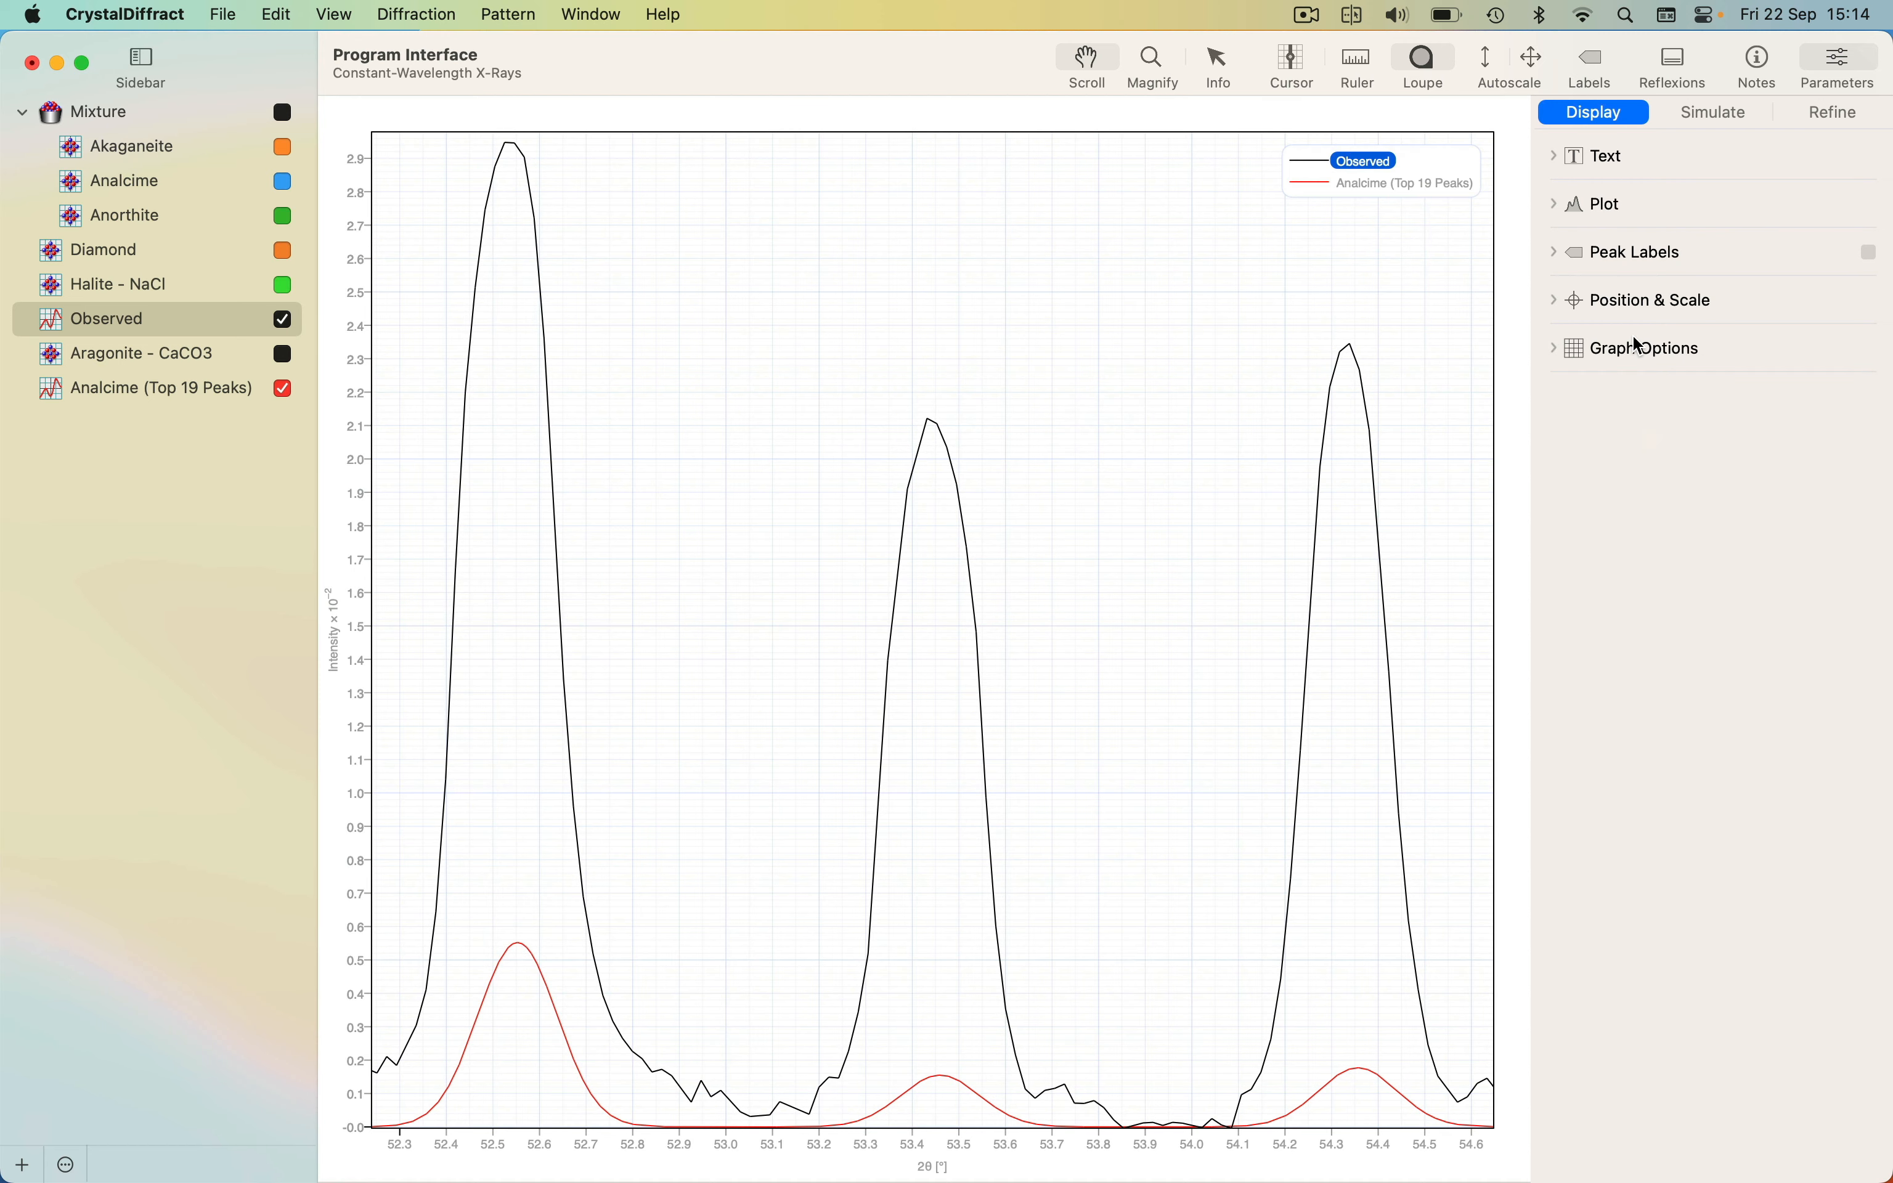
click(1558, 302)
click(1559, 301)
click(1869, 252)
Give the Observed pattern's plot open-circle markers with a size of 7.5 pt
click(1553, 204)
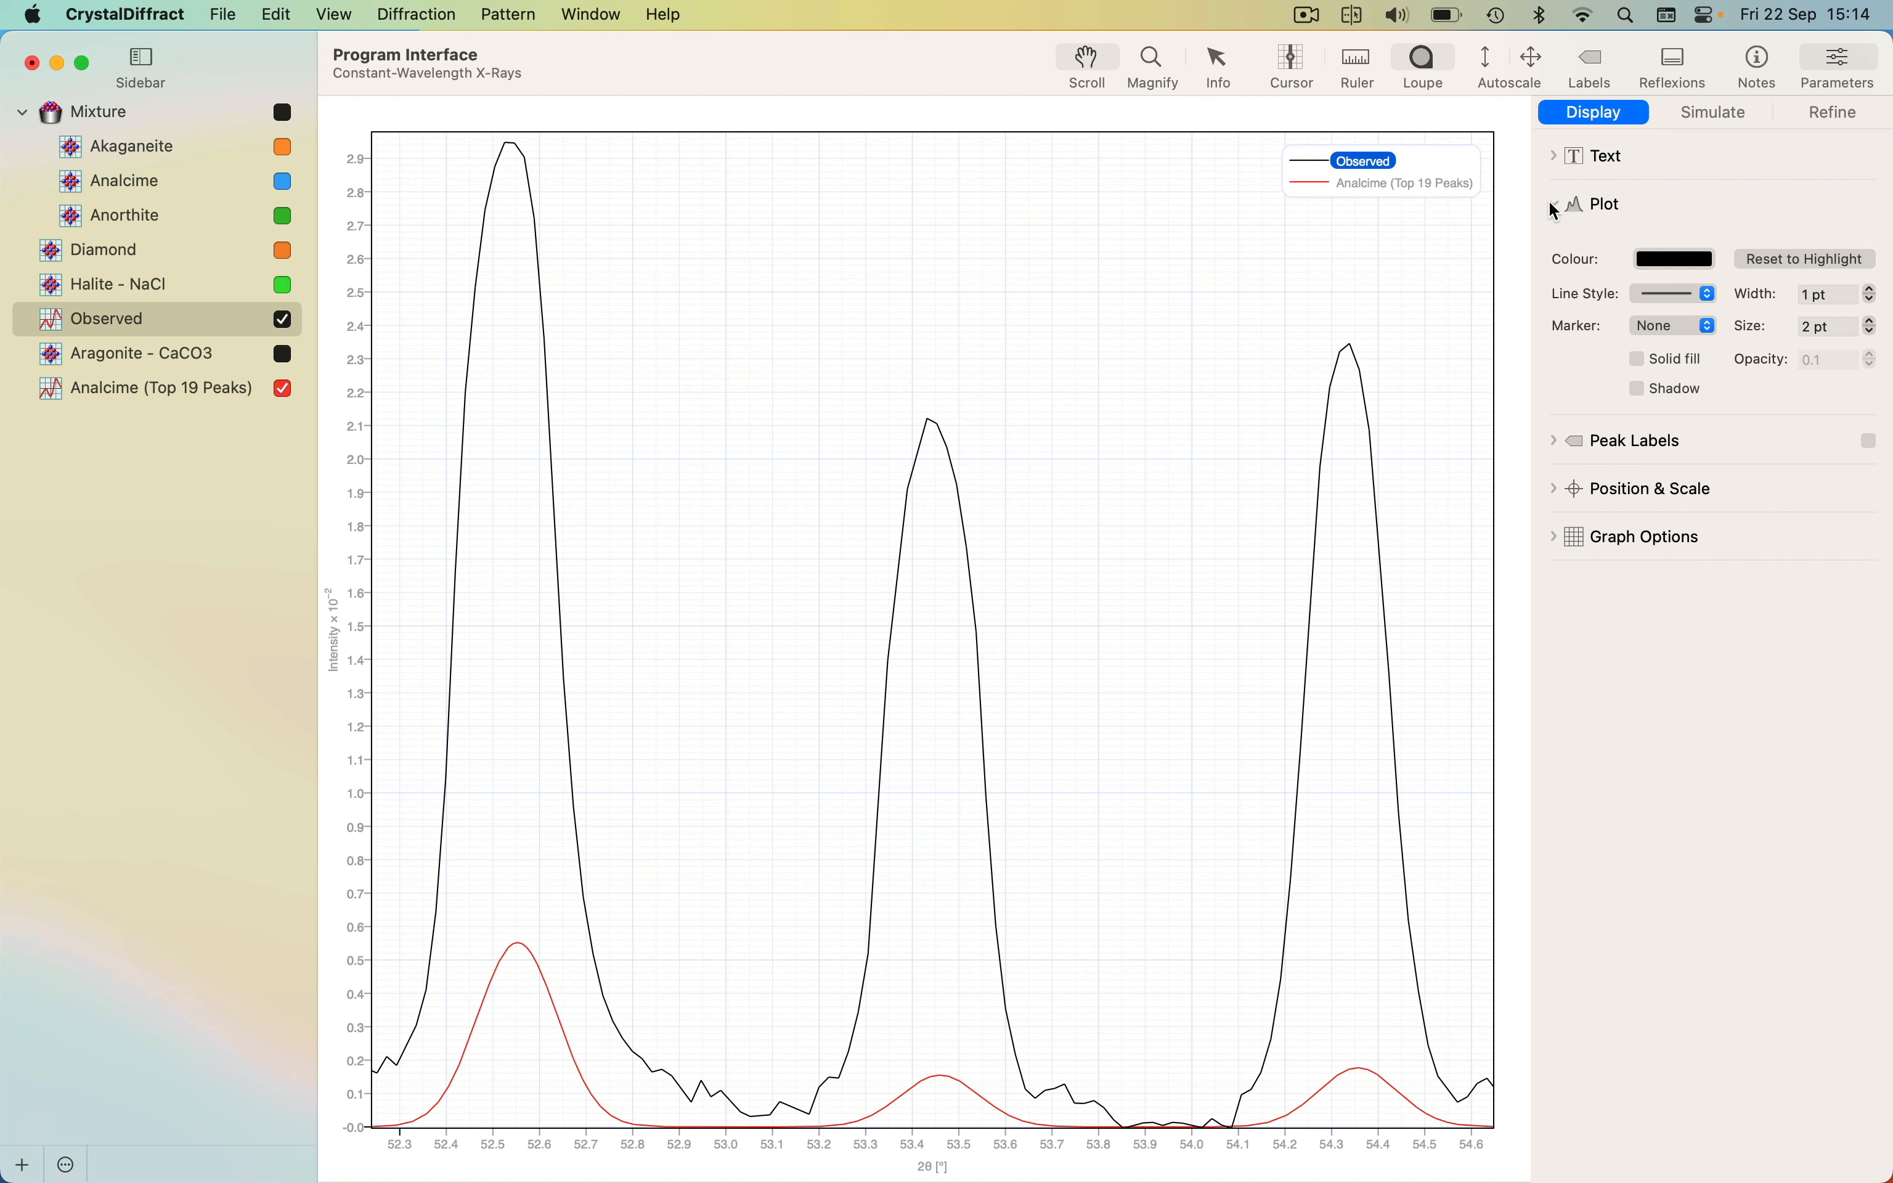
click(57, 333)
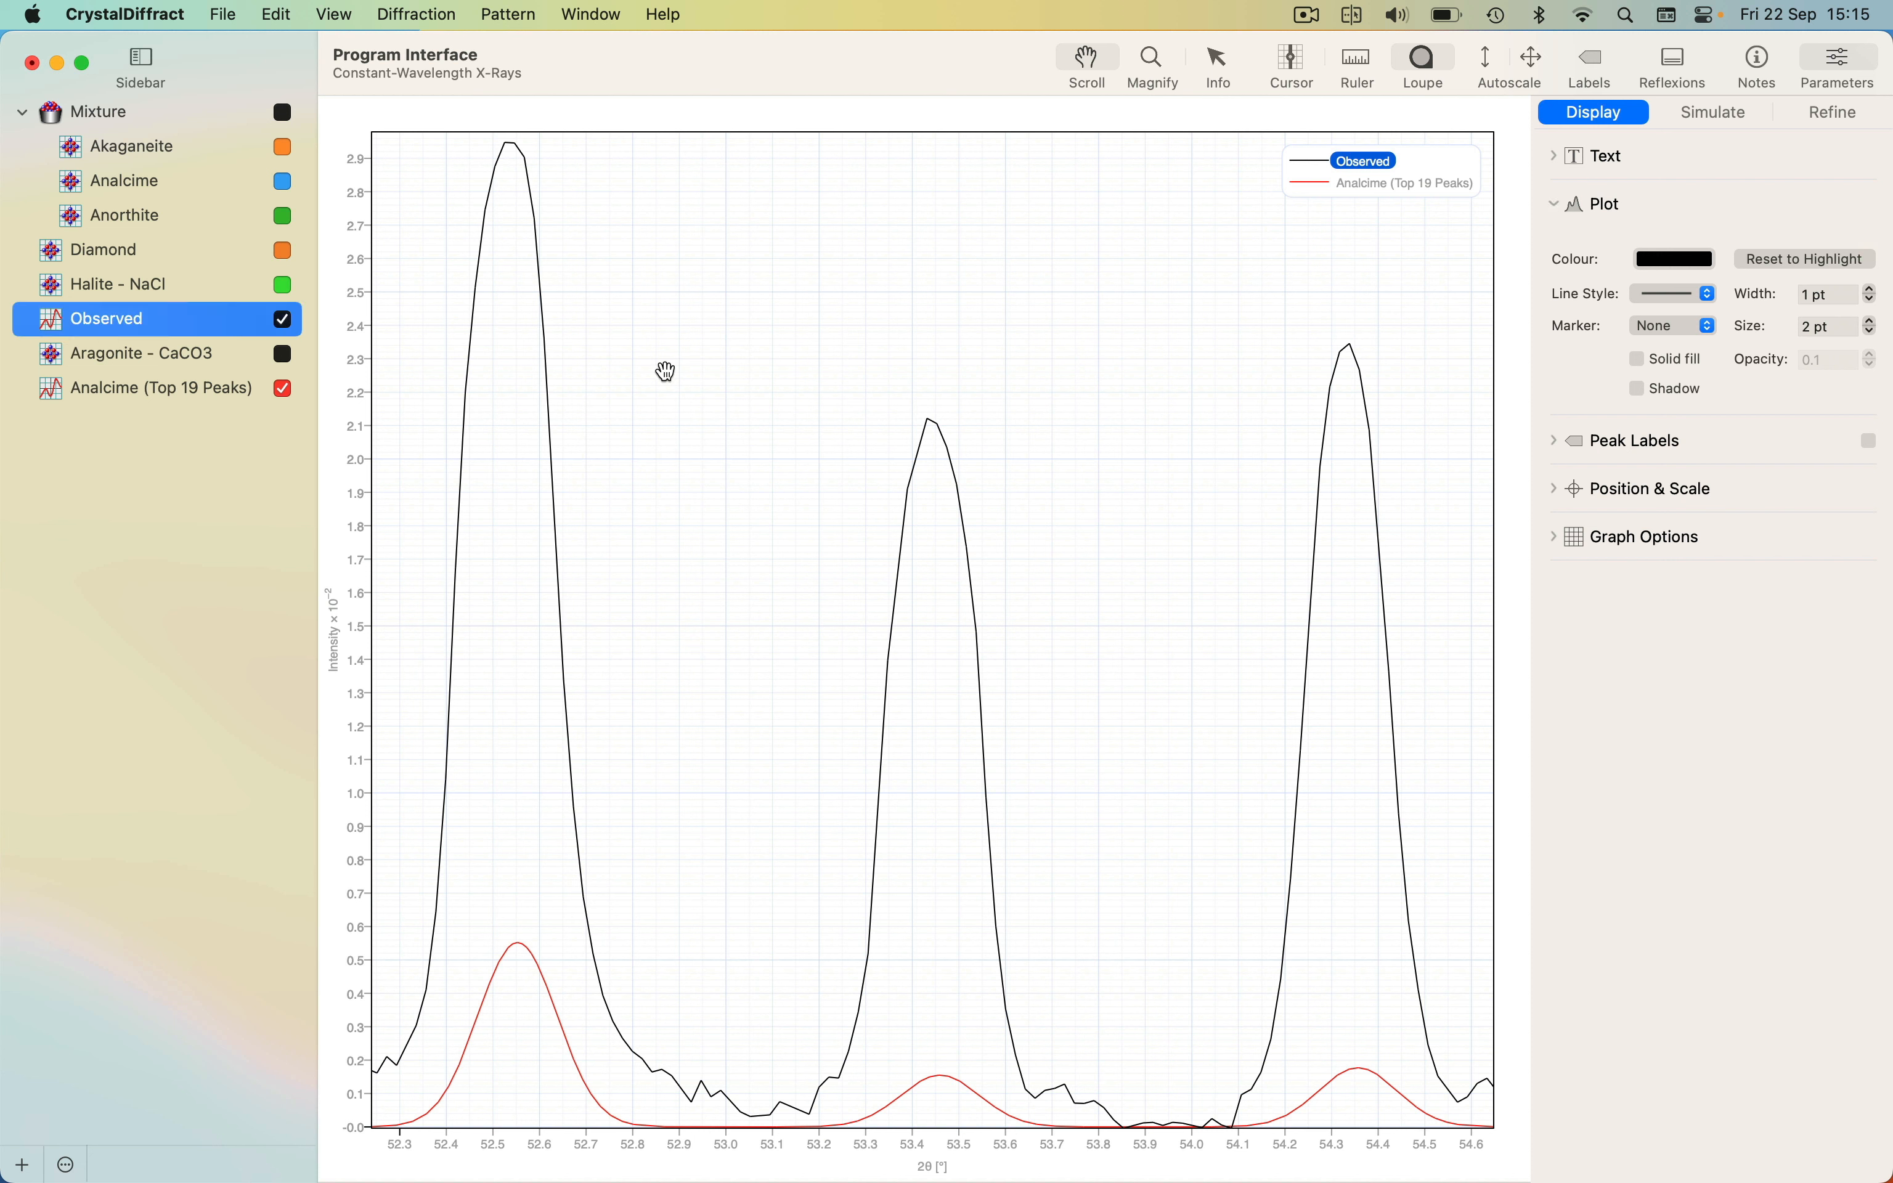
click(1685, 335)
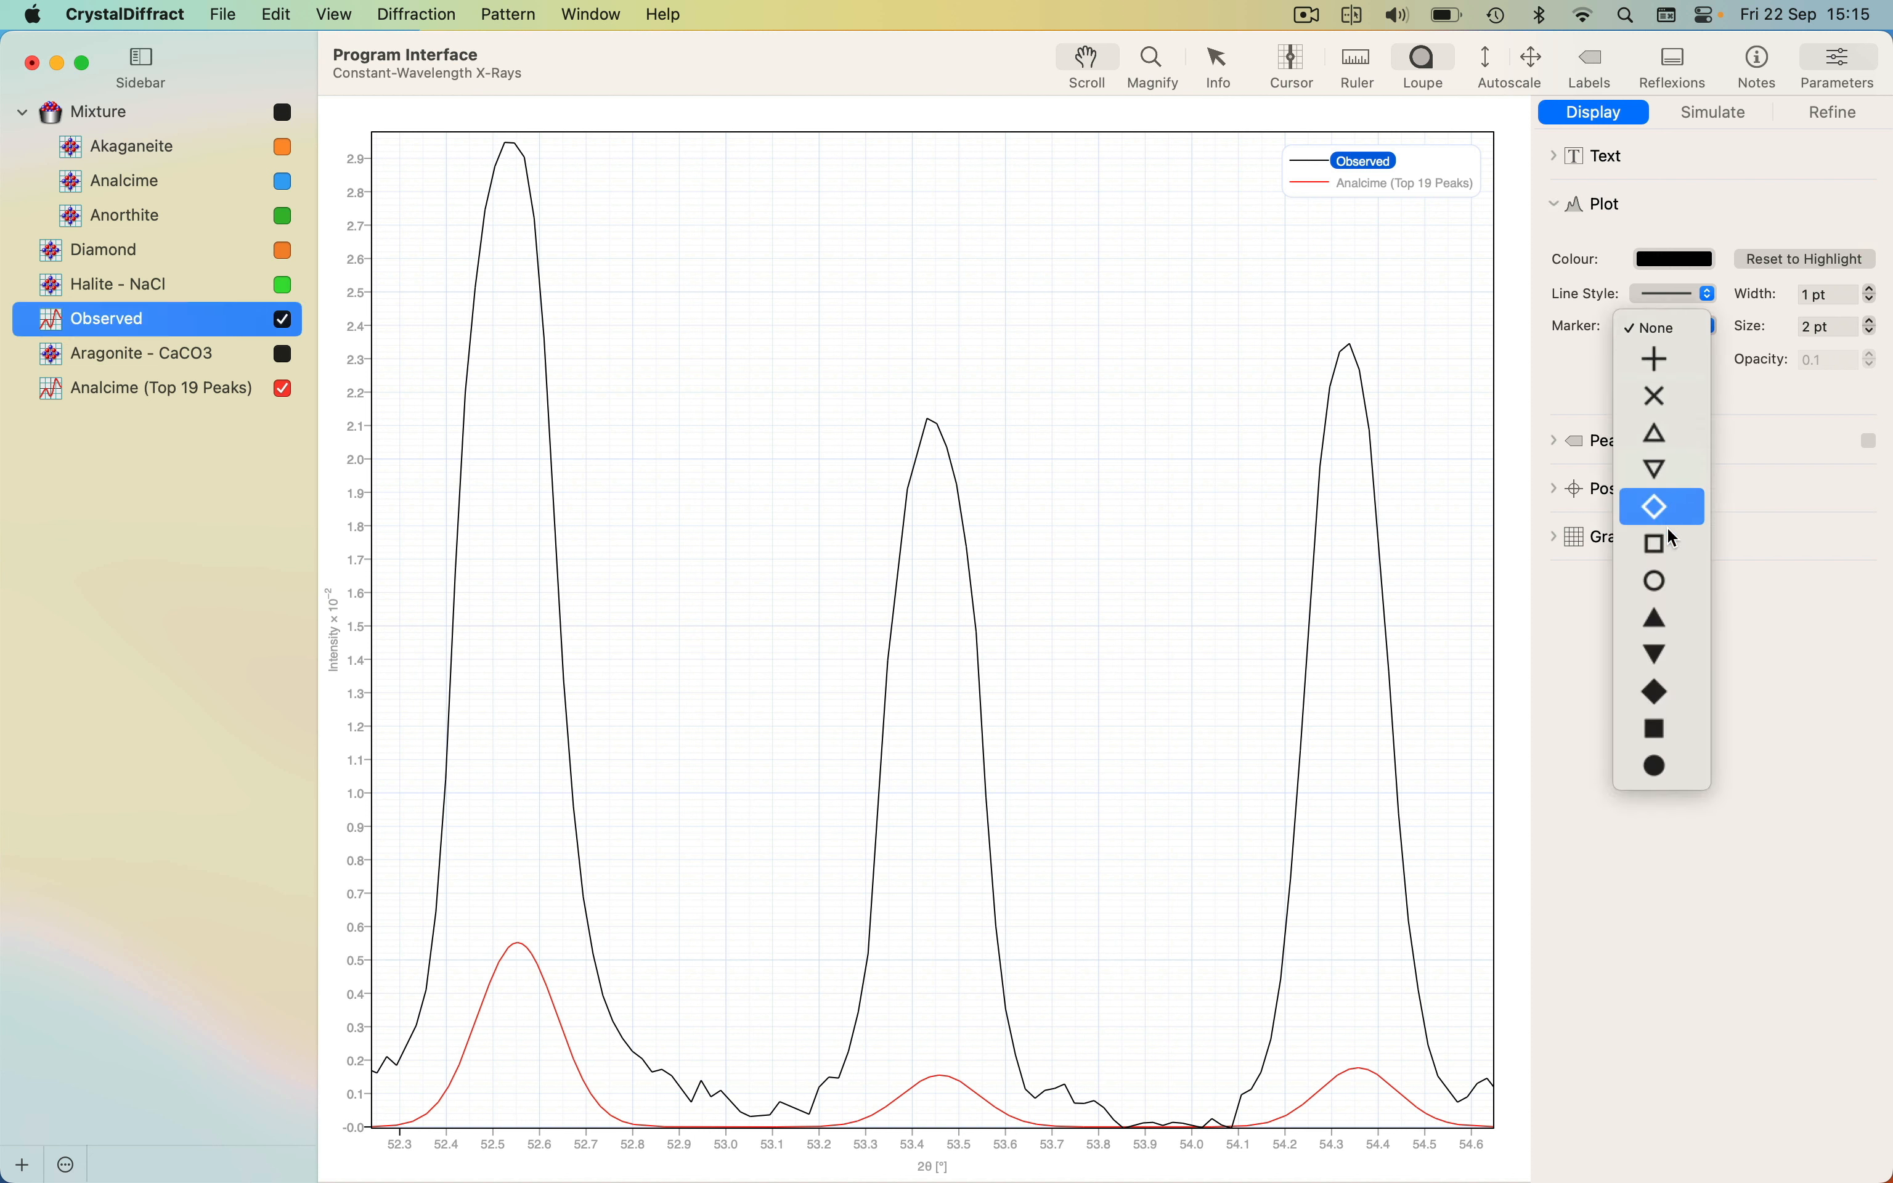
click(1664, 583)
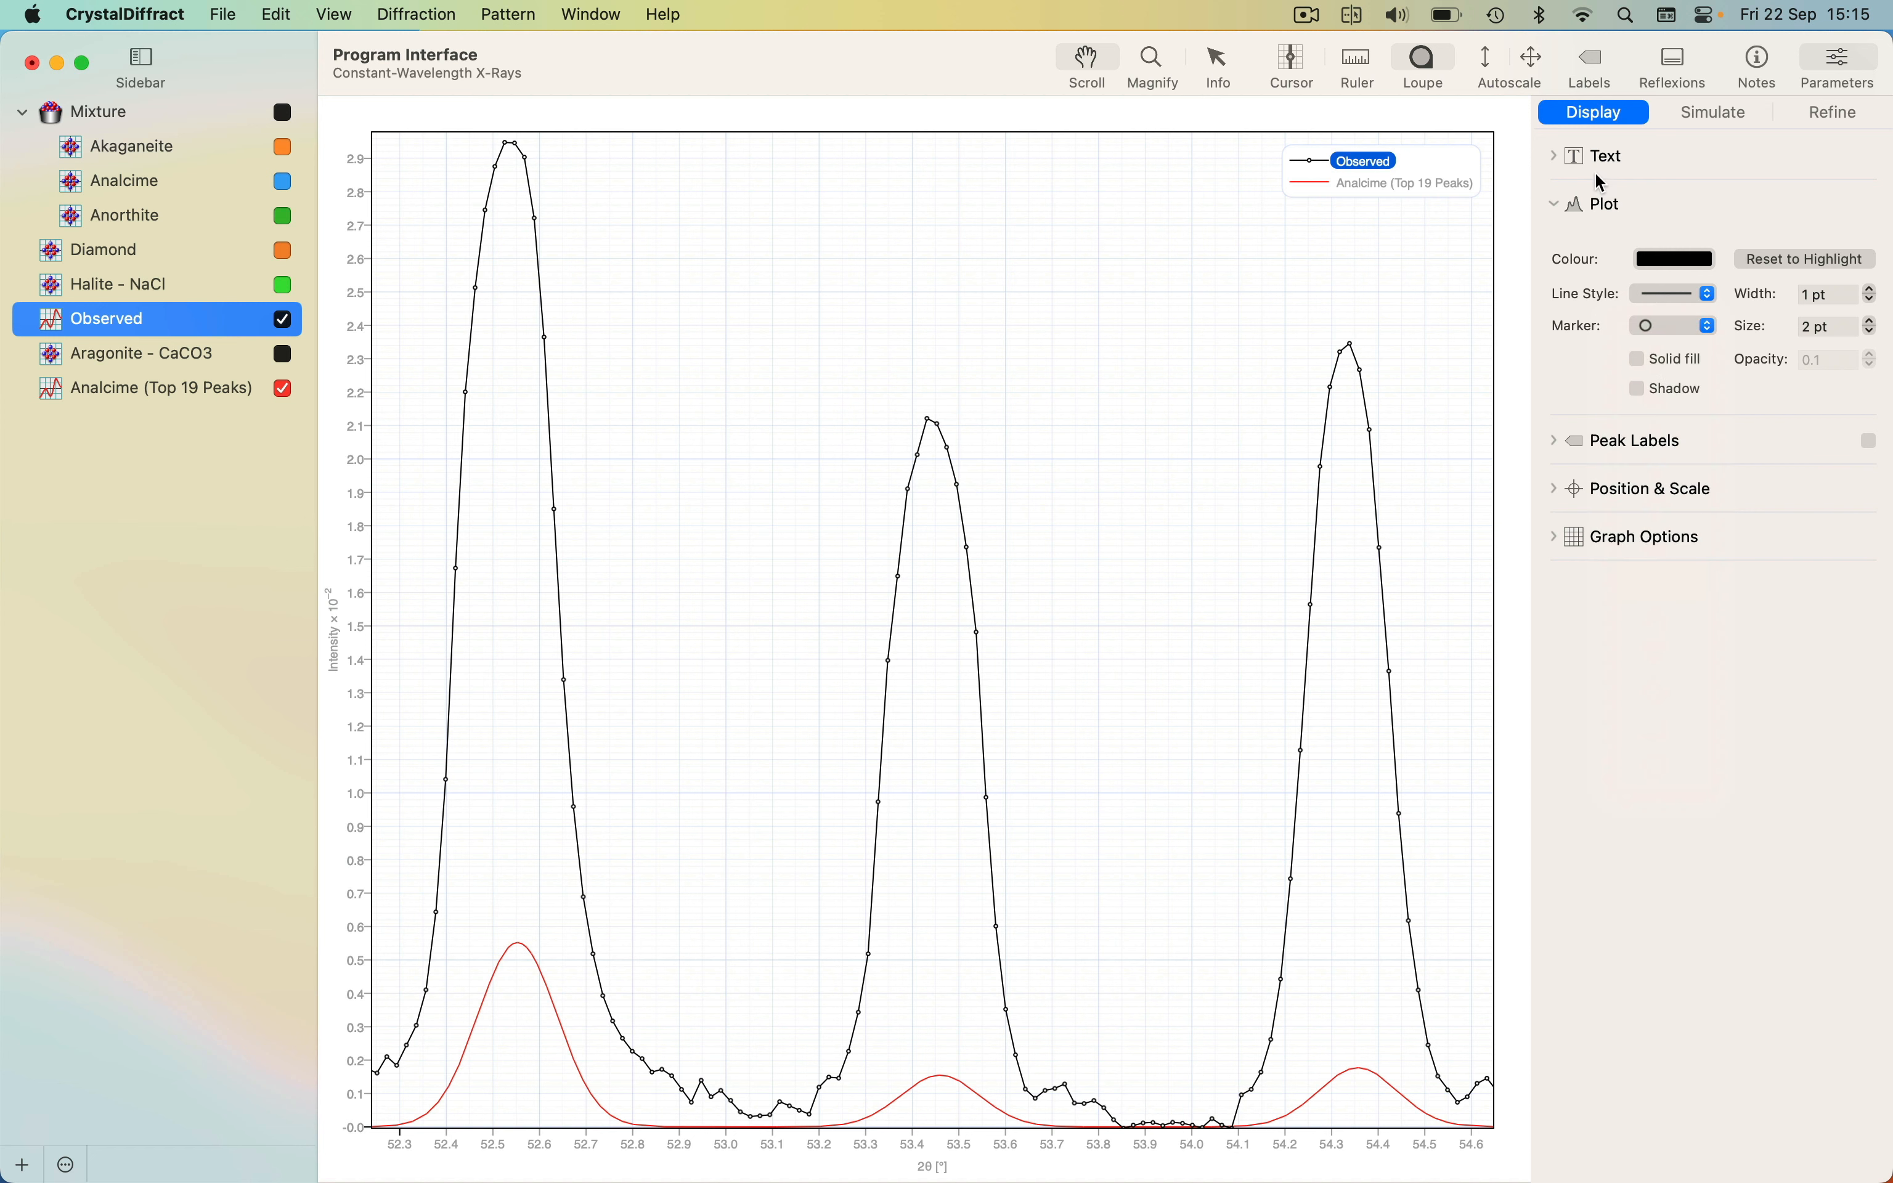
click(1875, 322)
click(1874, 322)
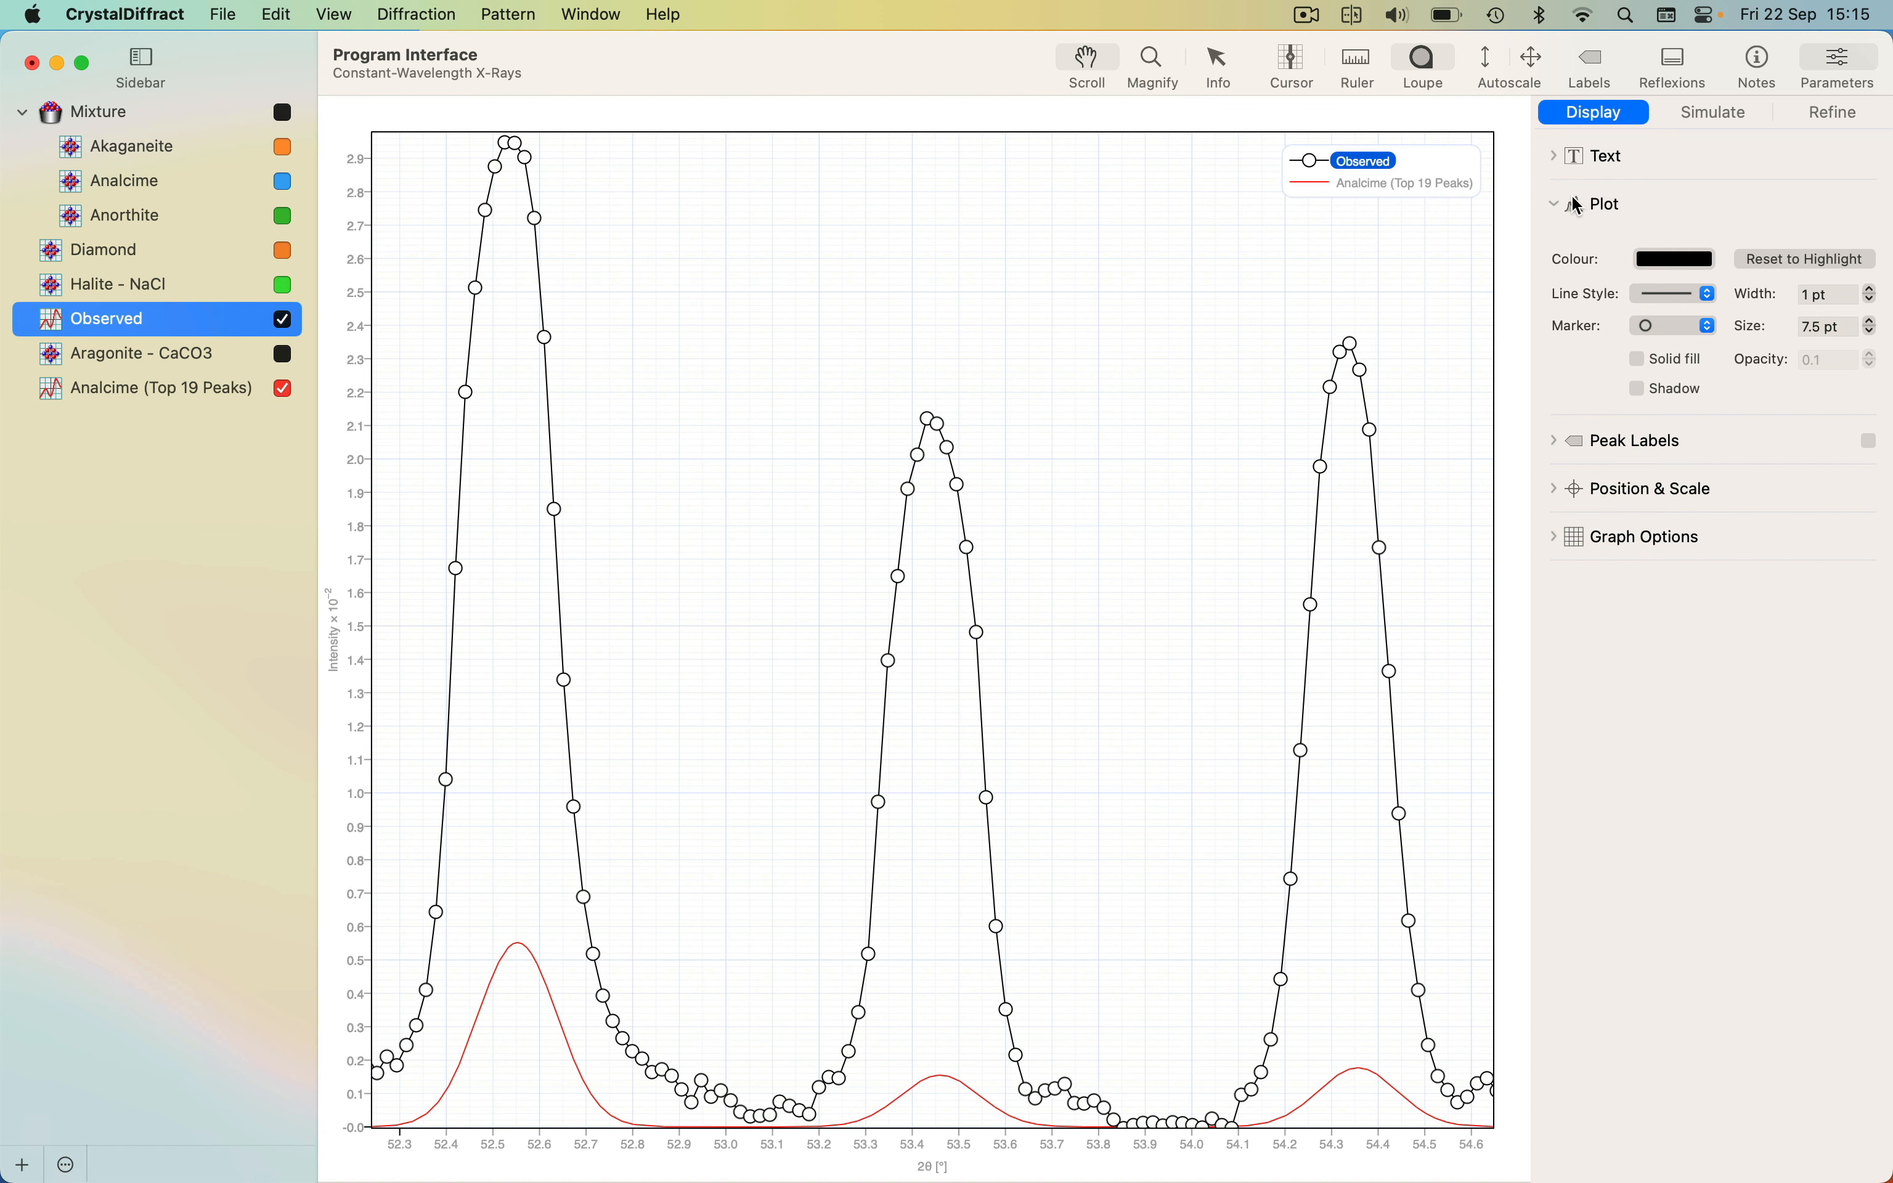
Turn on the plot title annotation in the graph's text options
click(1556, 204)
click(1558, 157)
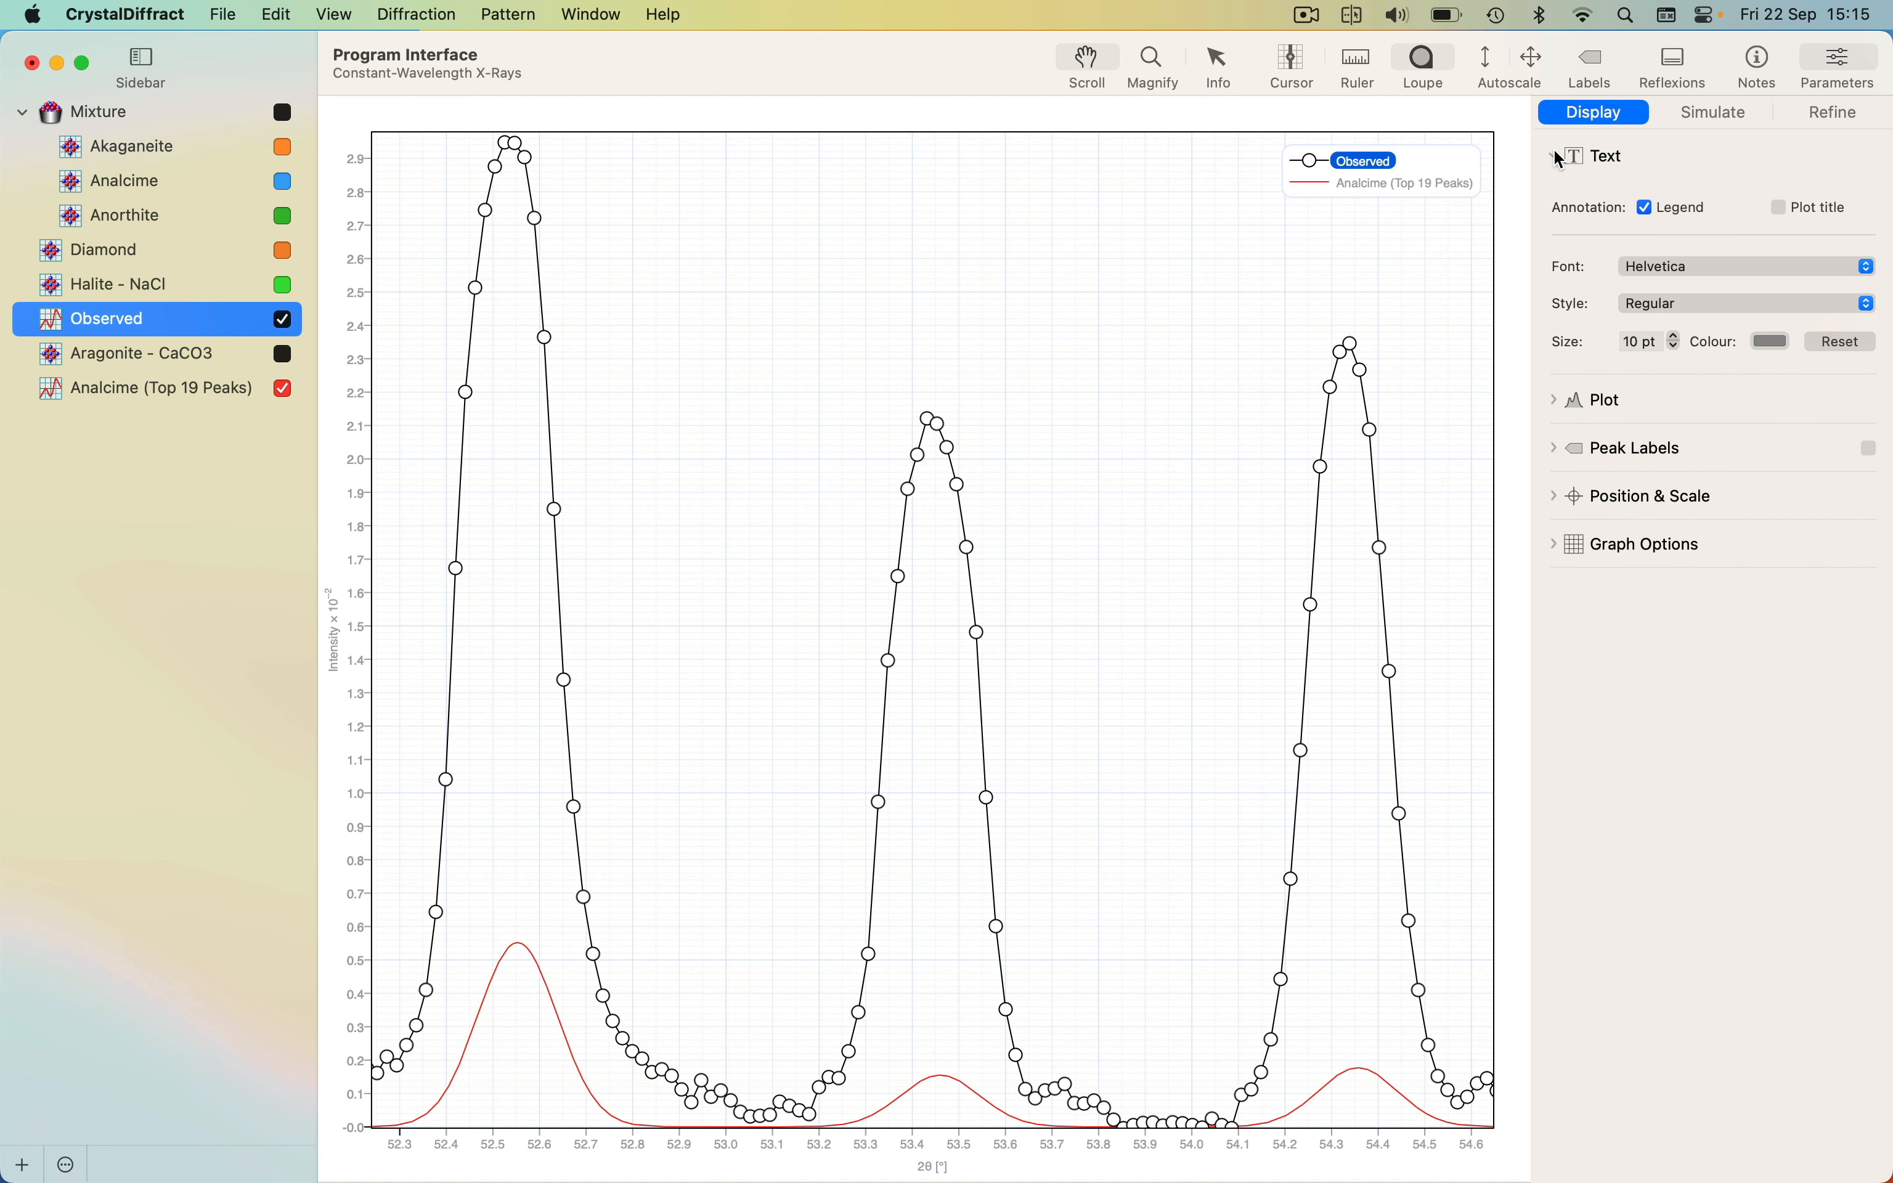
click(1806, 210)
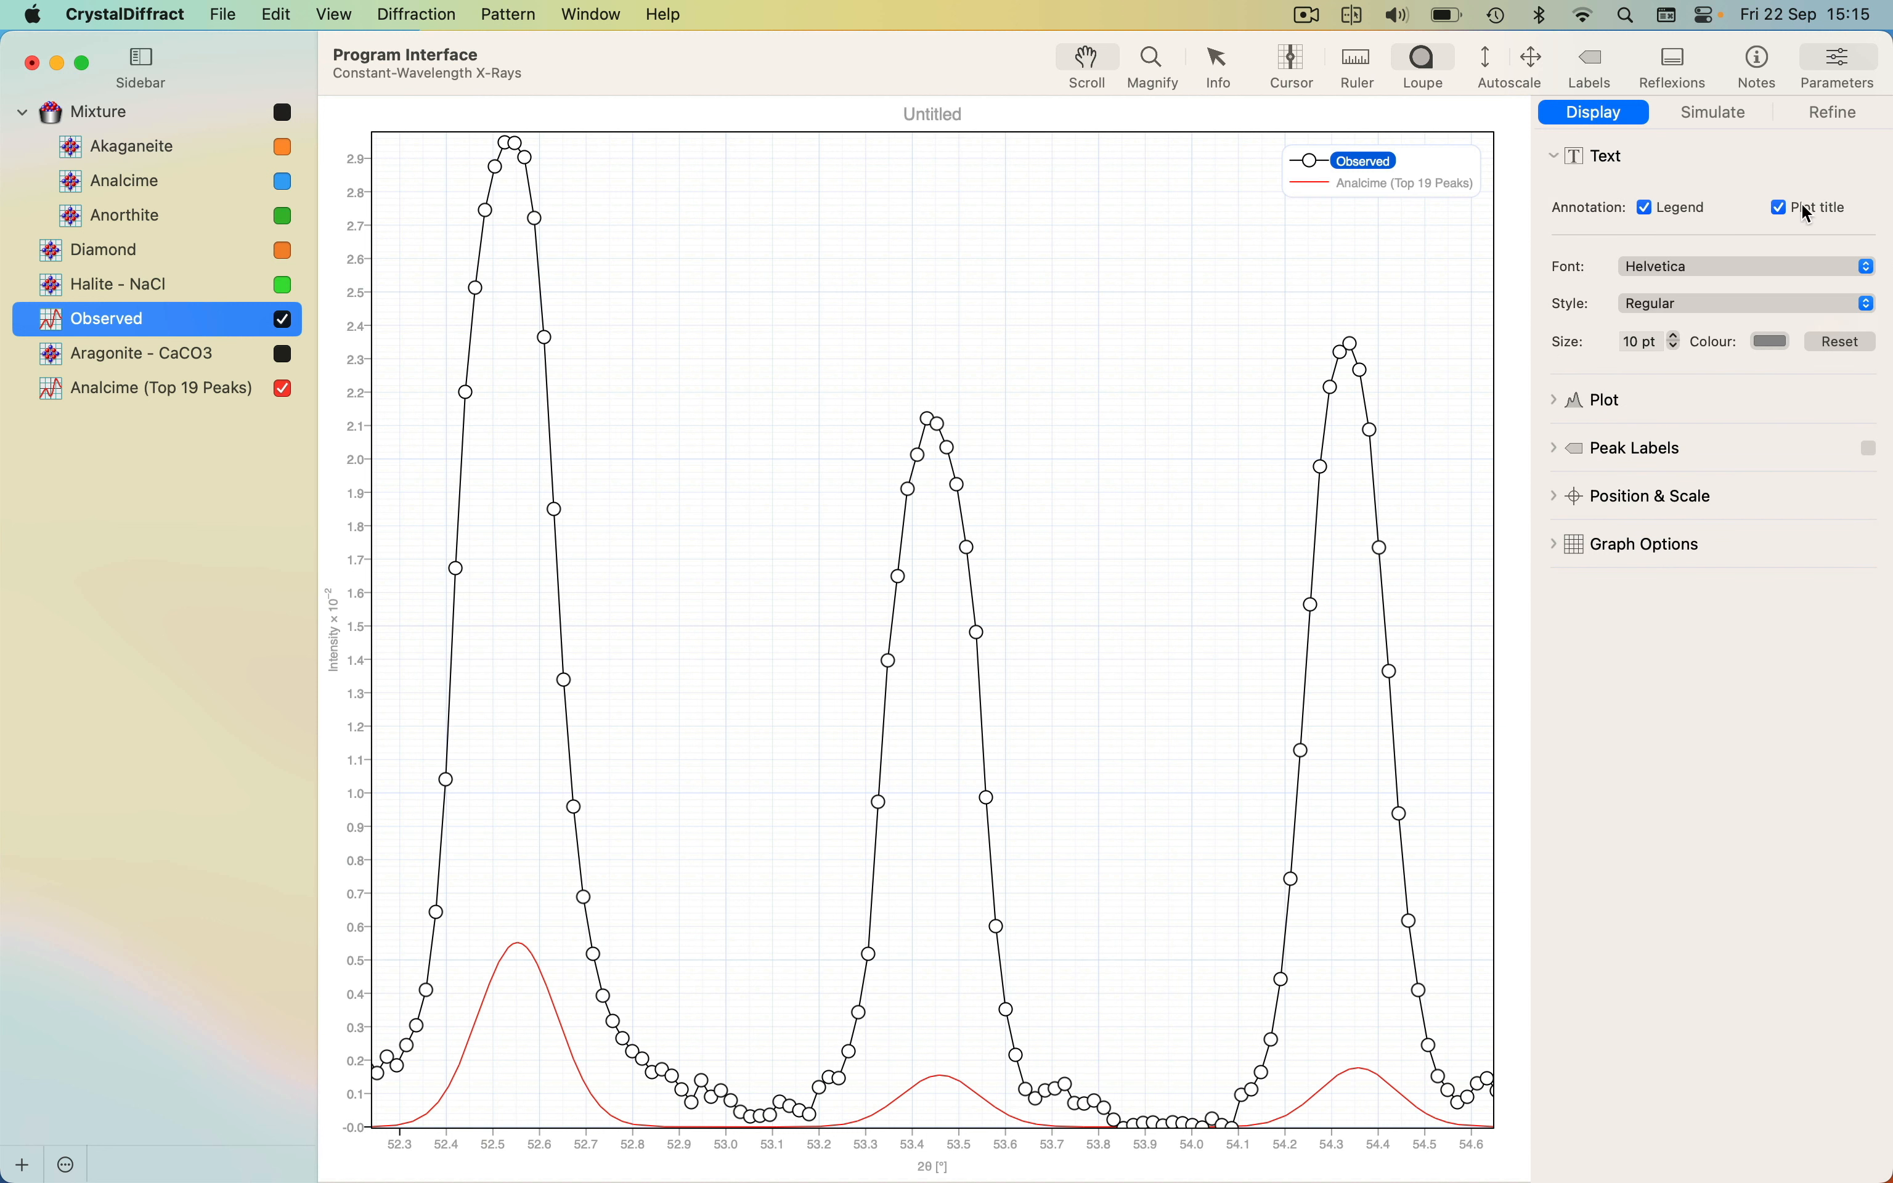
click(1550, 150)
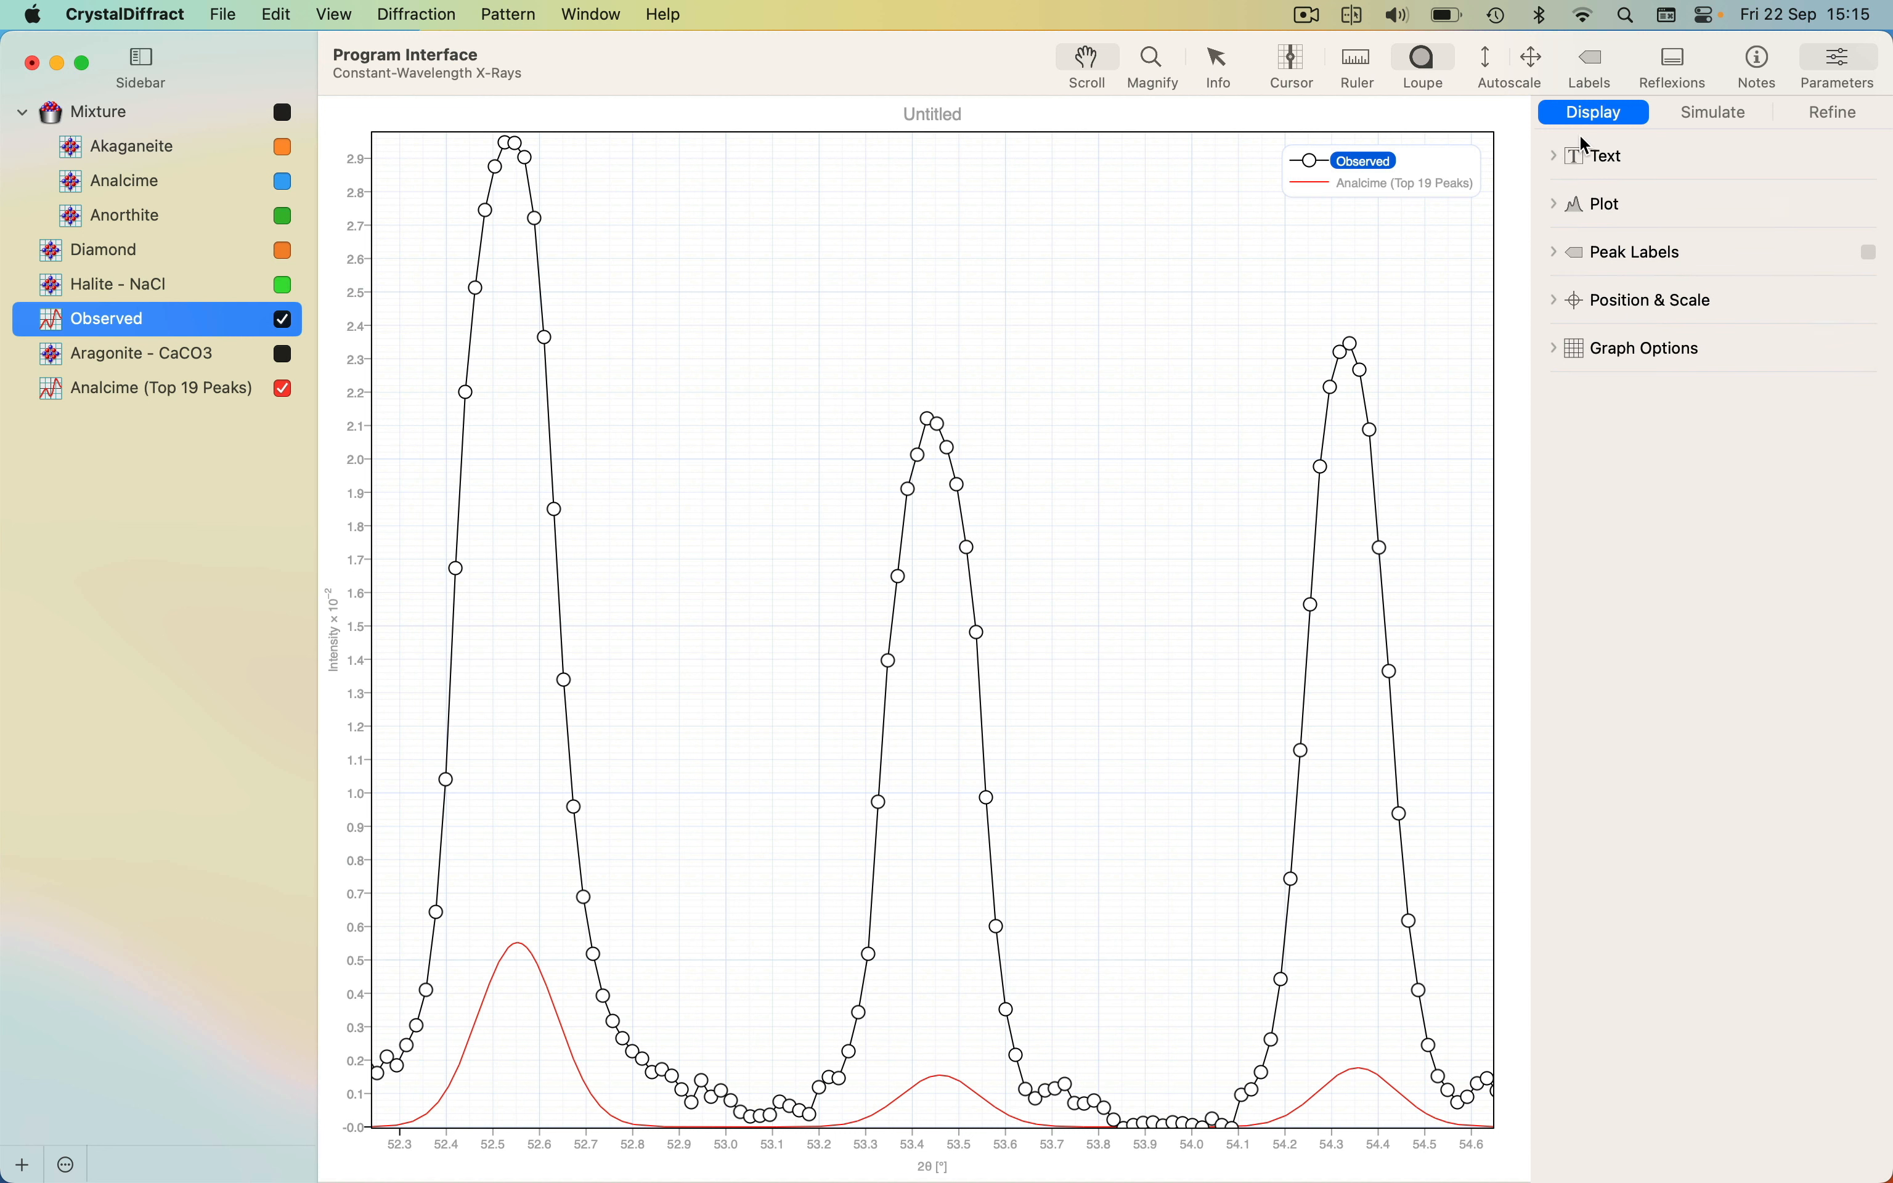
Show the simulation parameters, plot only the Halite - NaCl pattern, and autoscale the graph to its full range
click(1728, 105)
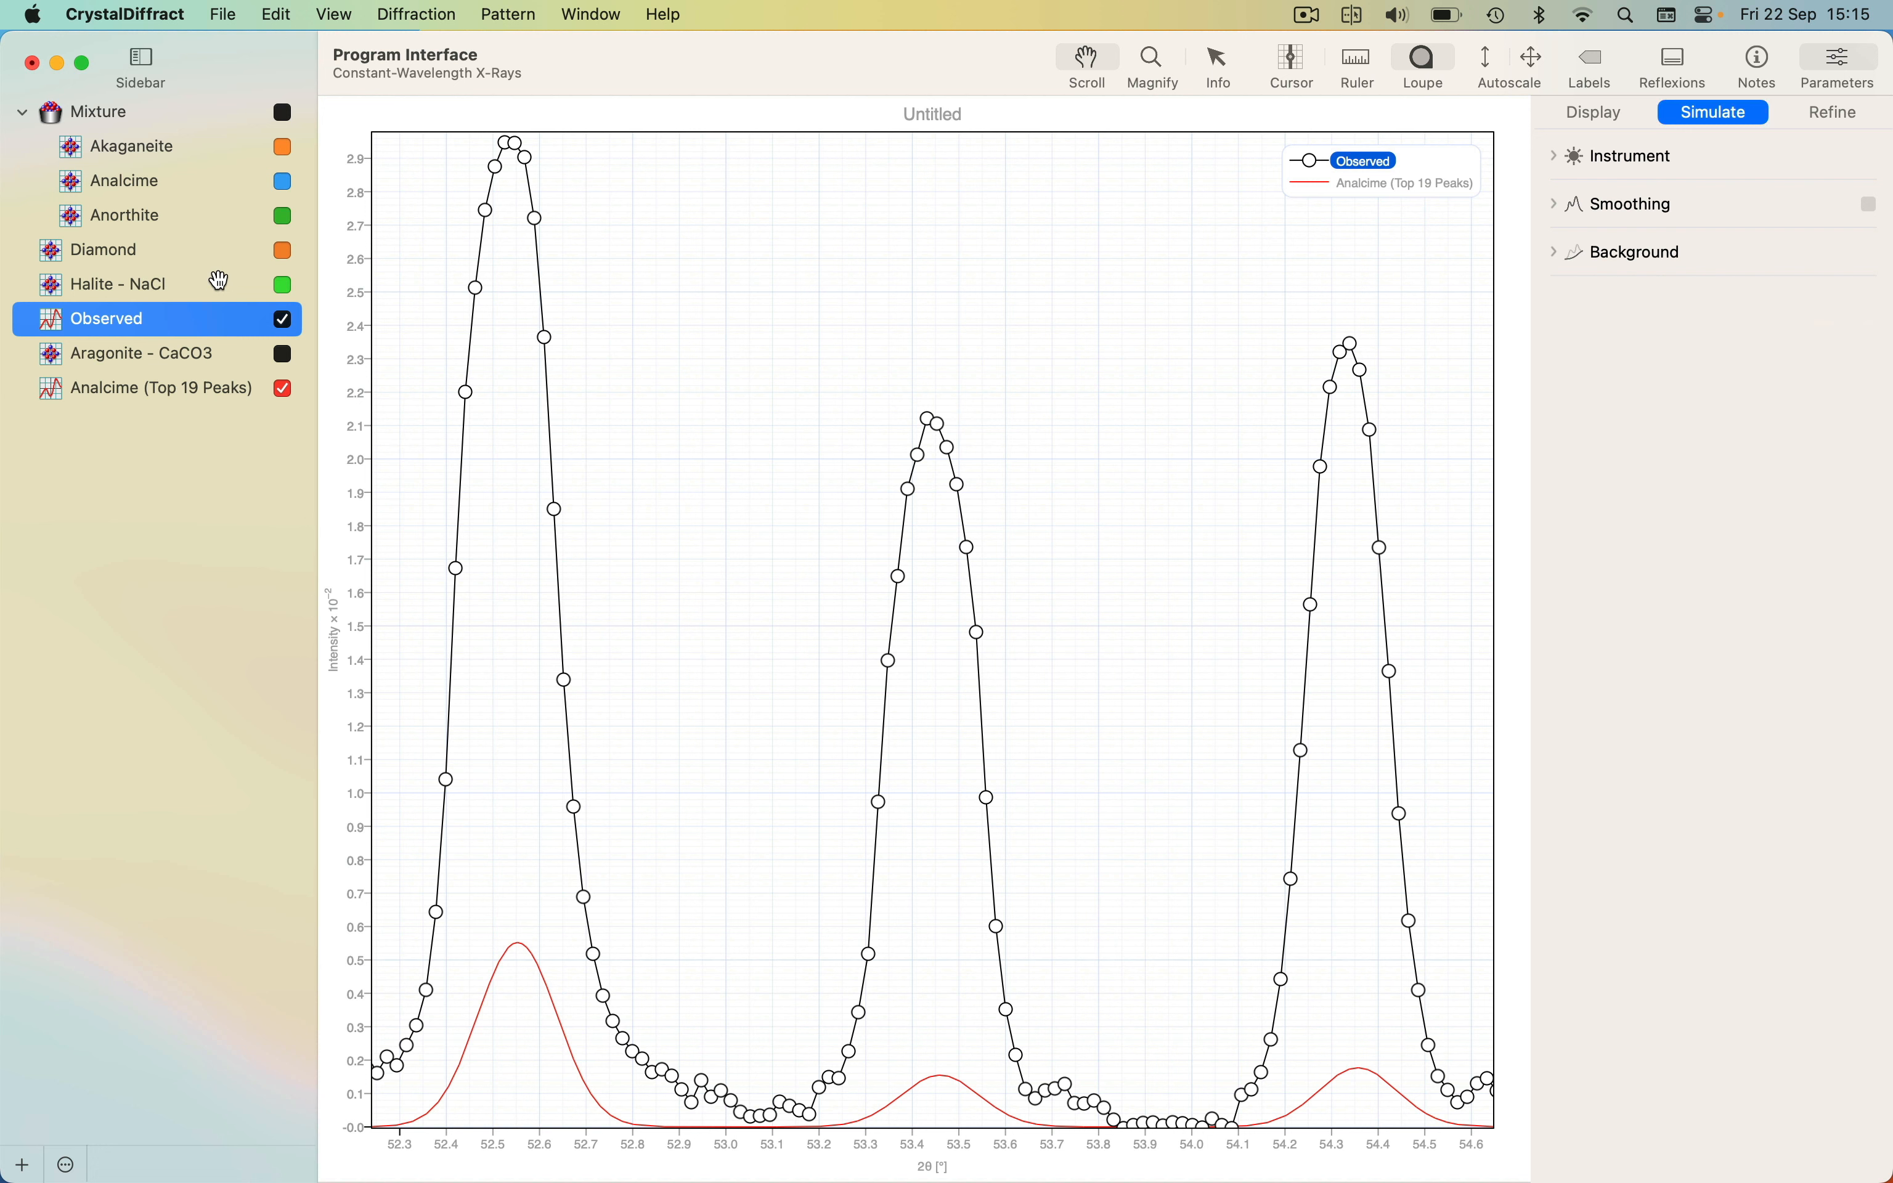
click(279, 286)
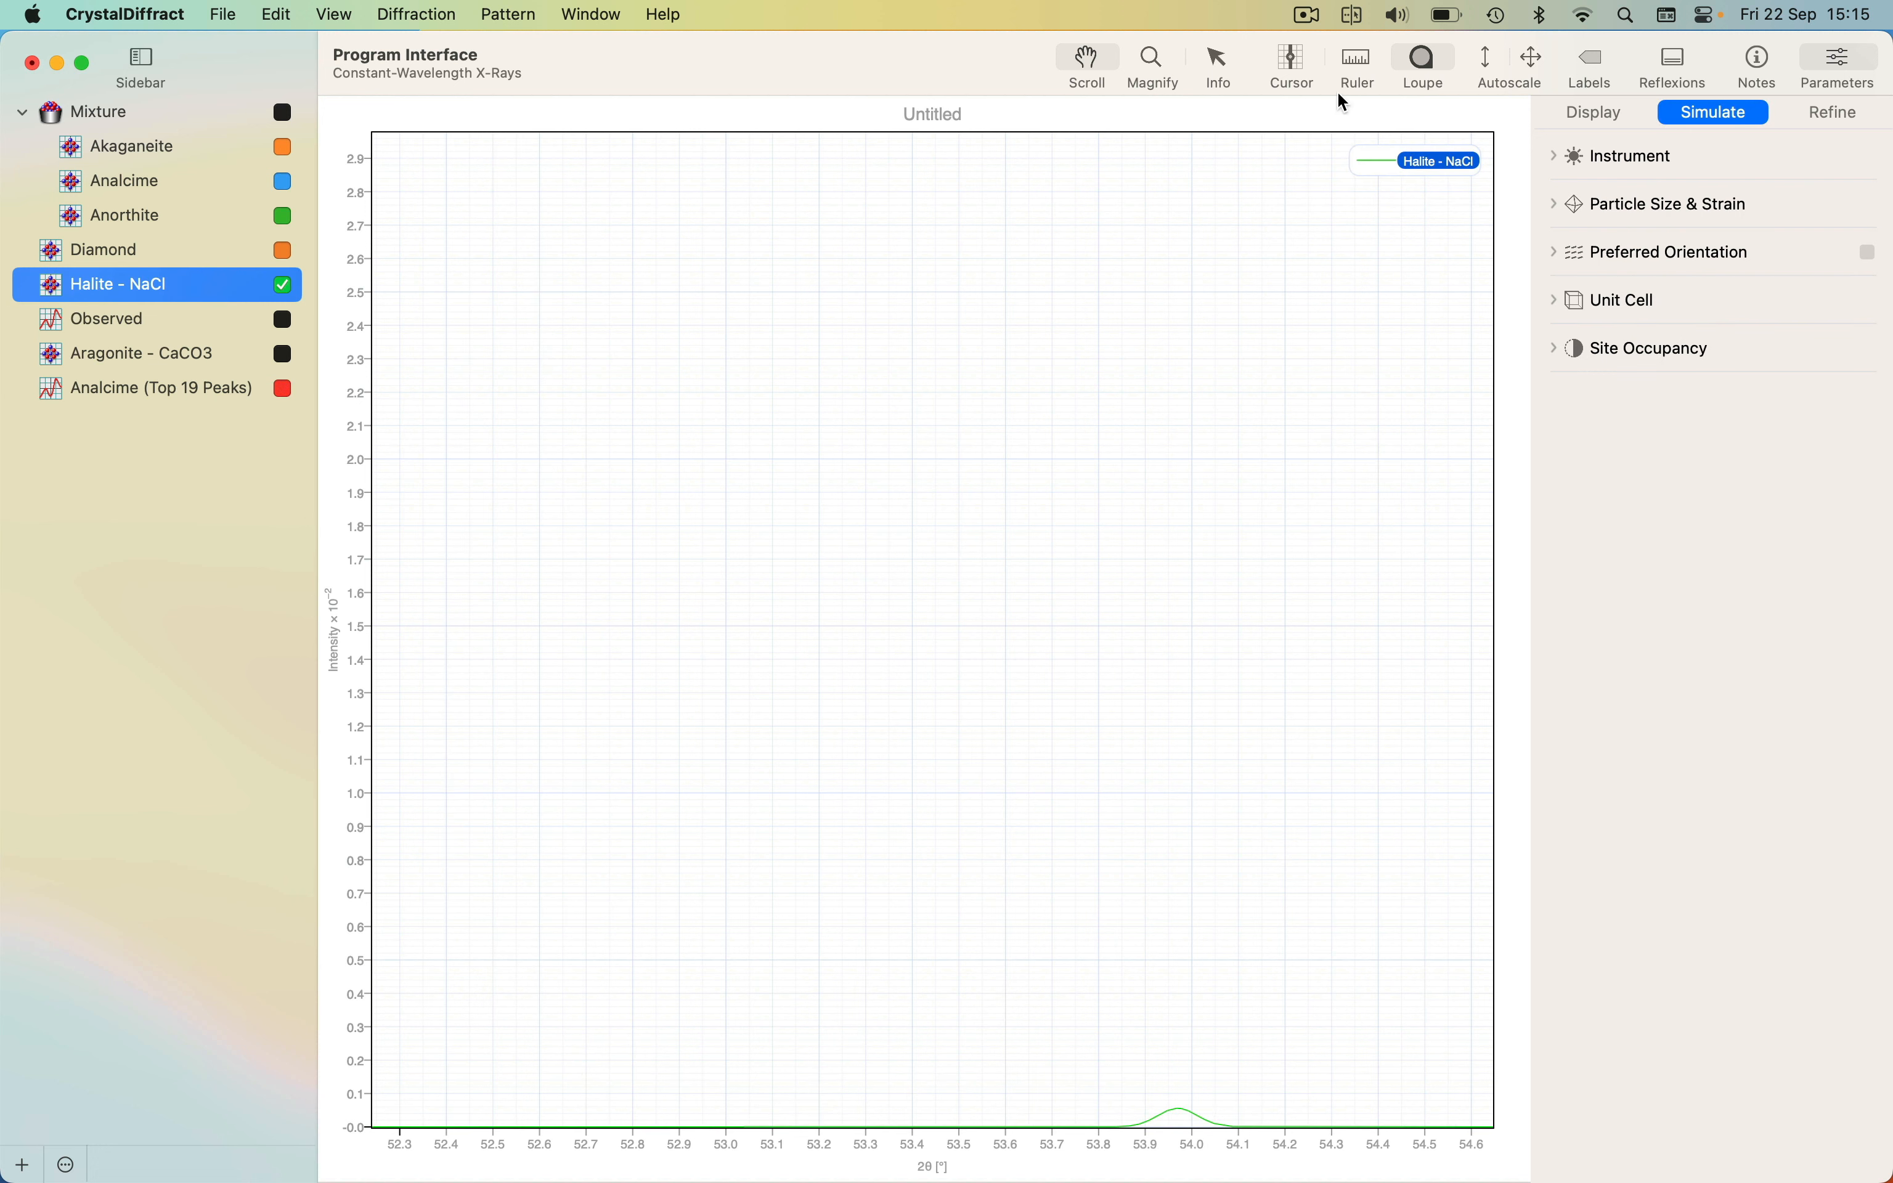
click(1538, 59)
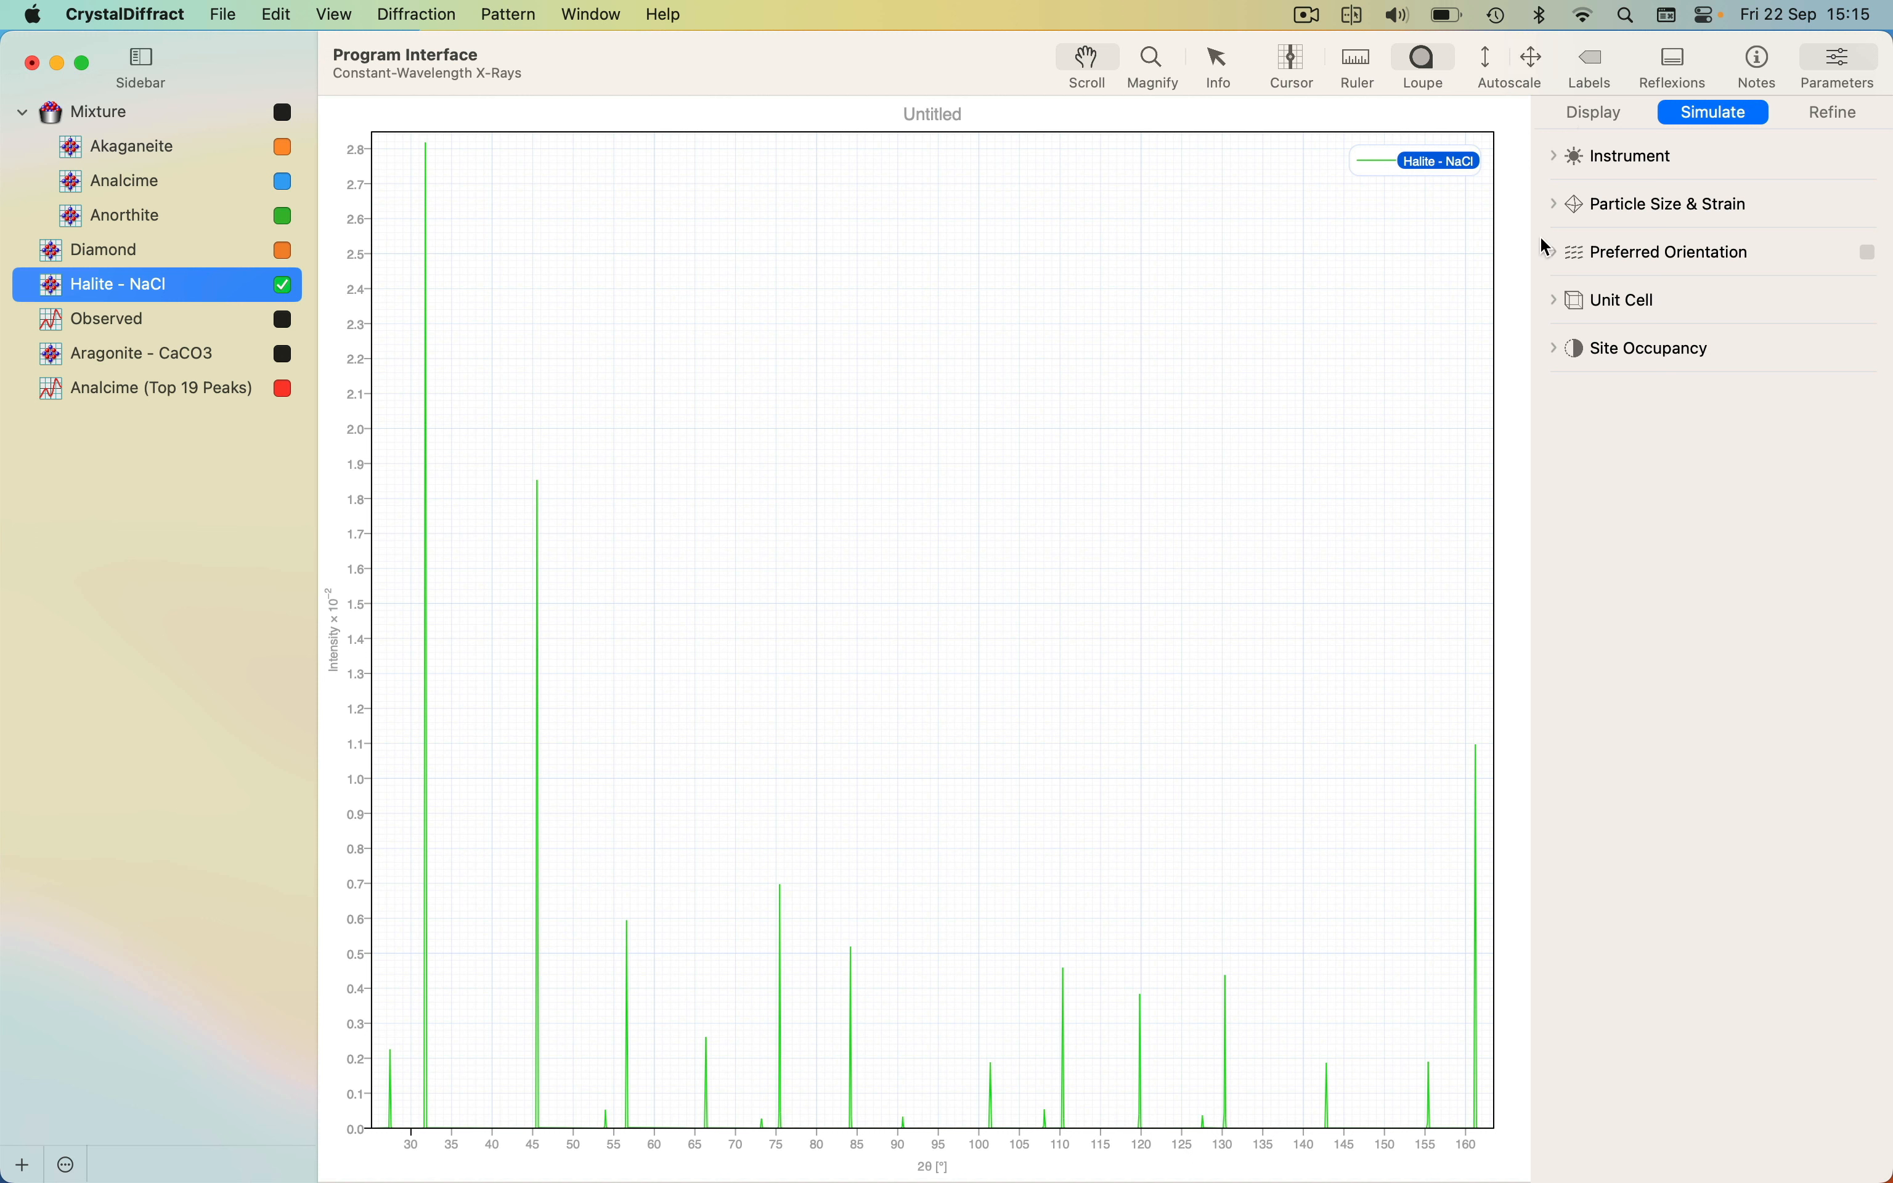
Review the Instrument settings for Halite, and vary its iso strain before returning it to 0.000%
click(1557, 159)
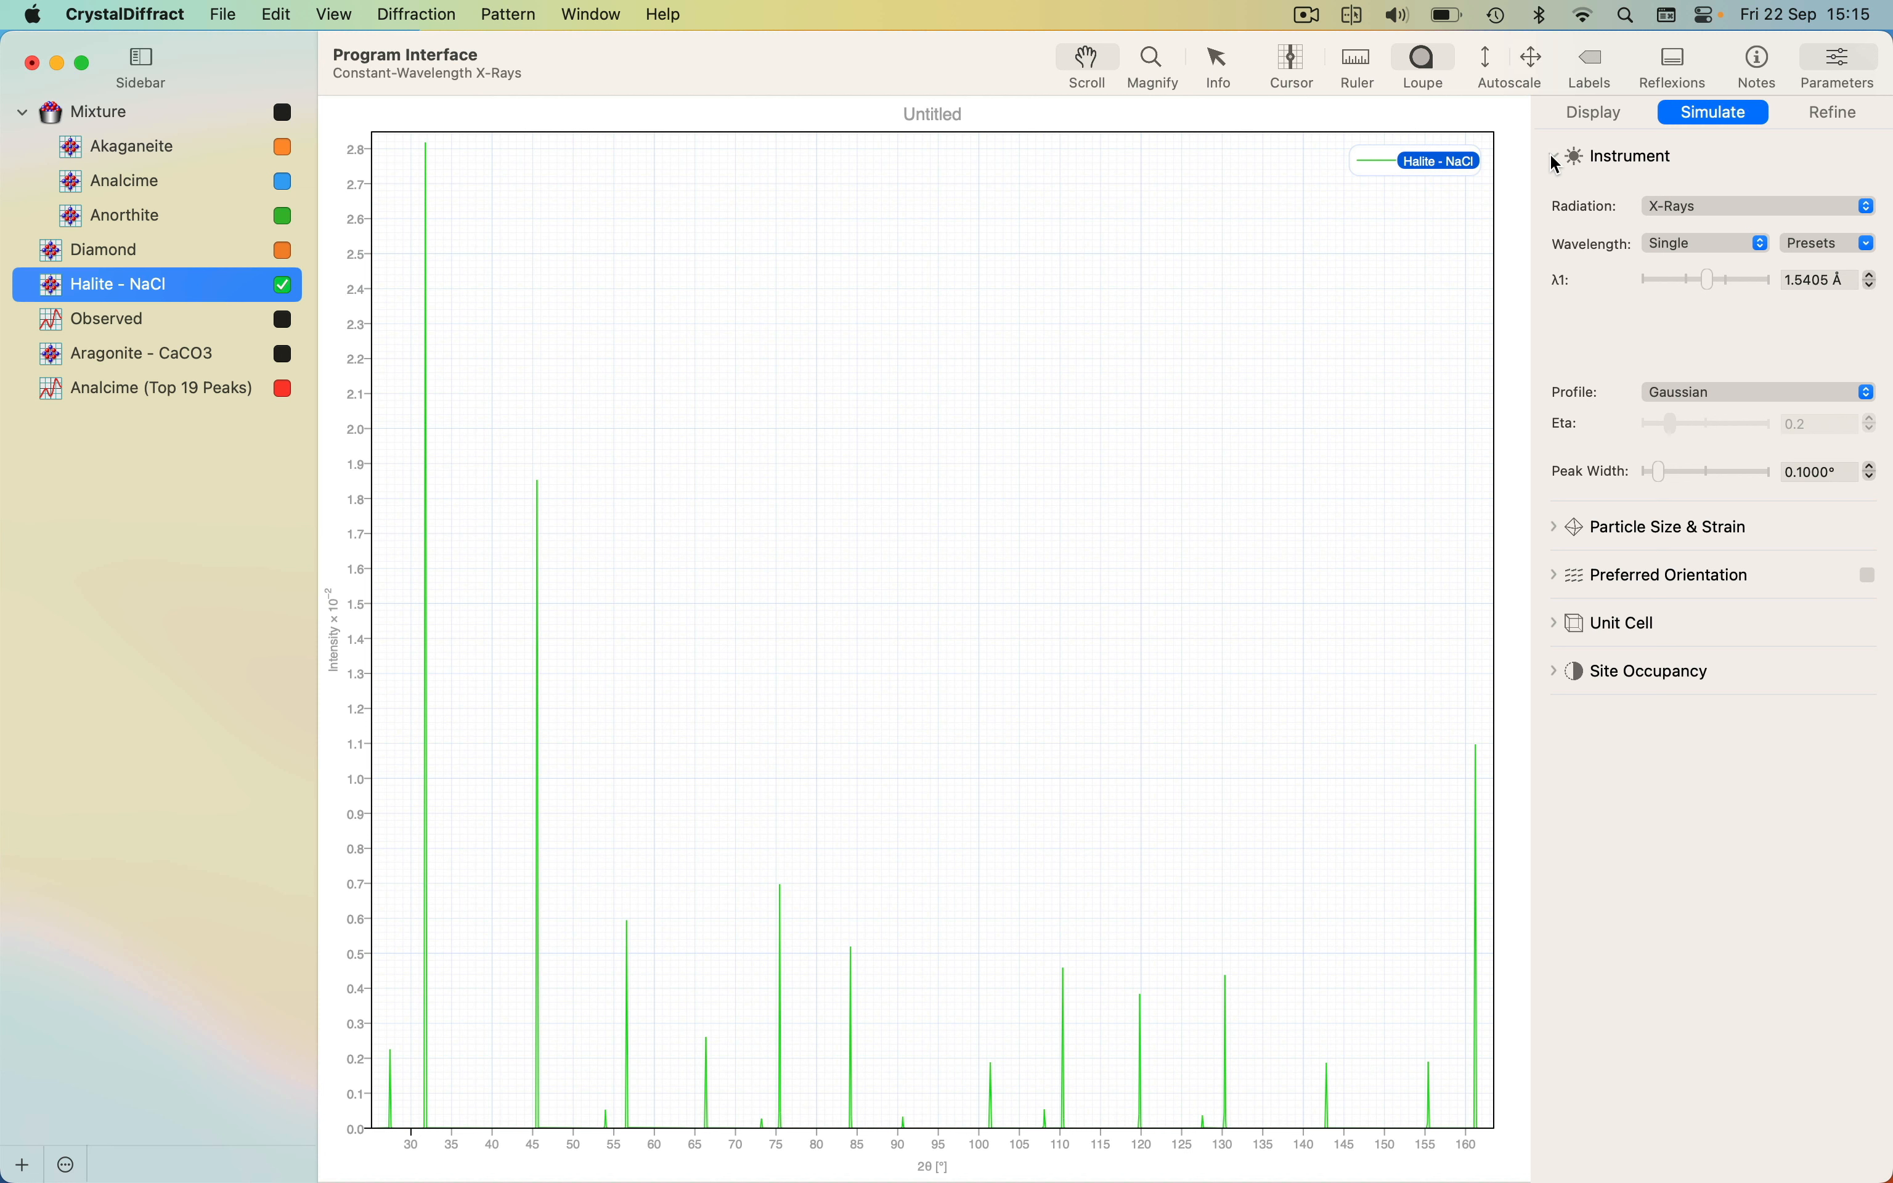
click(1557, 160)
click(1559, 206)
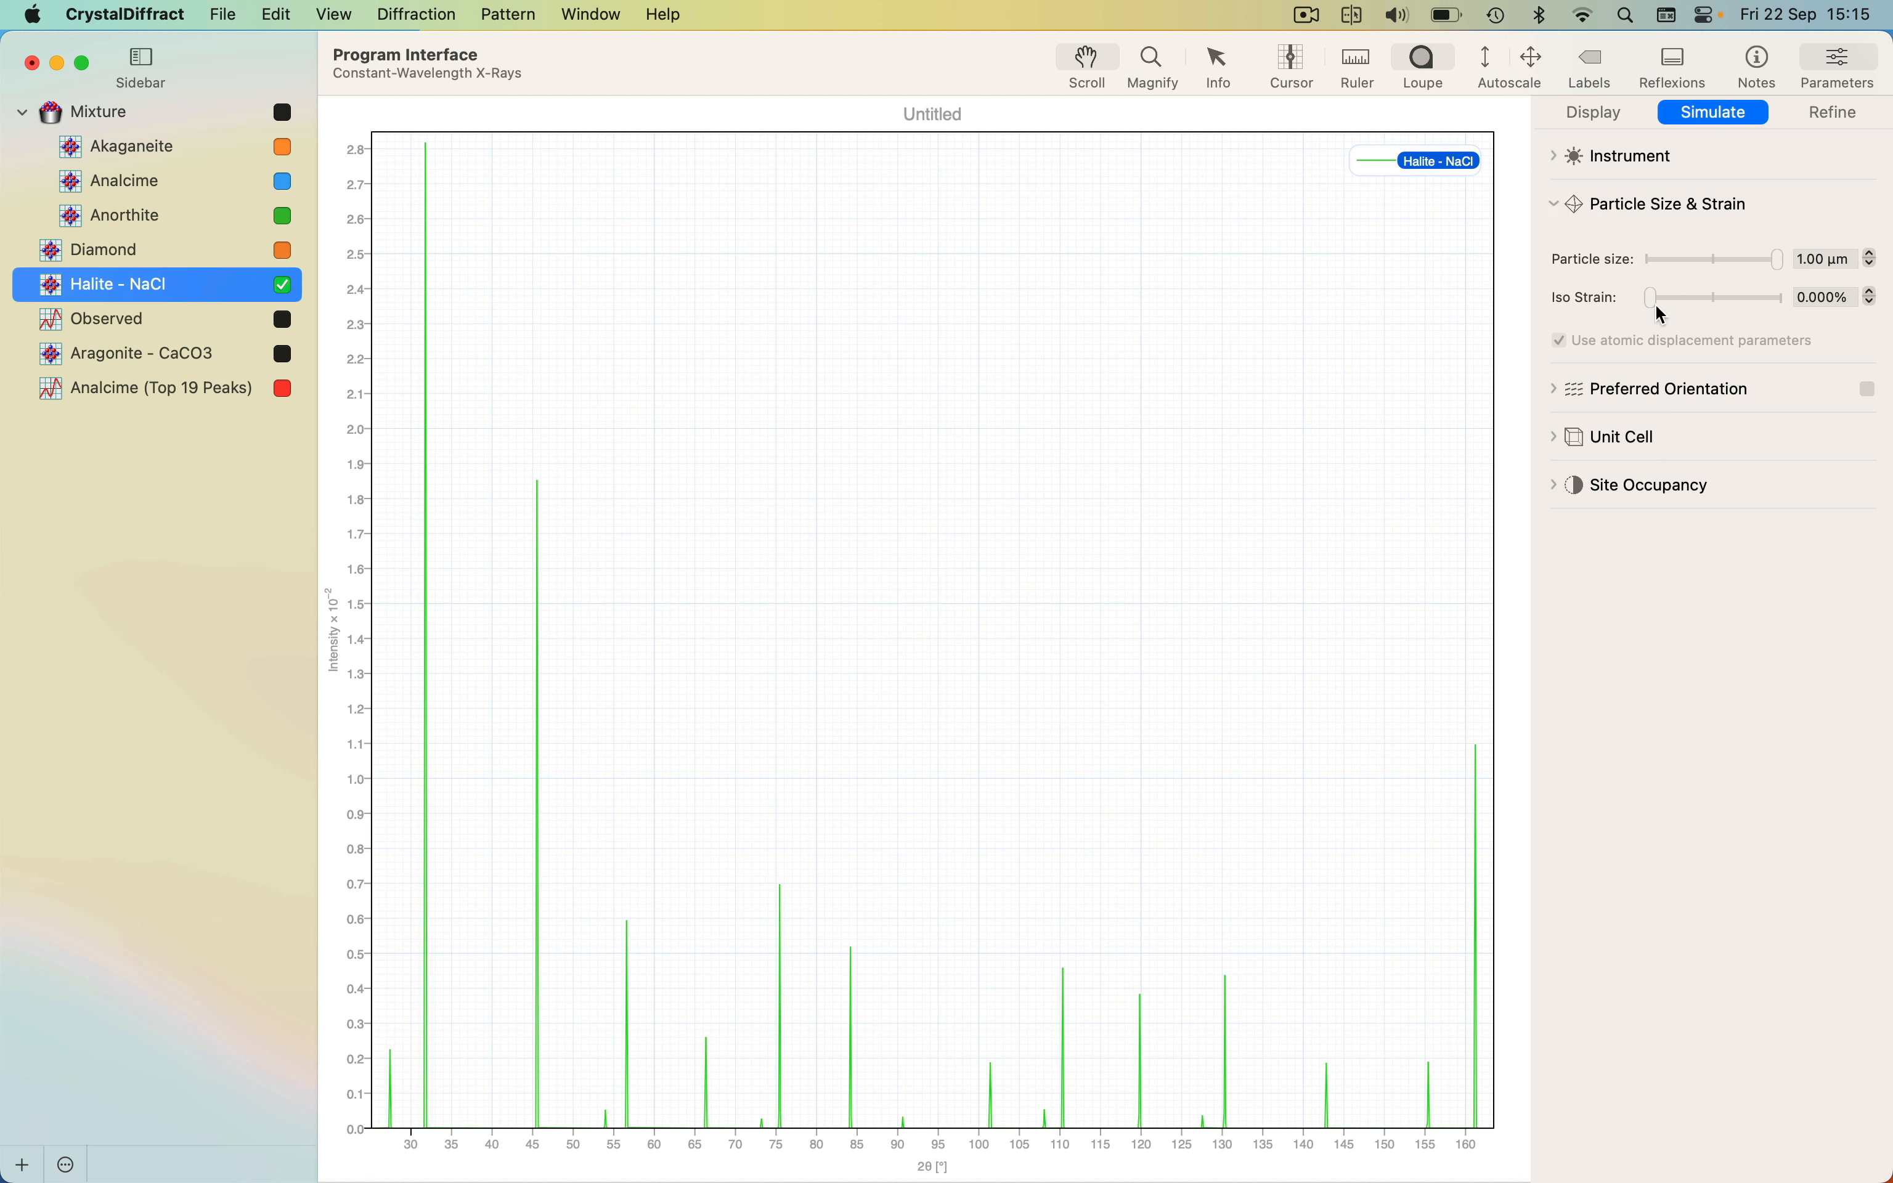
mouse_move(1657, 299)
mouse_down()
mouse_move(1713, 293)
mouse_move(1643, 308)
mouse_up()
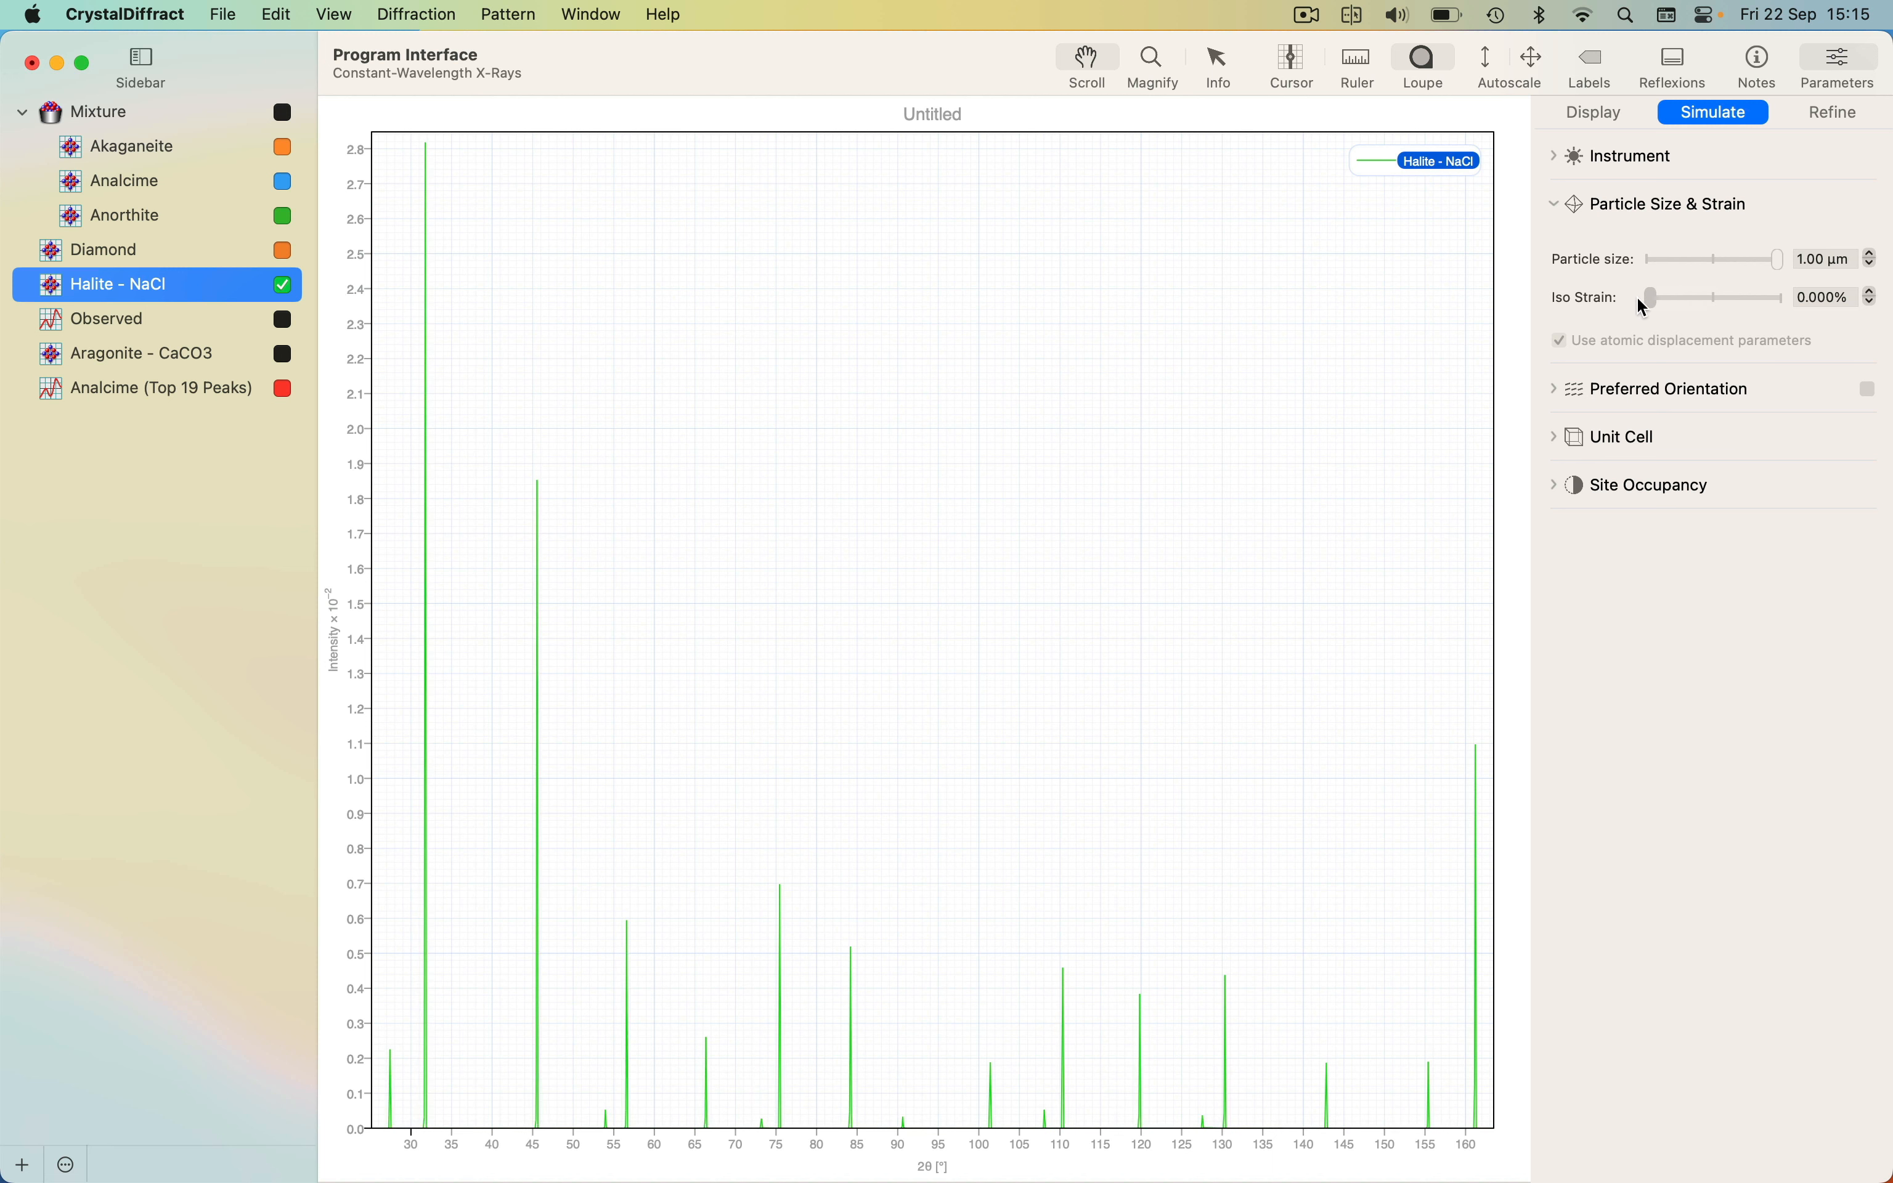
click(1554, 206)
Review the Preferred Orientation settings, and vary Halite's unit cell a parameter before returning it to 5.63 Å
click(1555, 252)
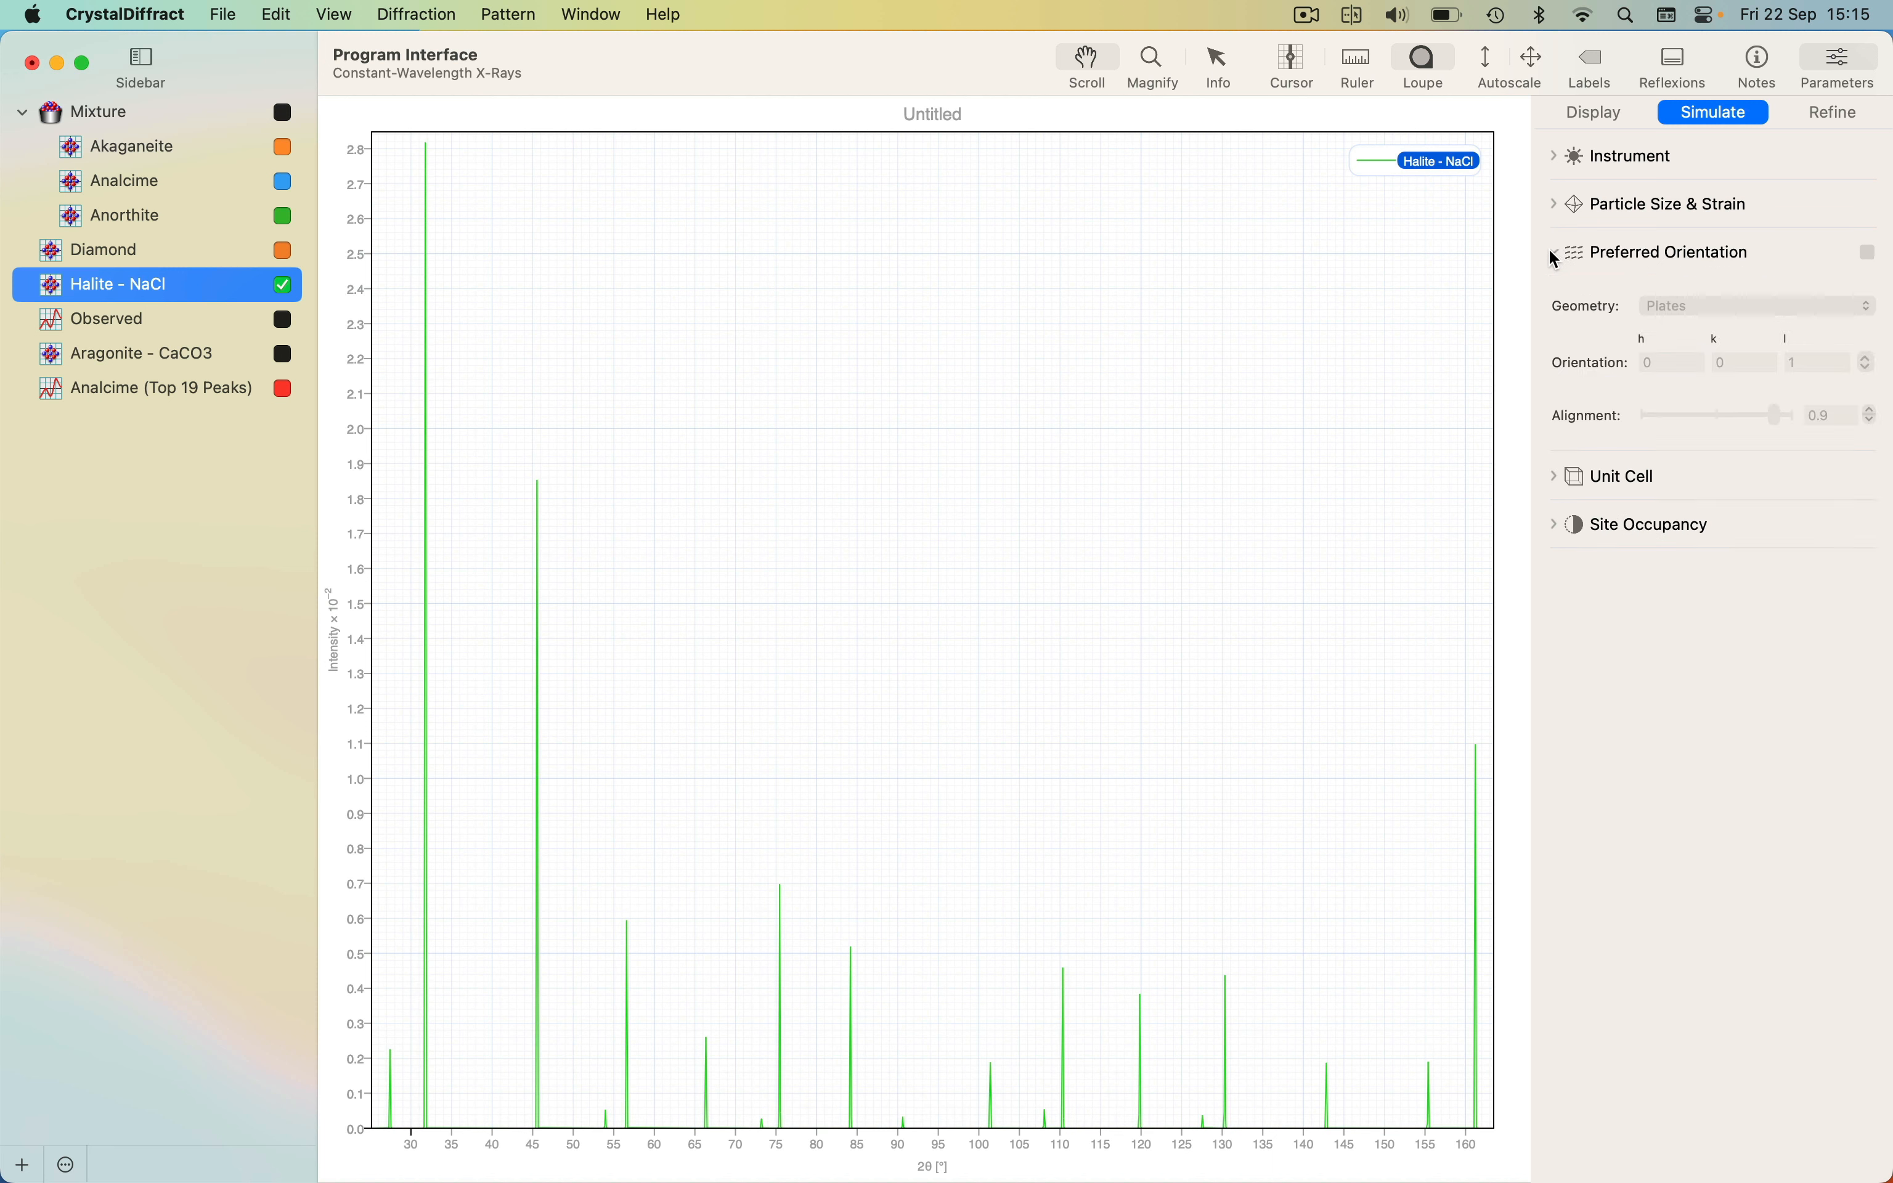
click(1550, 252)
click(1550, 297)
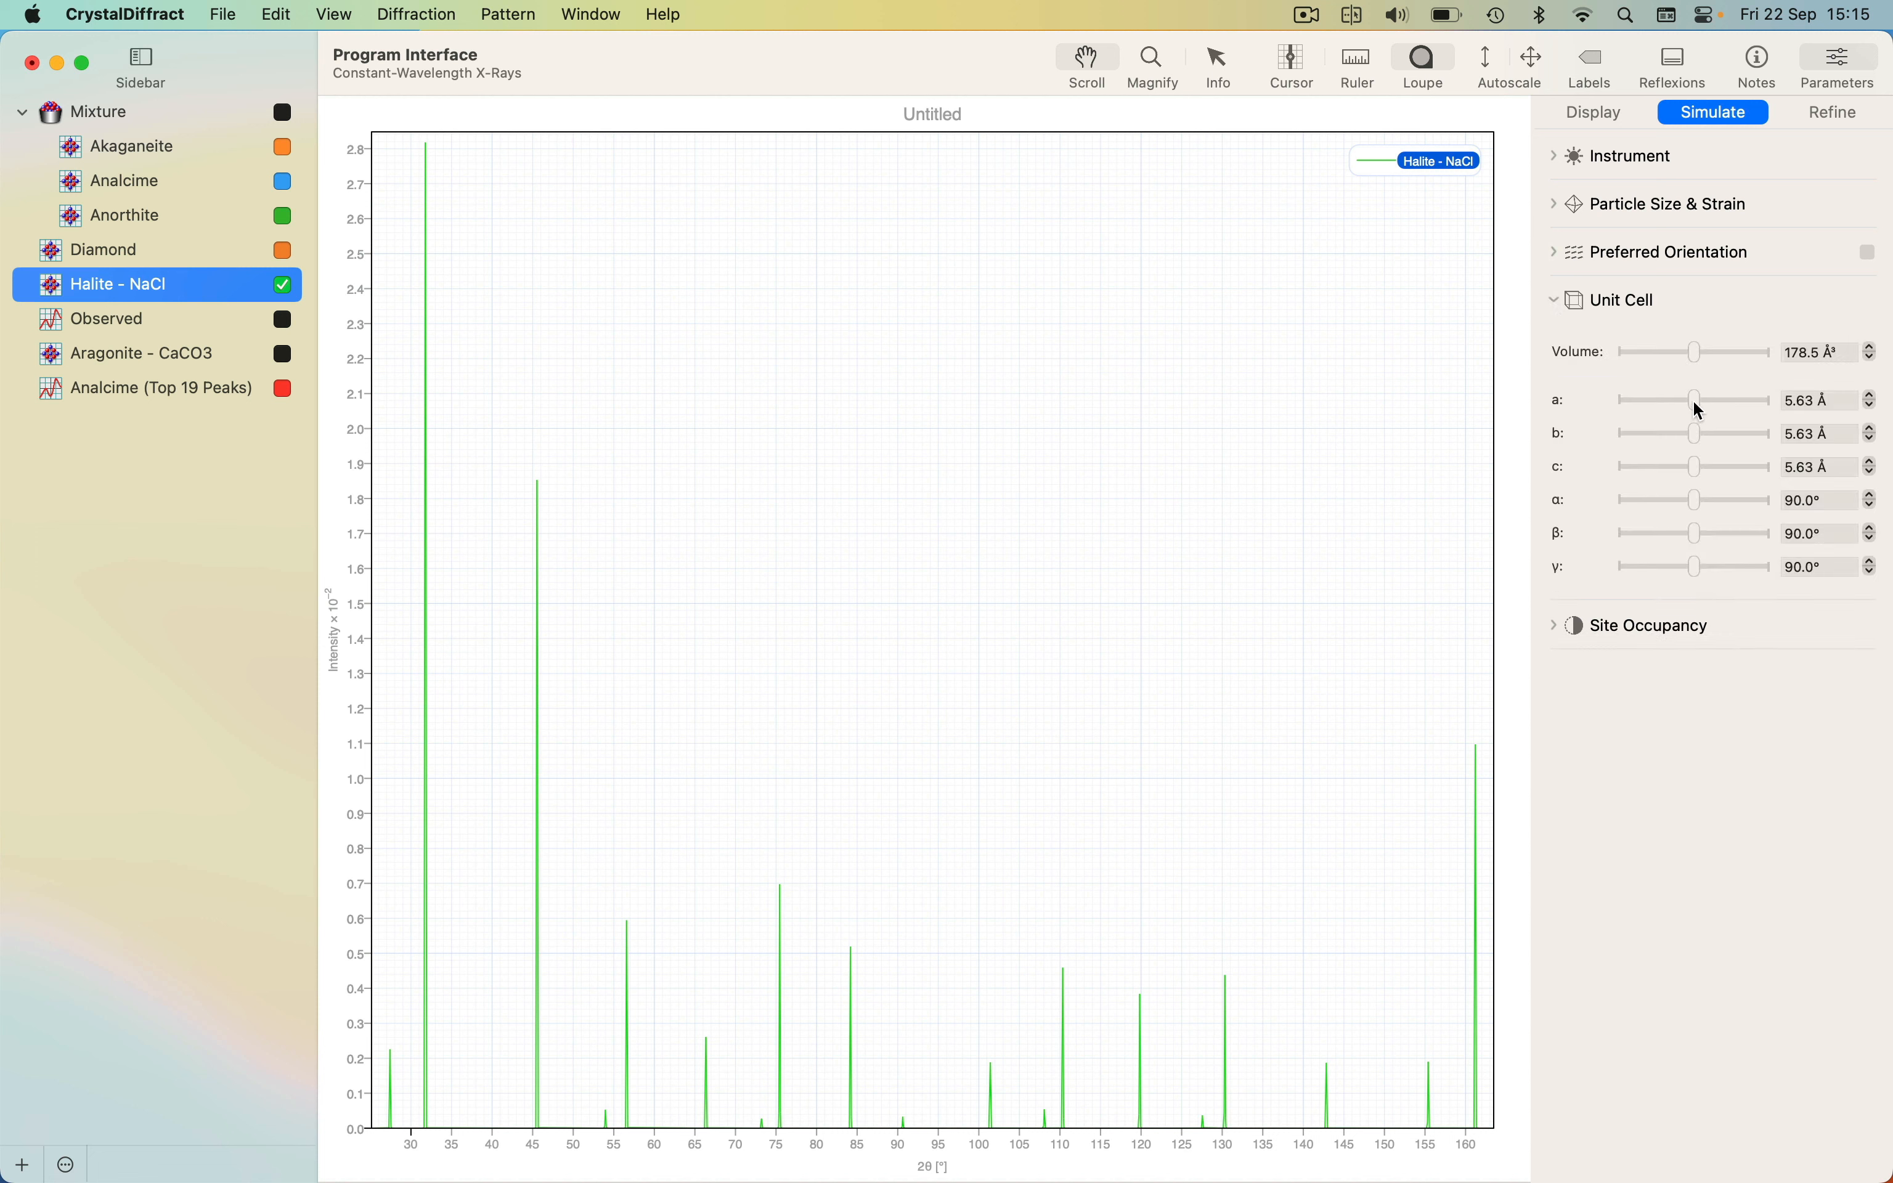
mouse_move(1697, 402)
mouse_down()
mouse_move(1727, 403)
mouse_move(1680, 400)
mouse_move(1699, 403)
mouse_up()
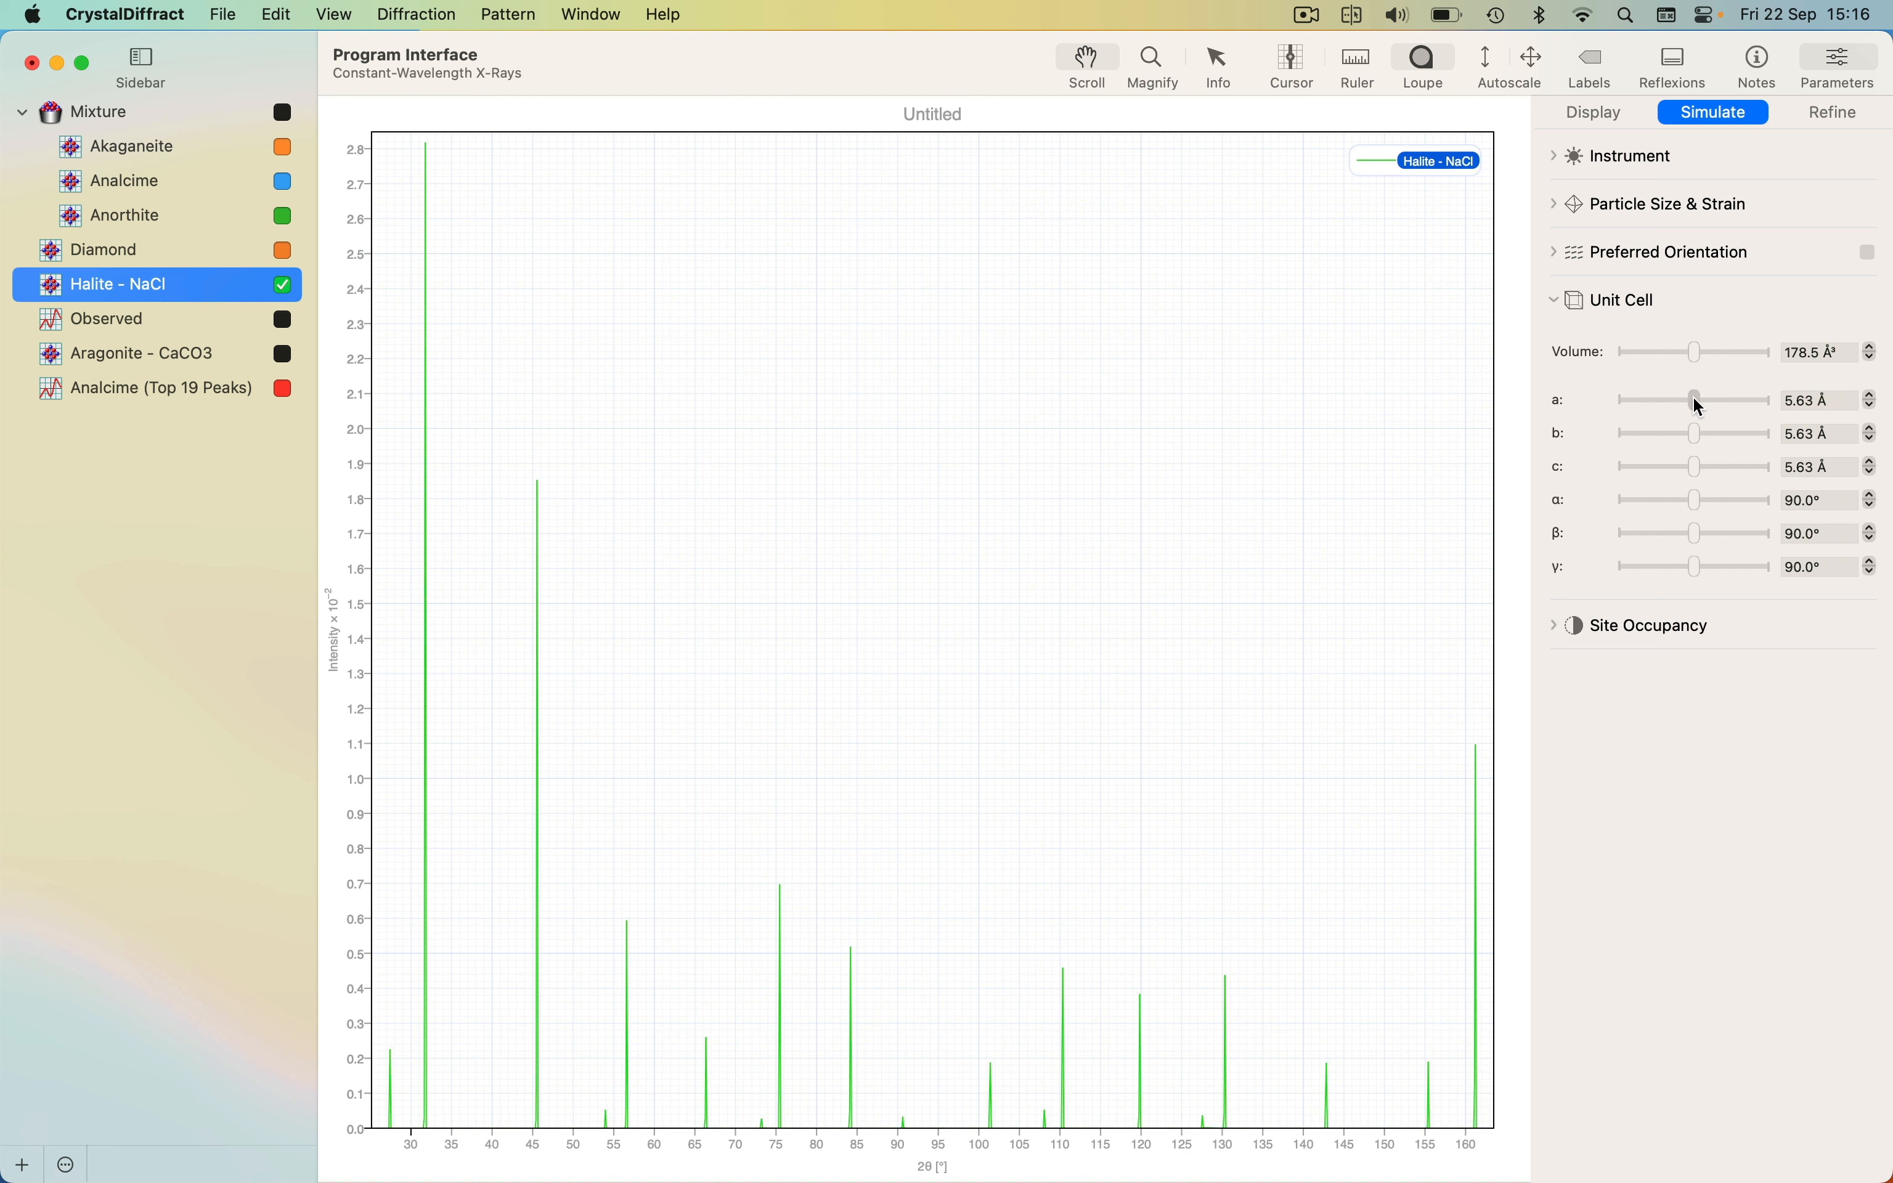
click(1558, 302)
Add the element K to Halite's Cl 1 site with an occupancy of about 0.91, and hide the parameters
click(1559, 347)
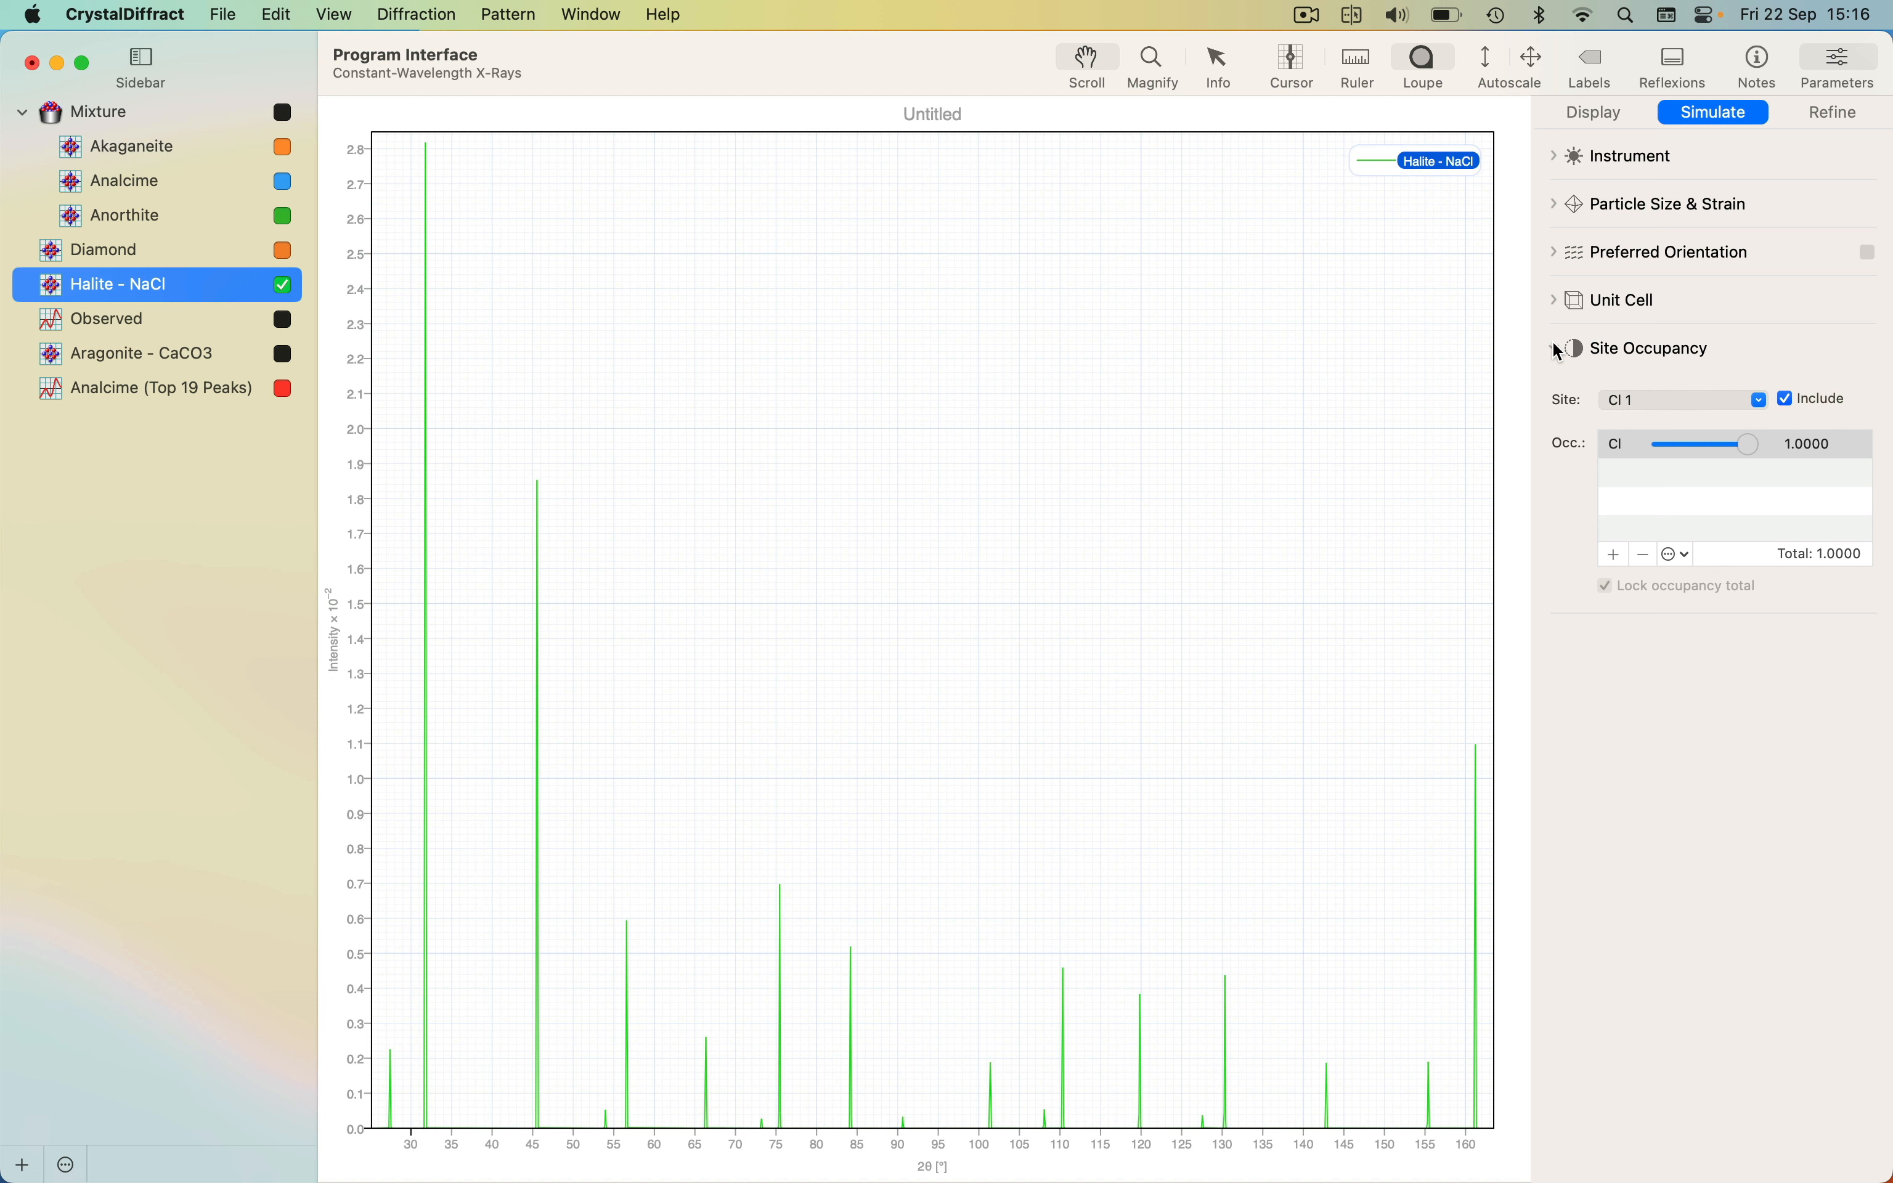
mouse_move(1748, 440)
mouse_down()
mouse_move(1695, 448)
mouse_move(1759, 452)
mouse_up()
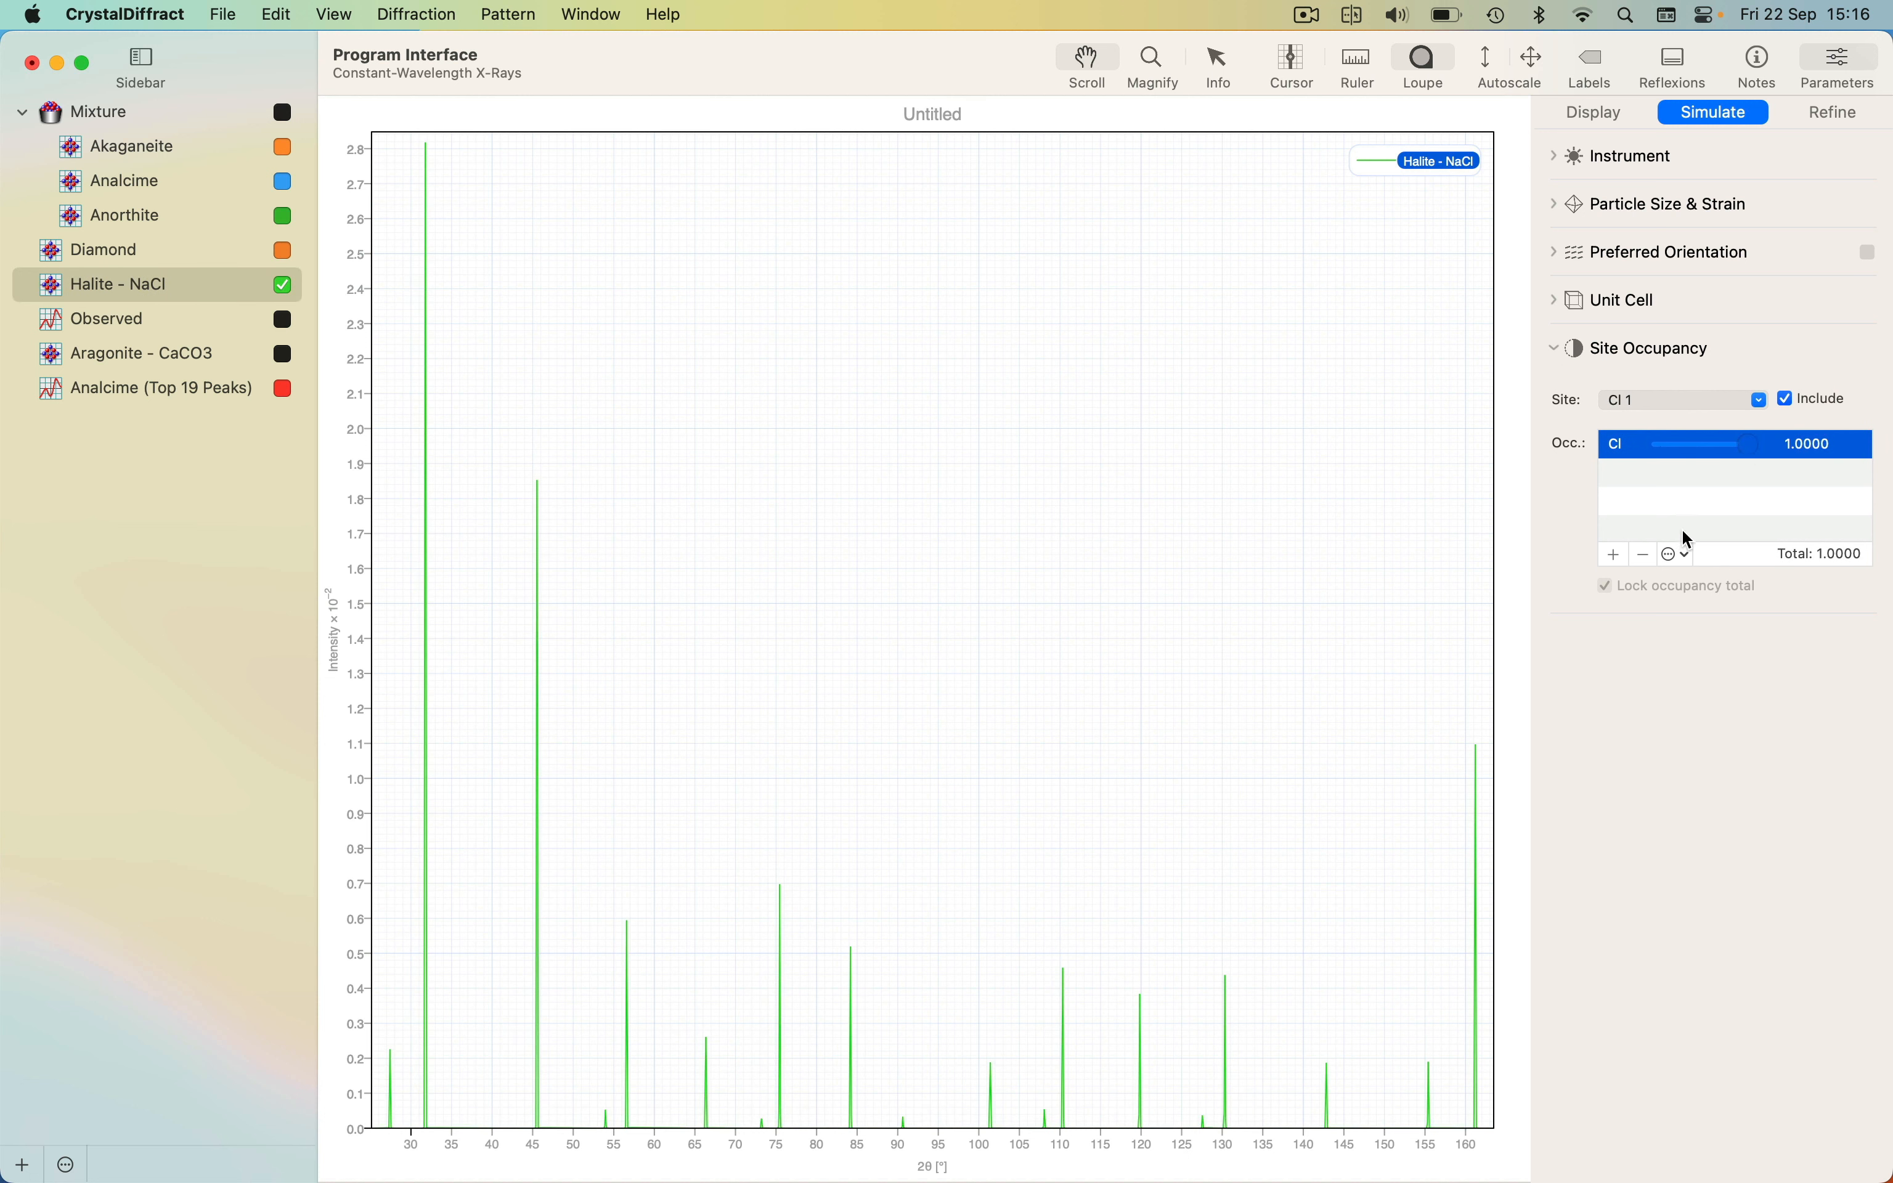
click(1616, 555)
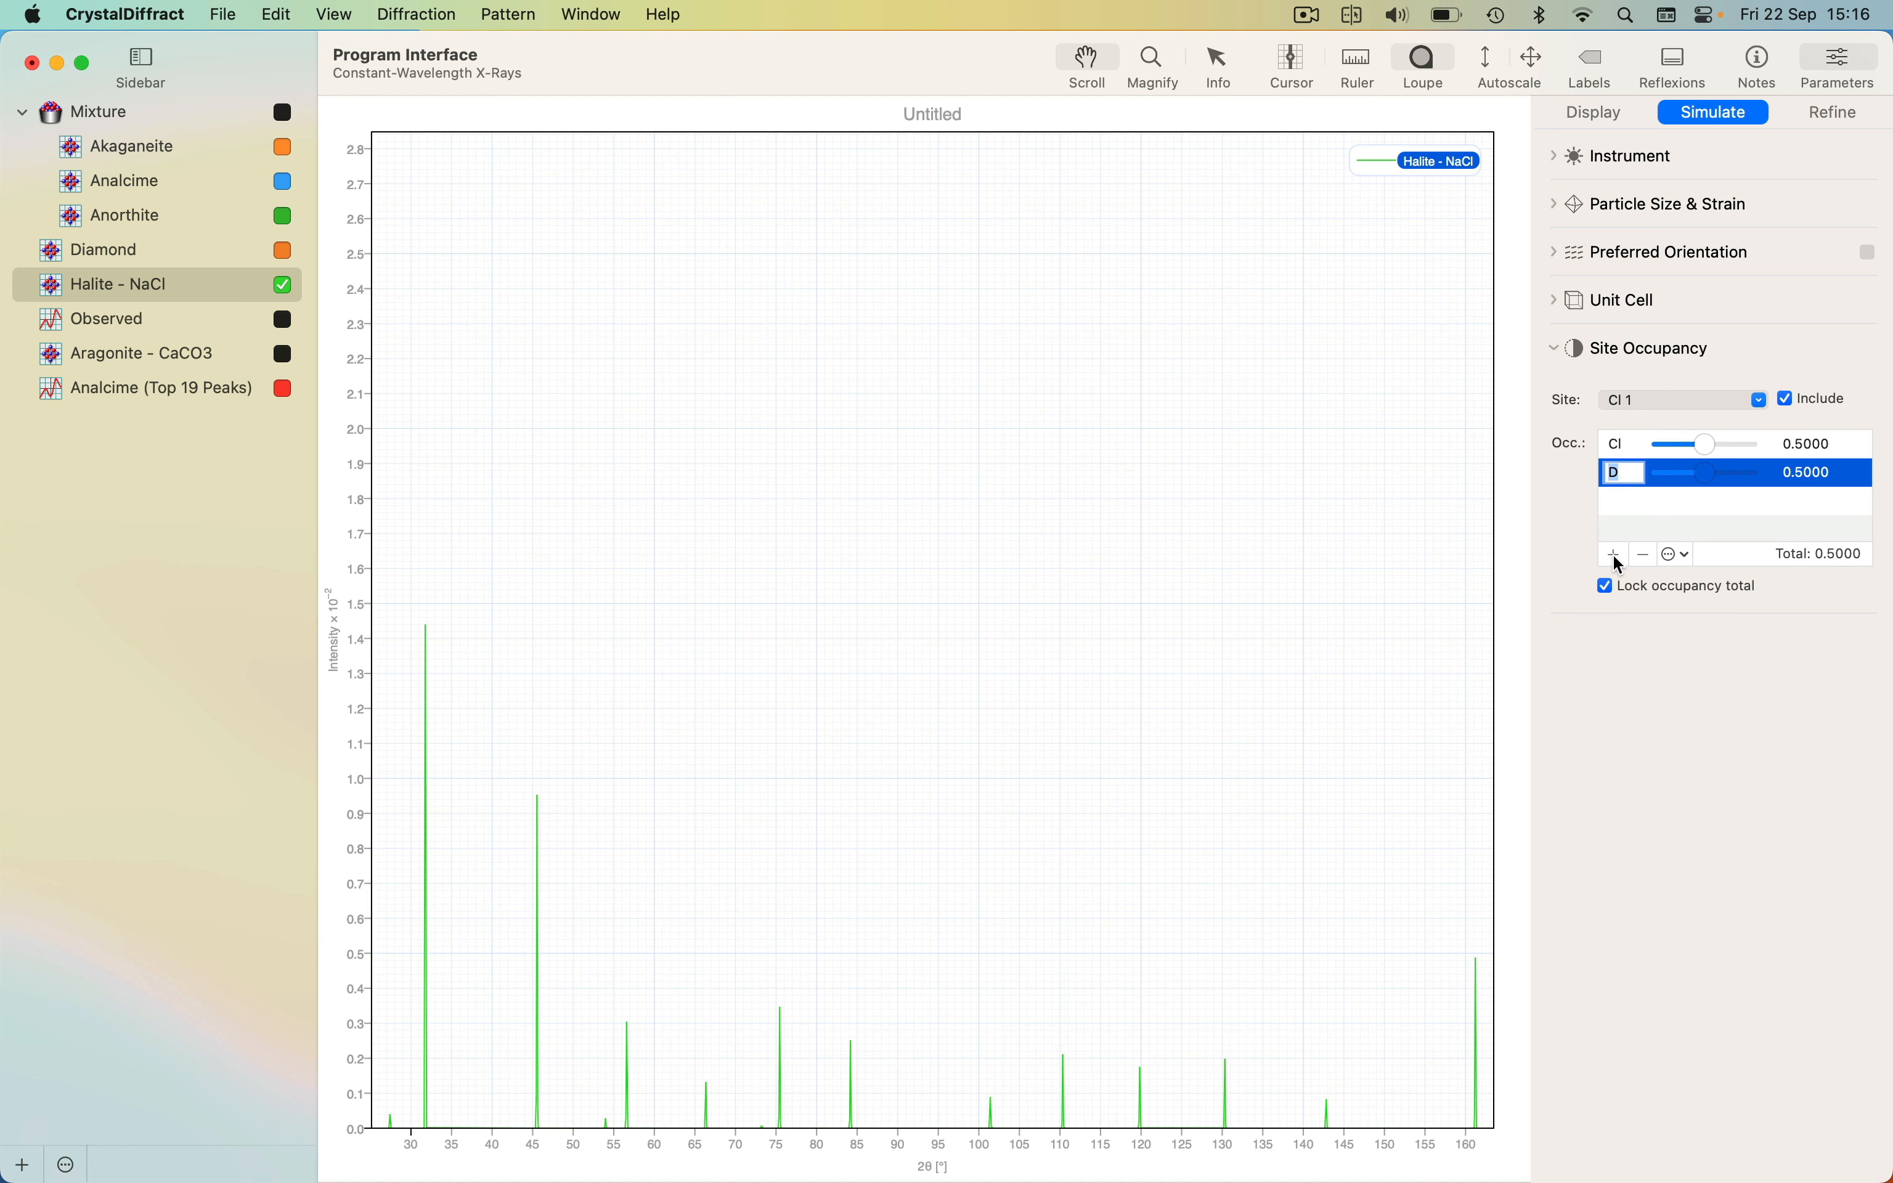
text(K)
key(Return)
mouse_move(1707, 473)
mouse_down()
mouse_move(1761, 477)
mouse_move(1655, 476)
mouse_move(1739, 476)
mouse_up()
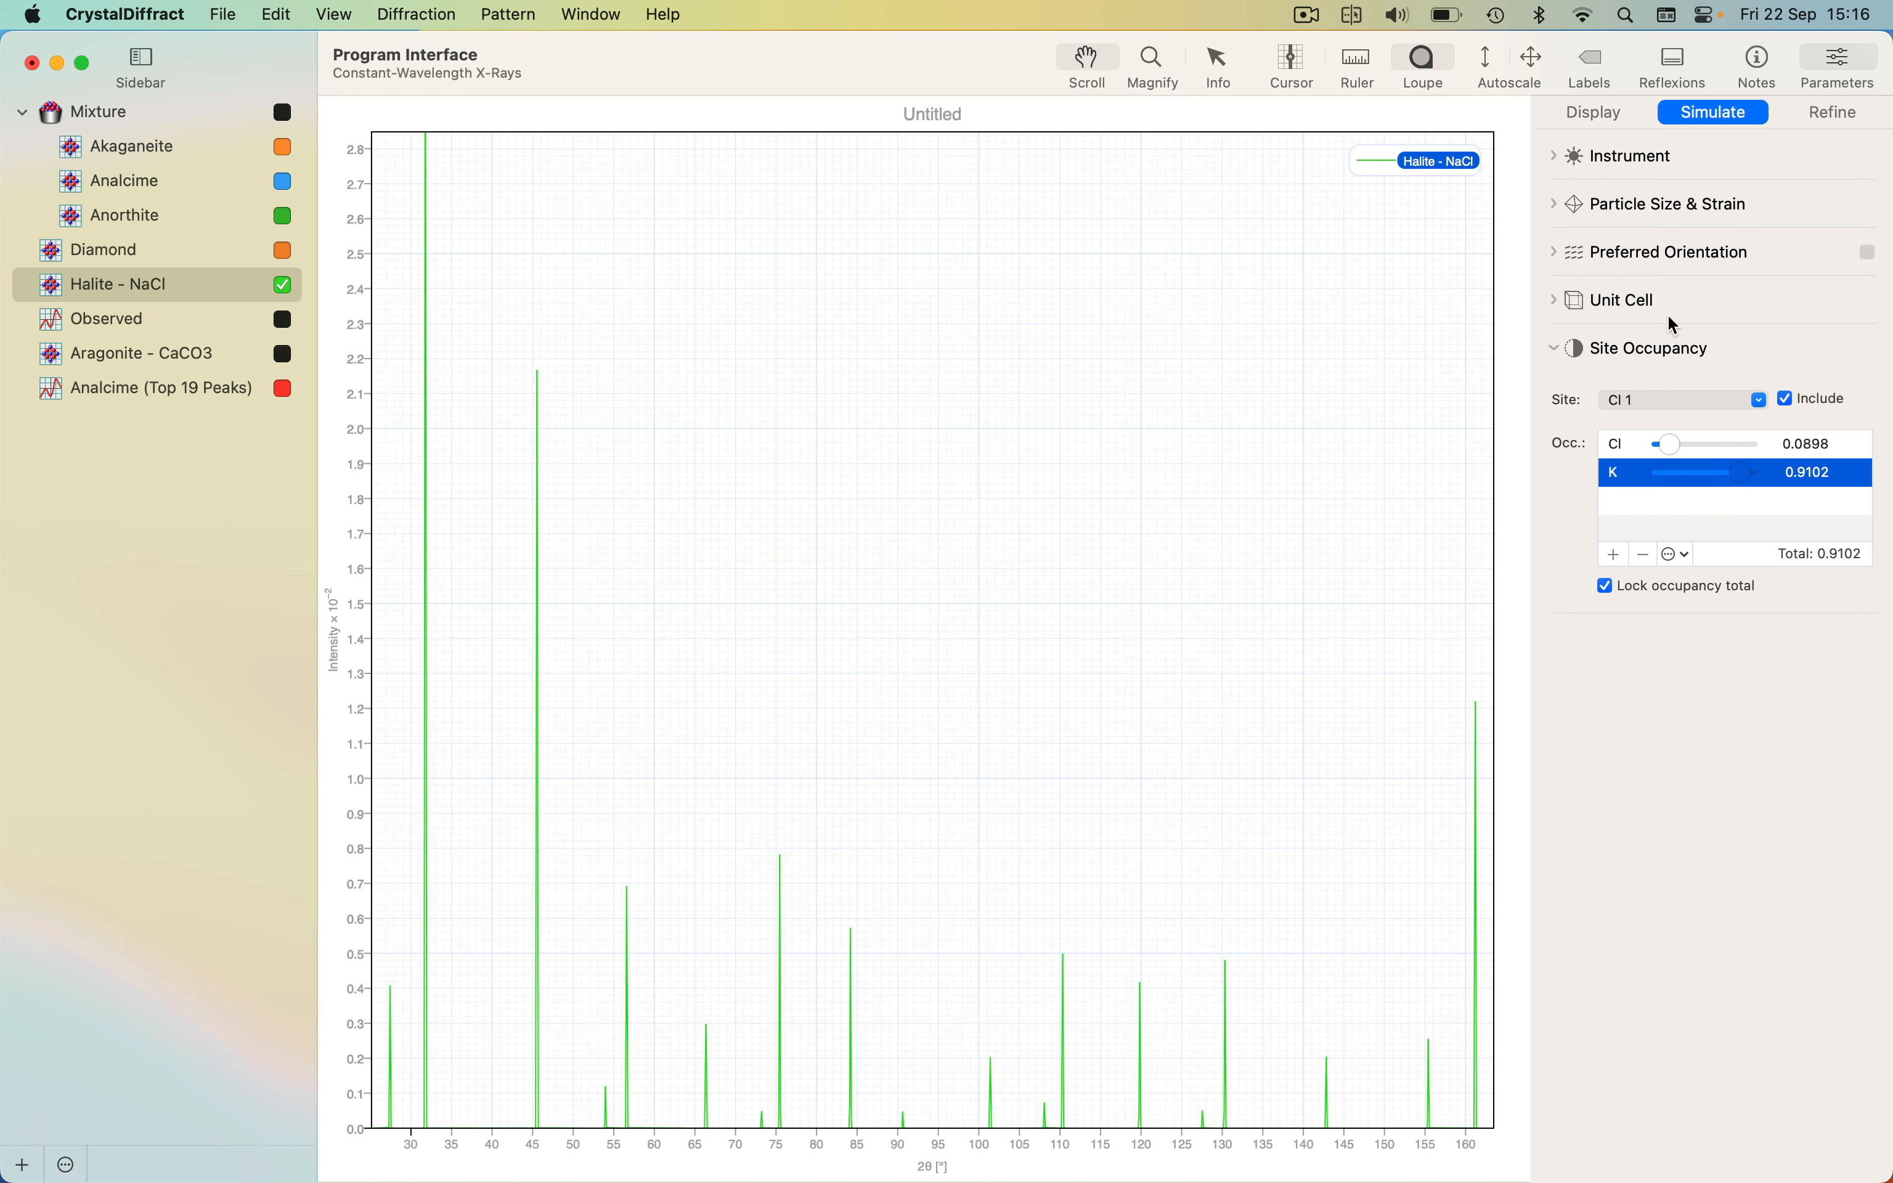
click(1666, 360)
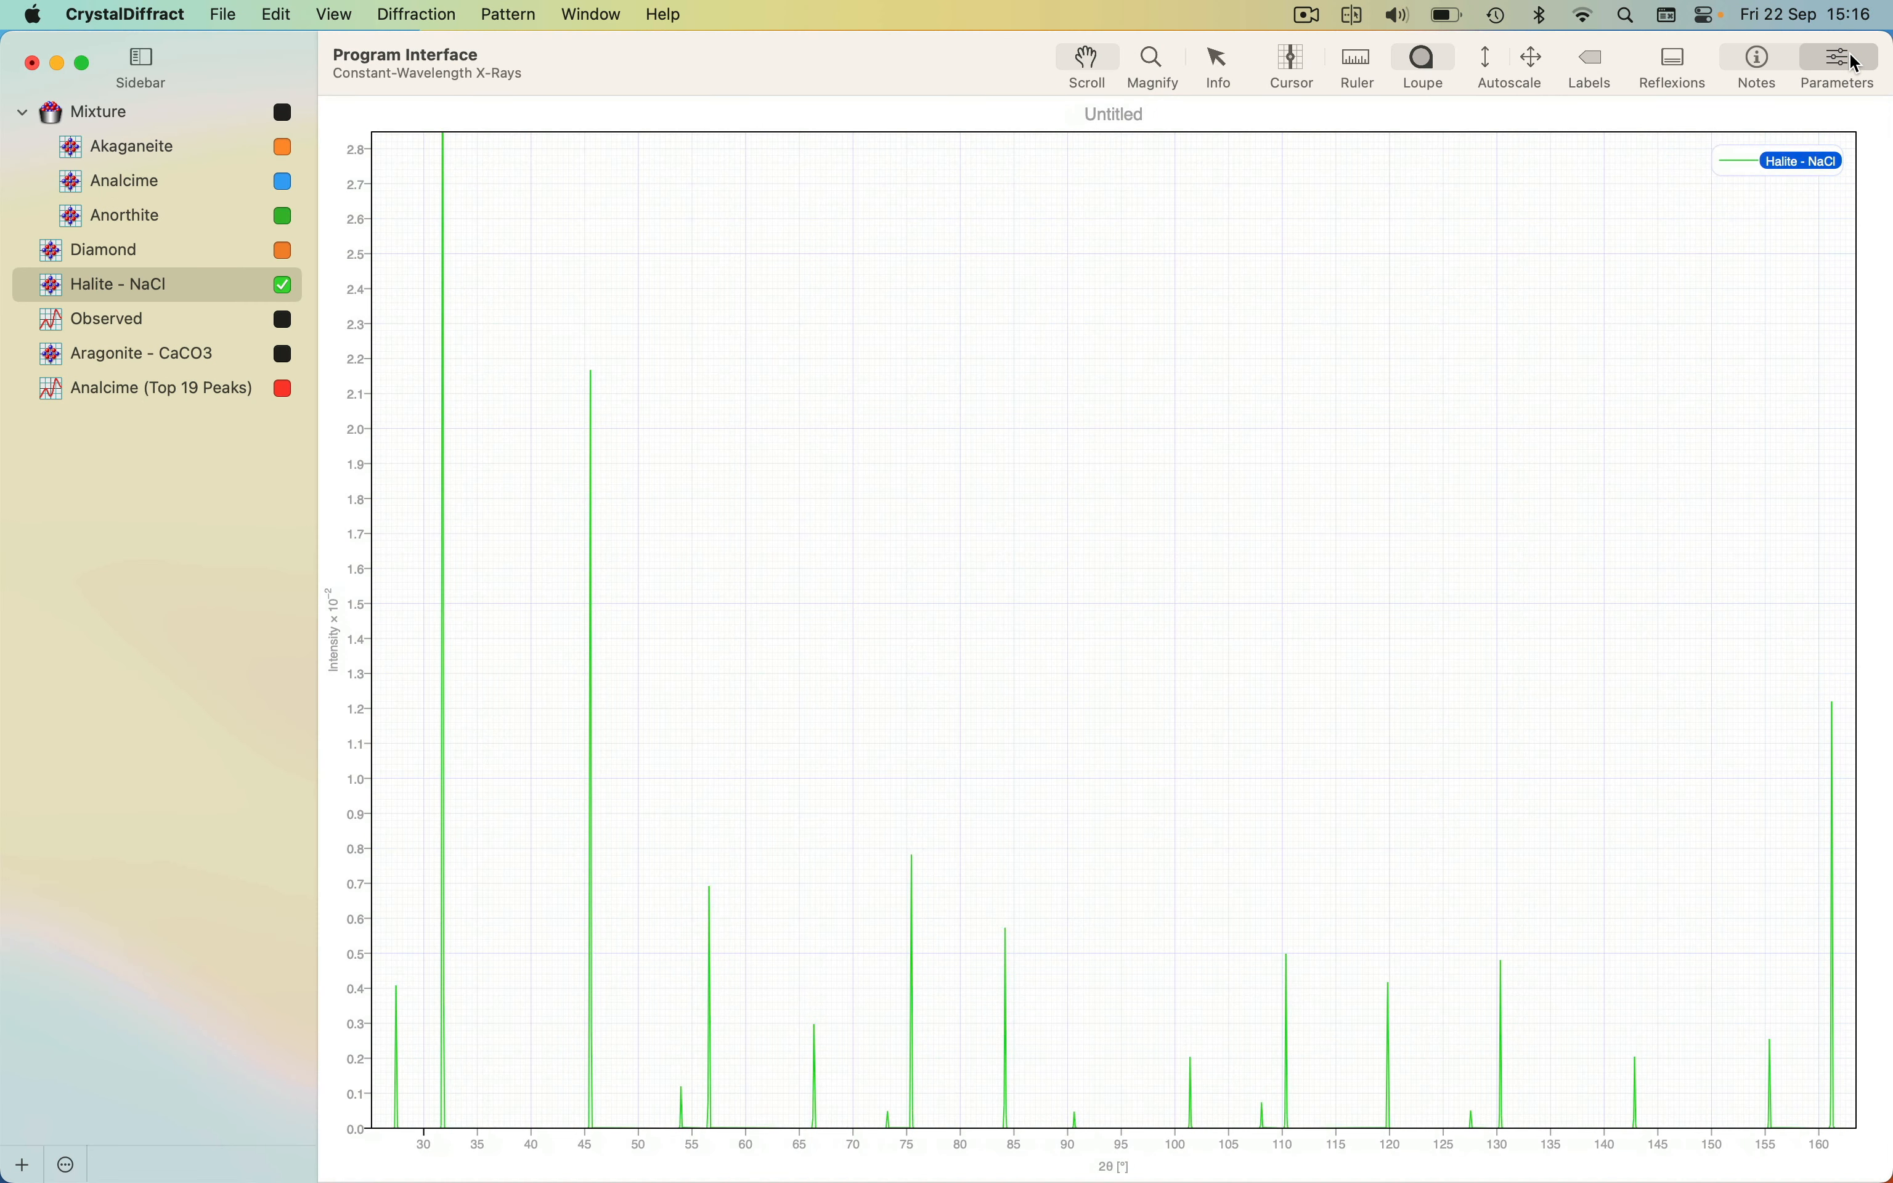
Open the Gallery, browse its recent files, video tutorials, self-guided tutorial, documentation and support sections, and close it
click(338, 15)
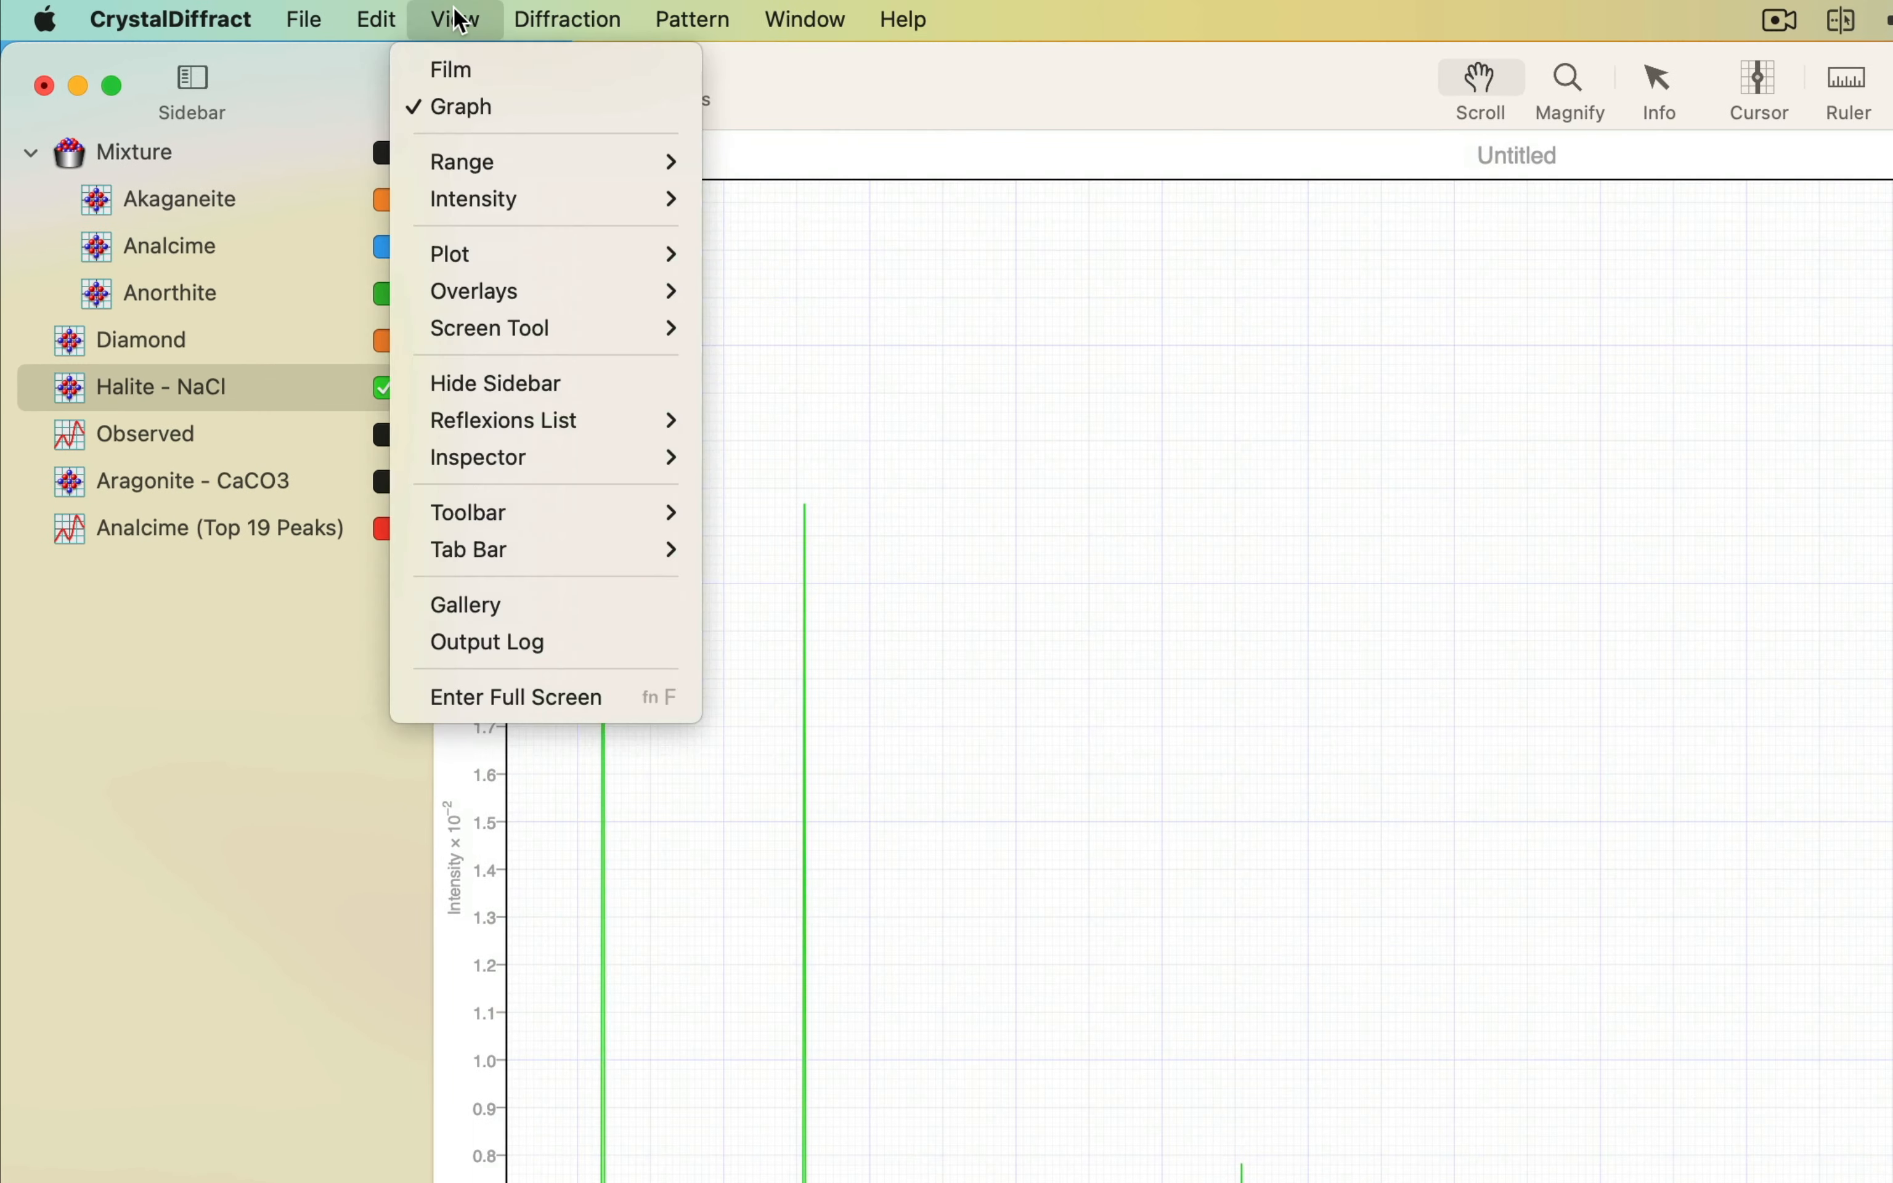
click(502, 598)
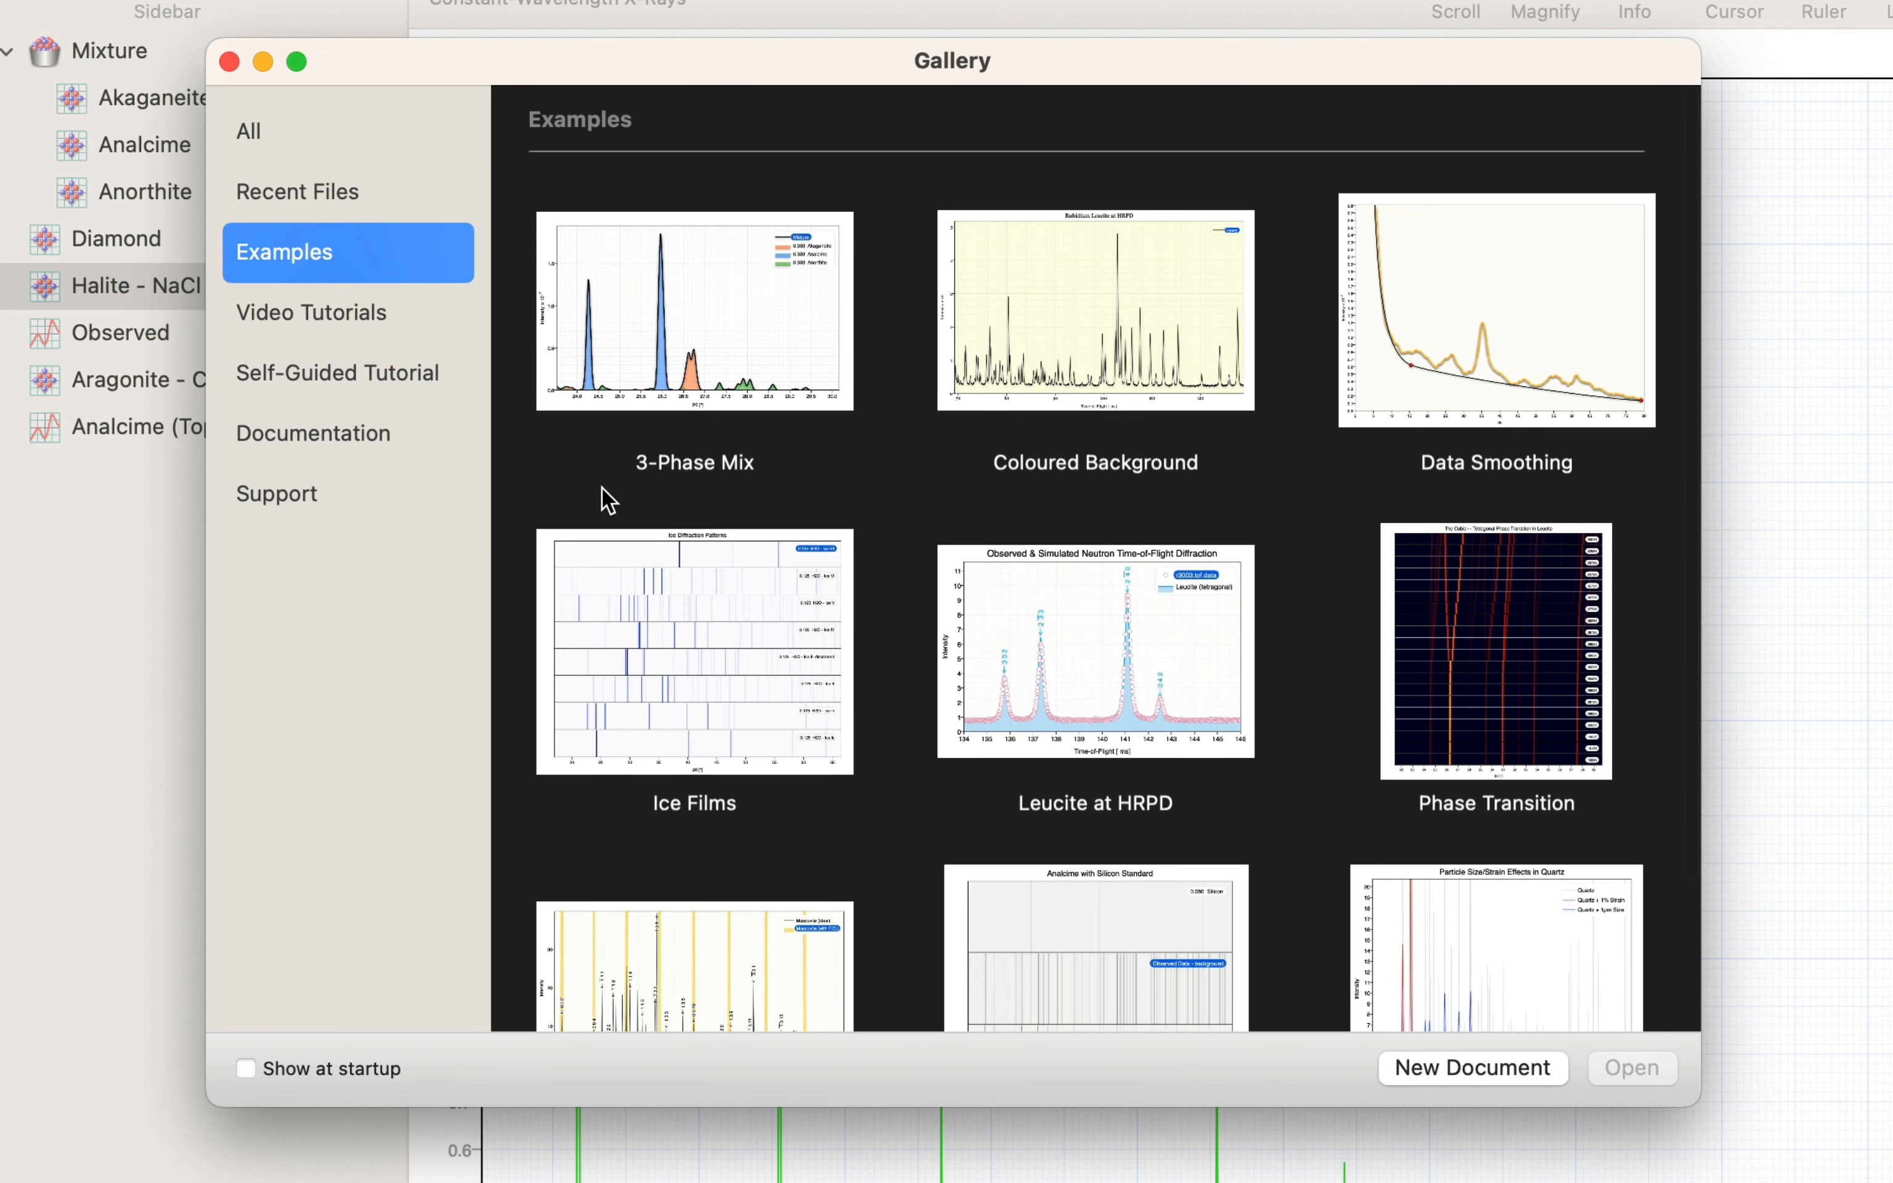
click(365, 194)
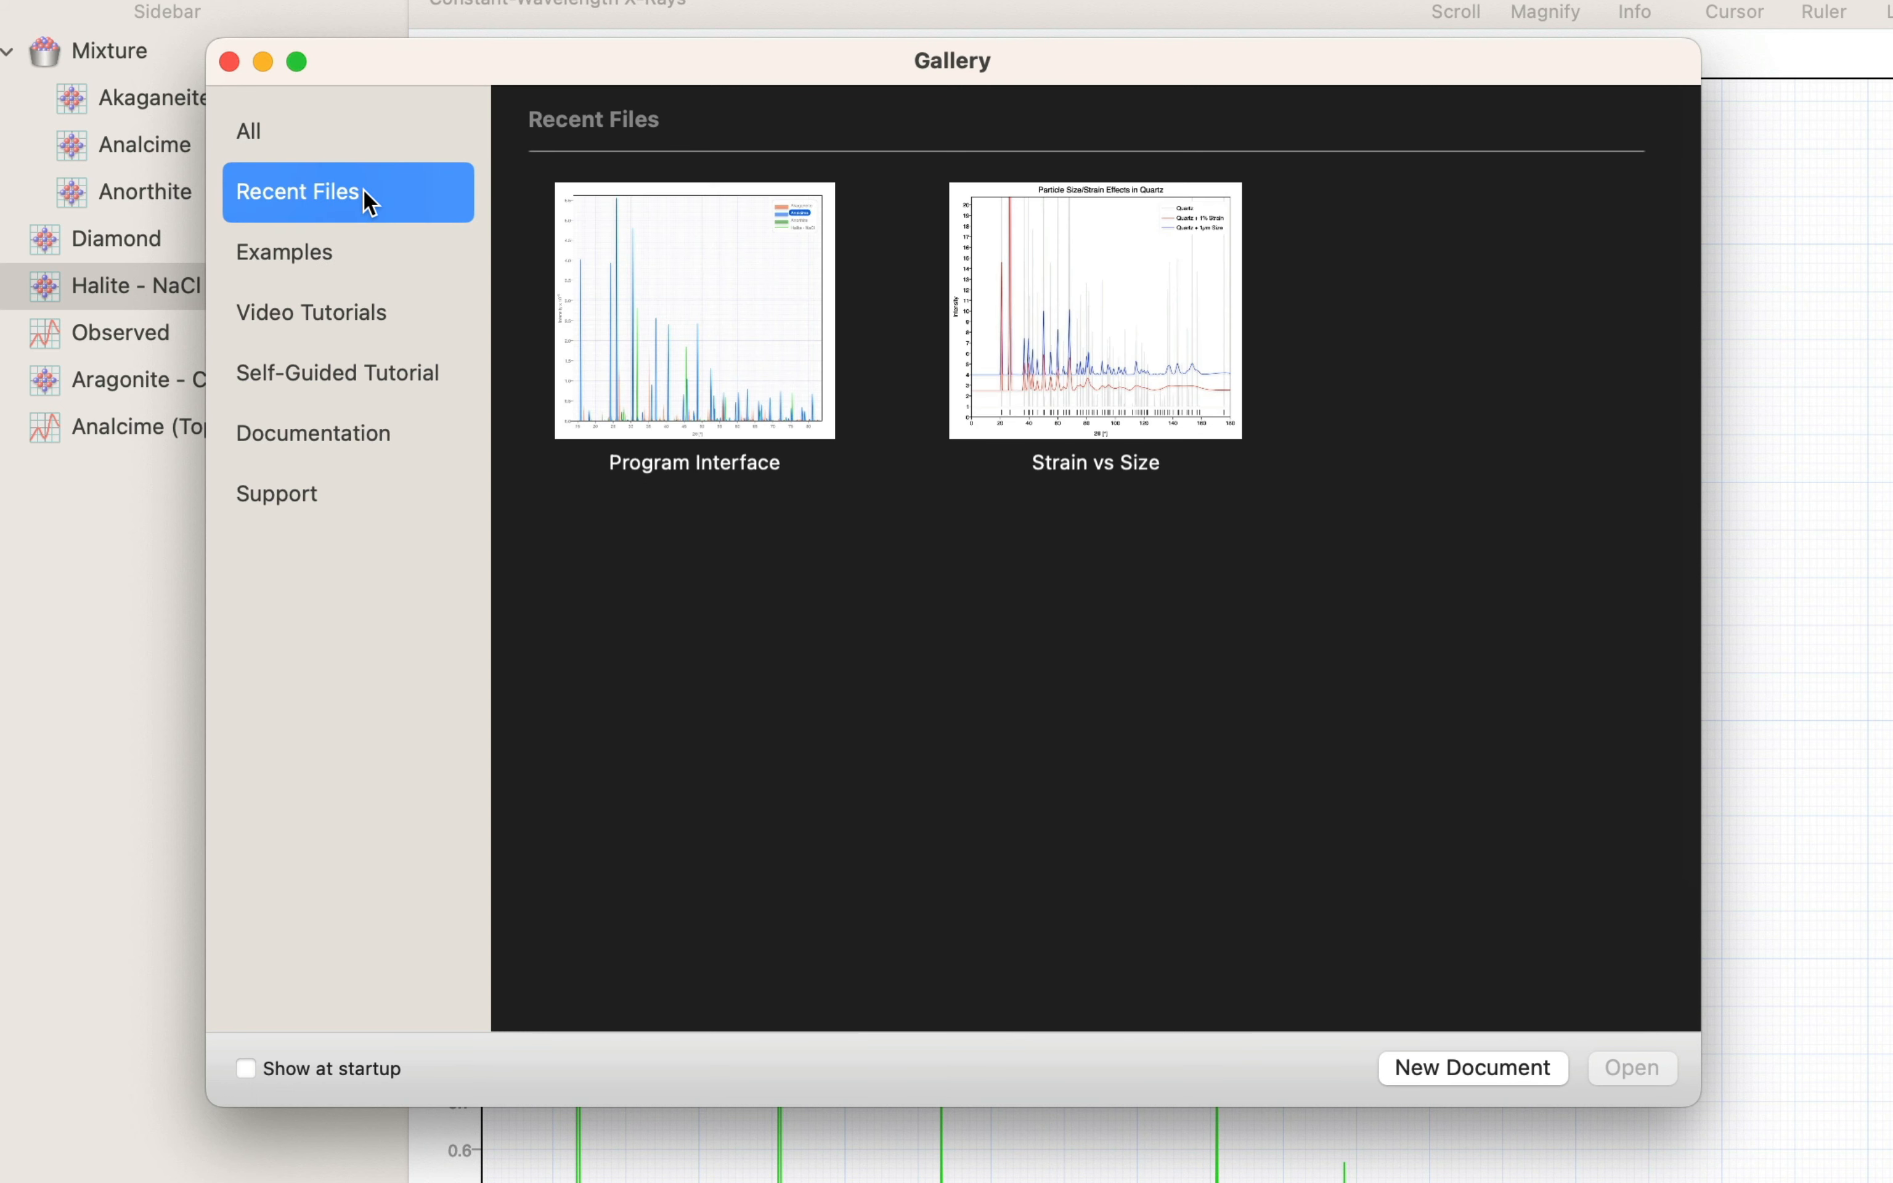
click(356, 310)
click(351, 382)
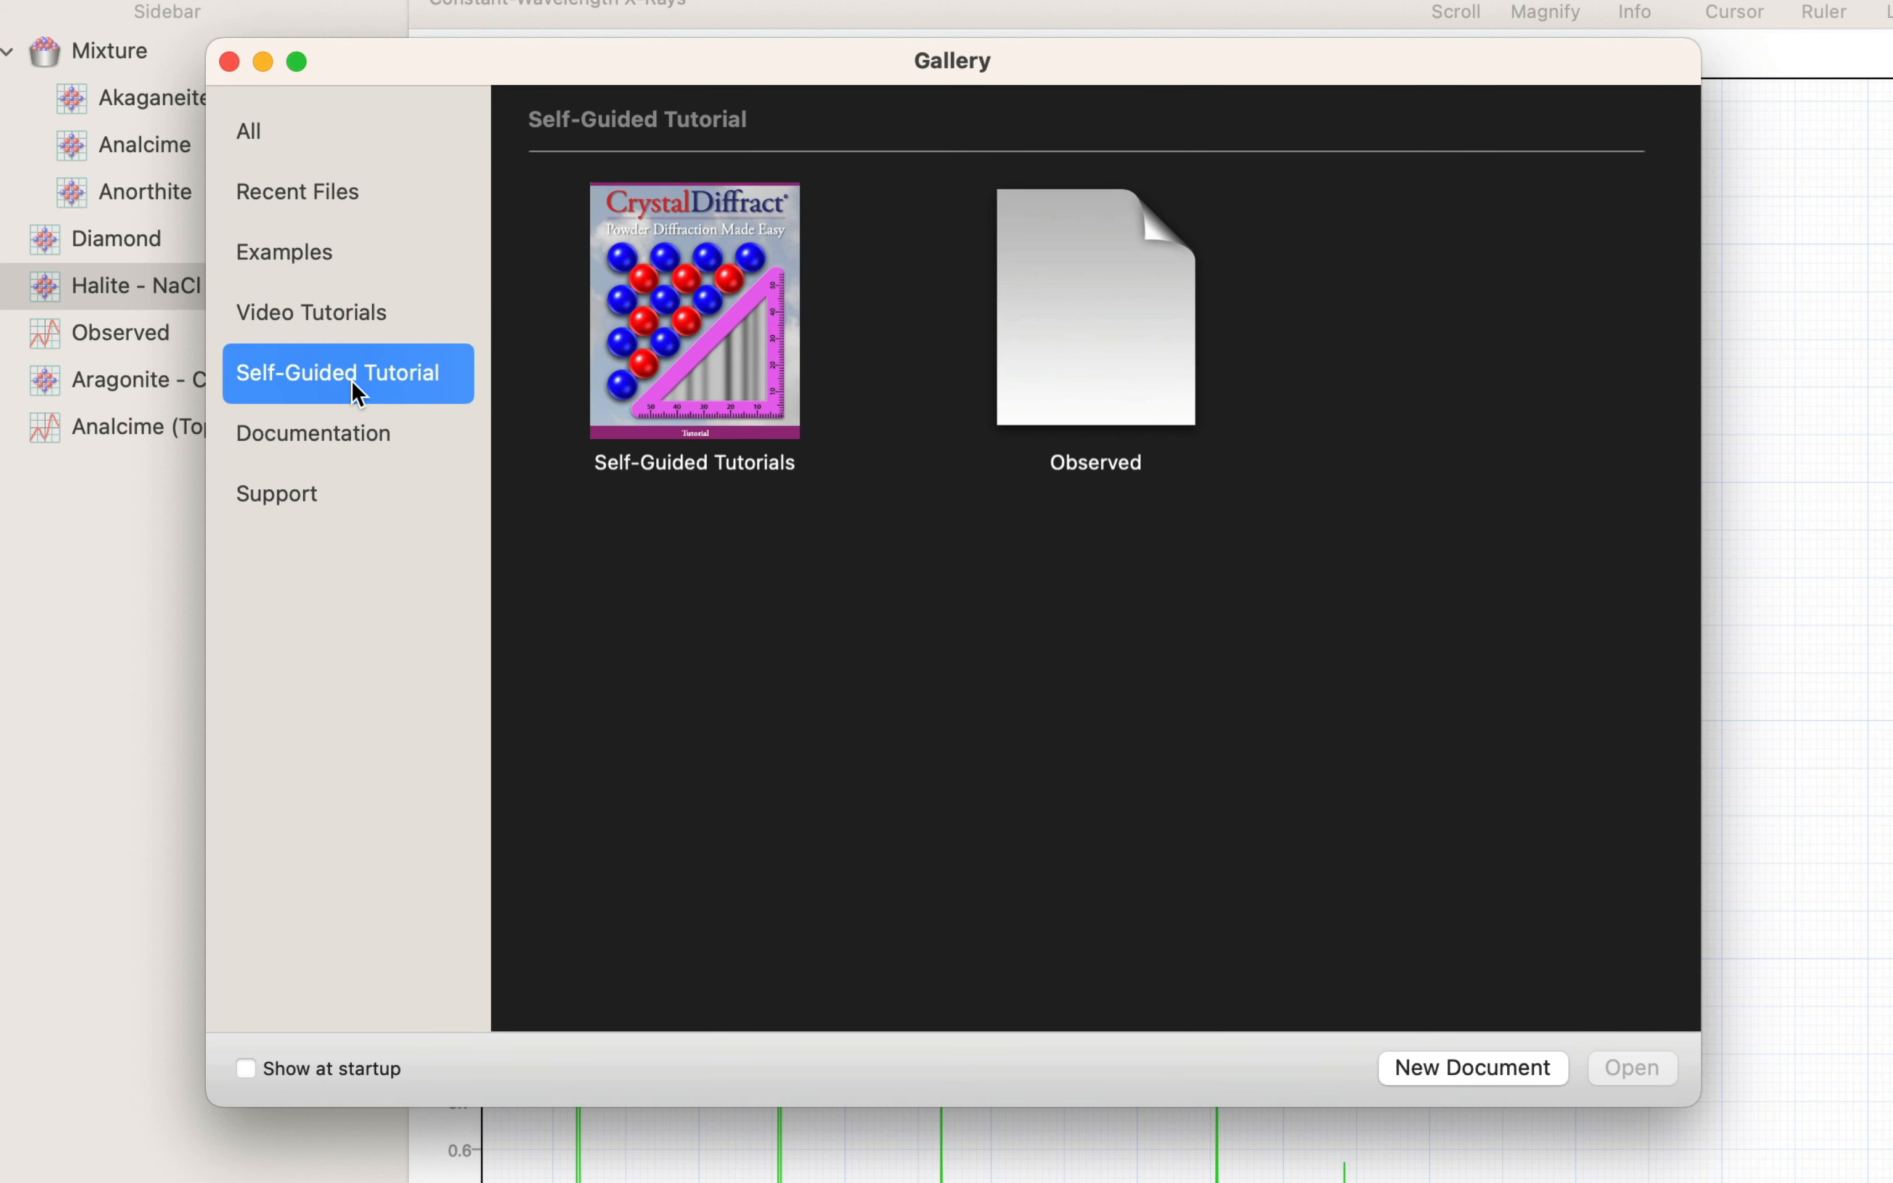
click(354, 443)
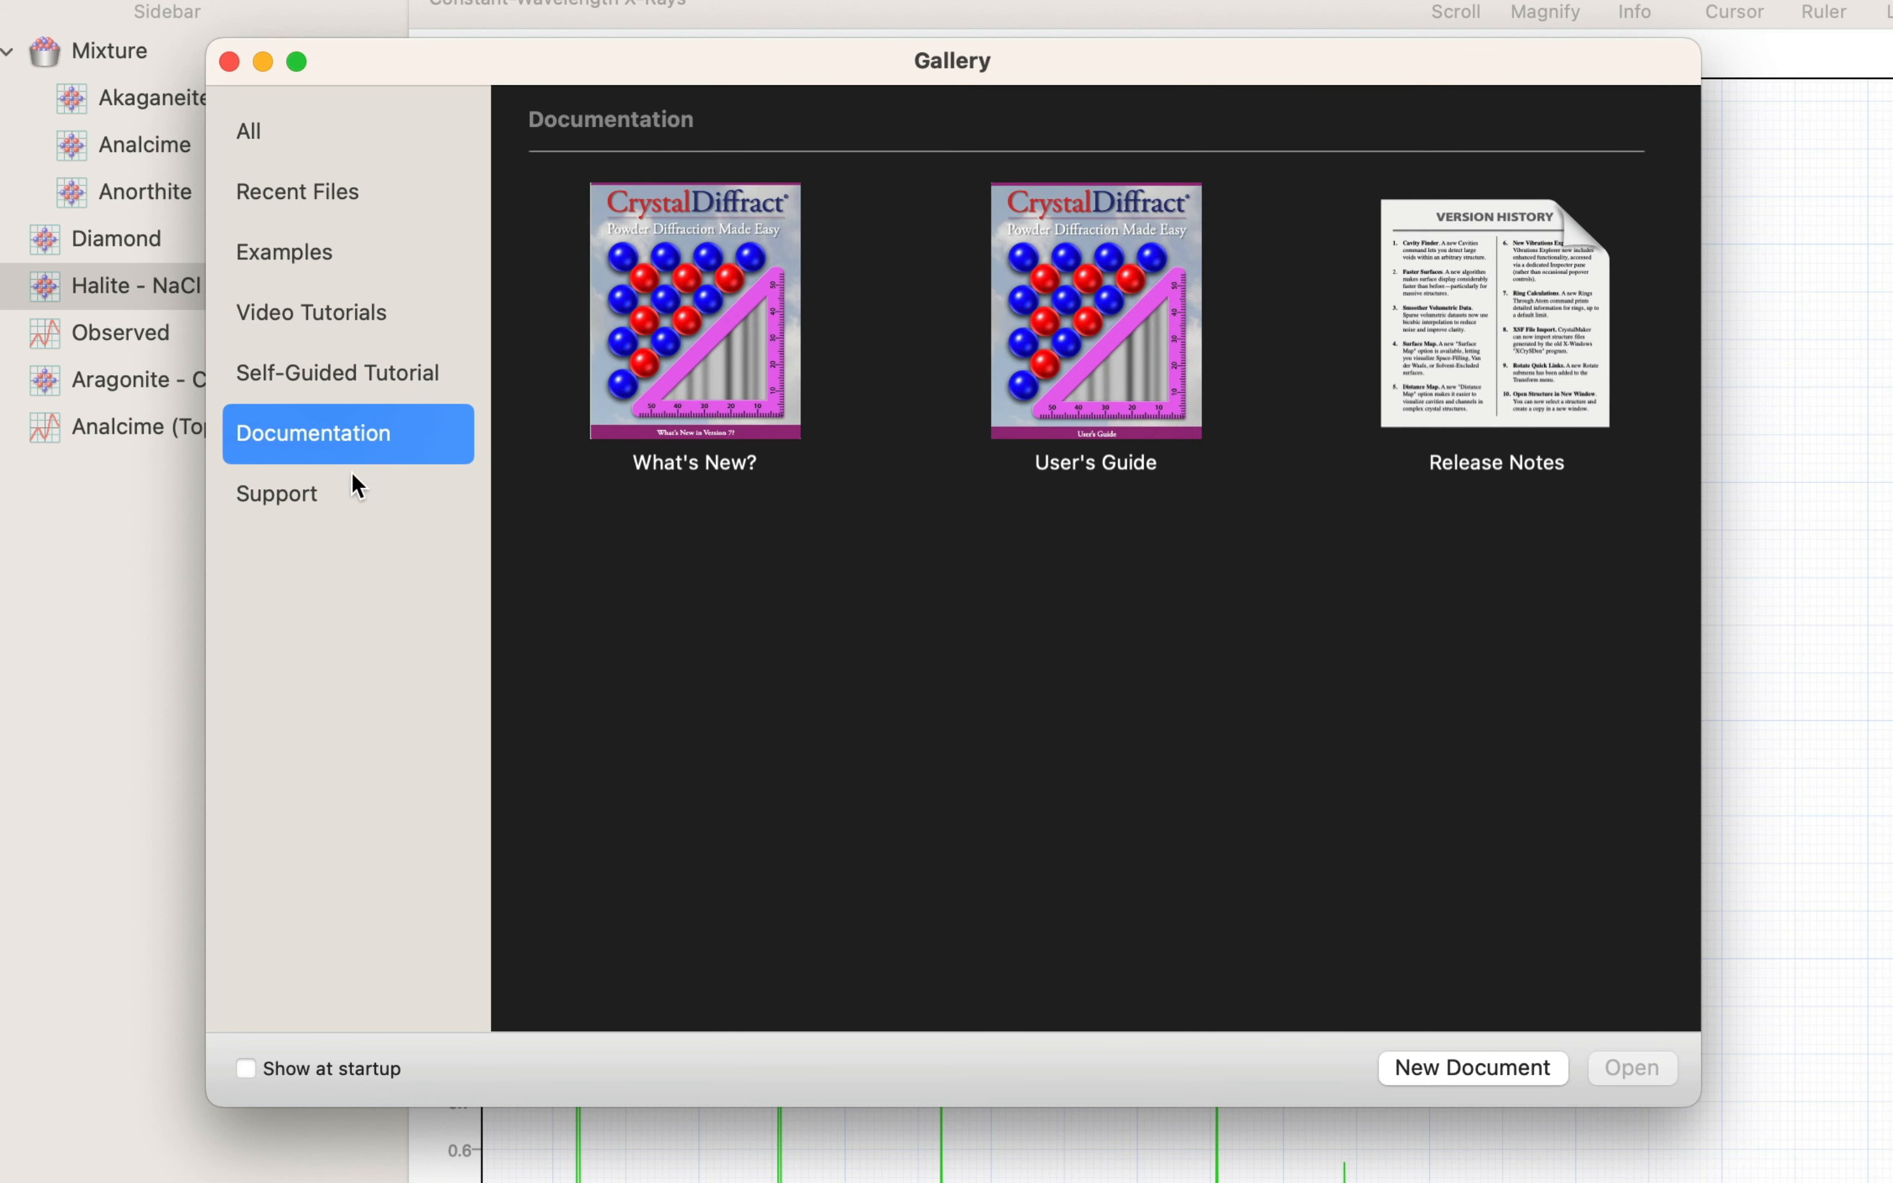
click(357, 501)
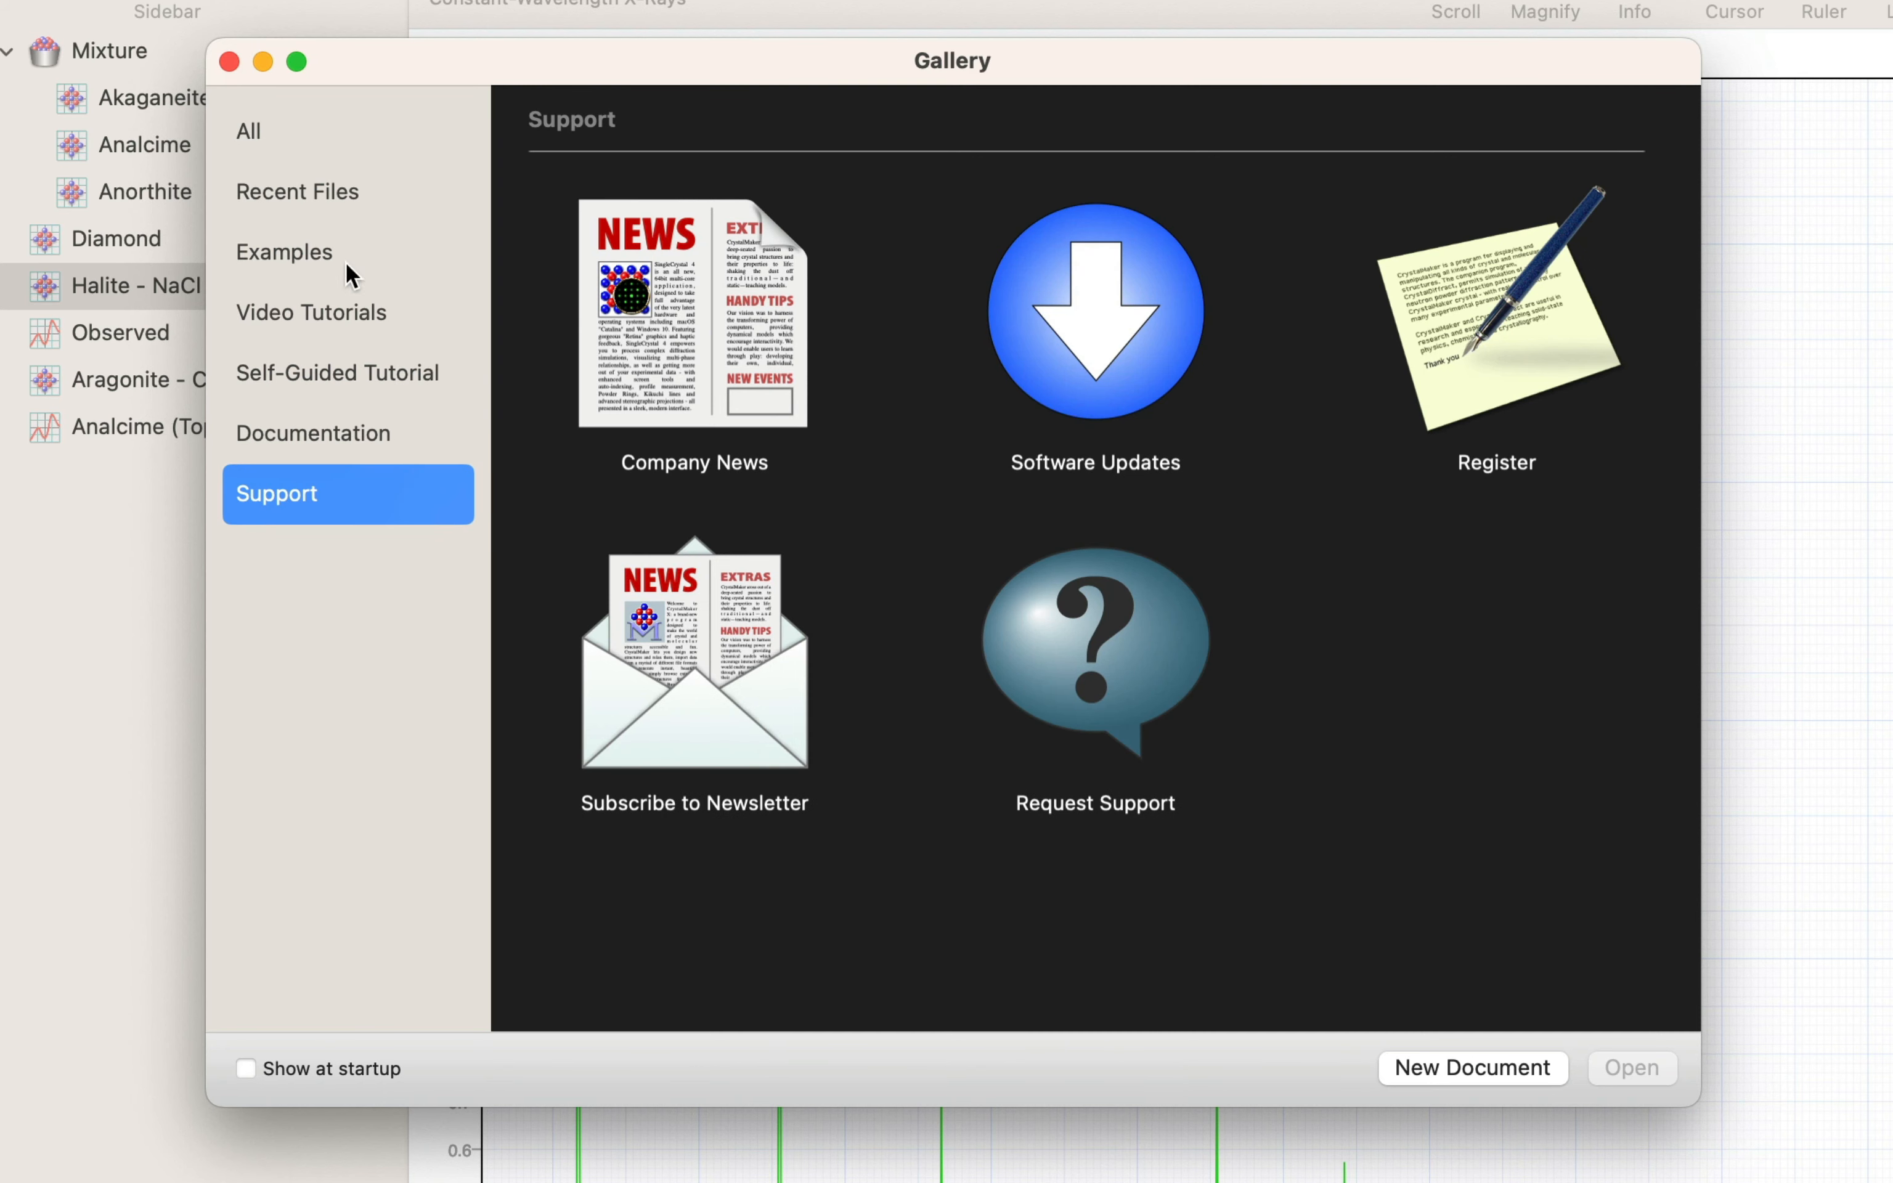
click(229, 61)
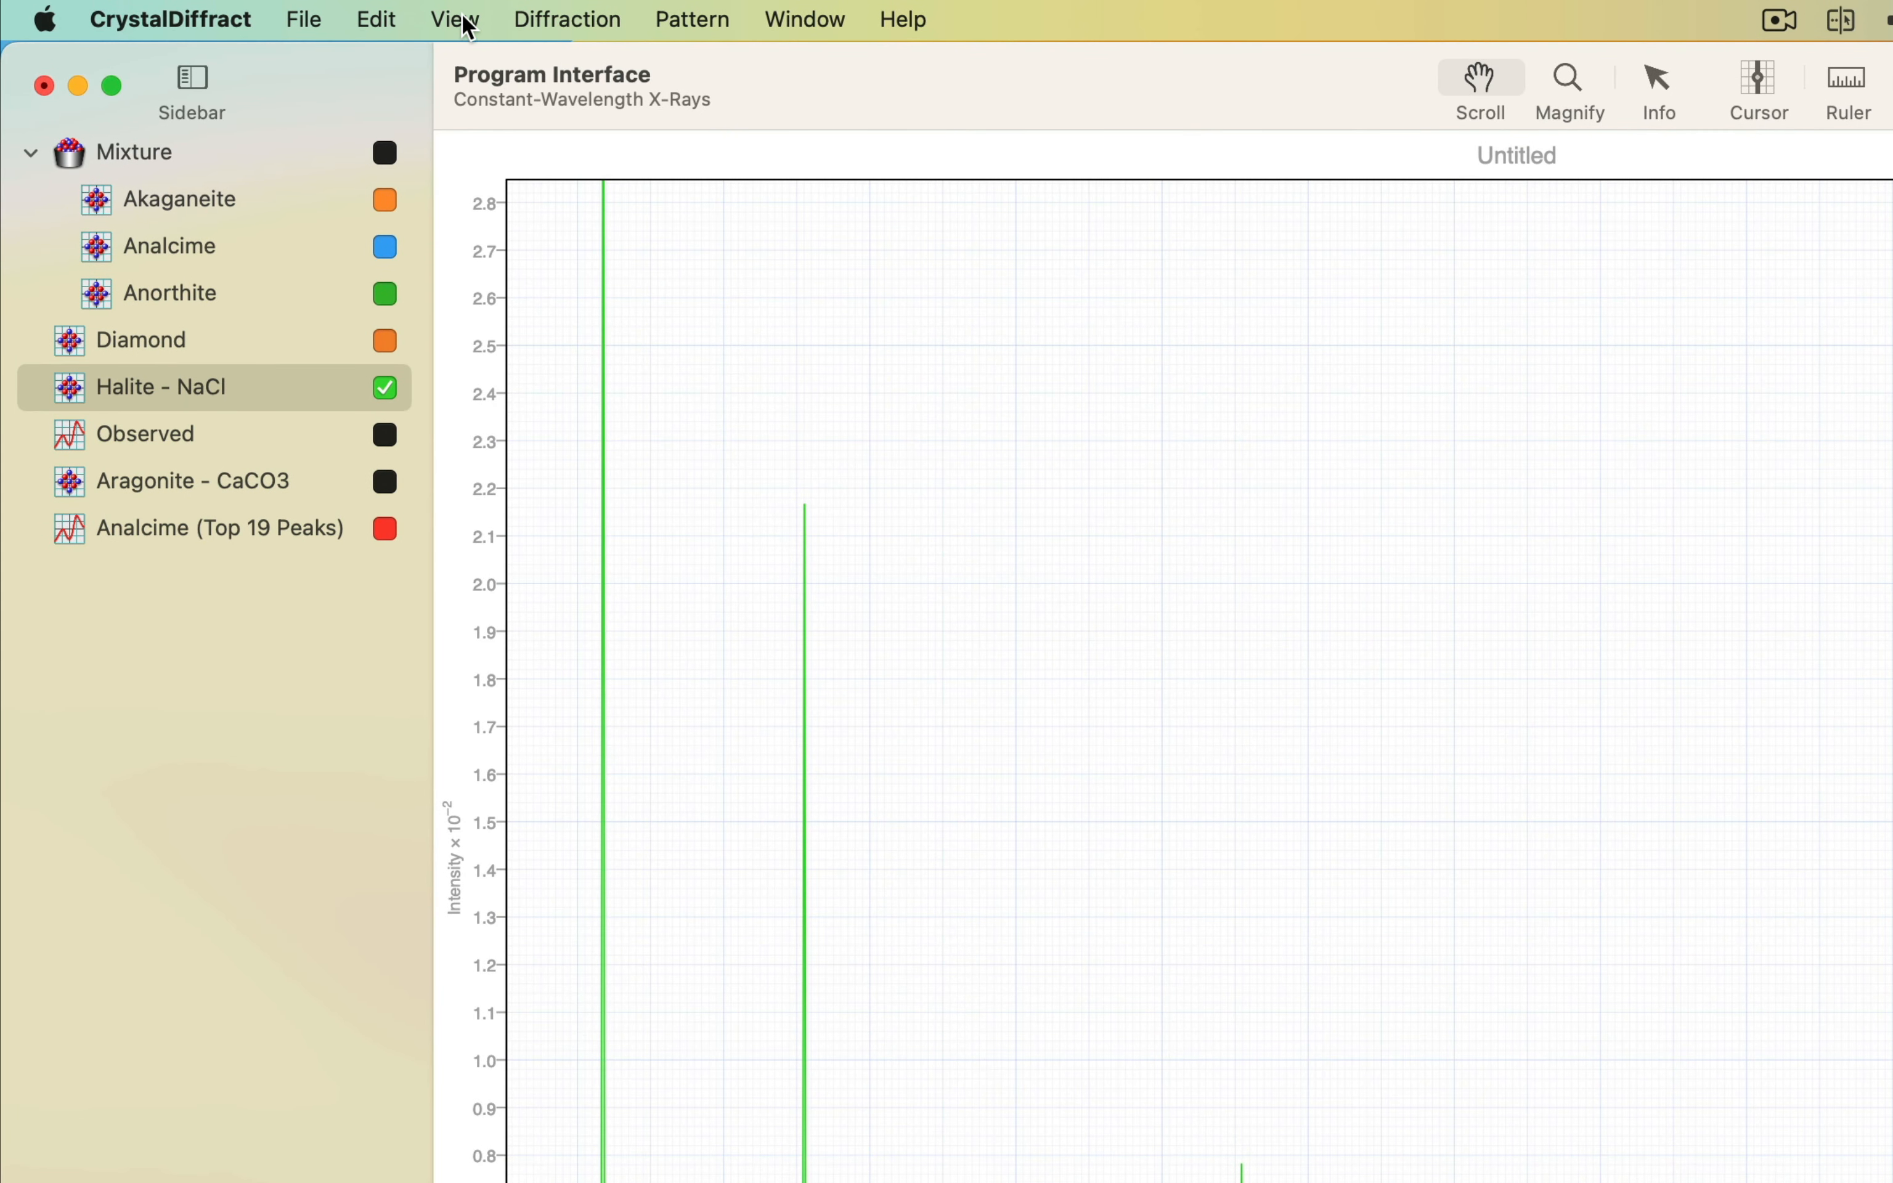
Open the Output Log to read the phase identification record, and close it
click(466, 24)
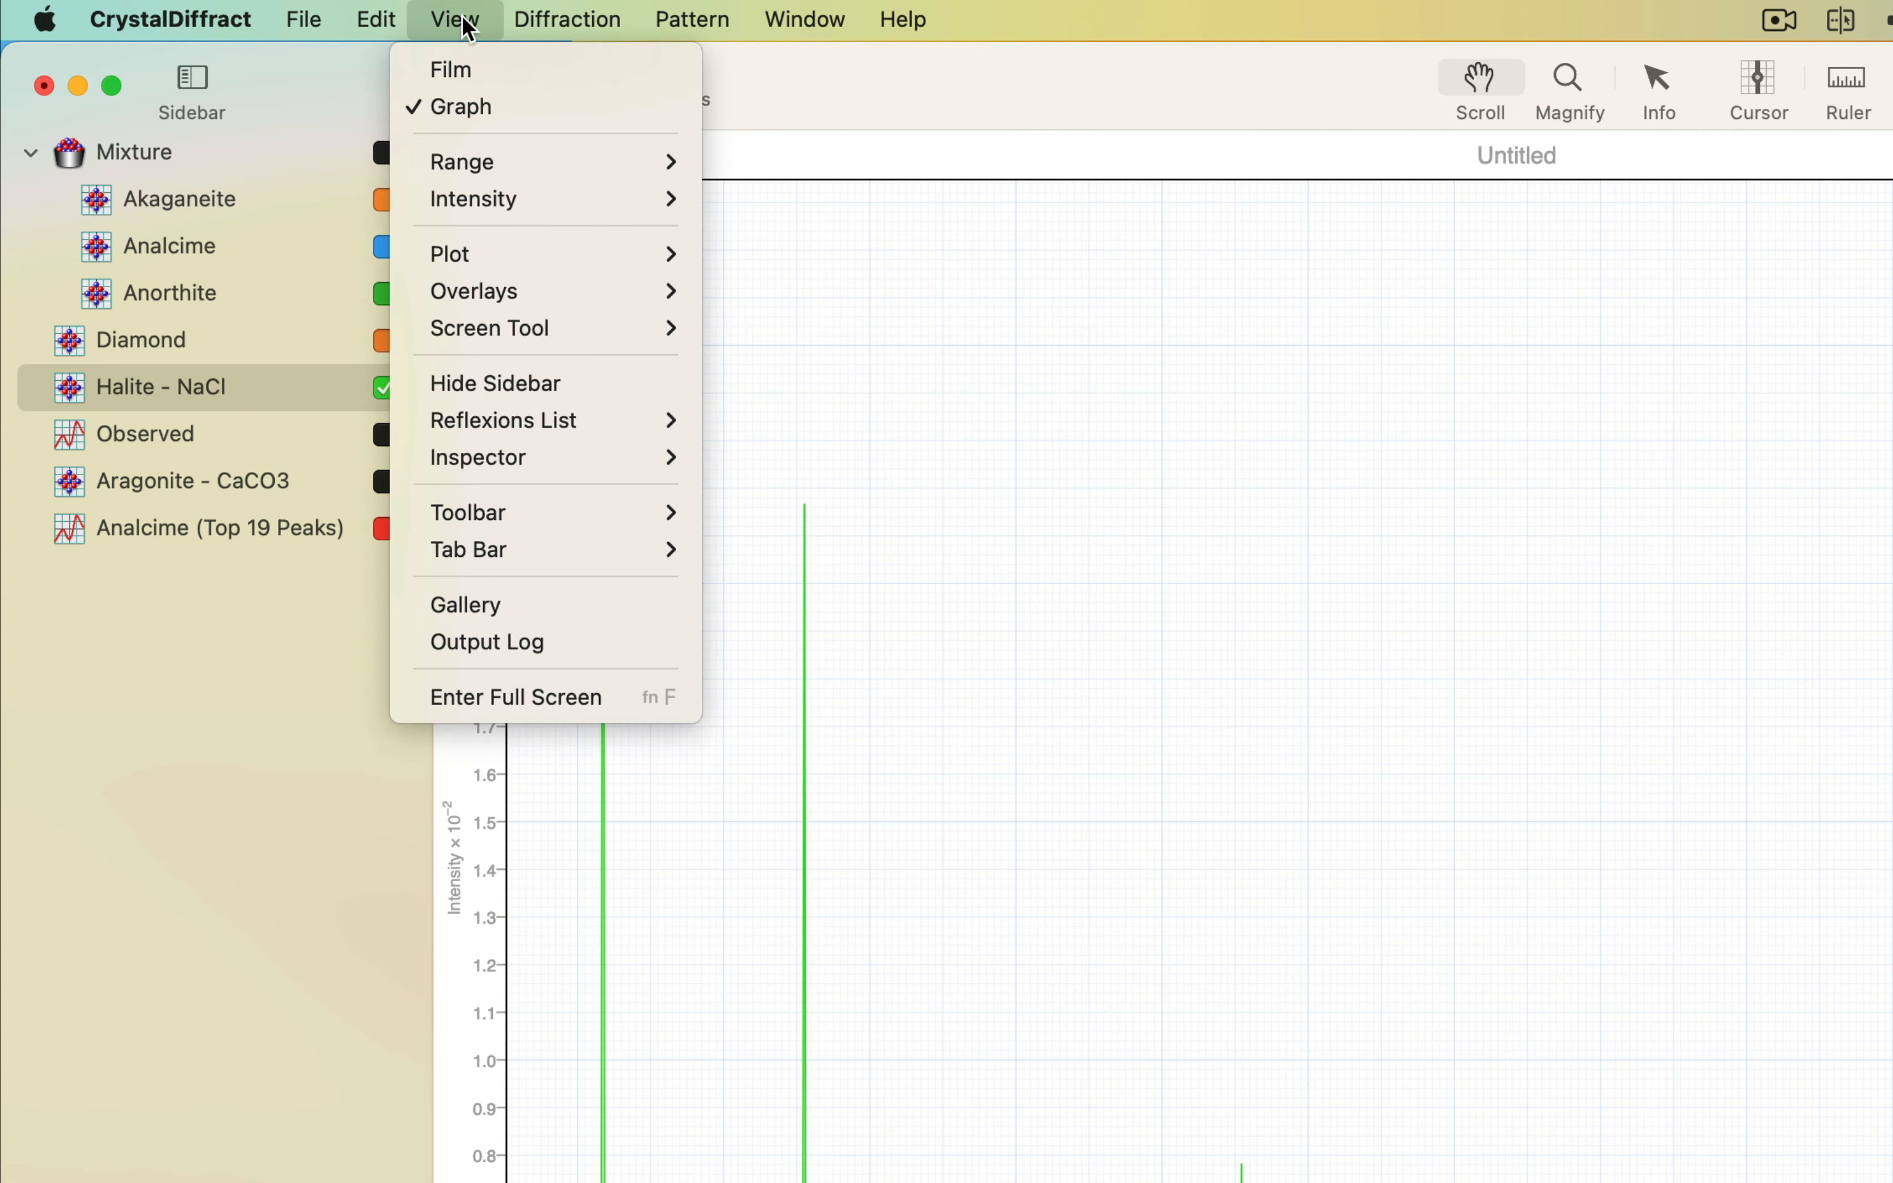
click(536, 647)
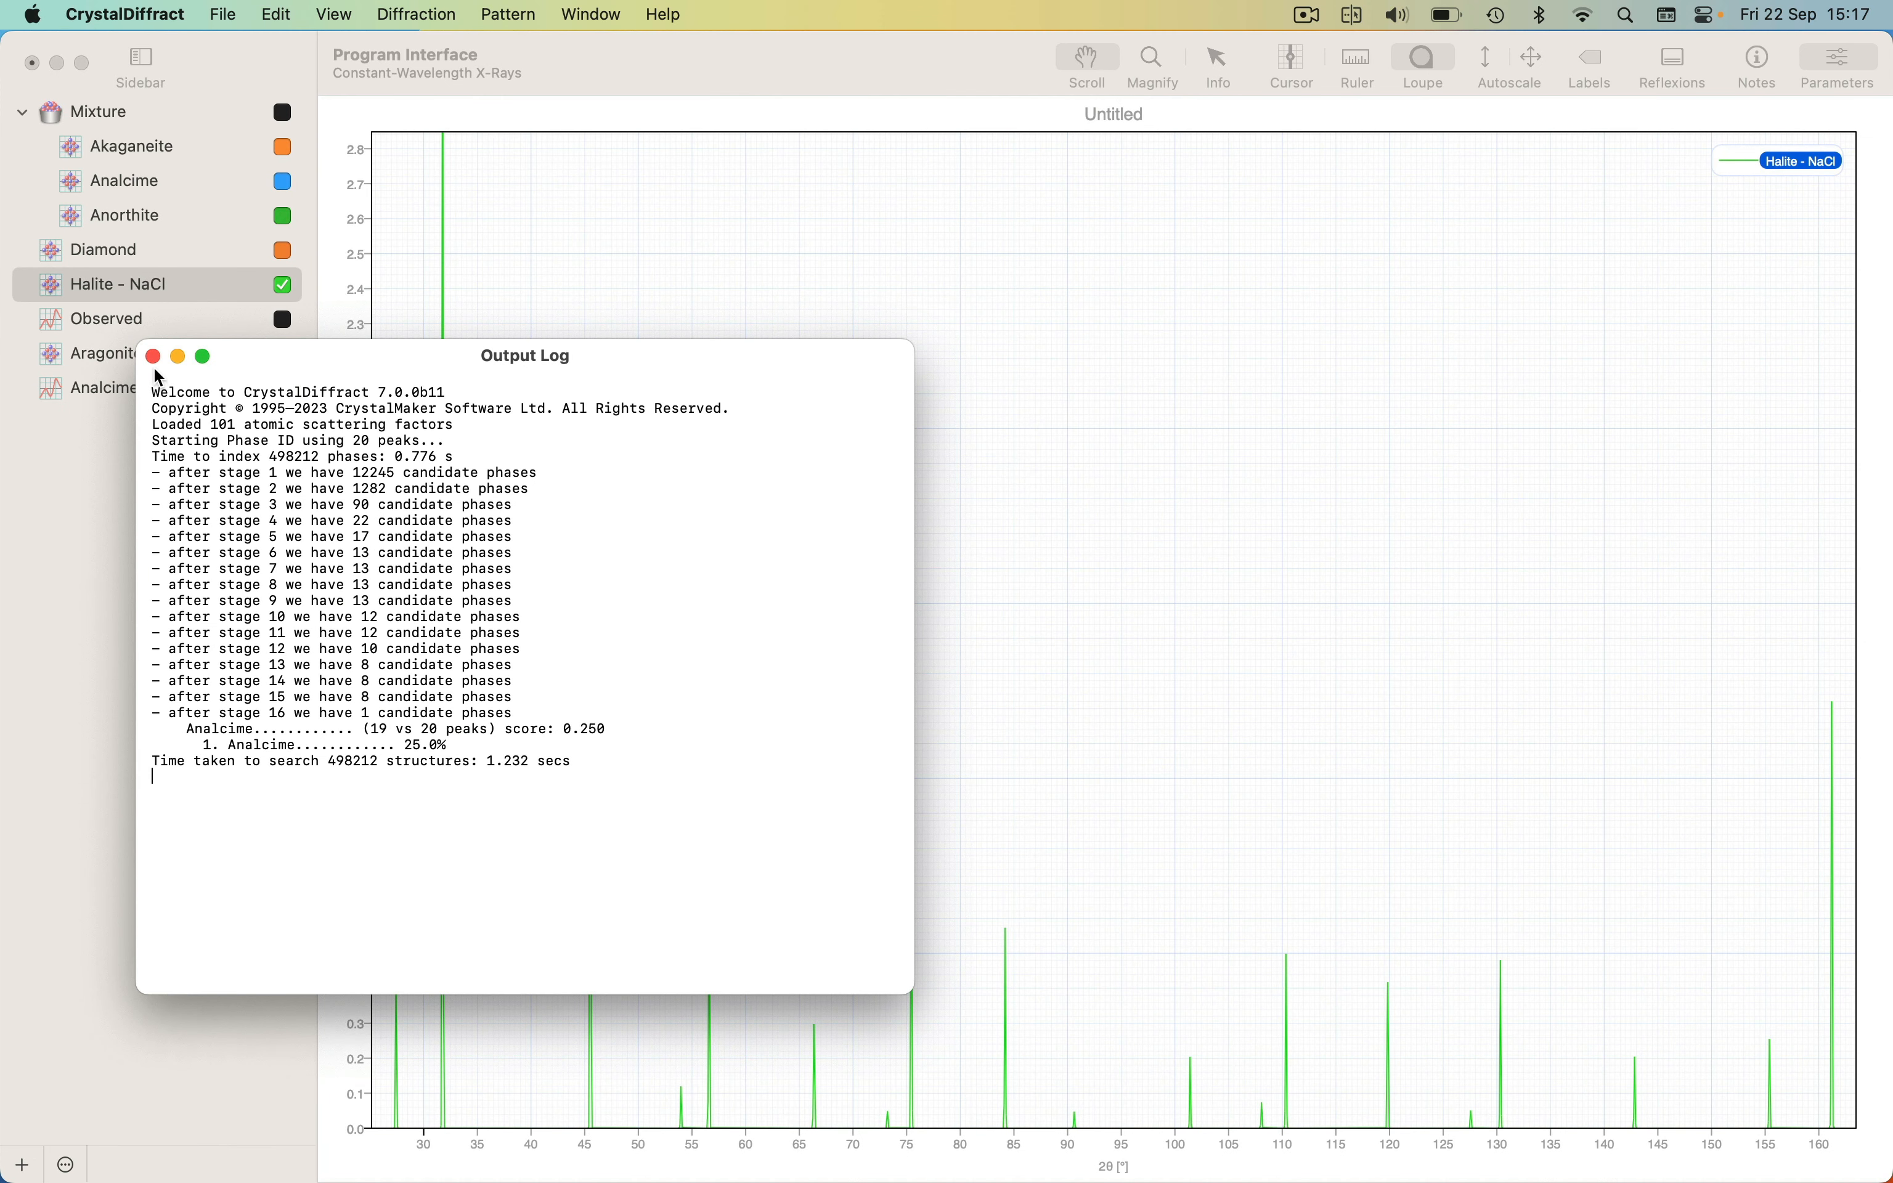
click(153, 356)
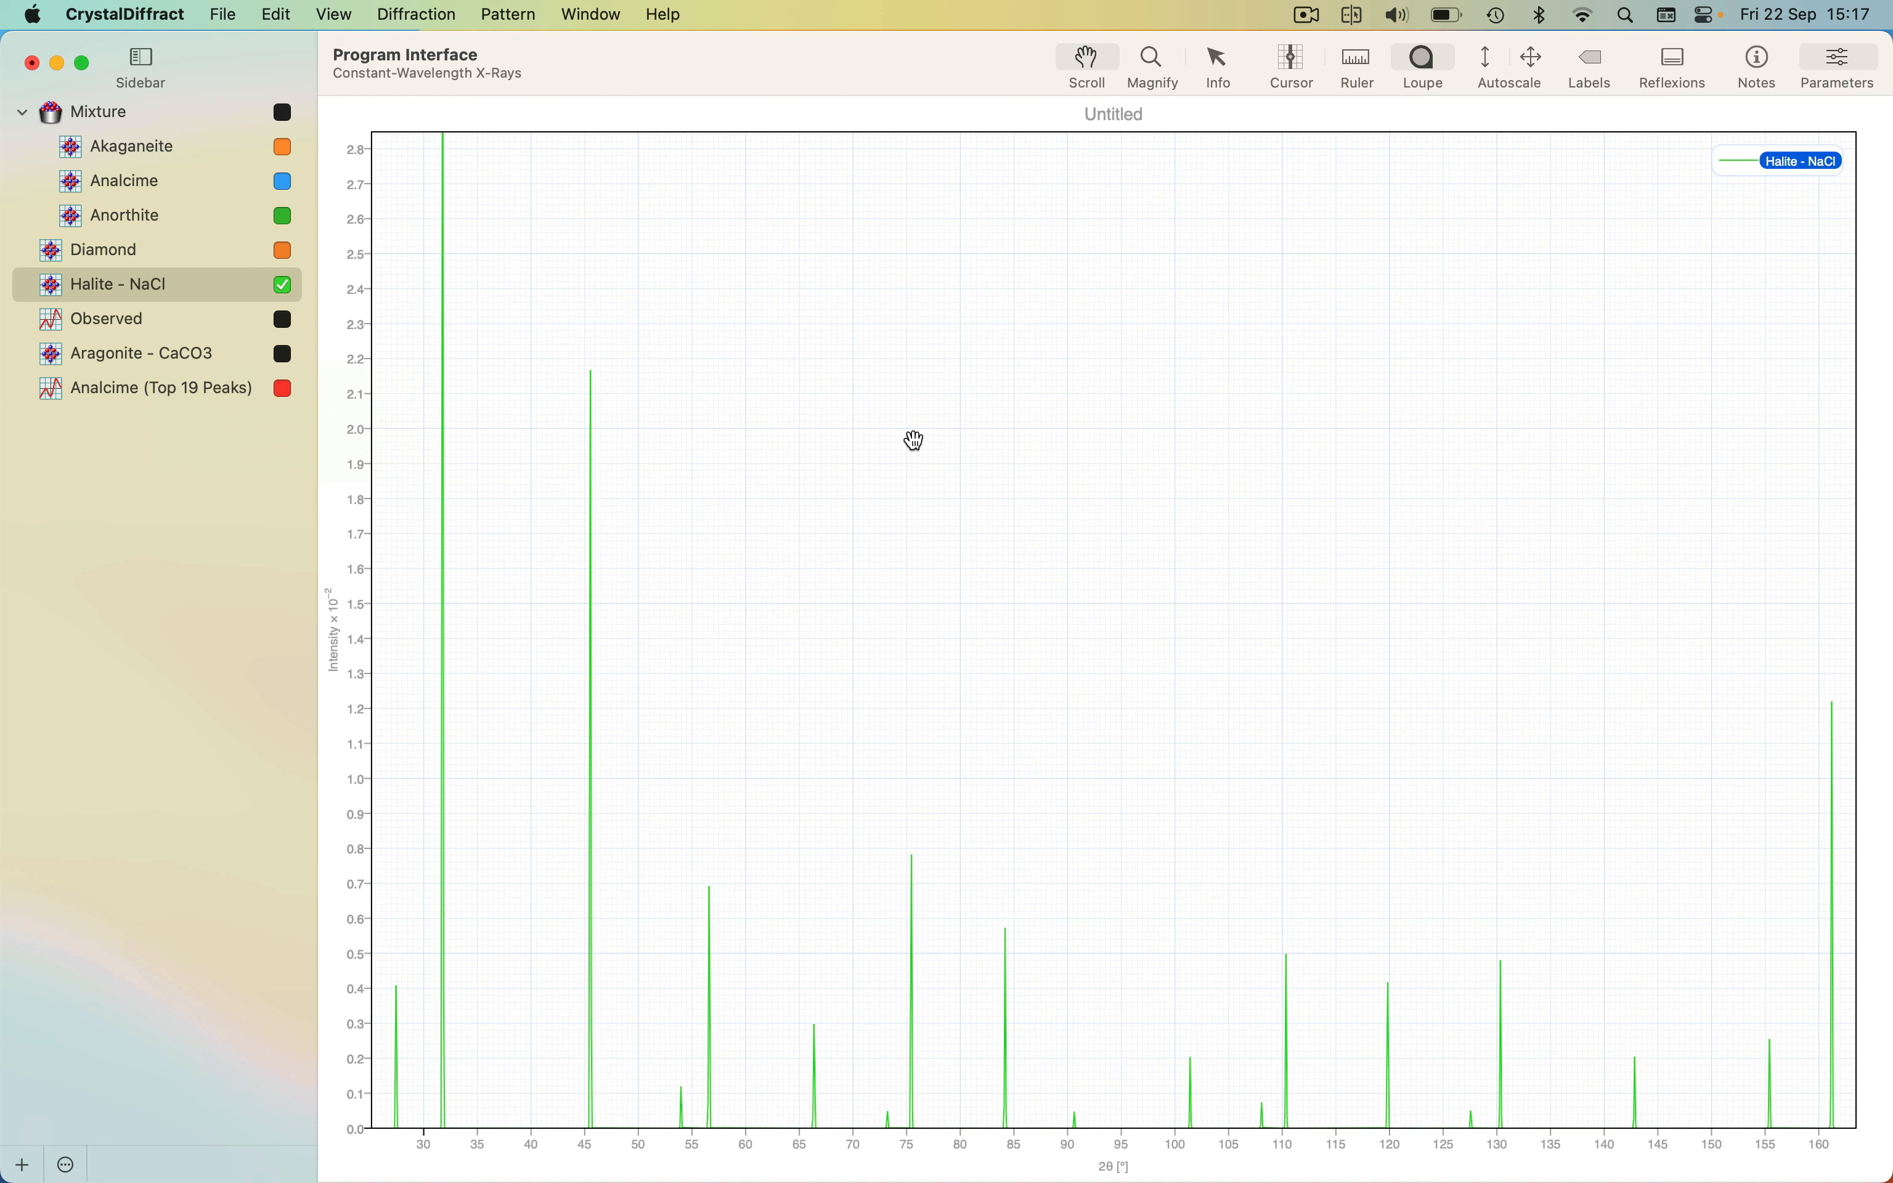
Show the parameters and the Reflexions list for Halite, and clear the list's hkl search for 112
click(1811, 66)
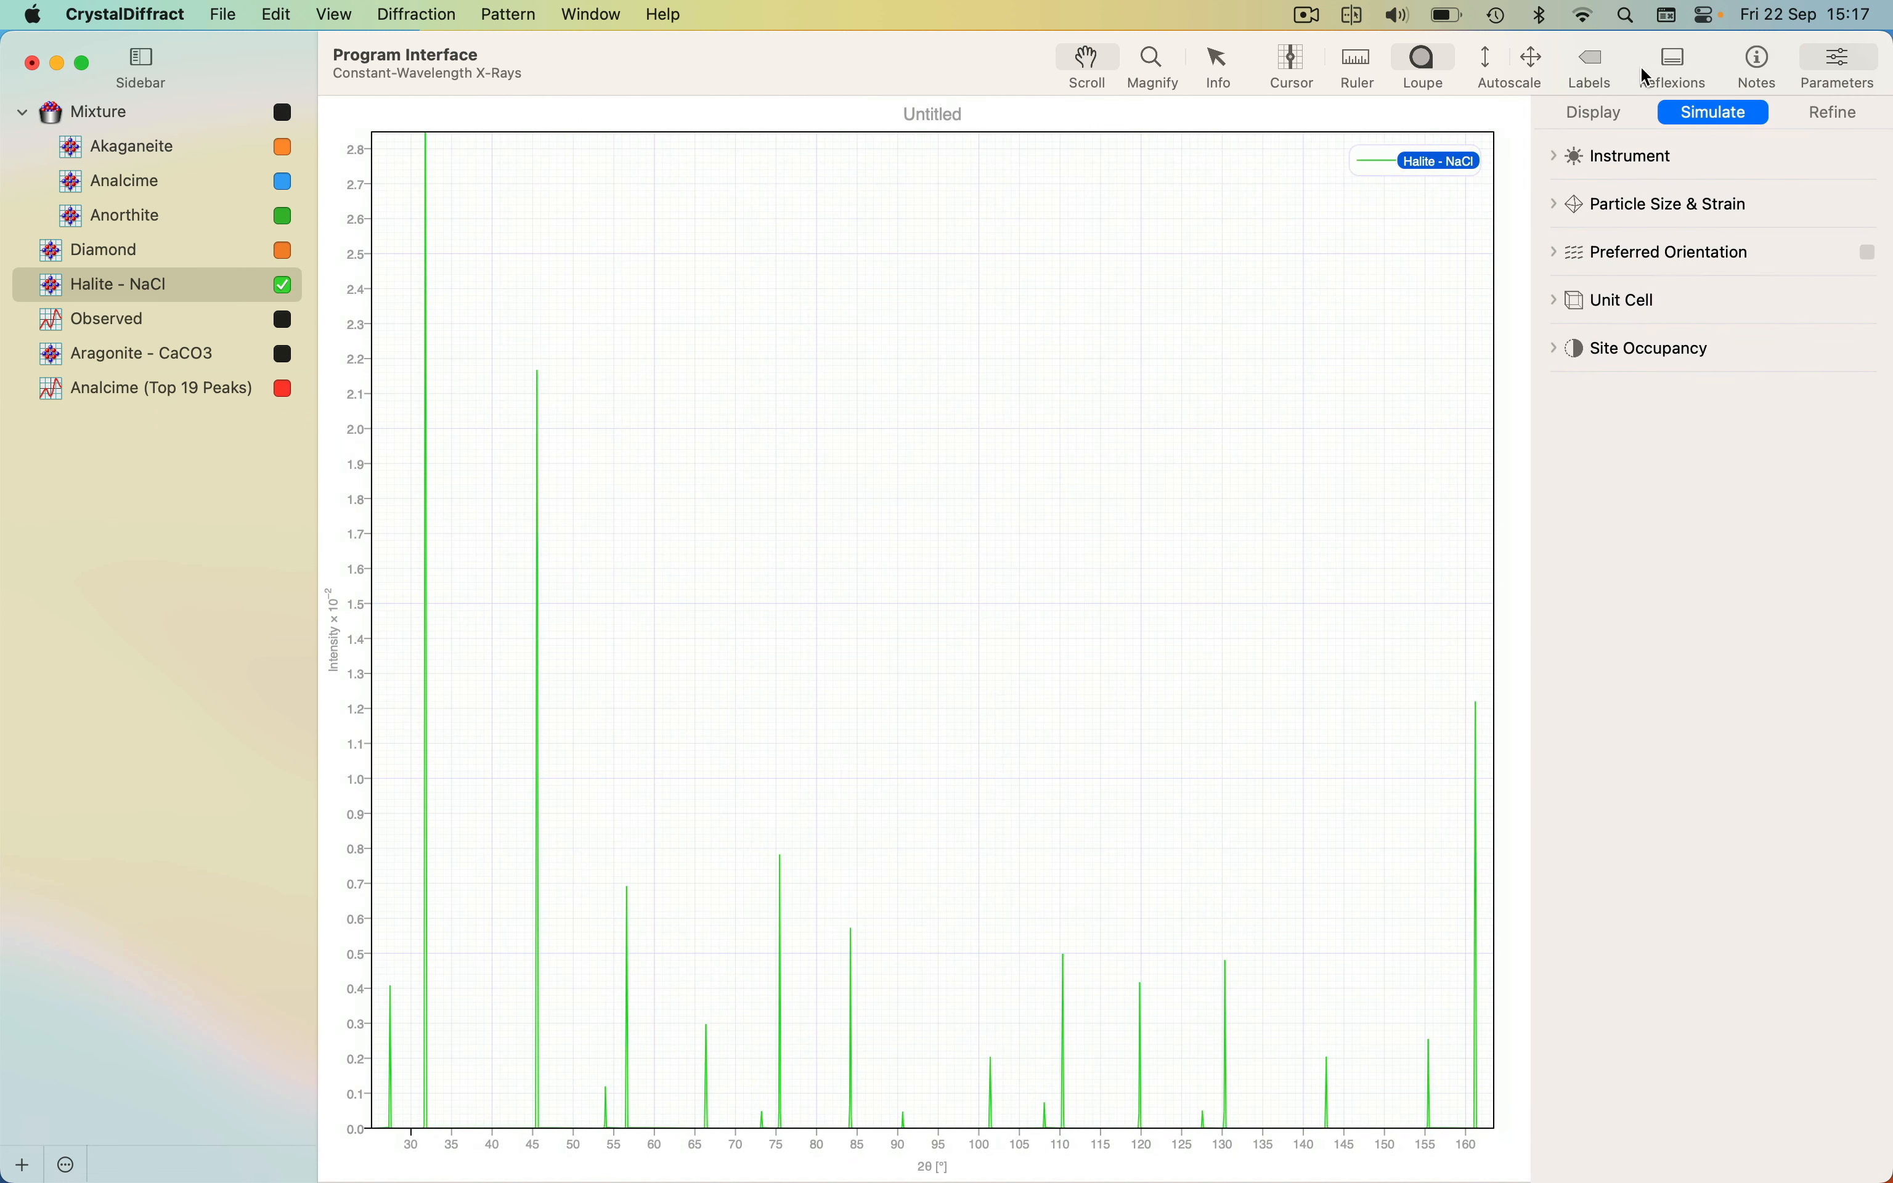
click(1667, 69)
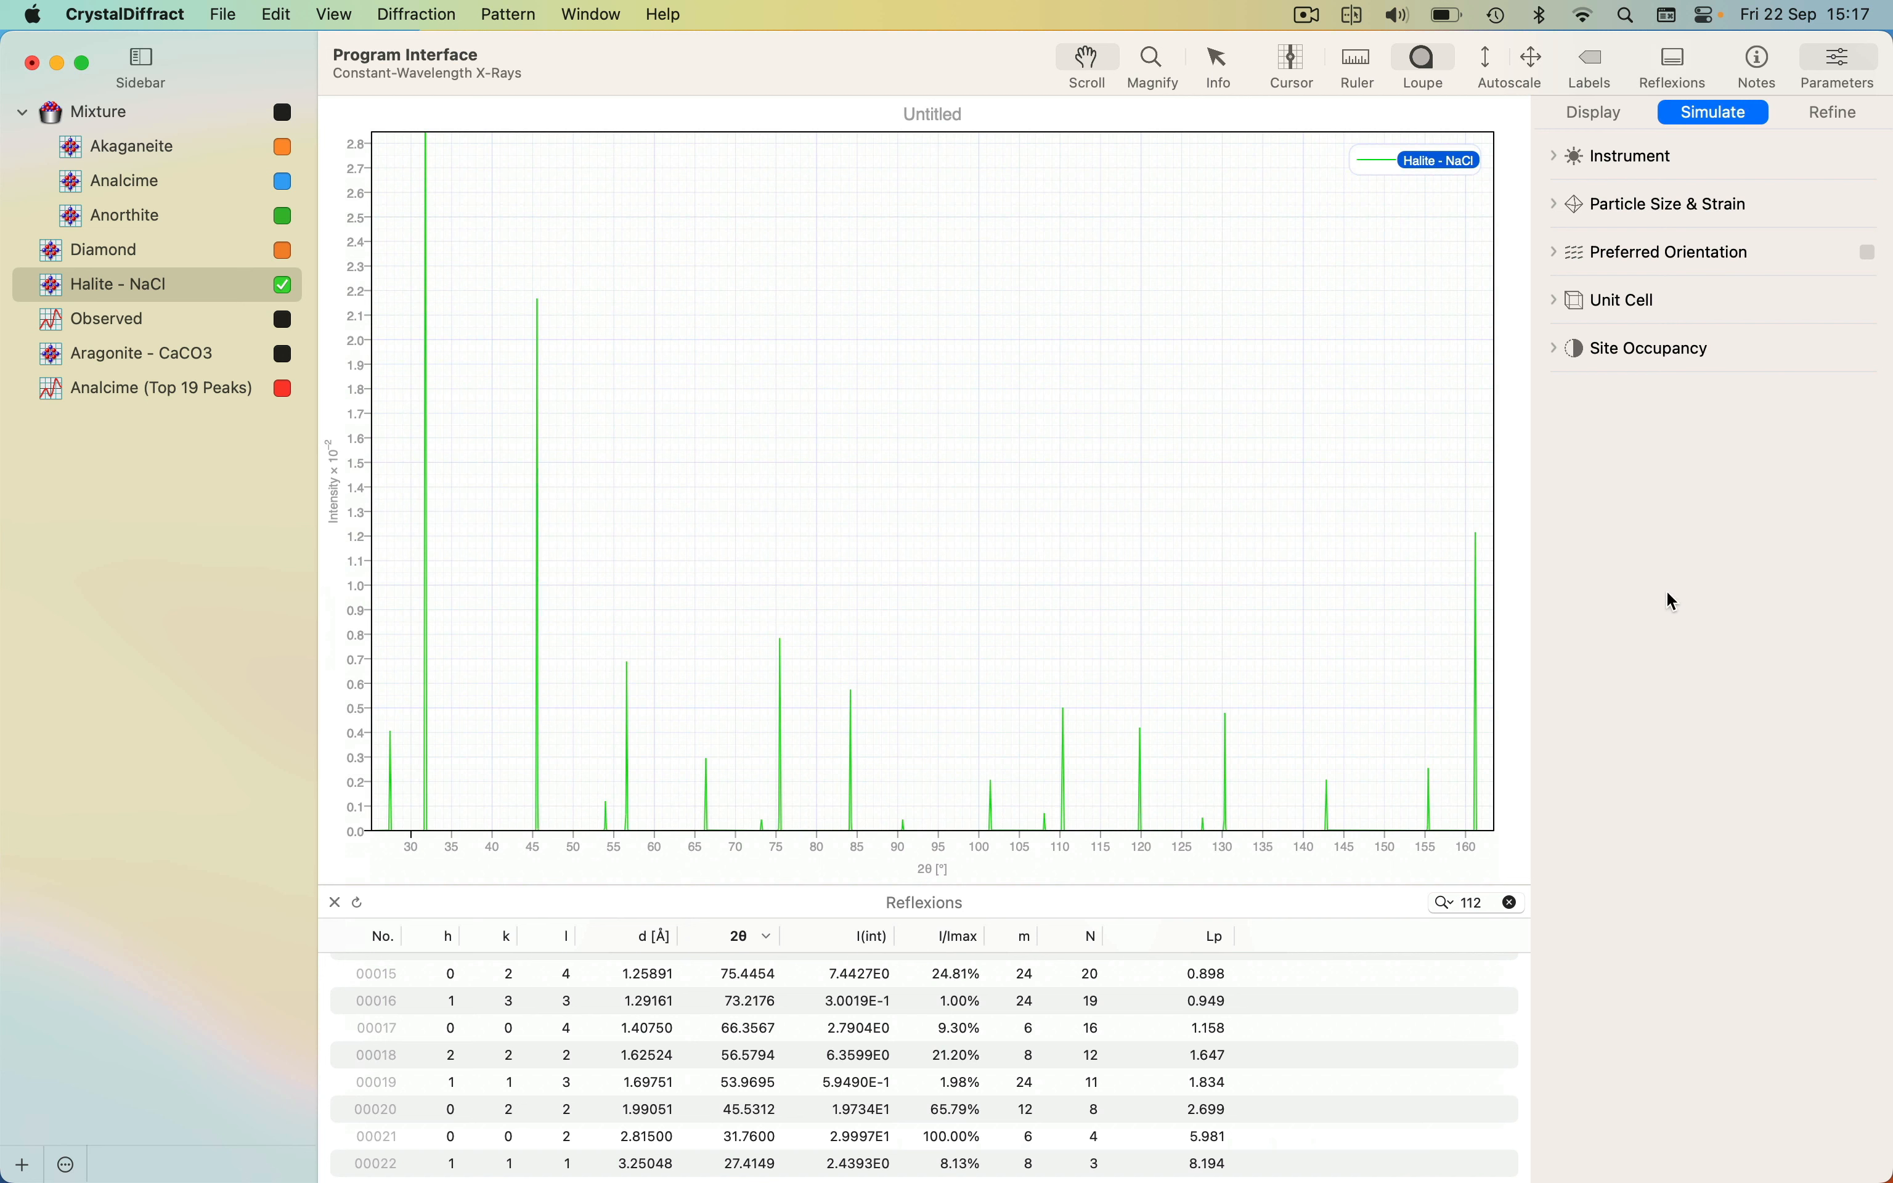
click(1510, 903)
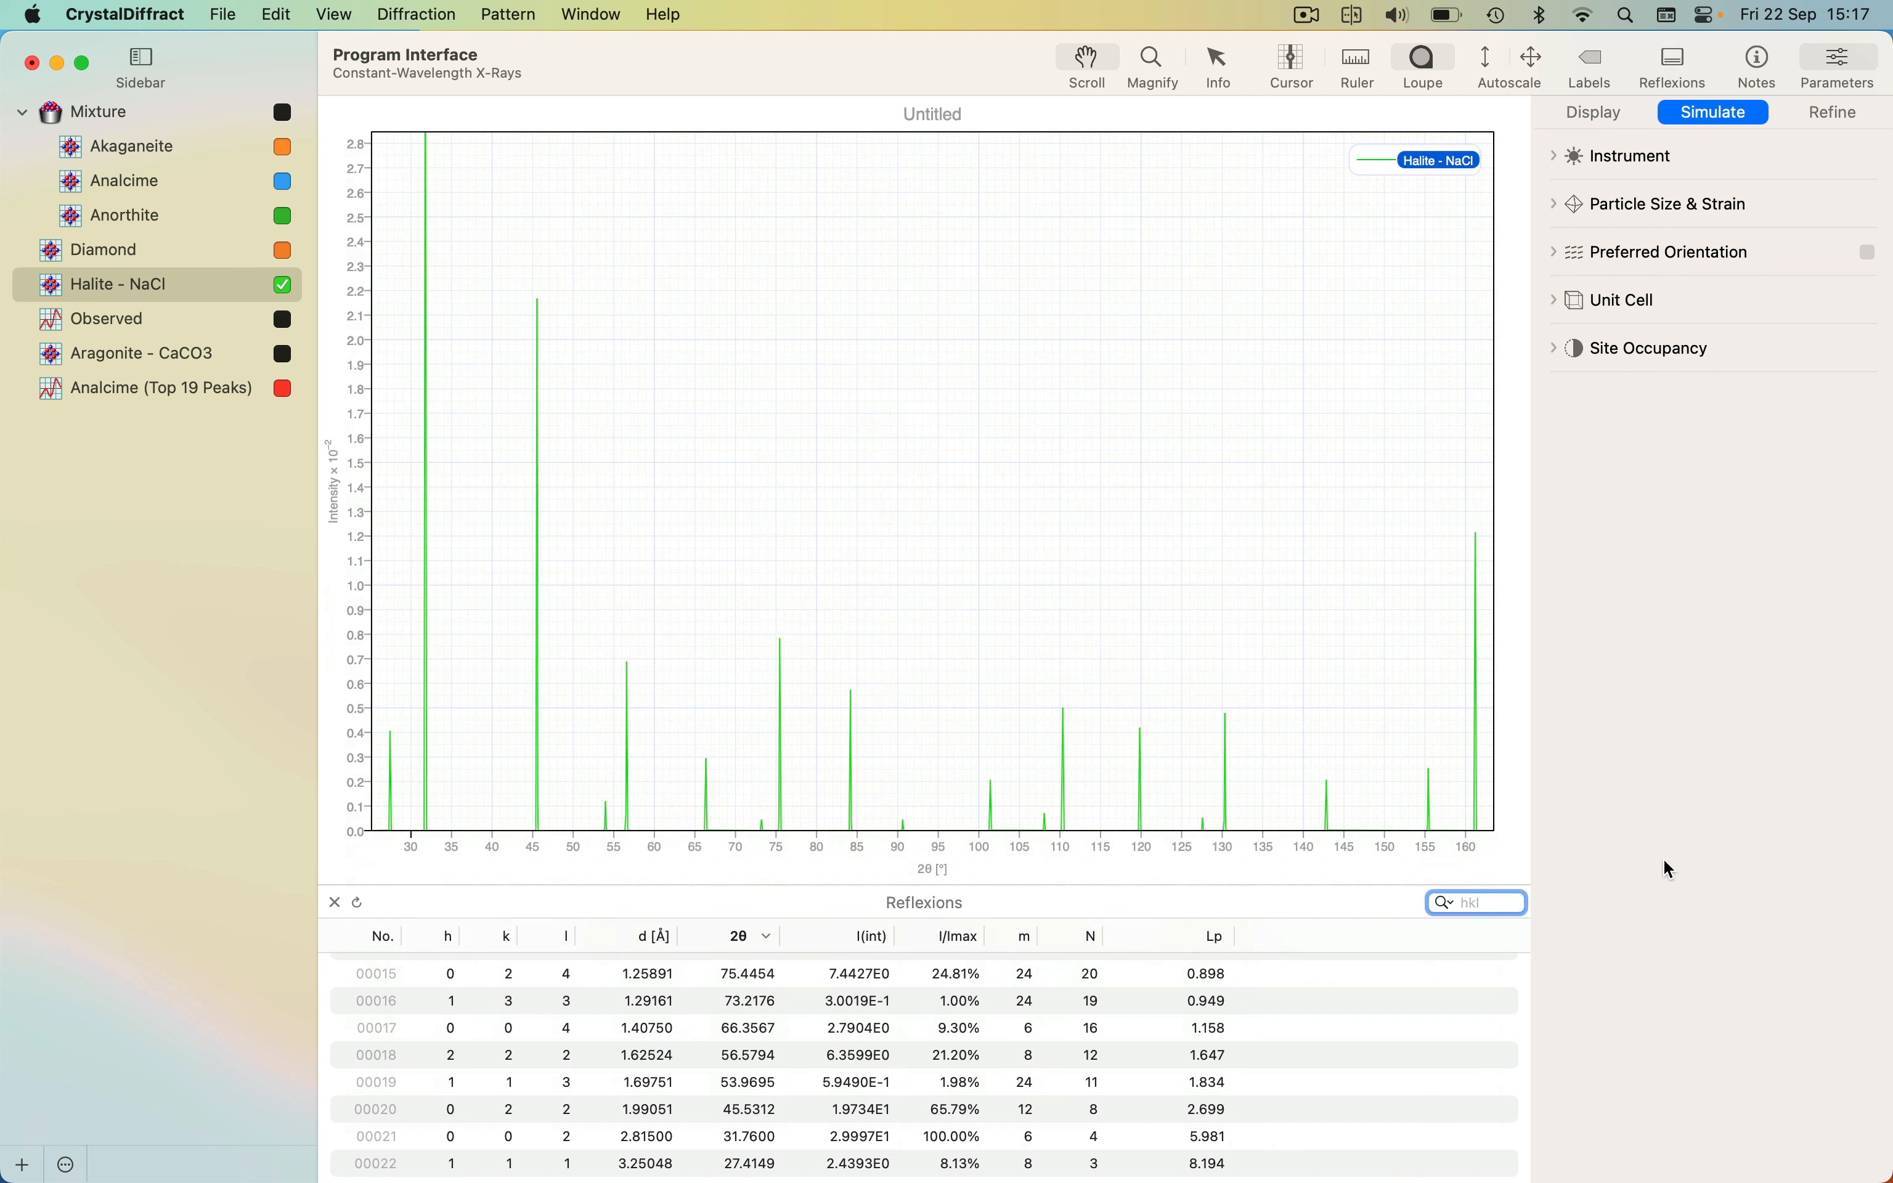